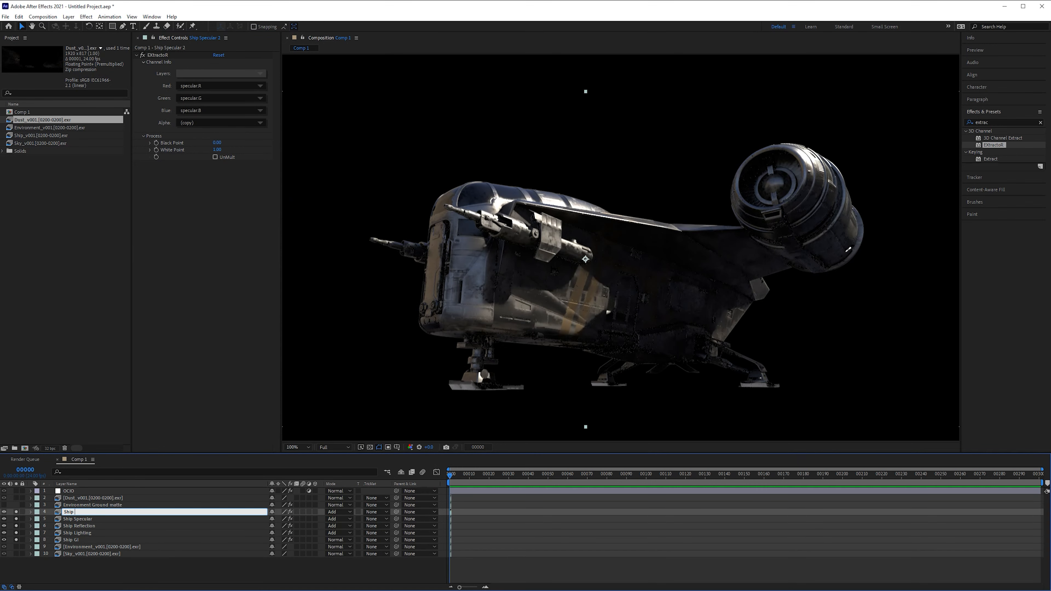
- Name the duplicated Ship Specular layer "Ship Refraction" and extract the refract pass on it
text(Refraction)
key(Return)
click(218, 73)
click(252, 187)
click(231, 70)
- Duplicate the Ship Refraction layer, name the copy "Ship AO" and extract the AO pass on it
click(85, 512)
key(ctrl+d)
key(Return)
text(Ship )
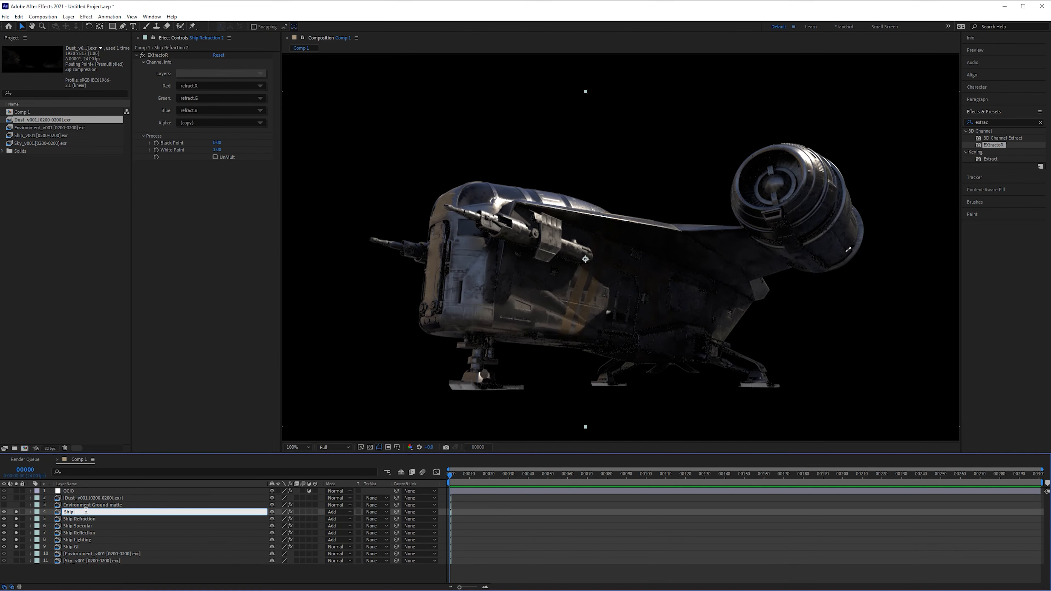
text(AO)
key(Return)
click(258, 73)
click(290, 78)
- Duplicate the Ship AO layer, name the copy "Ship Depth" and extract the depth pass on it
click(98, 512)
key(ctrl+d)
key(Return)
text(Ship Depth)
click(236, 72)
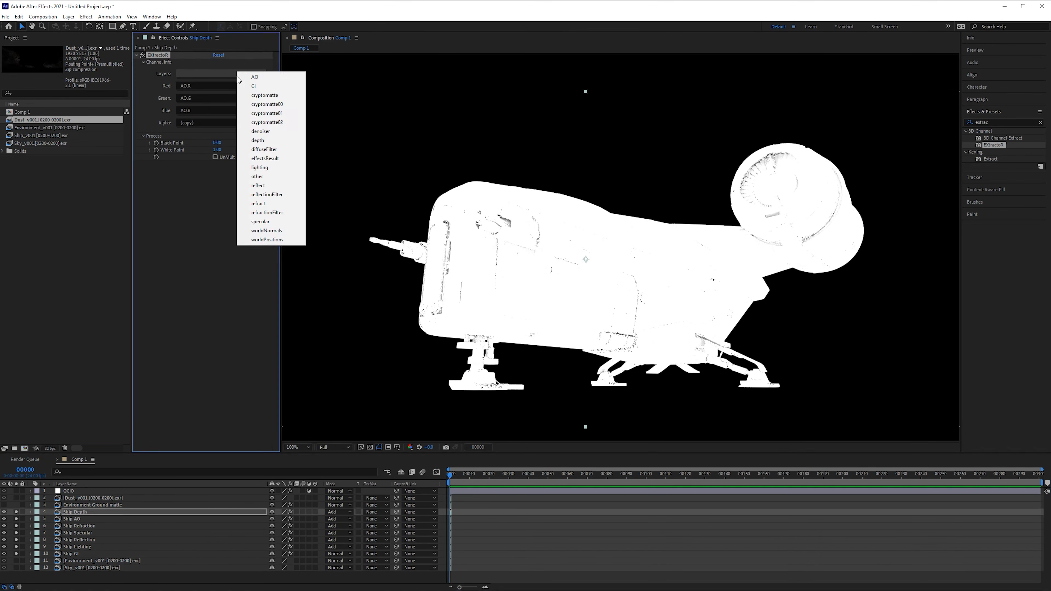
click(257, 140)
- Change the Ship AO layer's blending mode and toggle solo on the Ship Depth layer
click(336, 518)
click(348, 195)
click(16, 512)
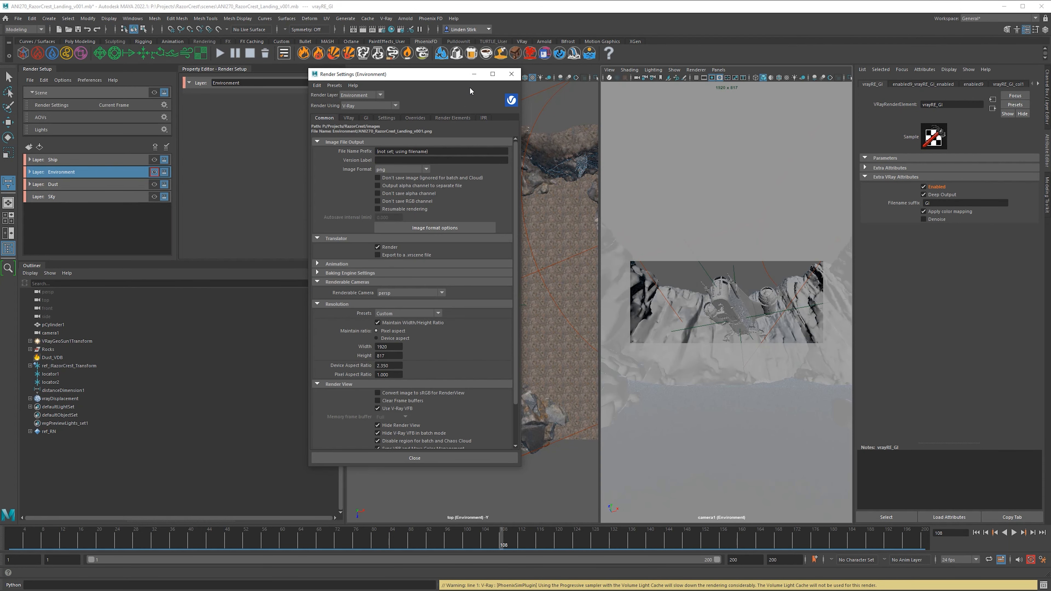
- In Maya, select the Ship render layer and review its common render settings
drag(442, 78, 522, 85)
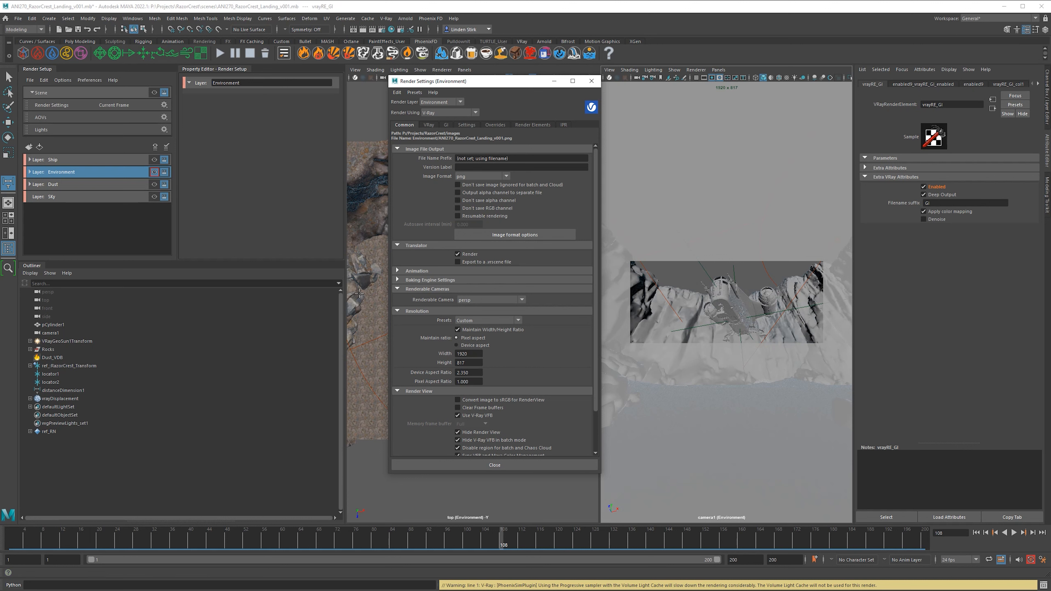
click(141, 160)
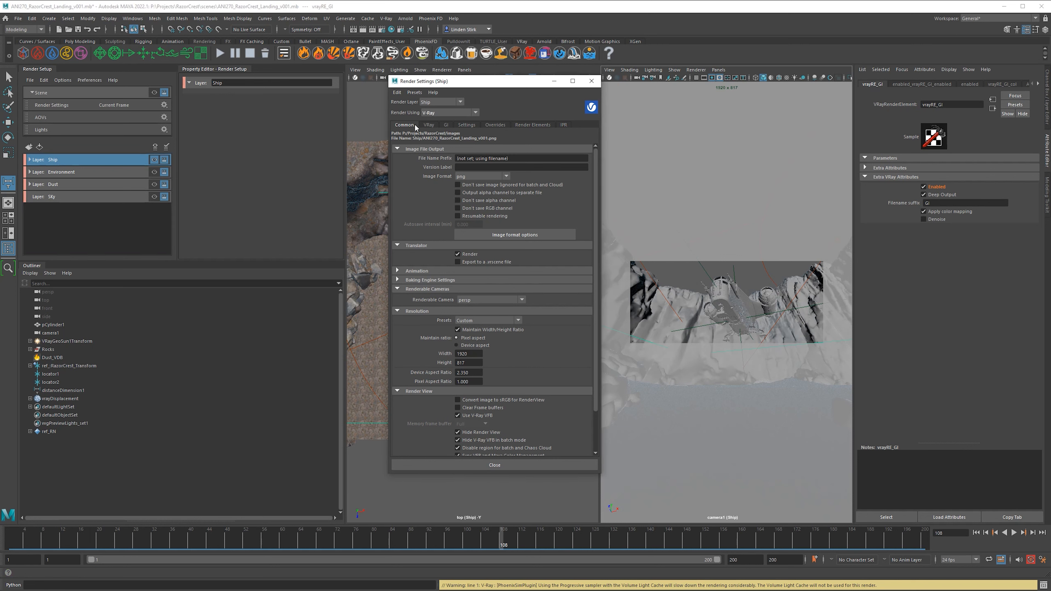
scroll(590, 322, down, 2)
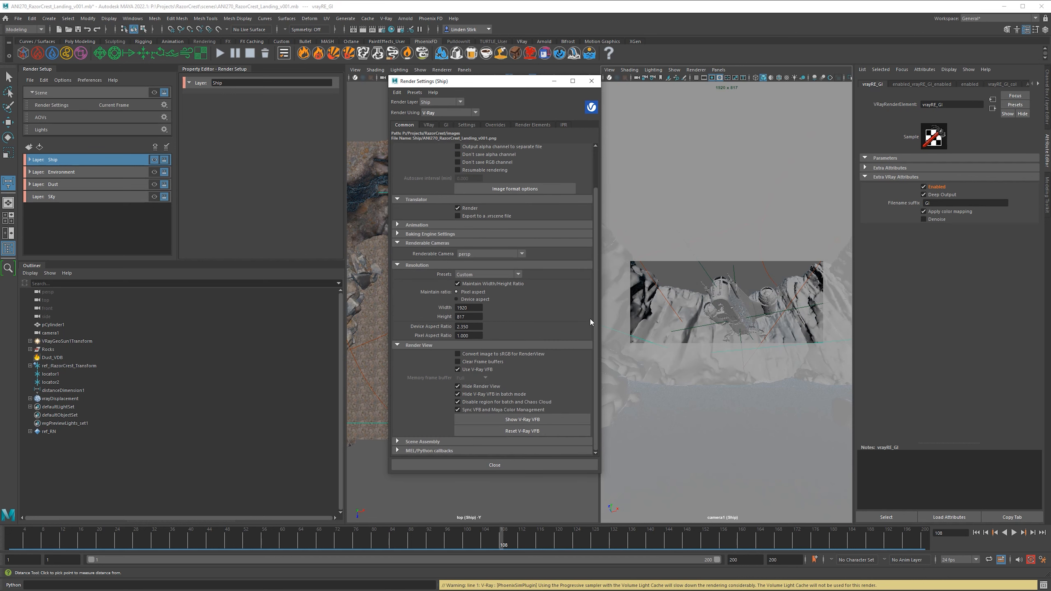
scroll(590, 323, up, 2)
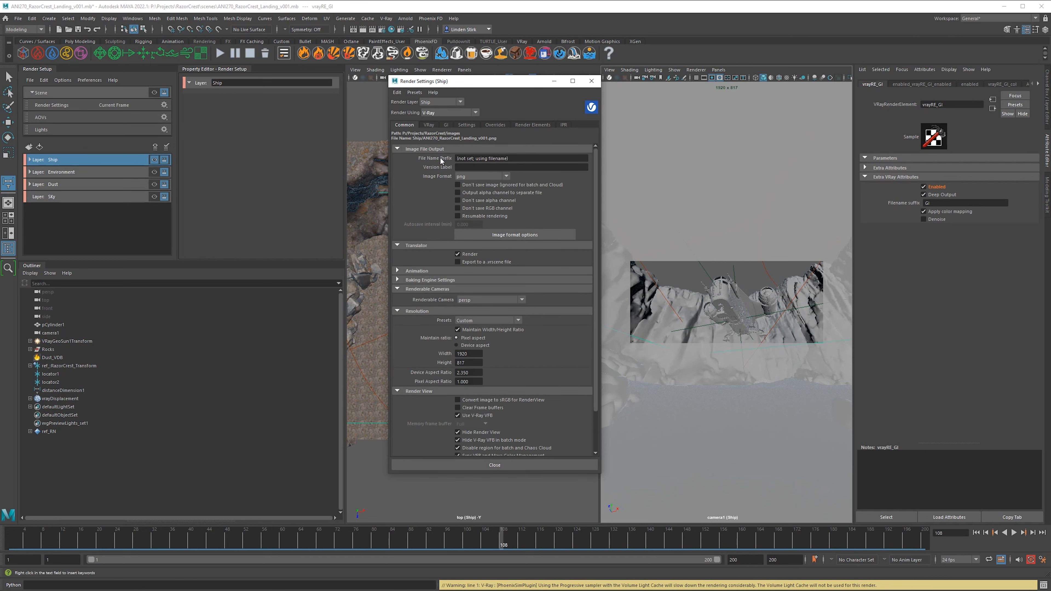
click(514, 160)
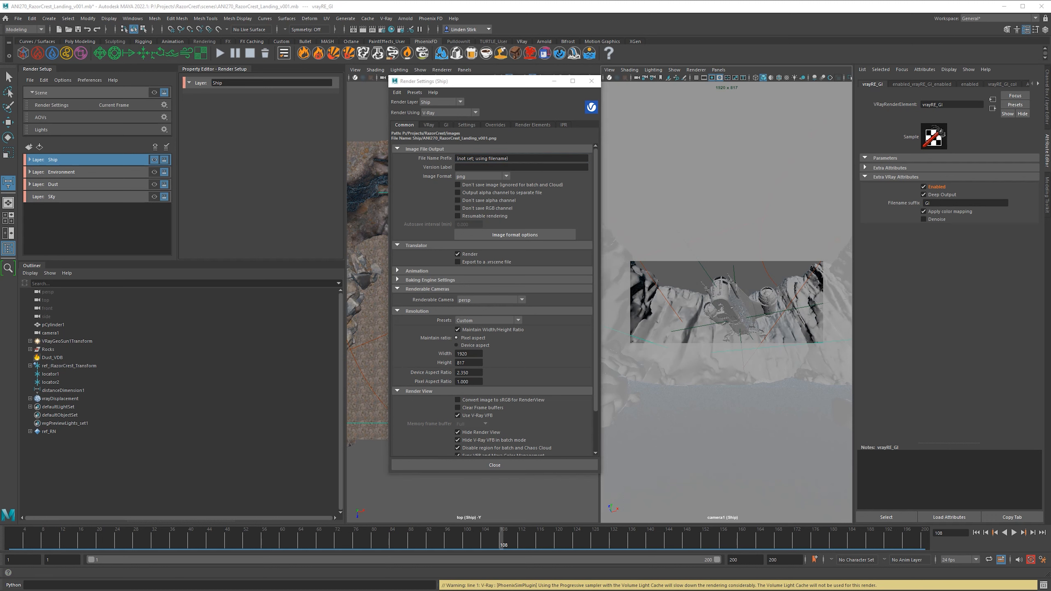
- Switch to File Explorer, examine the RazorCrest project's images folder and minimize the window
key(alt+Tab)
double_click(459, 220)
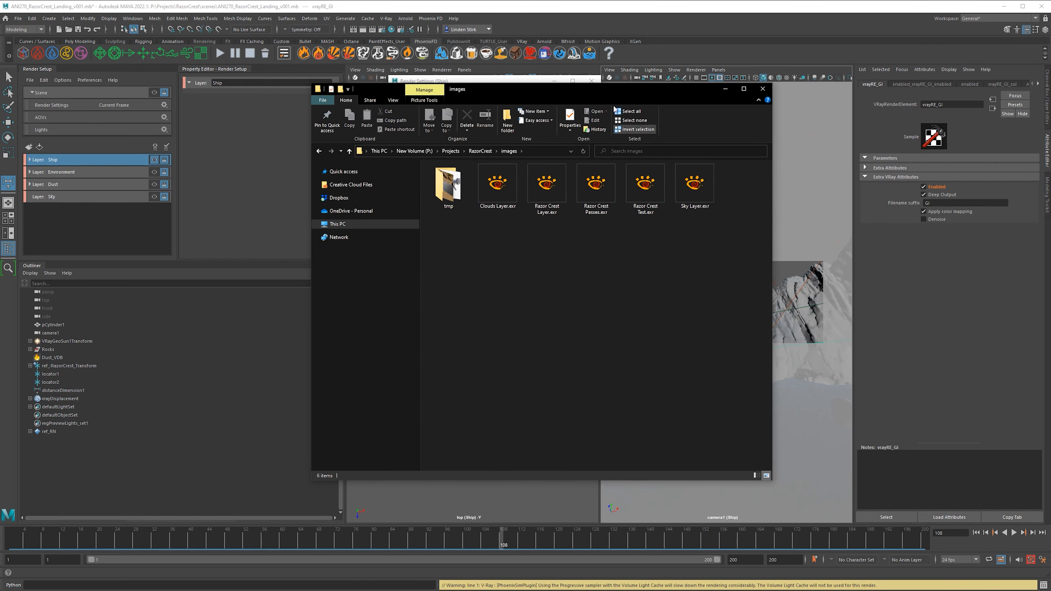
drag(538, 88, 528, 112)
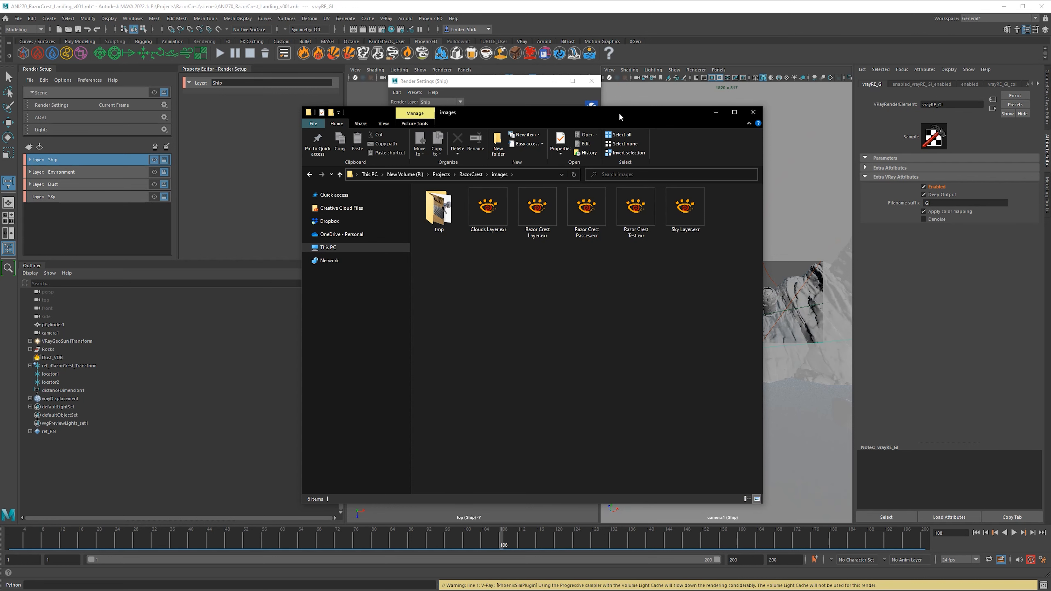
click(716, 111)
- Clear the file name prefix in the Ship layer's render settings and insert the <Version> keyword
drag(508, 158, 453, 159)
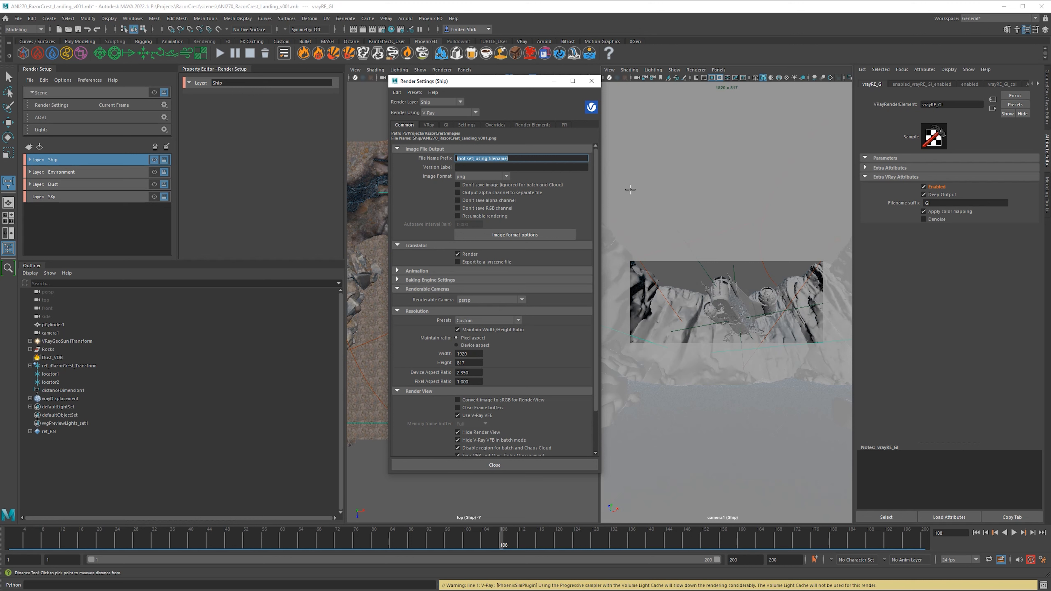
key(BackSpace)
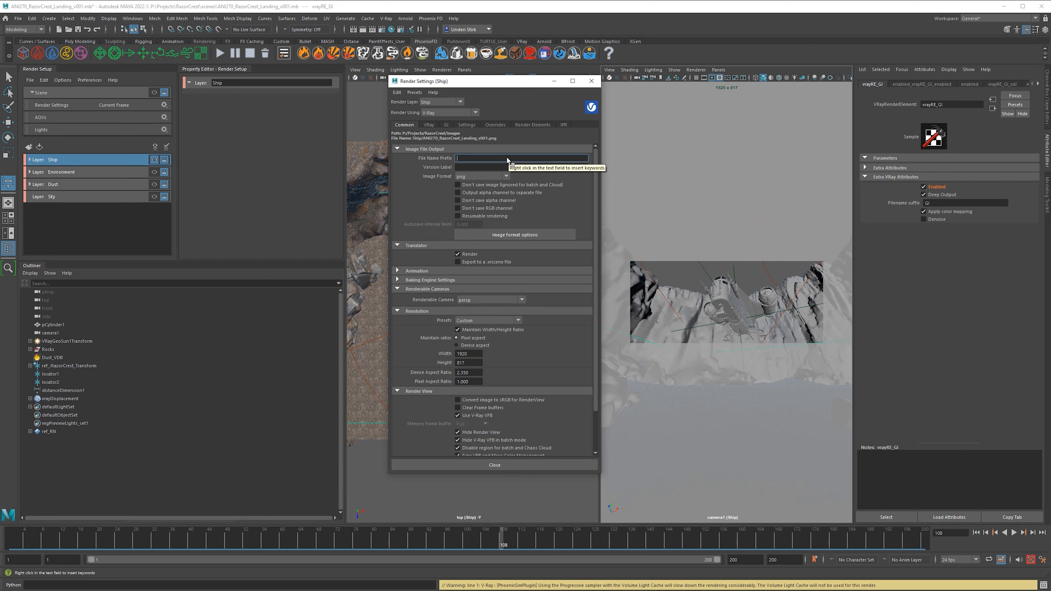
right_click(498, 159)
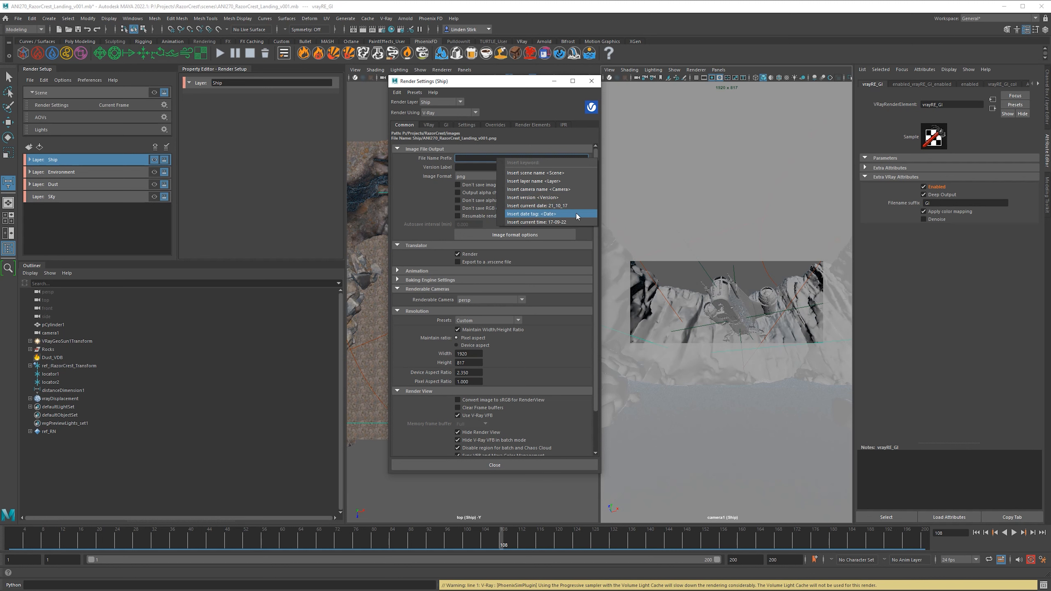
click(470, 159)
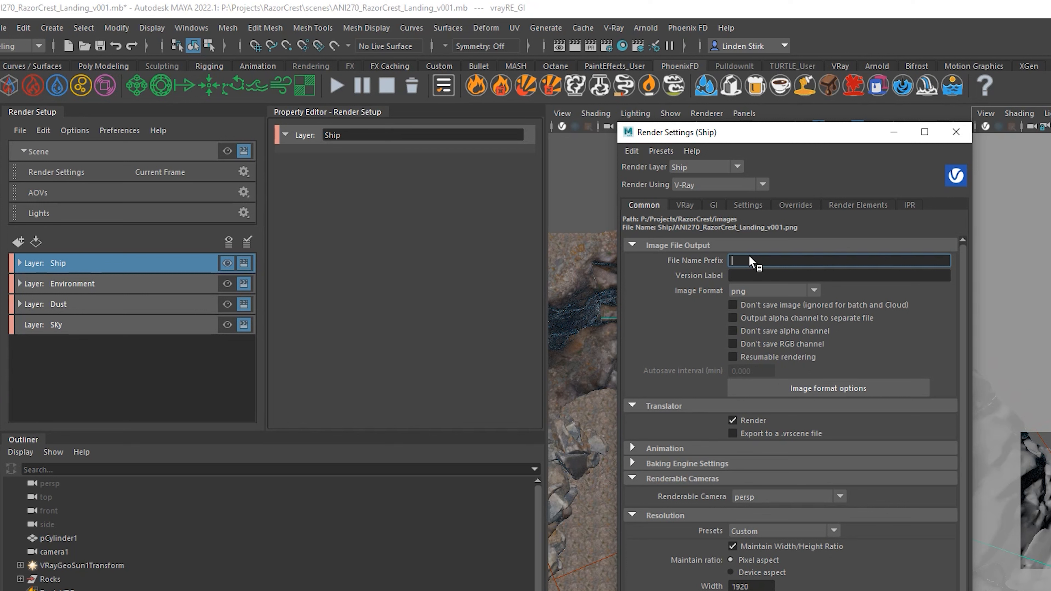
right_click(751, 262)
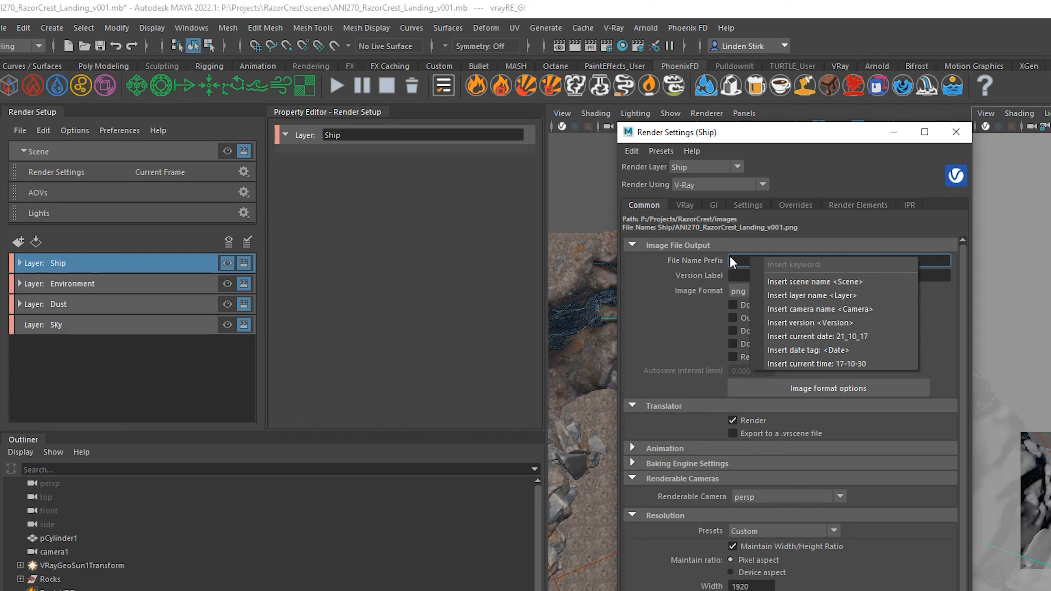
click(813, 323)
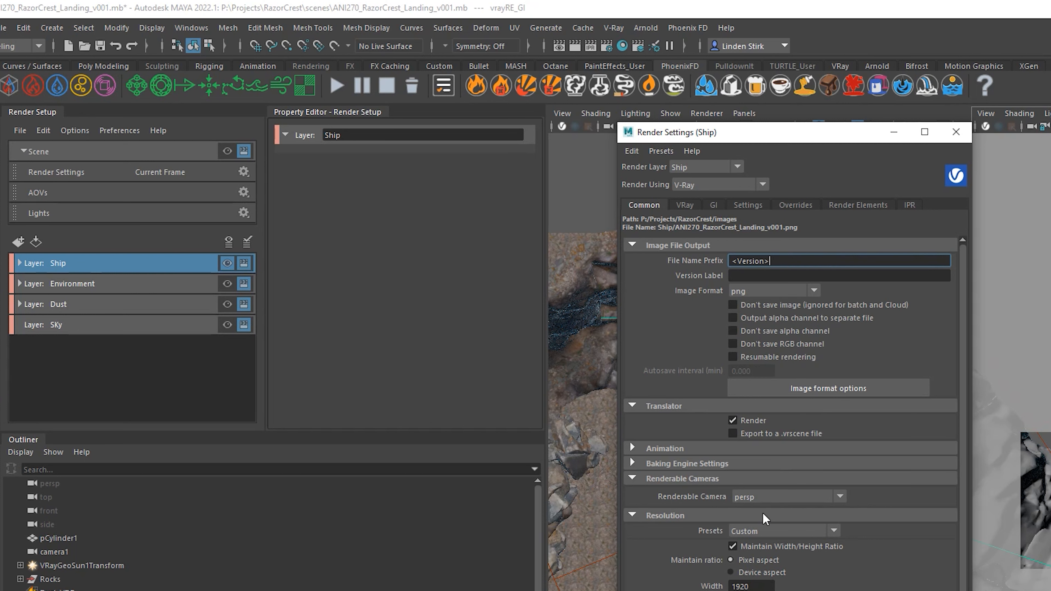
- Set the version label in the render settings to v001
click(776, 276)
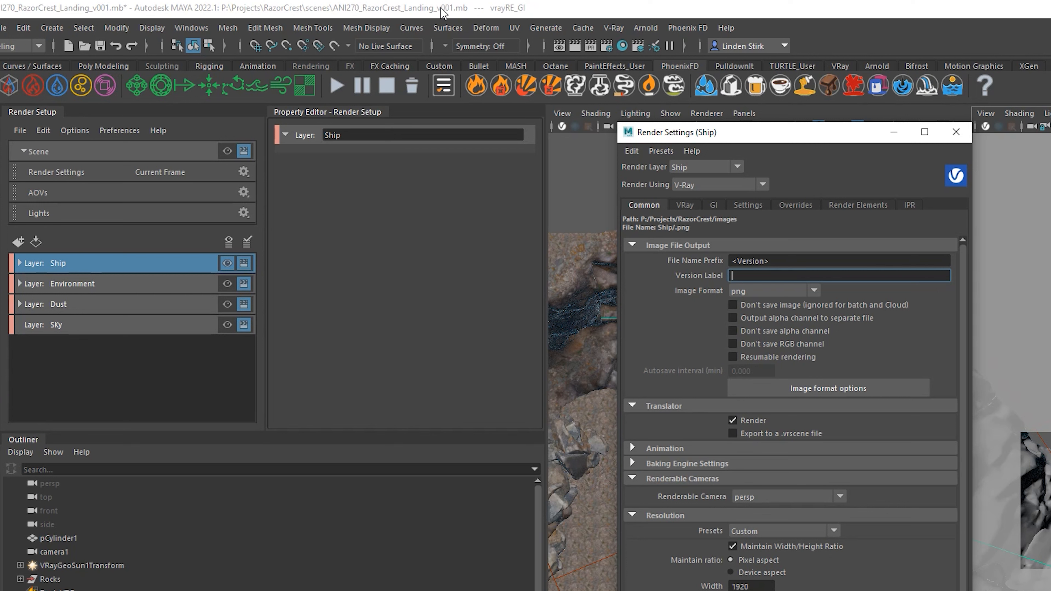
text(v001)
click(817, 260)
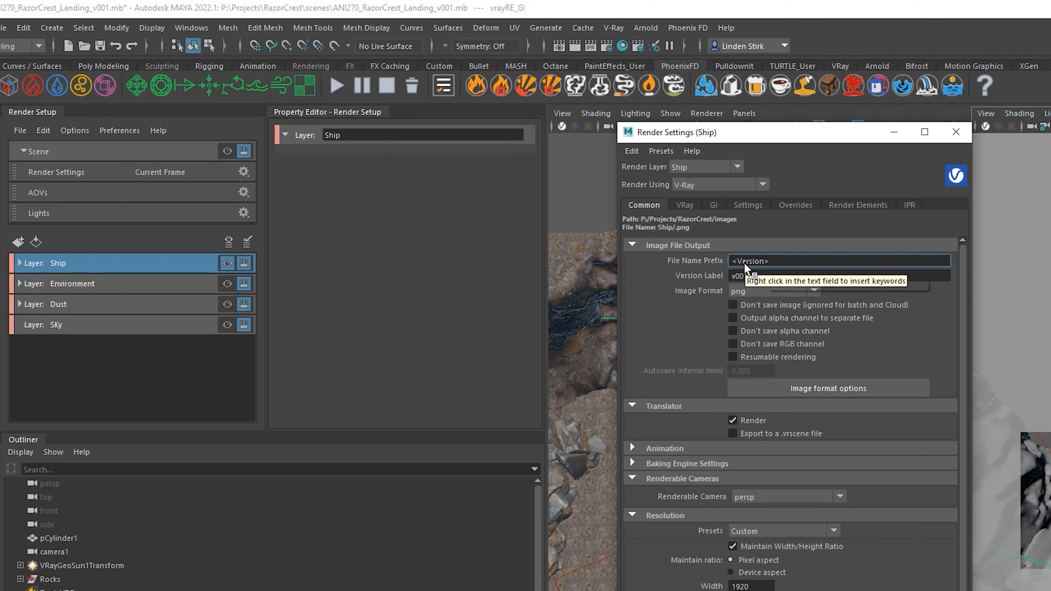
right_click(781, 261)
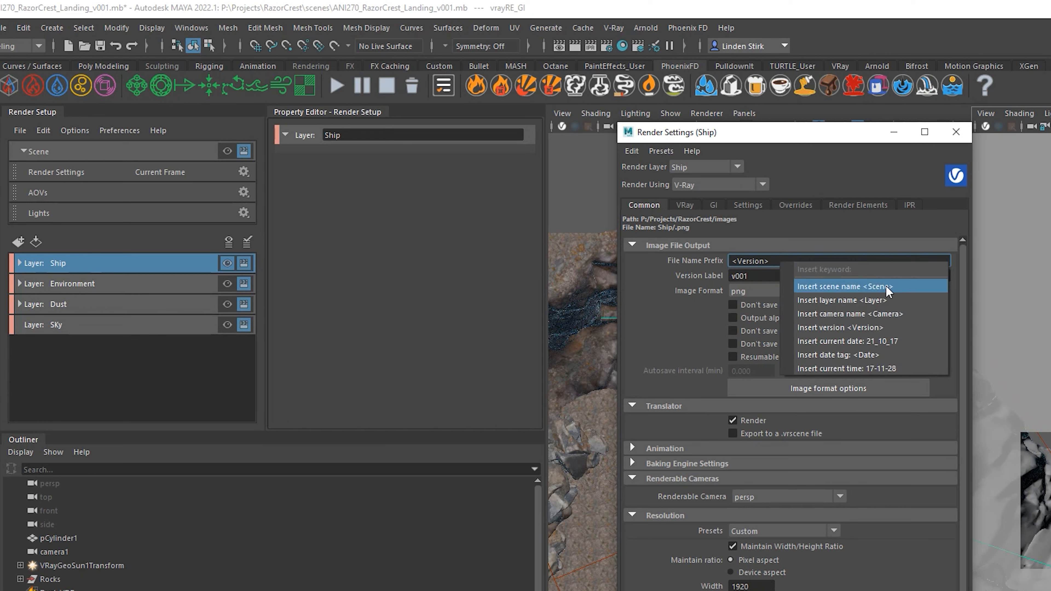
click(845, 236)
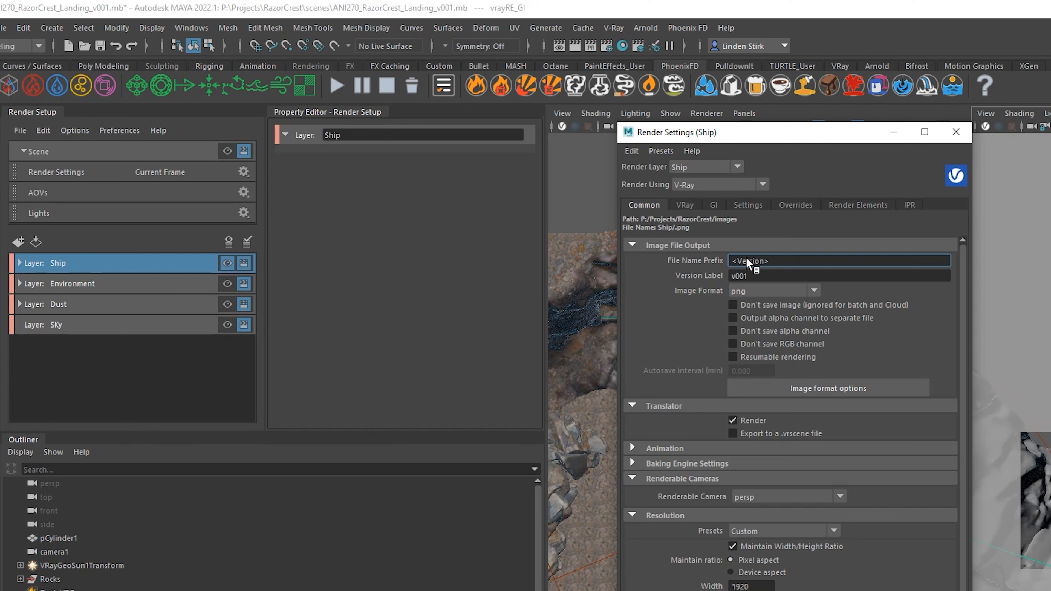
click(758, 275)
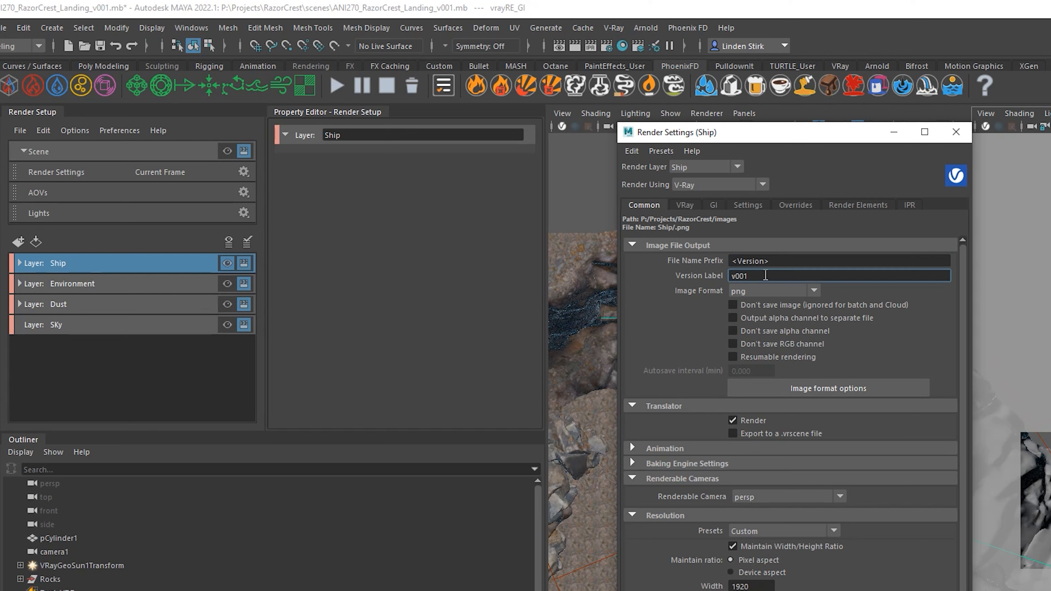
- Extend the file name prefix with a slash and the <Layer> keyword to read <Version>/<Layer>
click(784, 260)
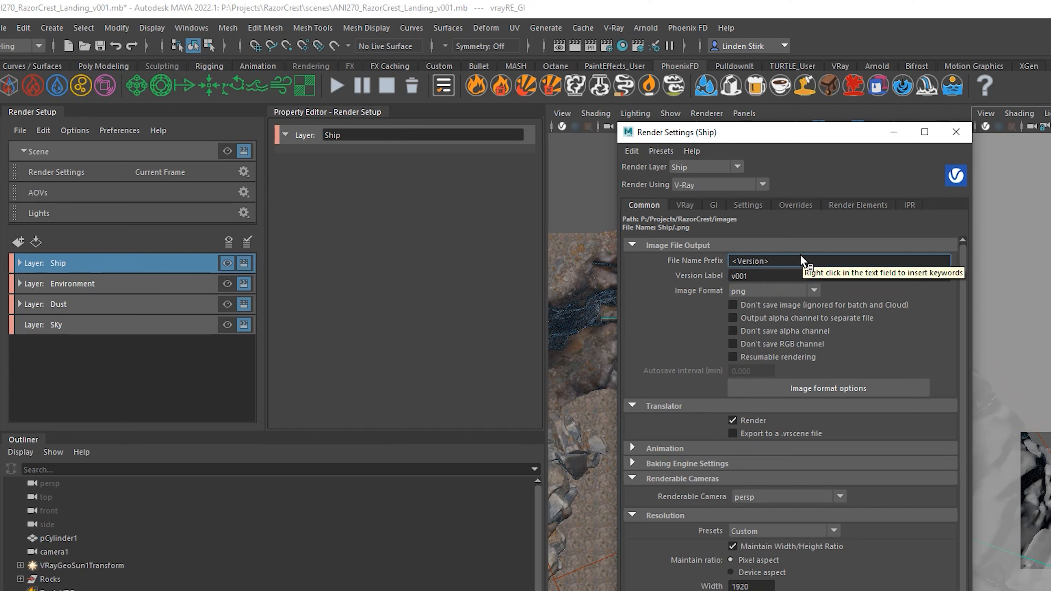
text(/)
click(786, 276)
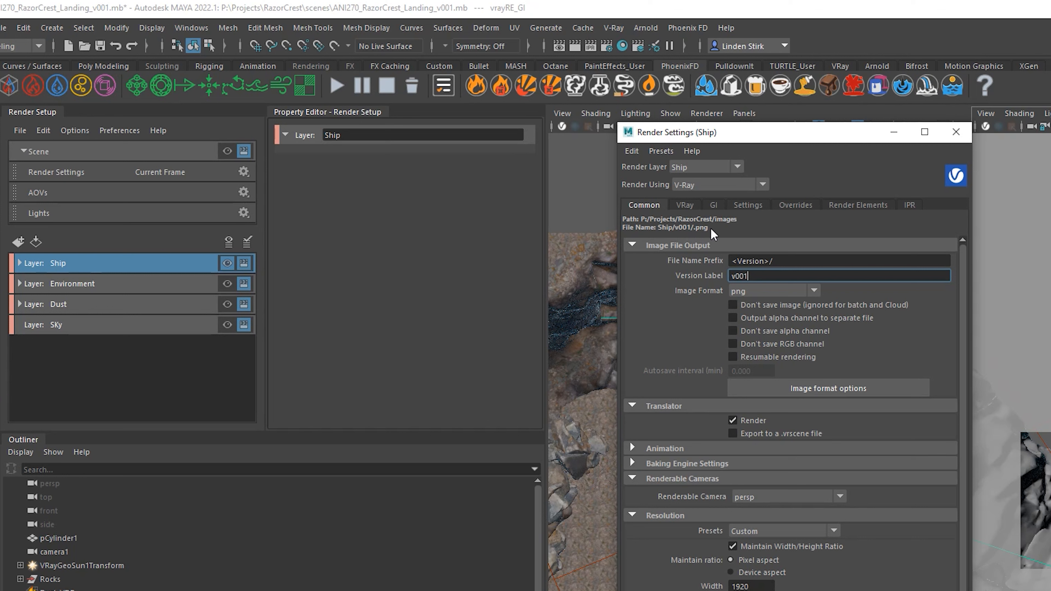
click(835, 257)
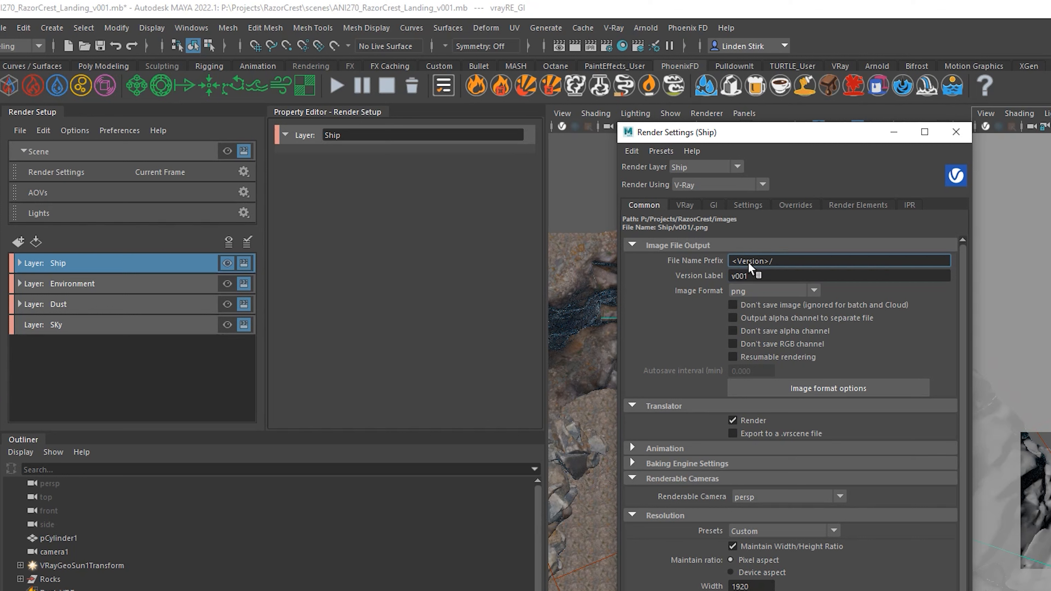
right_click(787, 262)
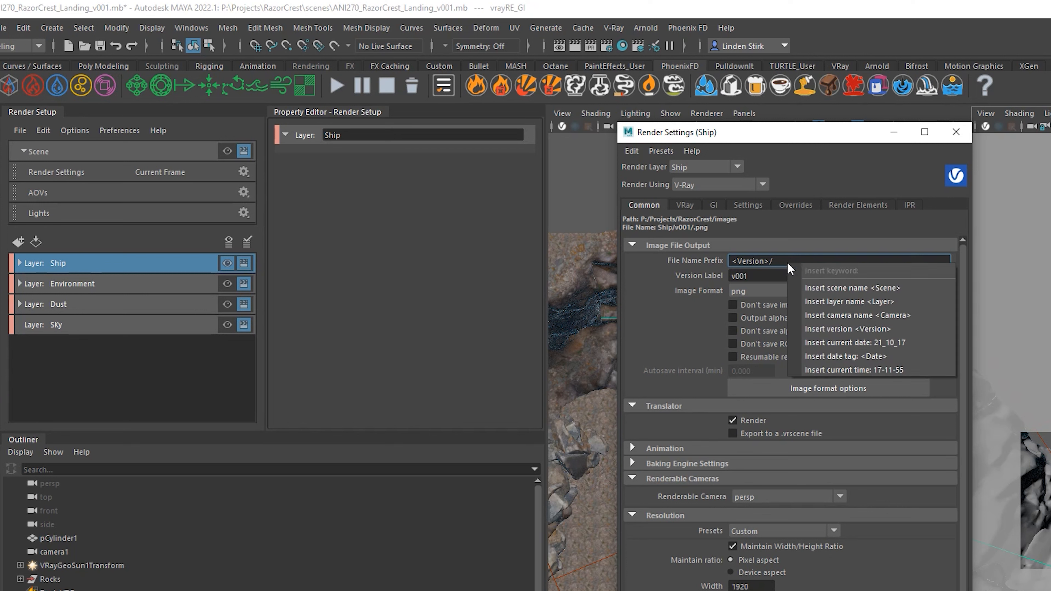
click(866, 304)
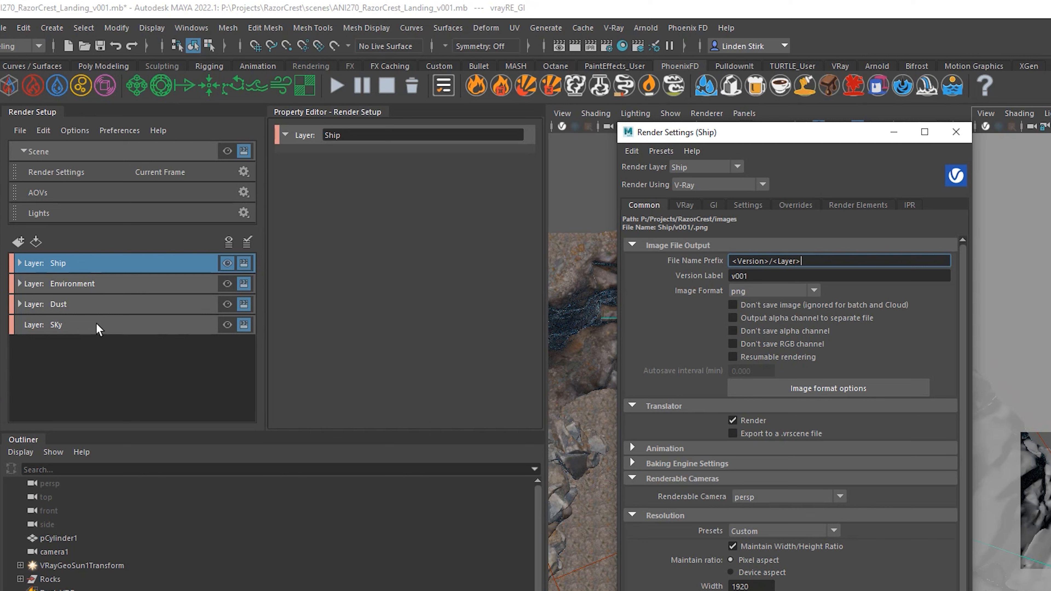
- Rename the SKy render layer as "Sky"
click(68, 329)
double_click(59, 323)
click(58, 325)
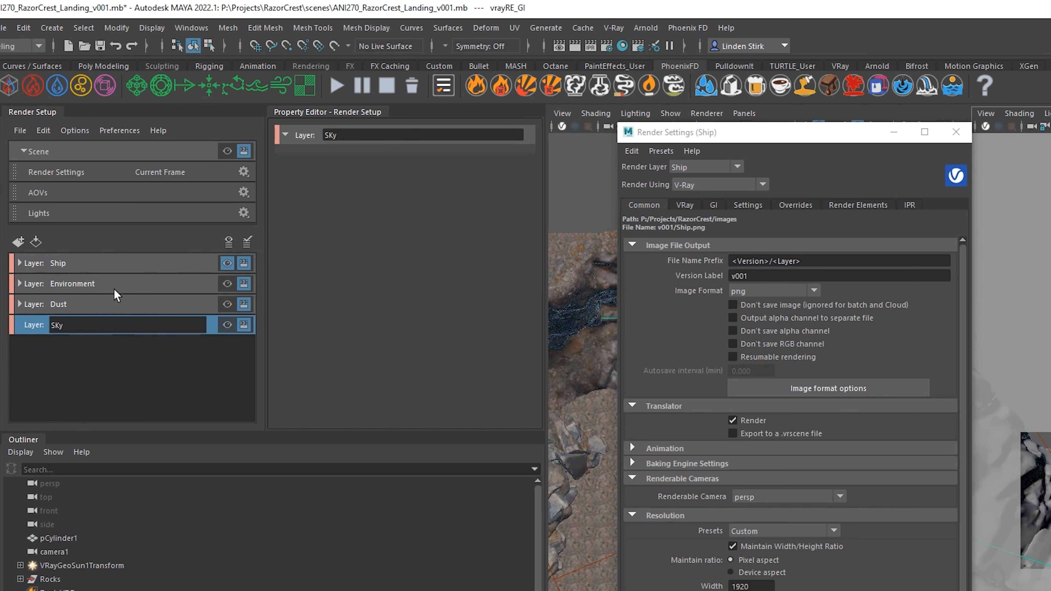
key(BackSpace)
text(k)
key(Return)
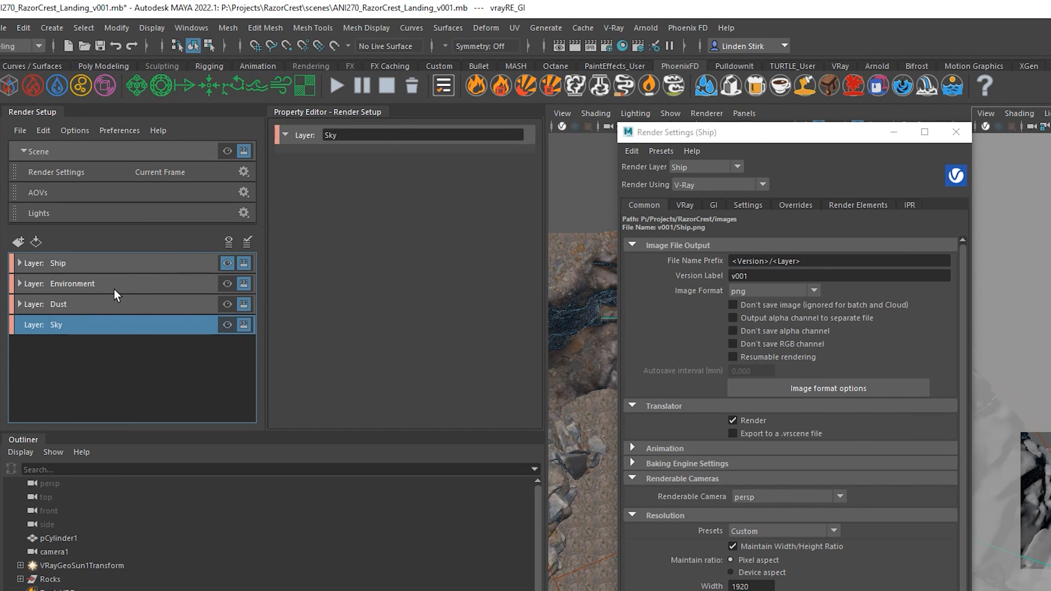
- Reselect the Ship render layer and append a slash after <Layer> in the file name prefix
click(123, 265)
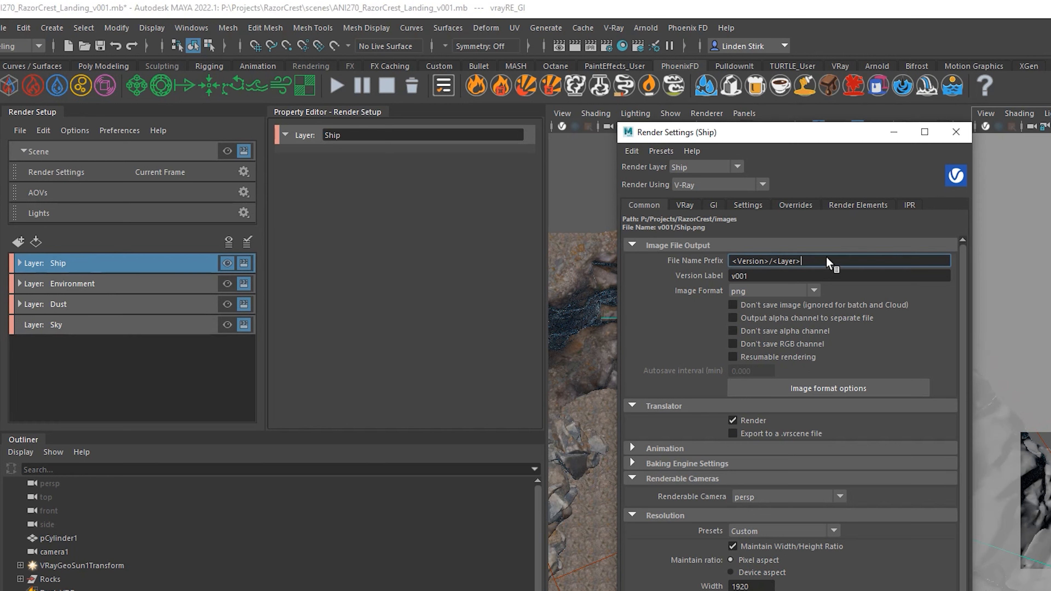
text(/)
right_click(829, 261)
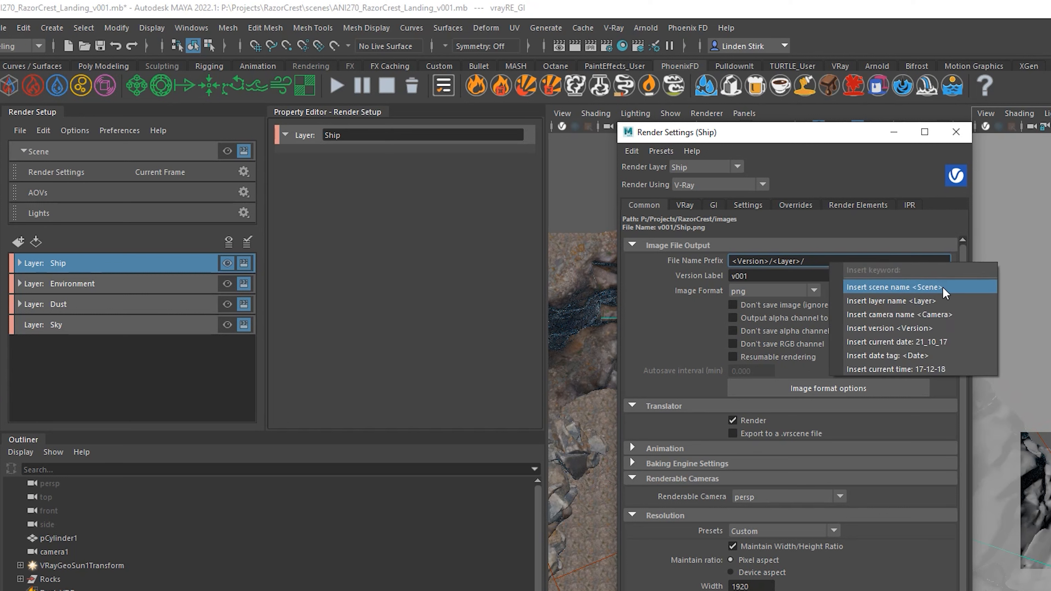
click(769, 257)
click(787, 276)
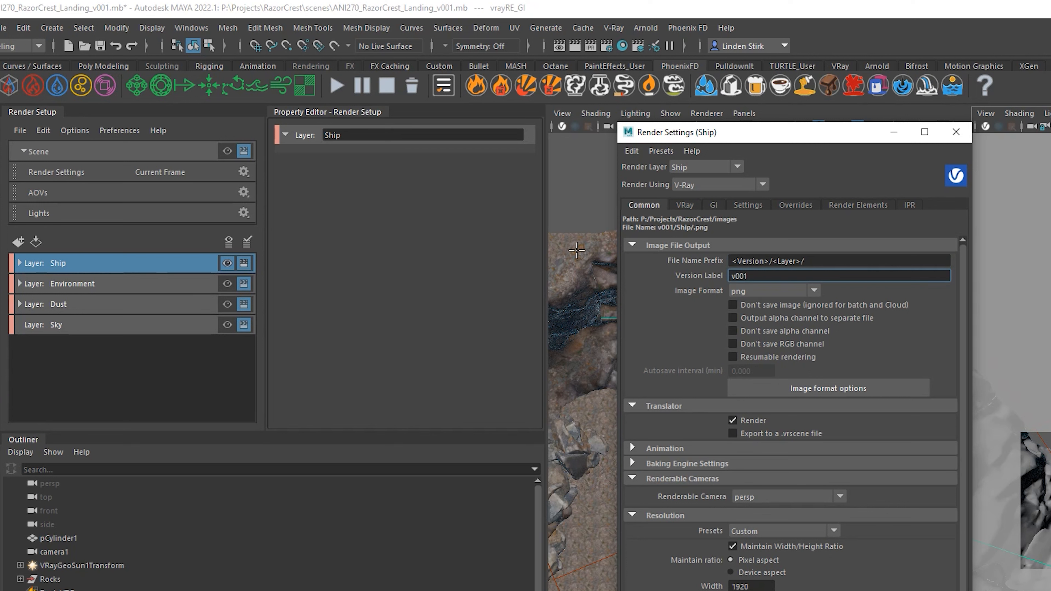
click(808, 261)
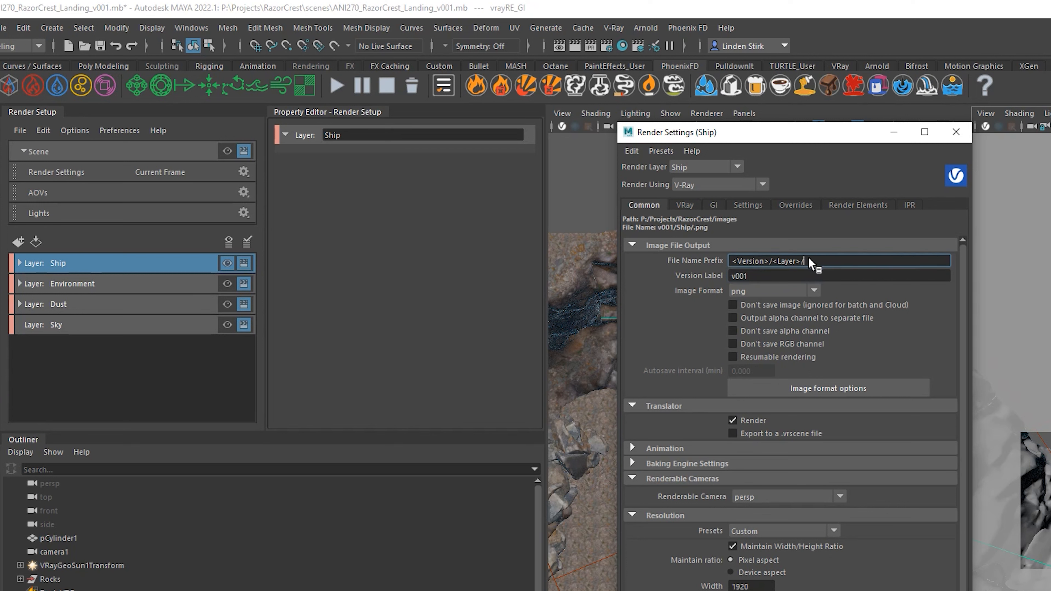
- Add <Layer>_<Version> to the end of the prefix, making it <Version>/<Layer>/<Layer>_<Version>
right_click(827, 259)
click(910, 299)
text(_)
right_click(865, 261)
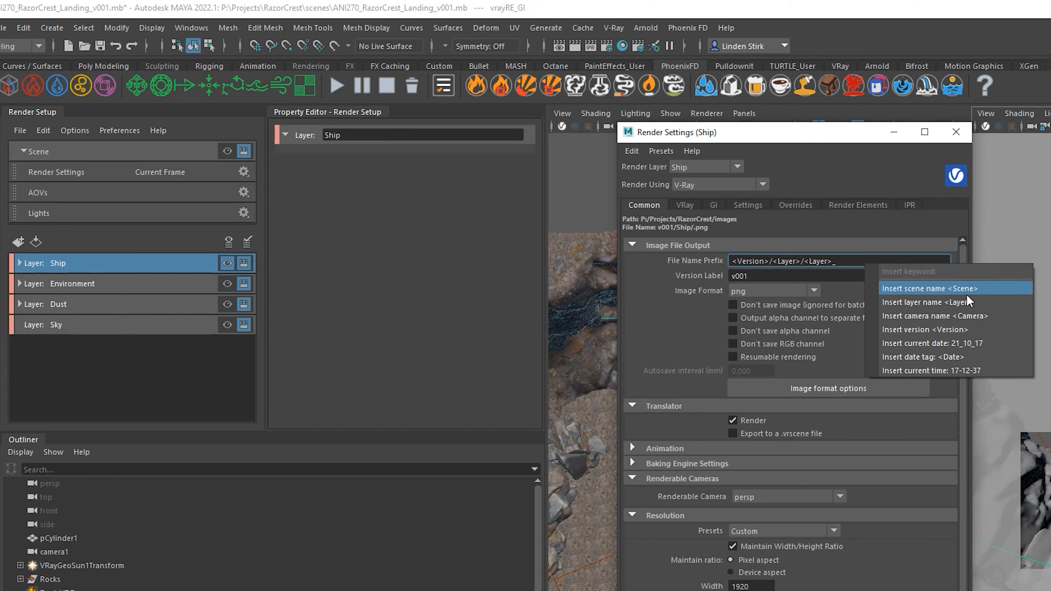
click(976, 329)
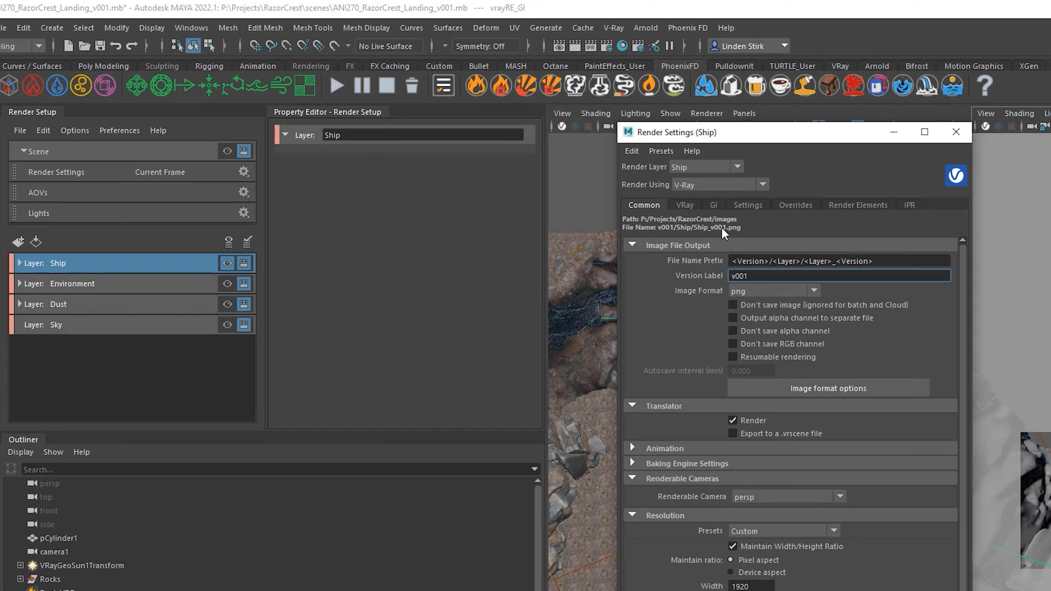
click(915, 262)
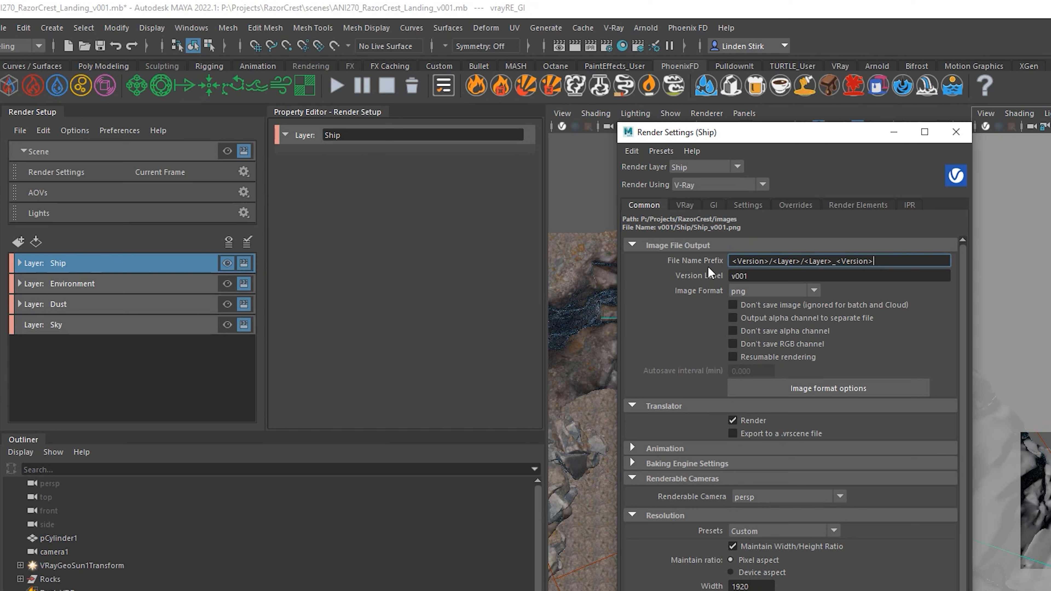
right_click(890, 258)
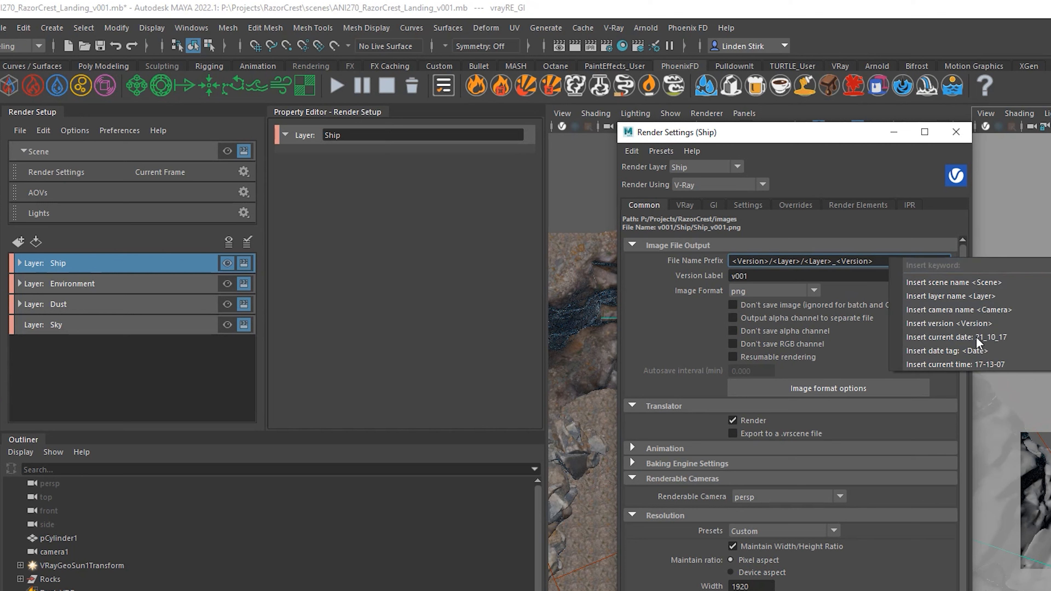
right_click(883, 261)
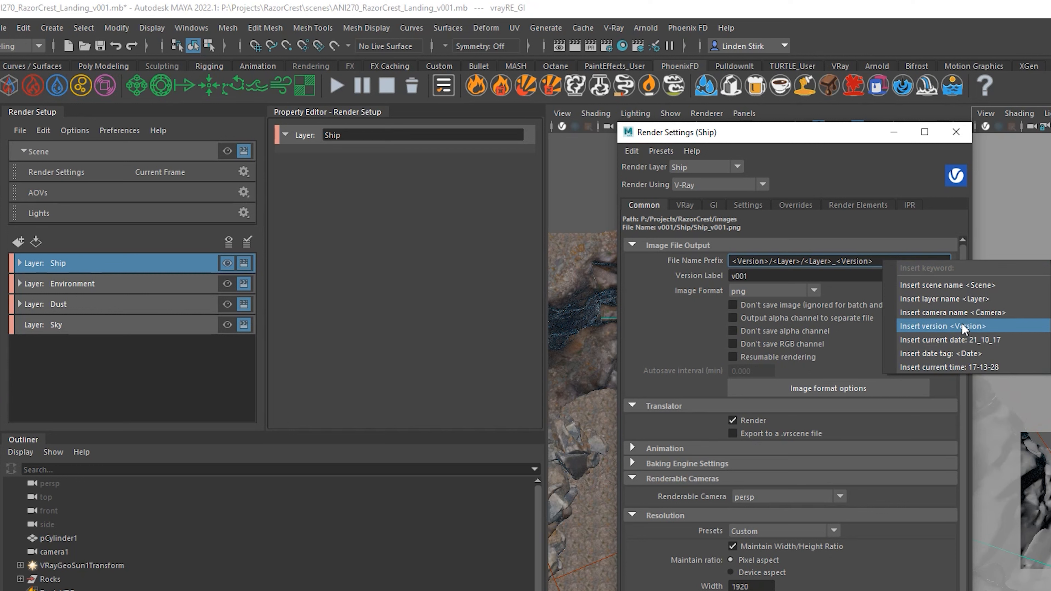
click(882, 231)
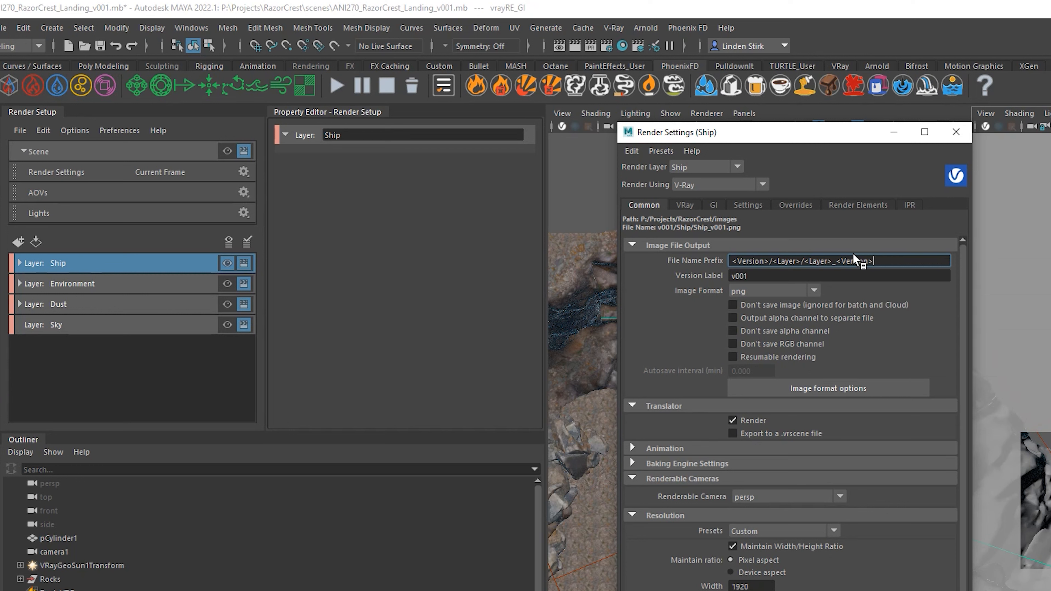
right_click(904, 261)
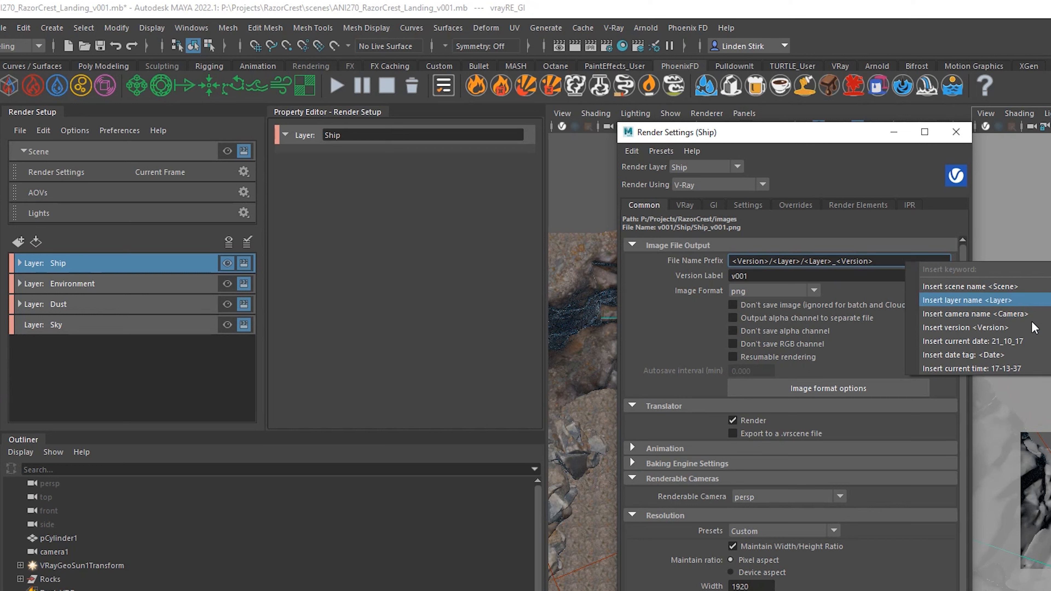
click(761, 275)
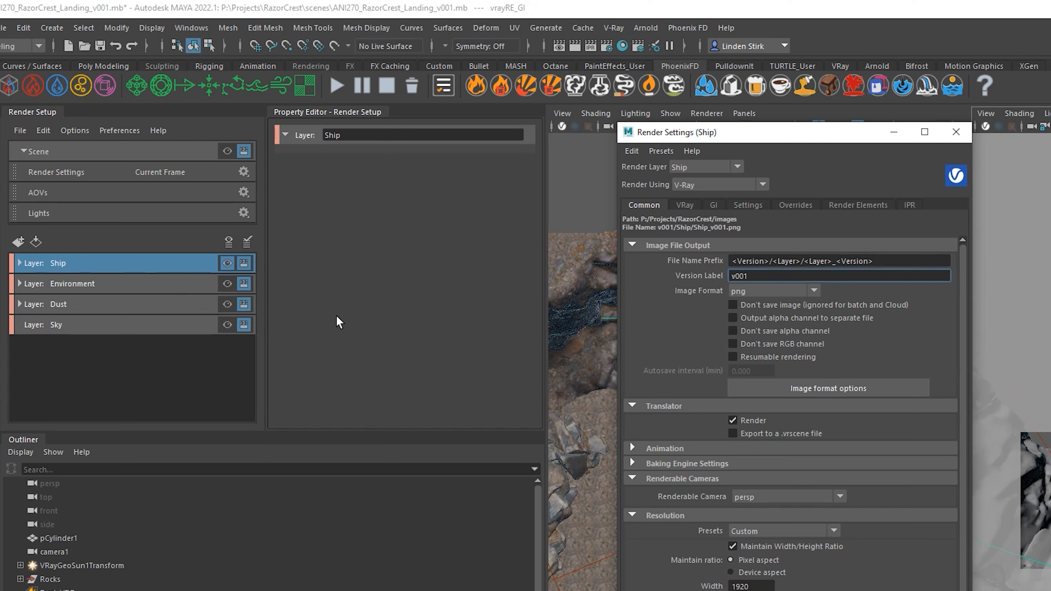
click(937, 261)
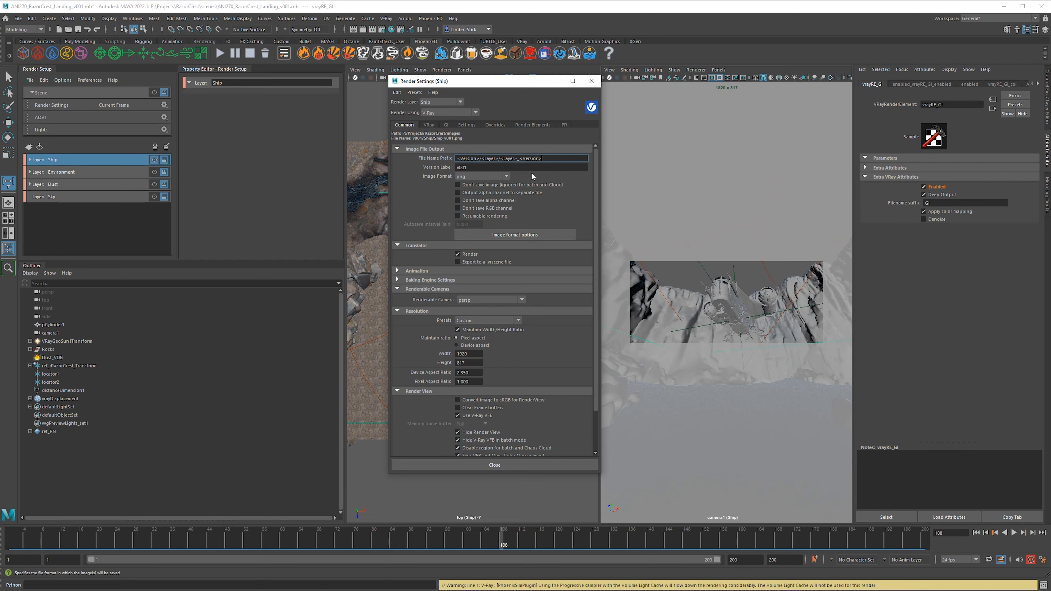
- Set the image format to exr (multichannel) and open its image format options beside the render settings
click(465, 177)
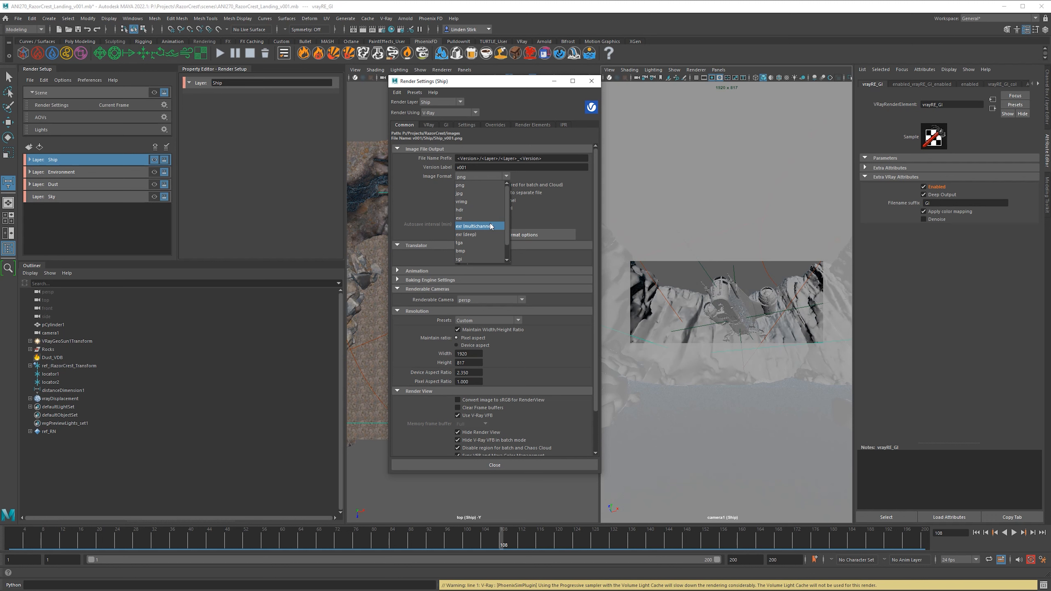
click(491, 226)
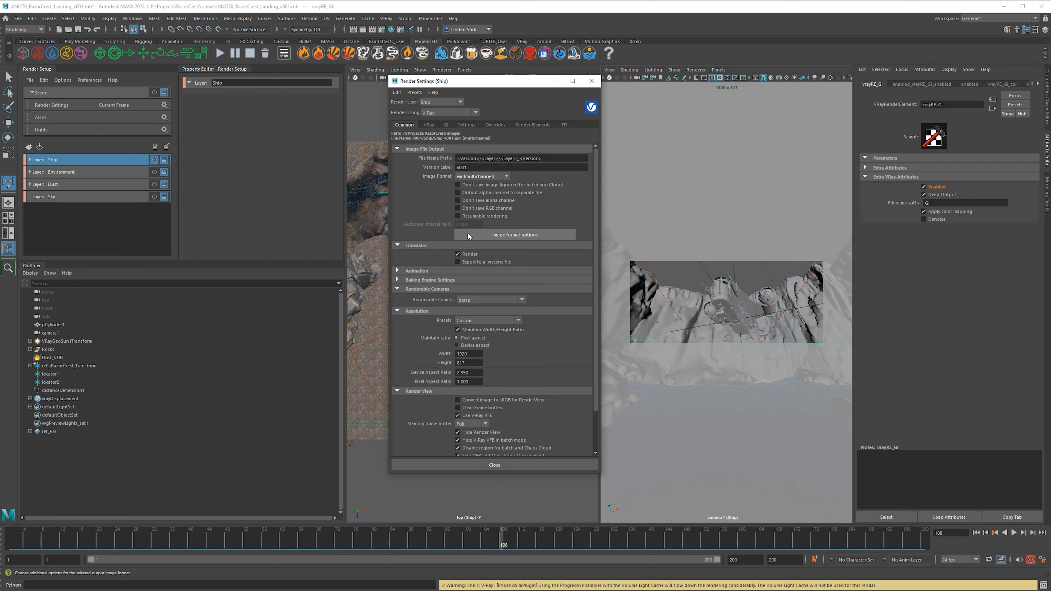
click(515, 235)
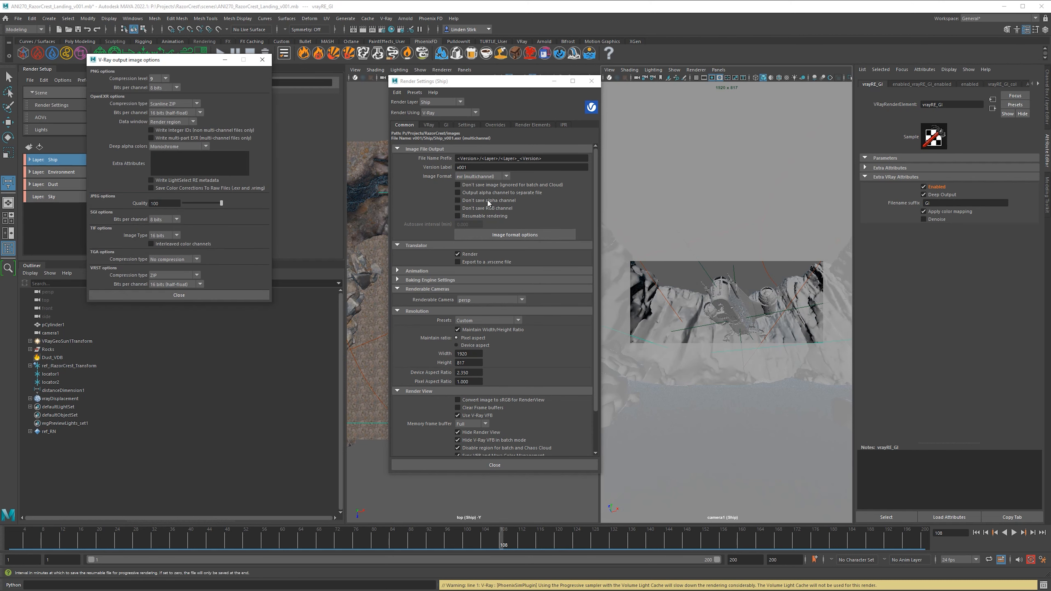
drag(201, 61, 721, 94)
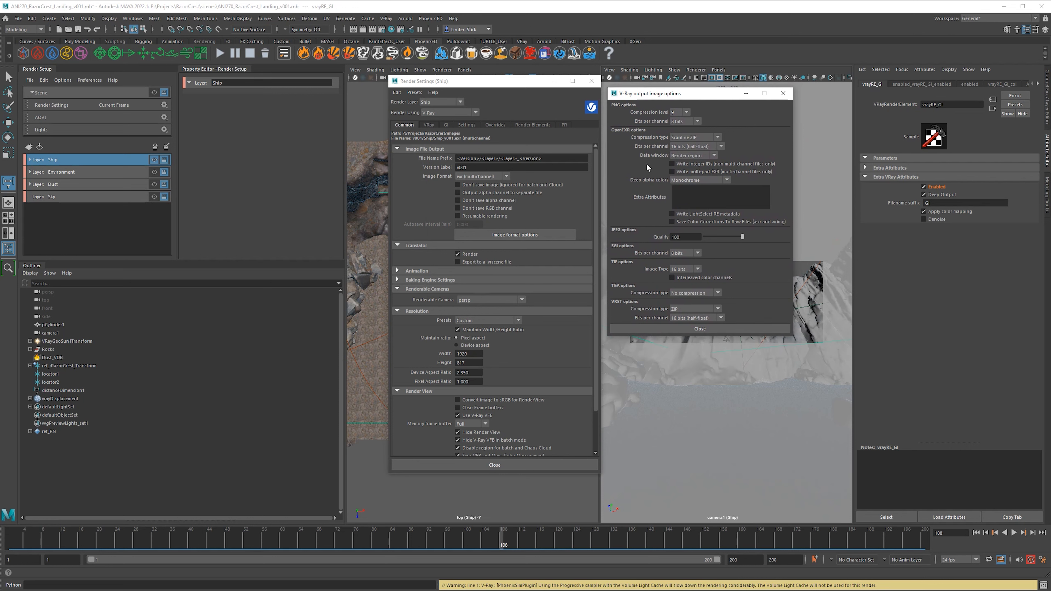
- Try dwab as the OpenEXR compression type and return the setting to Scanline ZIP
click(699, 138)
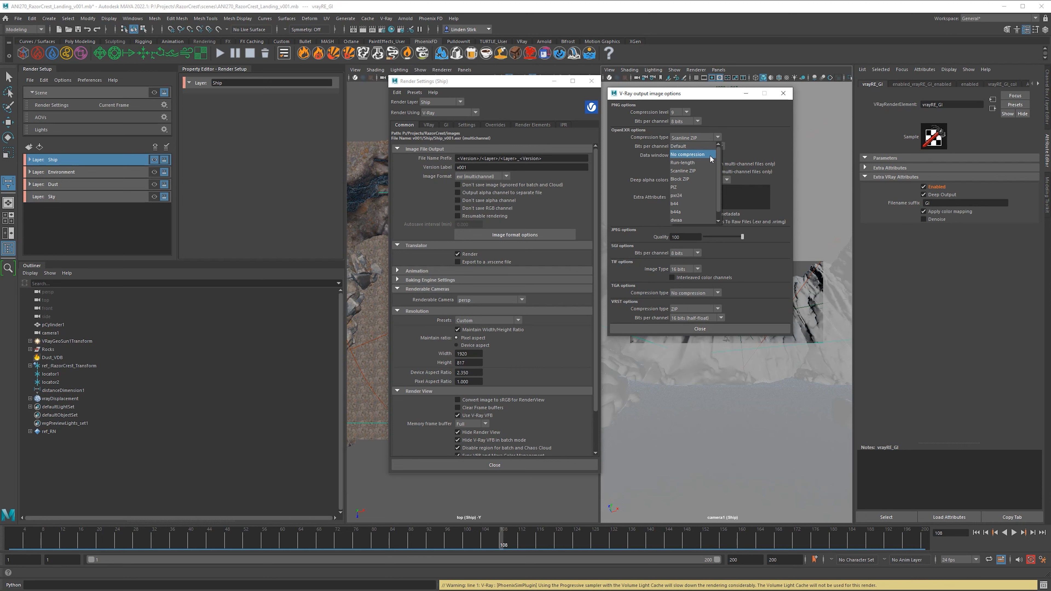
drag(717, 162, 715, 204)
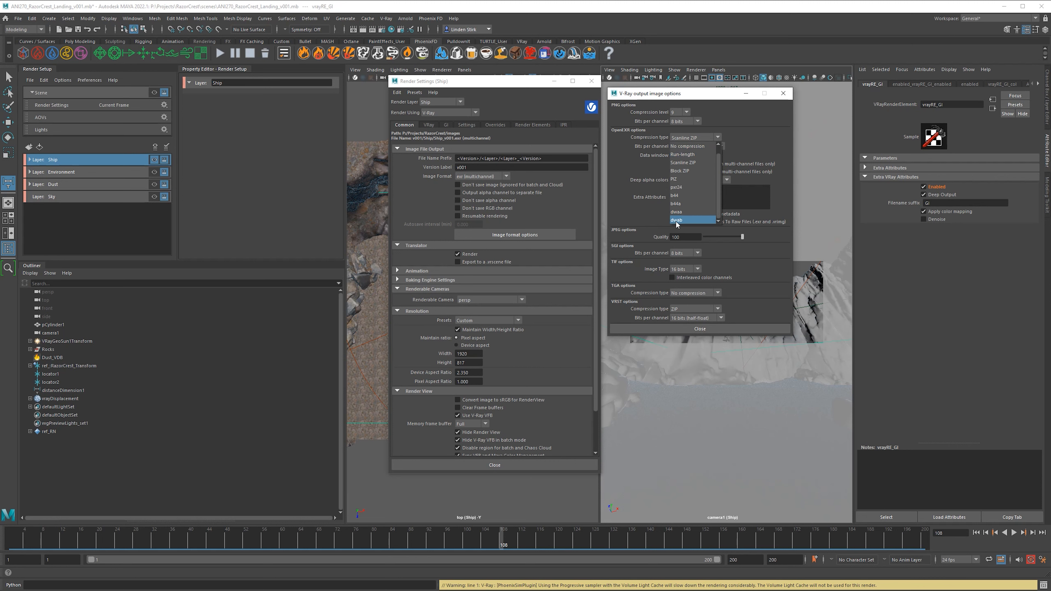
click(691, 221)
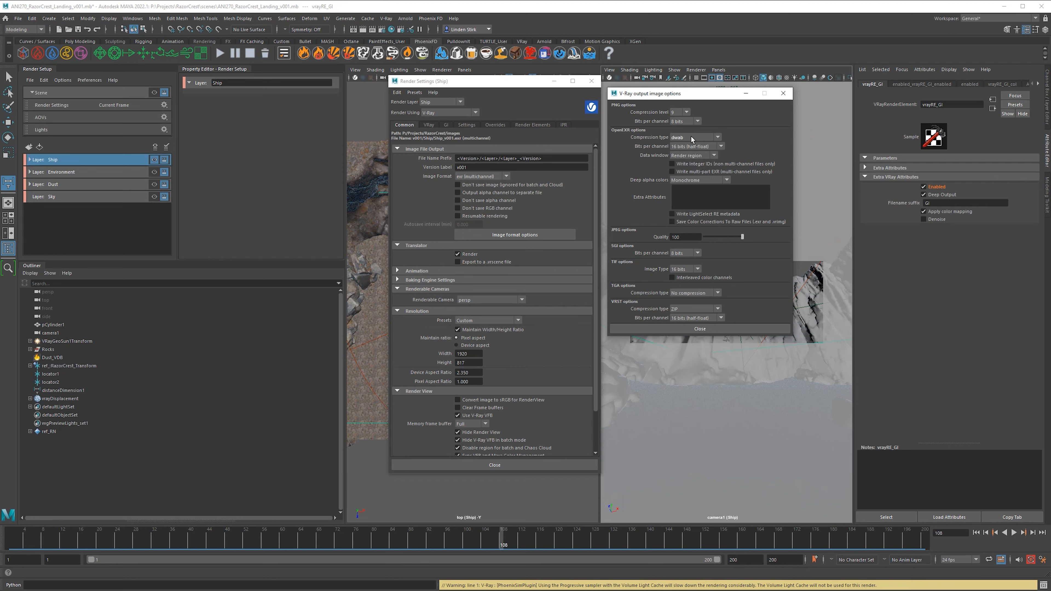
click(676, 139)
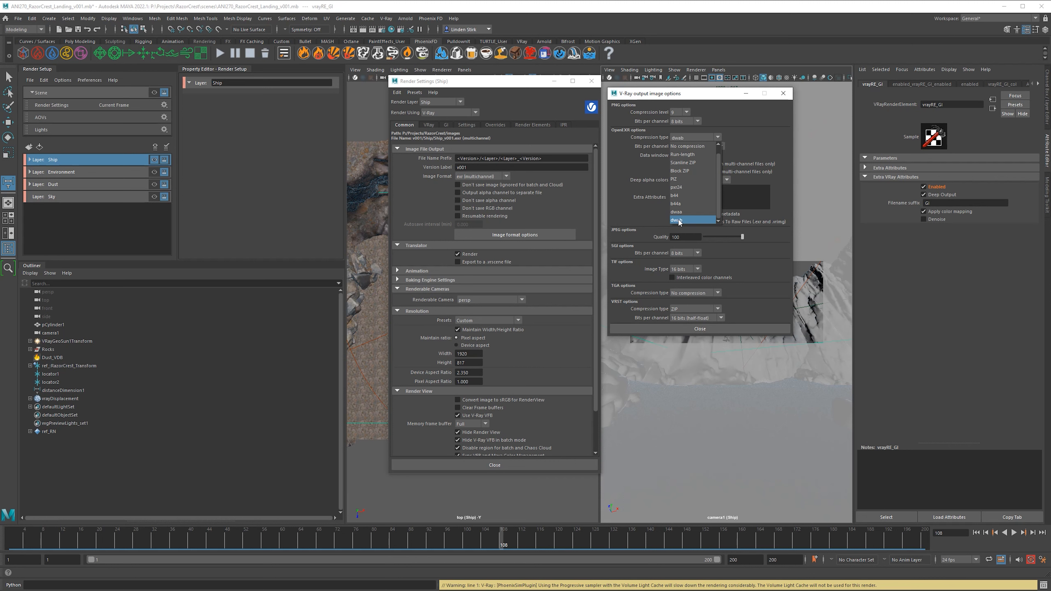
click(690, 221)
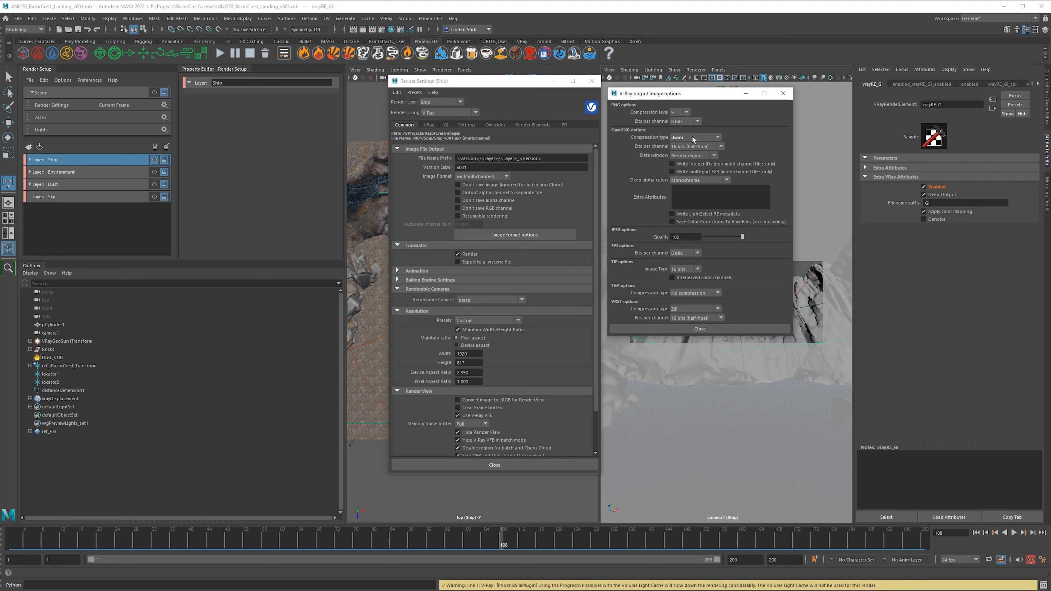
click(693, 139)
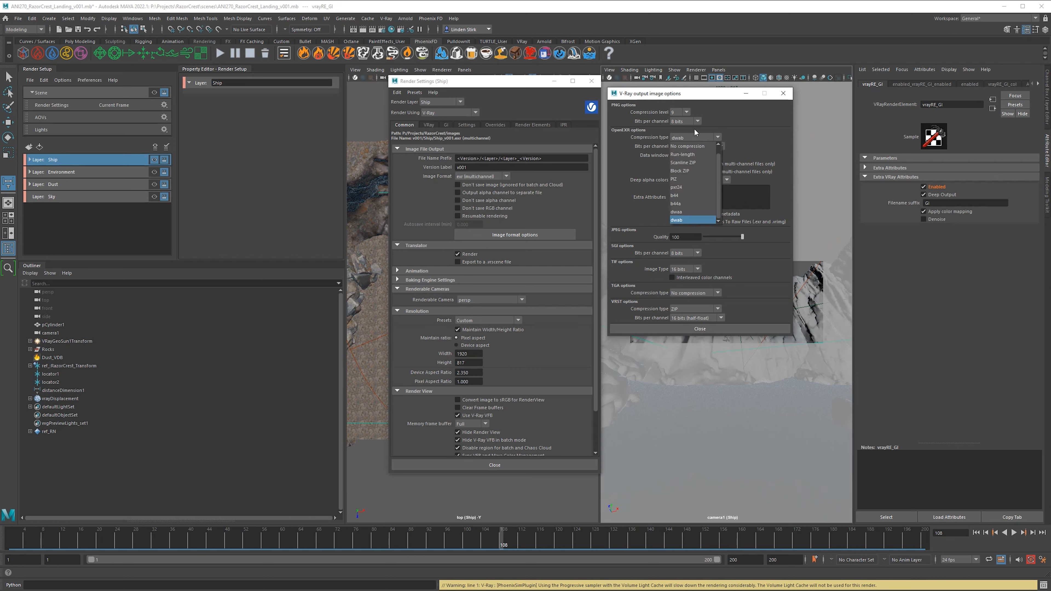
click(698, 162)
click(682, 138)
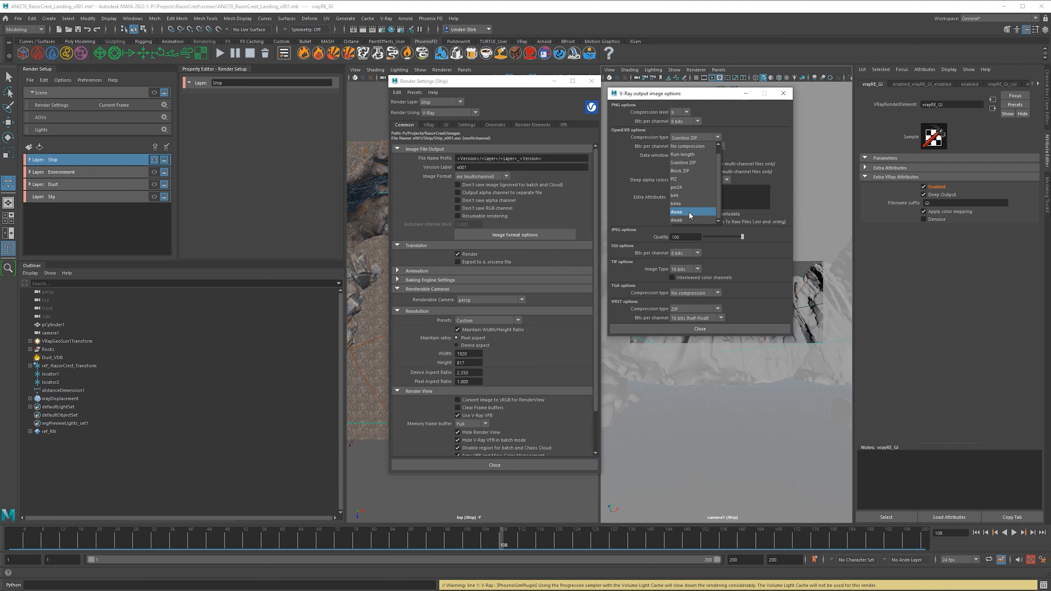
click(694, 138)
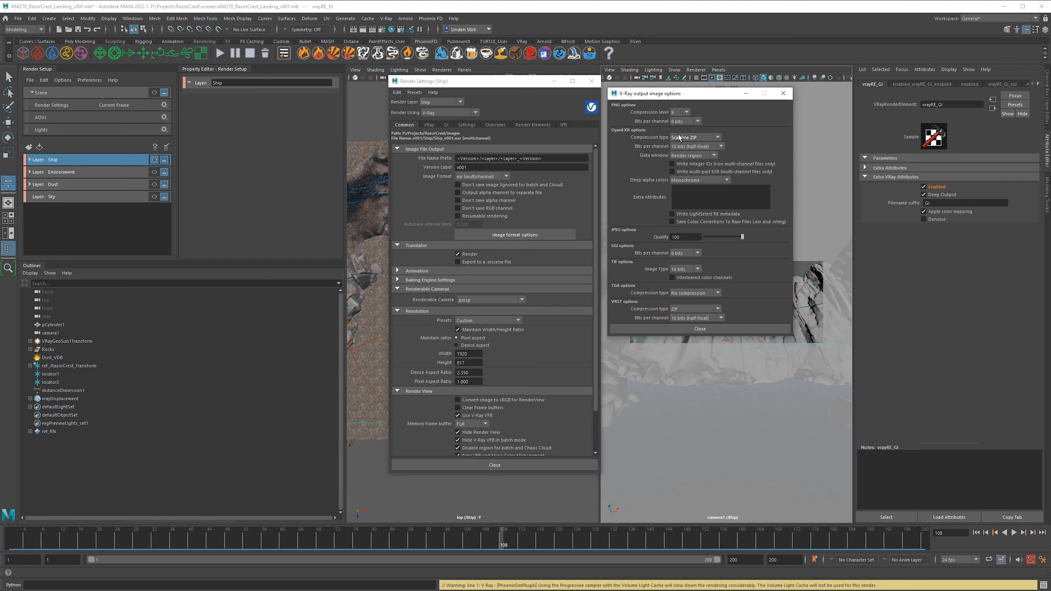
- Set the OpenEXR bits per channel to 16 bits (half-float) and the data window to Whole image
click(694, 147)
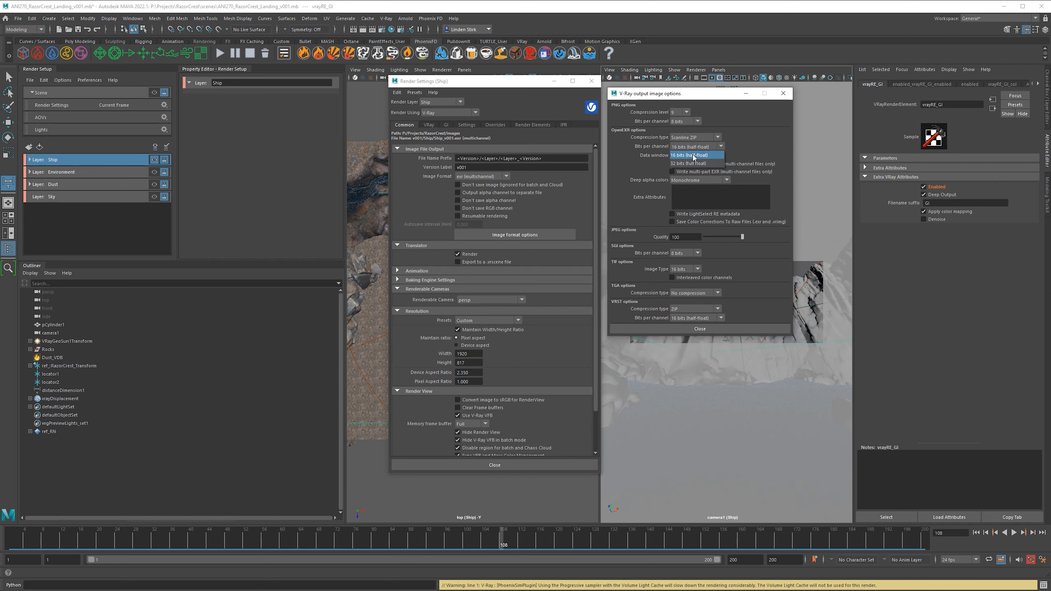
click(693, 155)
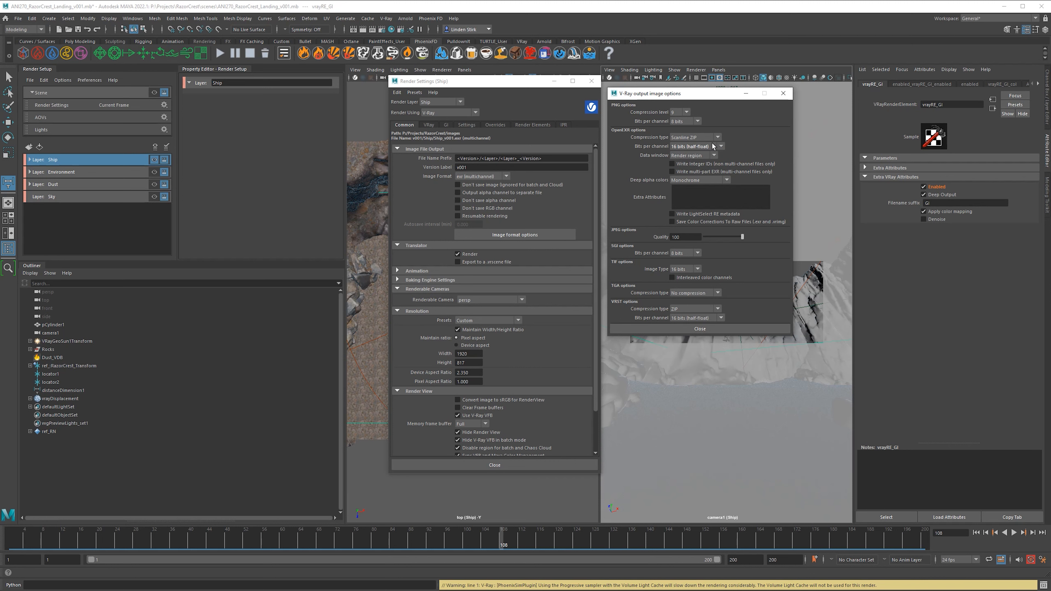
click(683, 157)
click(704, 156)
click(688, 157)
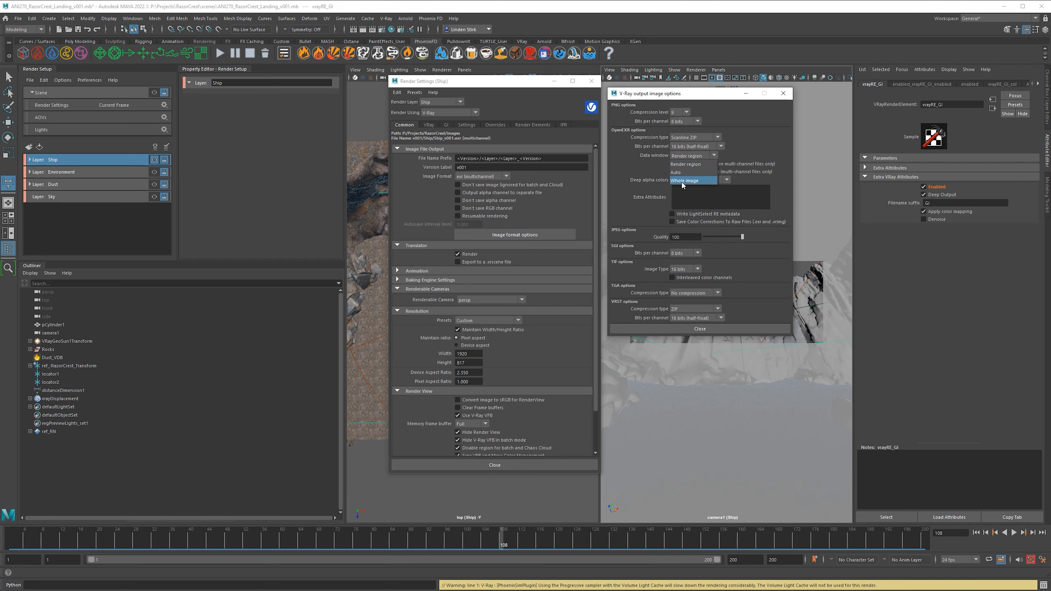
click(672, 158)
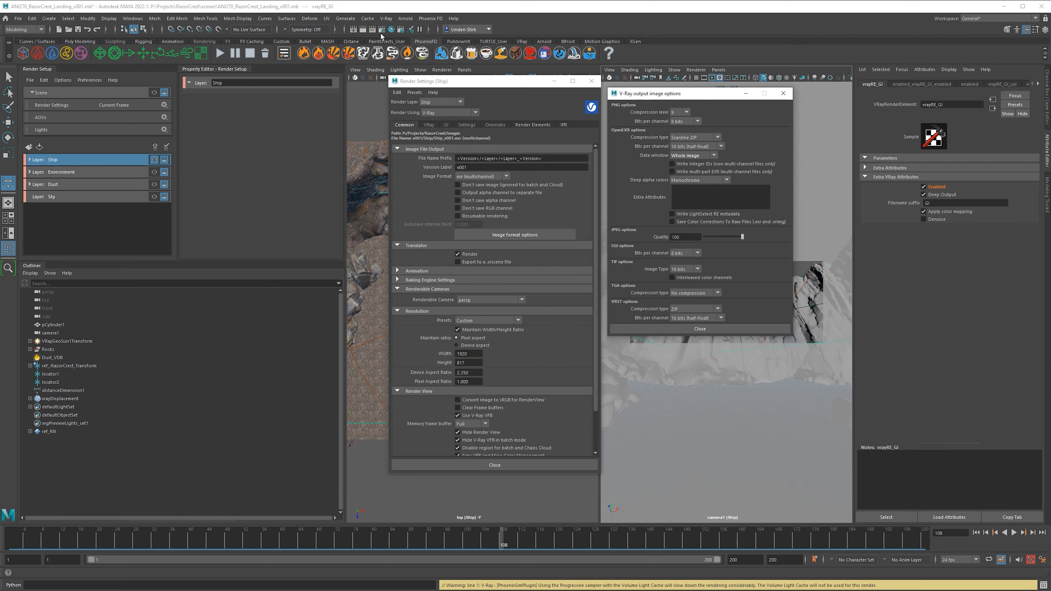
- Start a render to open the frame buffer, try render regions around the ship and beside it, and turn region rendering off
click(372, 30)
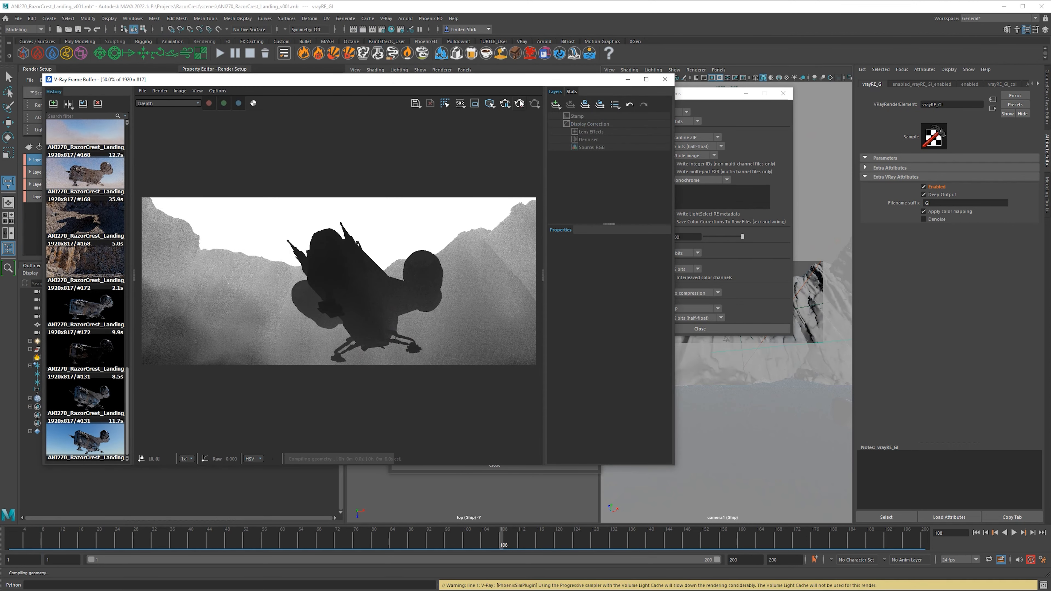
click(474, 103)
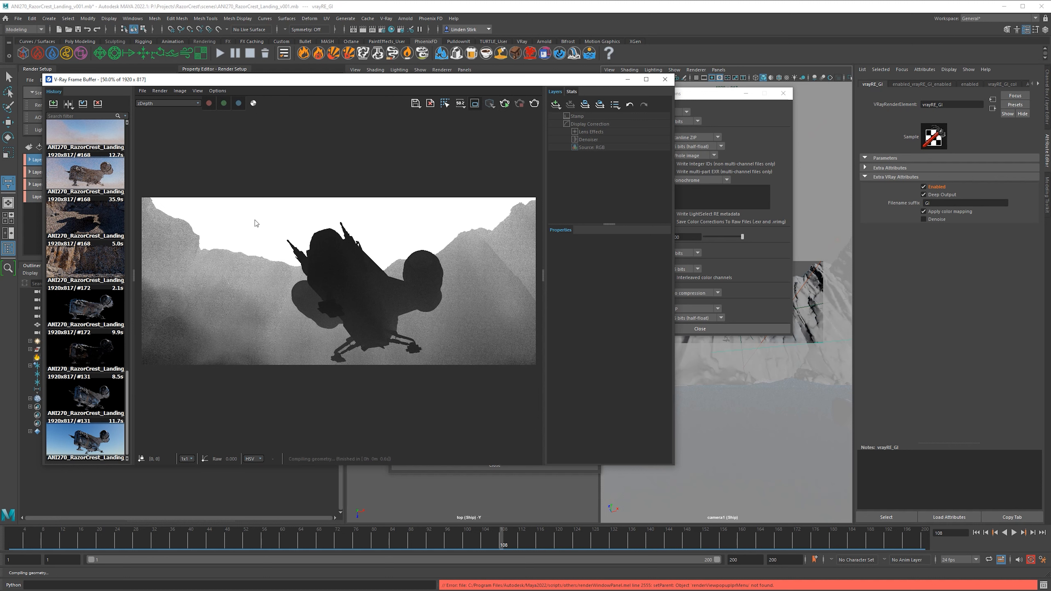
drag(237, 210, 451, 344)
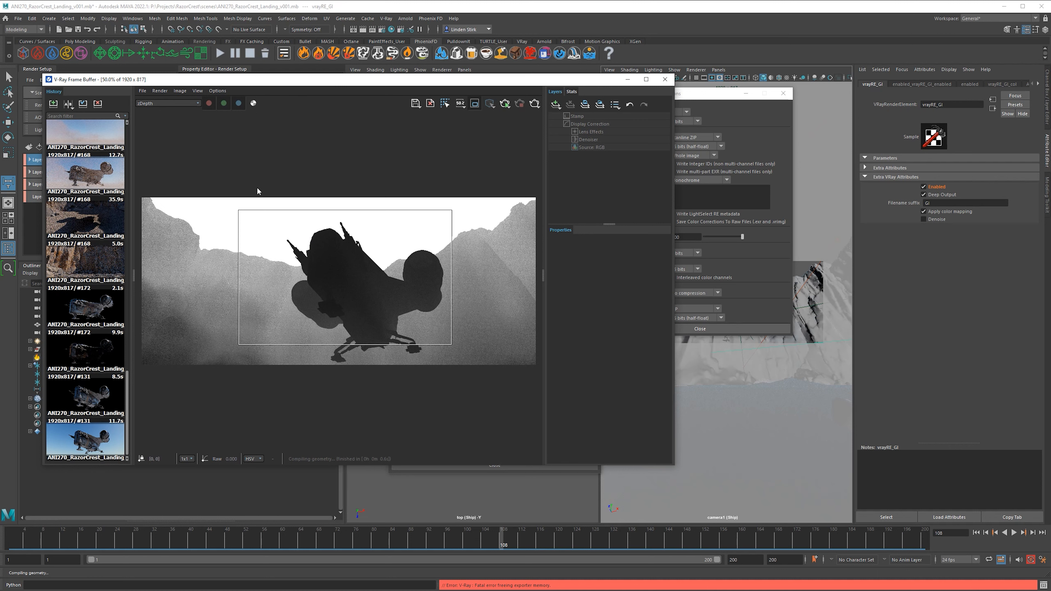
drag(261, 190, 195, 308)
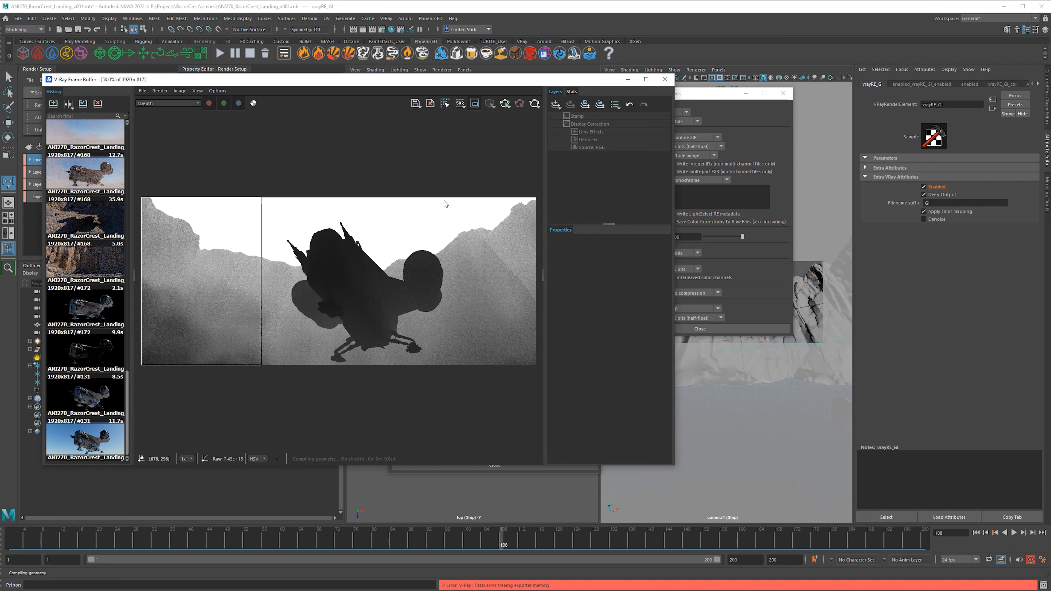
click(475, 104)
- Keep the data window at Whole image, enable writing multi-part EXR, and close the output image options and frame buffer
click(755, 147)
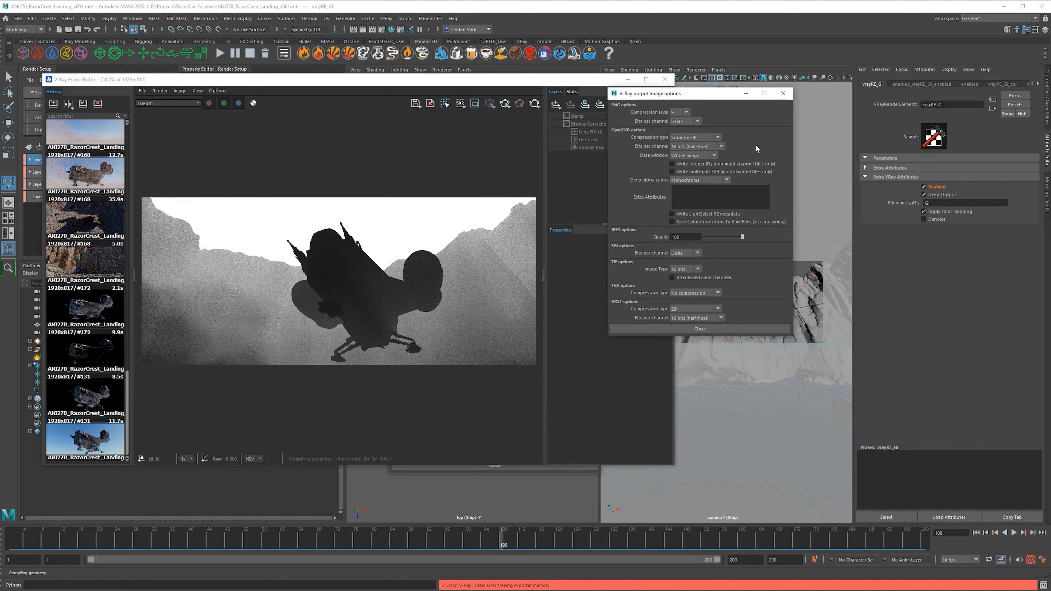
click(689, 157)
click(690, 157)
click(709, 172)
drag(739, 94, 825, 86)
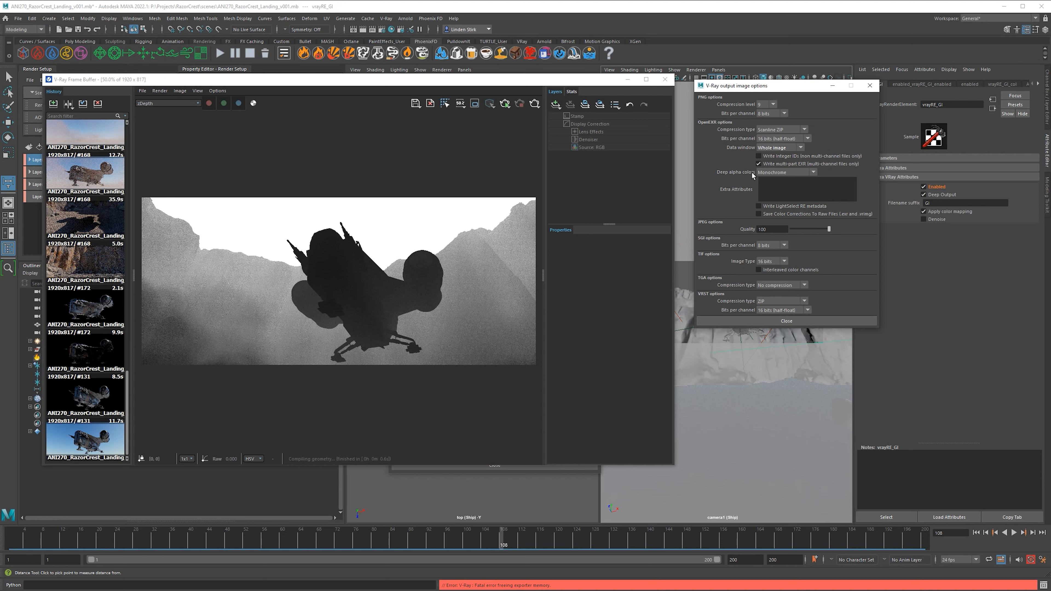
click(790, 130)
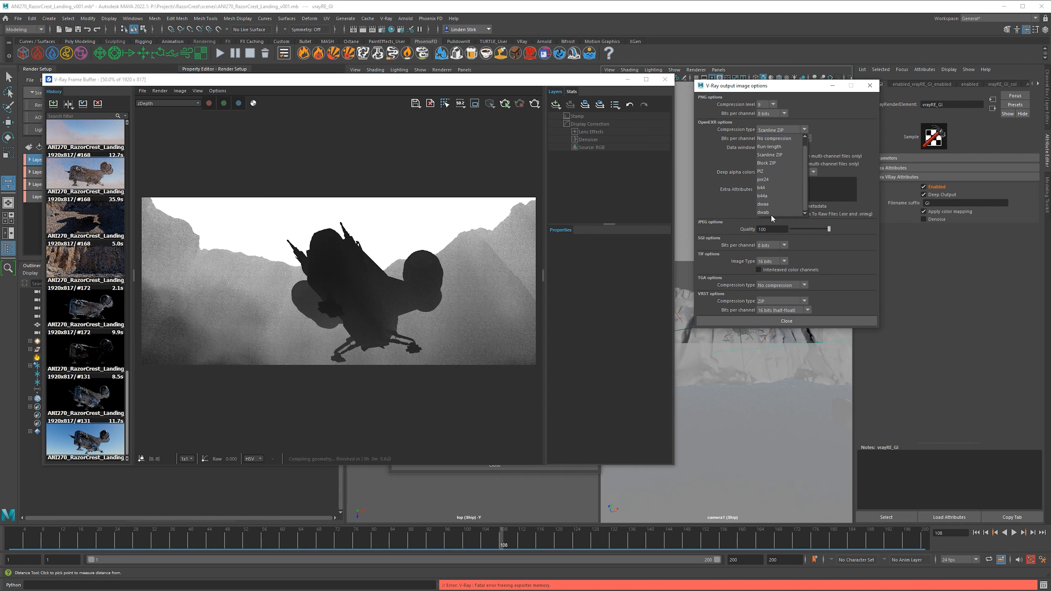
click(826, 138)
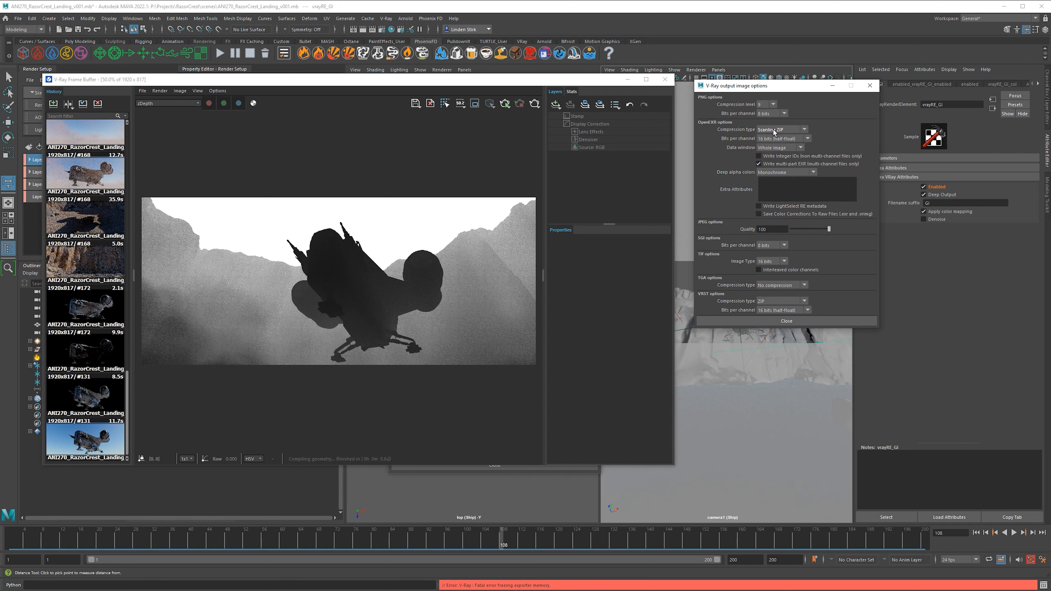
click(870, 85)
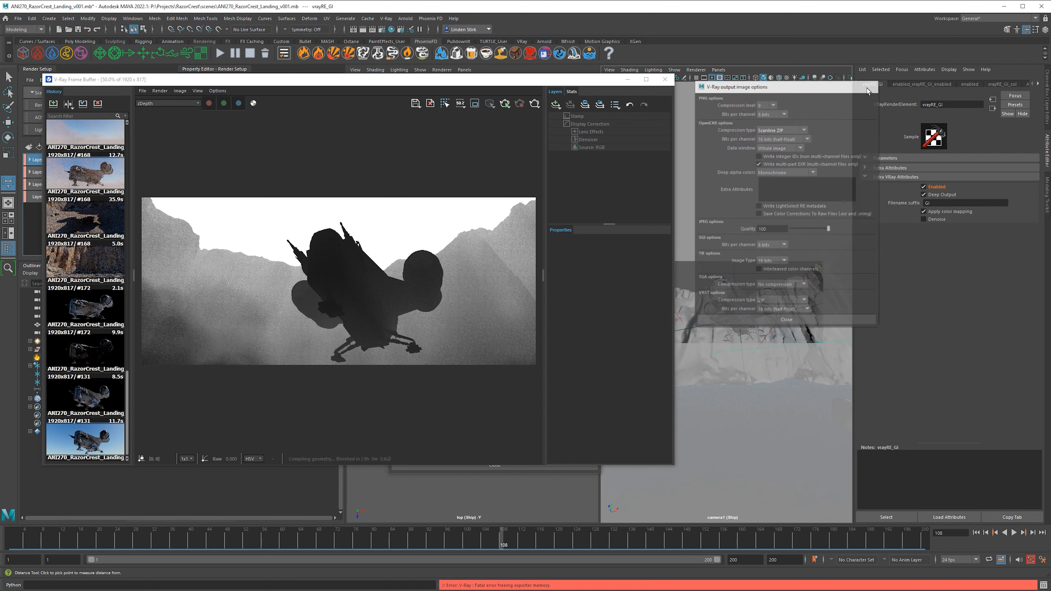
click(664, 79)
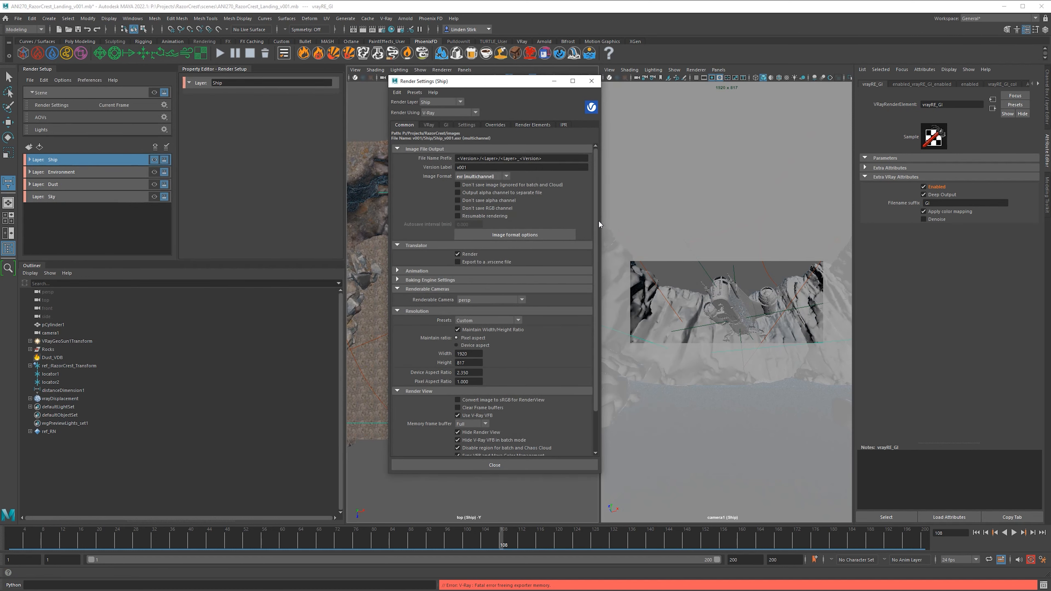
- Expand the animation settings of the Ship layer's render and set the animation mode to Standard
click(543, 269)
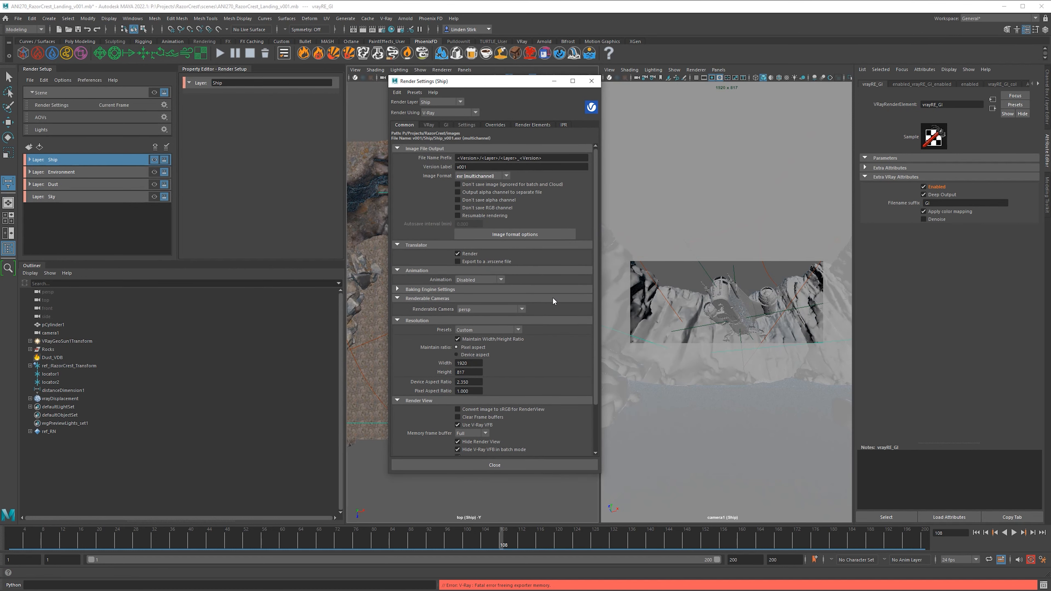
click(486, 279)
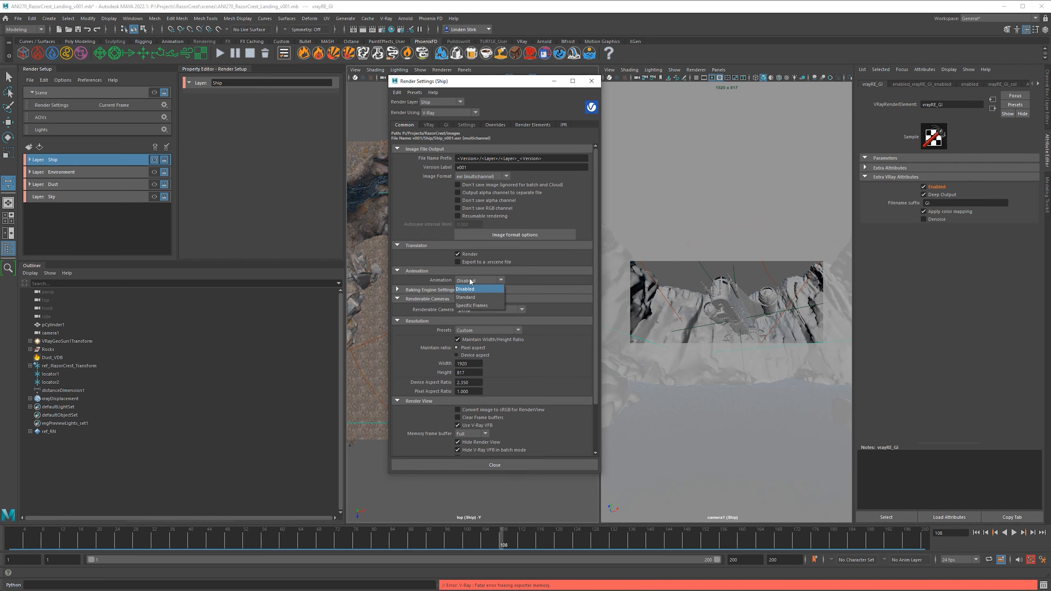
click(471, 298)
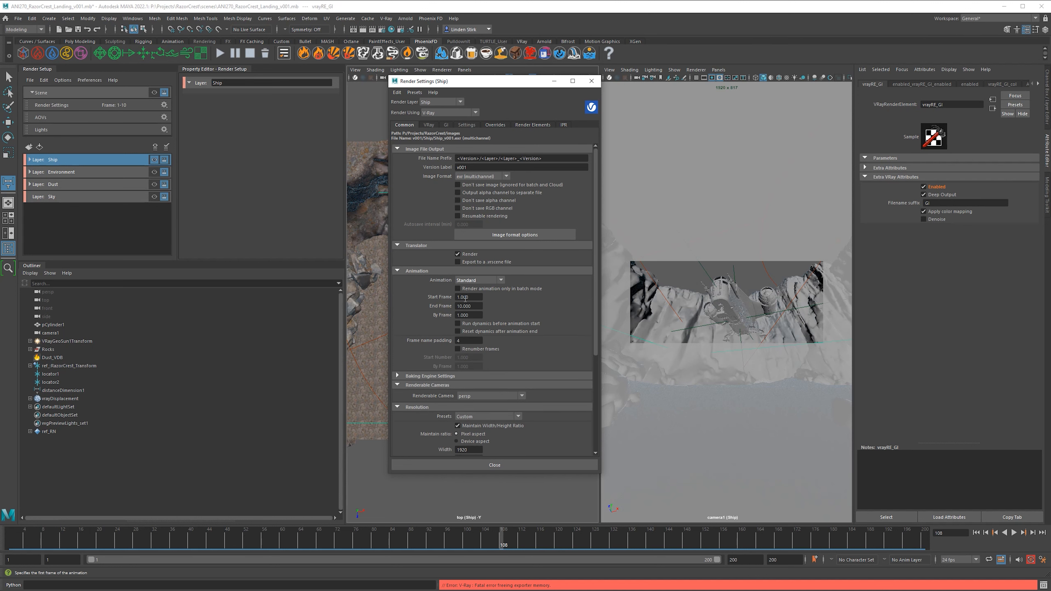
- Set the end frame of the Ship layer's animation range to 200
click(477, 306)
double_click(482, 308)
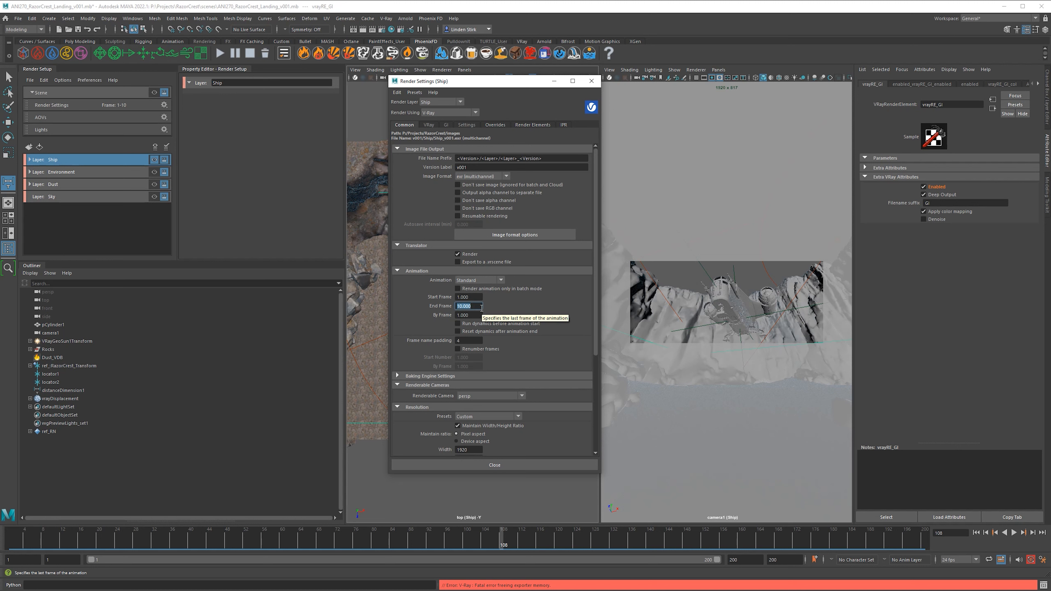
text(200)
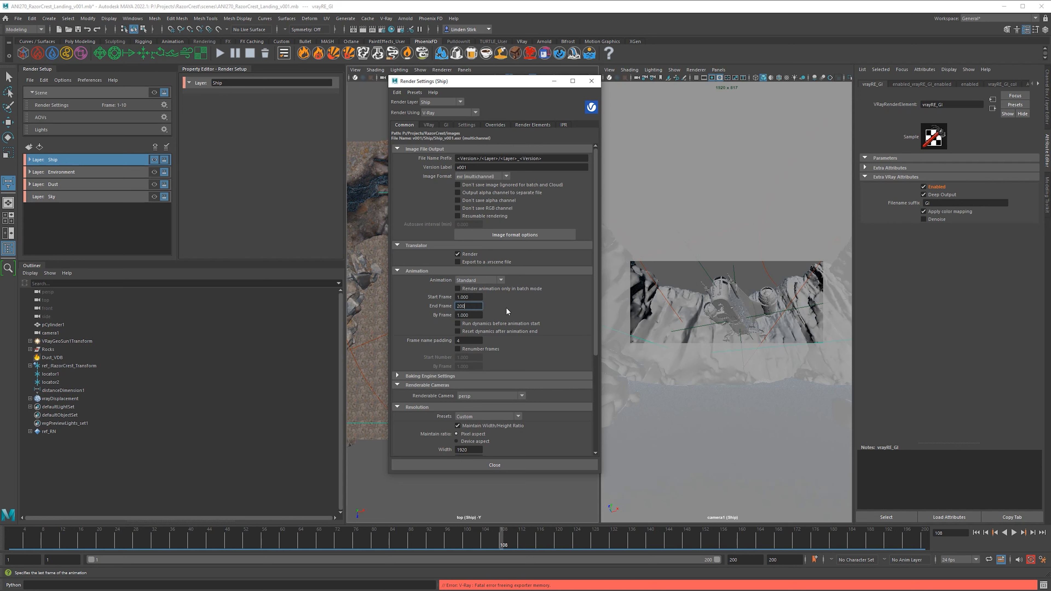
key(Tab)
click(466, 307)
- Turn on rendering the animation only in batch mode, and turn that option off again
click(497, 289)
click(493, 289)
click(477, 290)
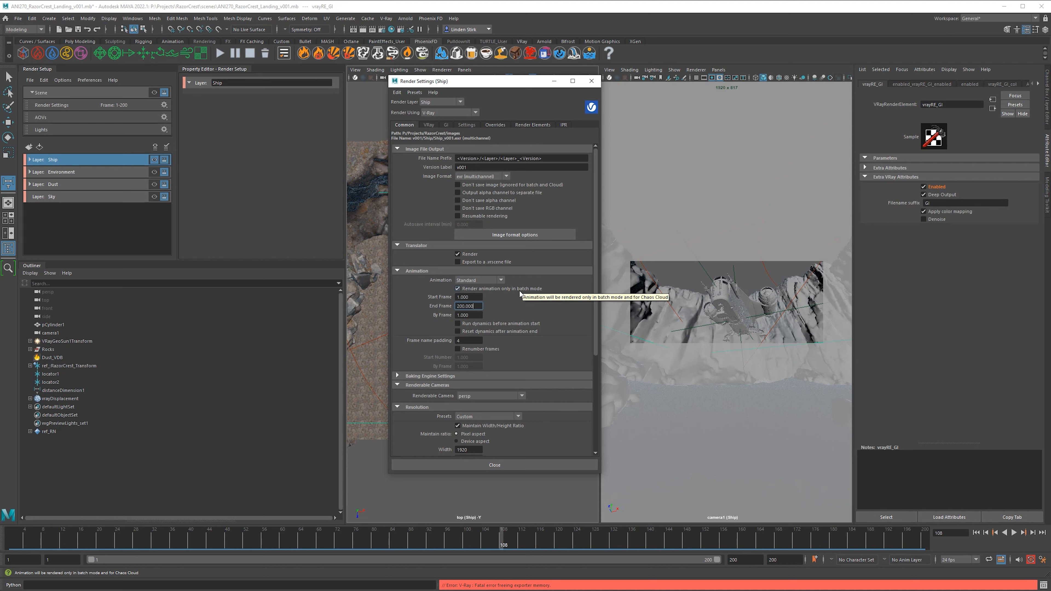
click(463, 290)
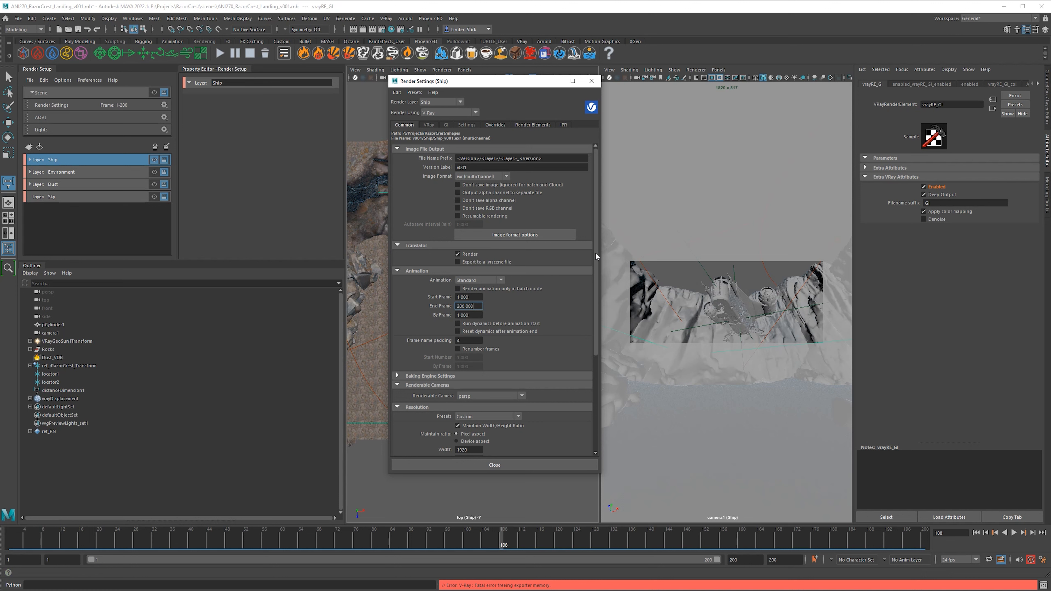
- Set the renderable camera for the Ship layer to camera1 and check the resolution's width and device aspect ratio
scroll(584, 320, down, 4)
drag(585, 319, 586, 288)
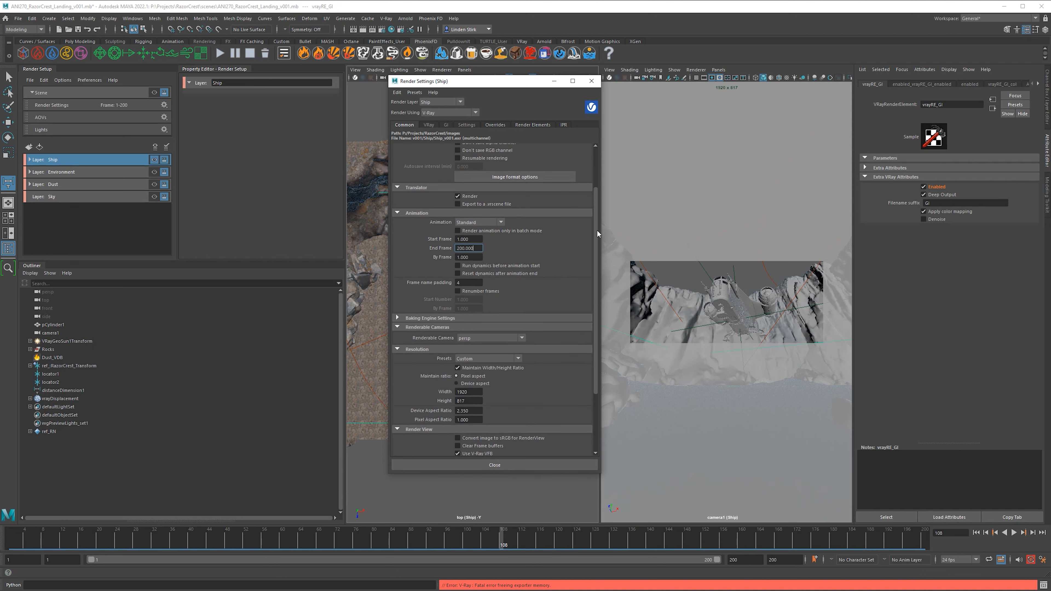
drag(597, 224, 596, 234)
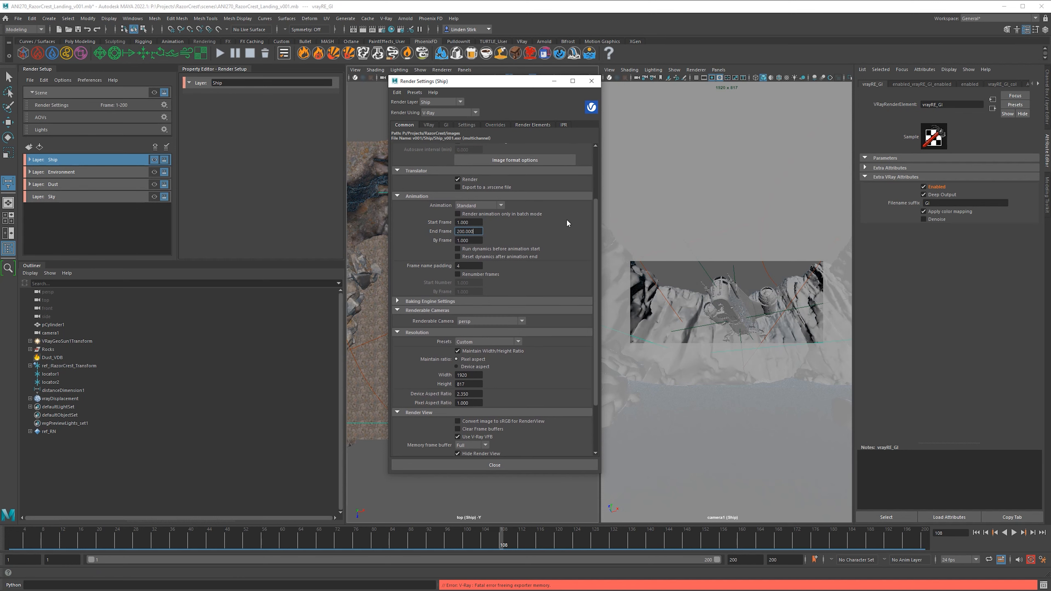
scroll(594, 249, down, 3)
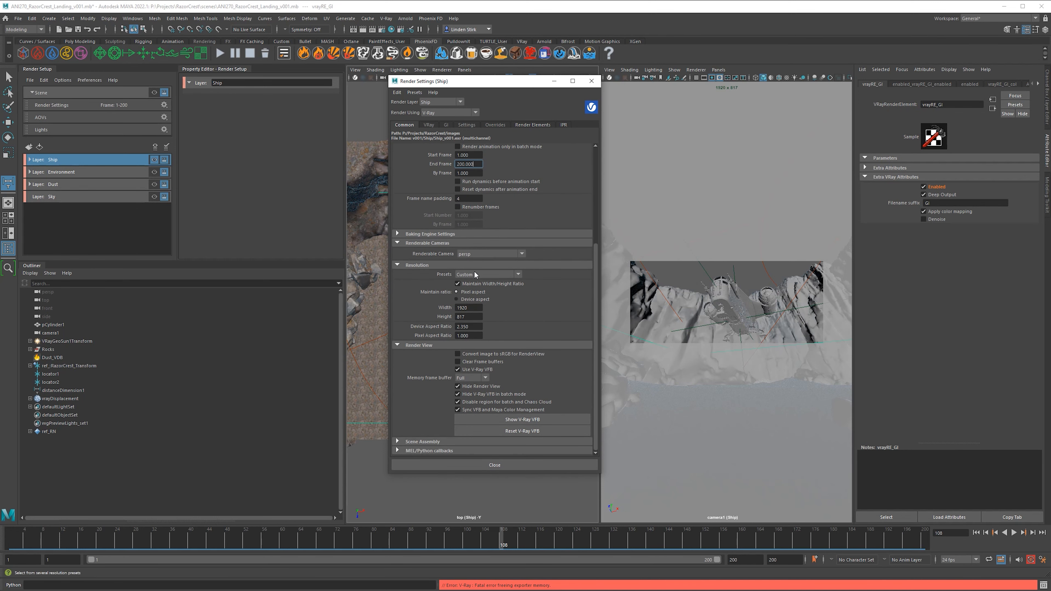
click(497, 253)
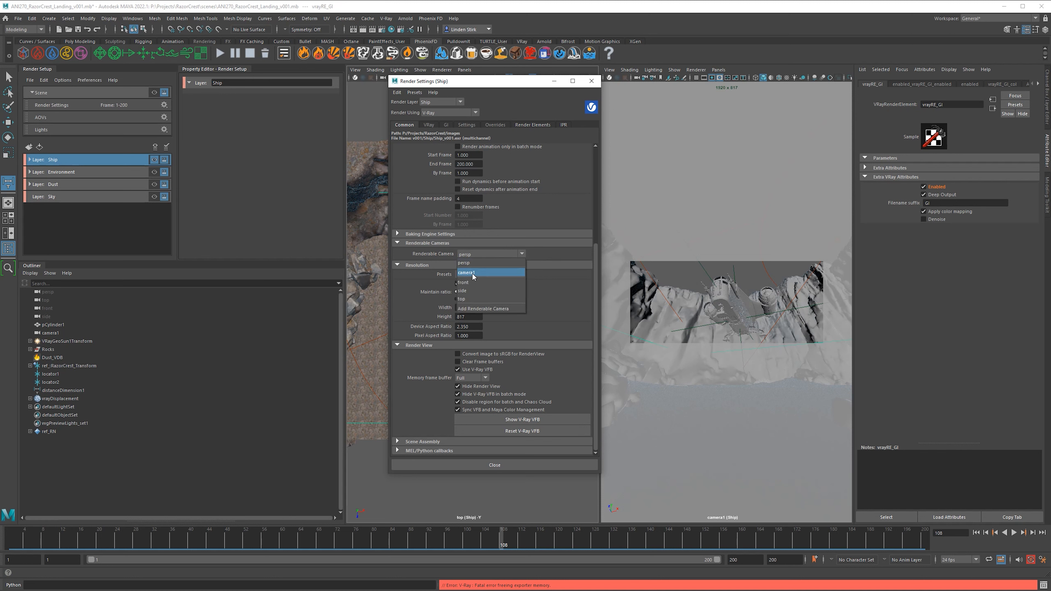
click(472, 273)
click(488, 254)
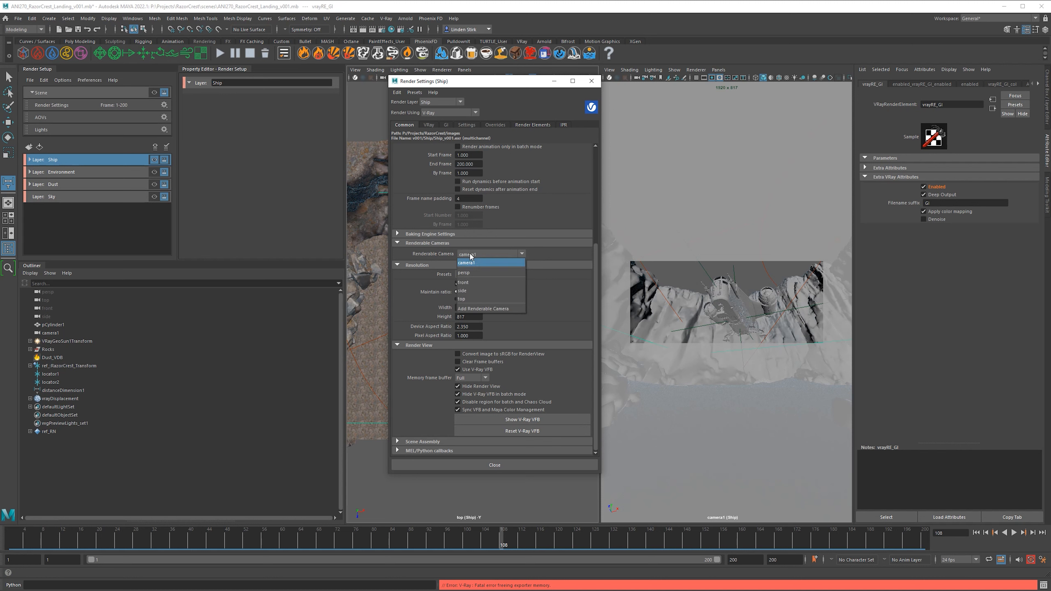
click(517, 263)
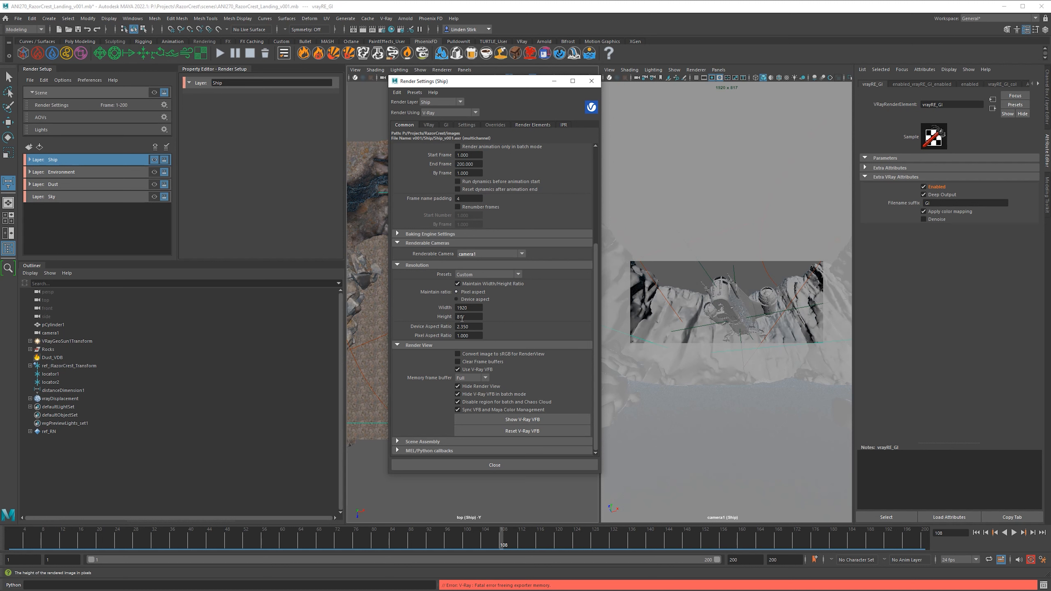
click(475, 326)
click(469, 307)
- Open the V-Ray renderer settings of the Ship layer and keep the render engine at V-Ray
click(428, 124)
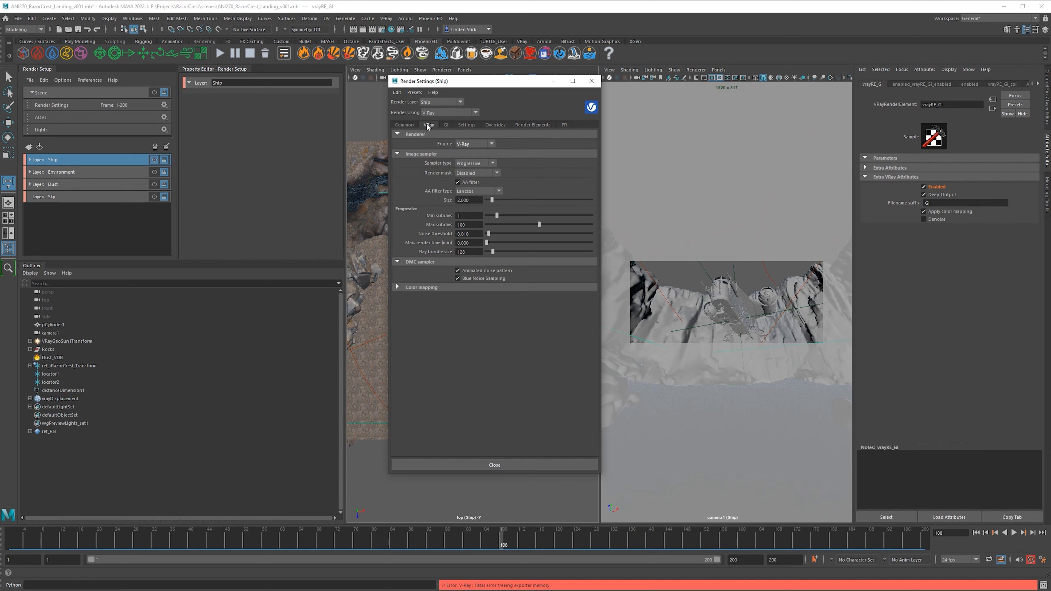
click(474, 144)
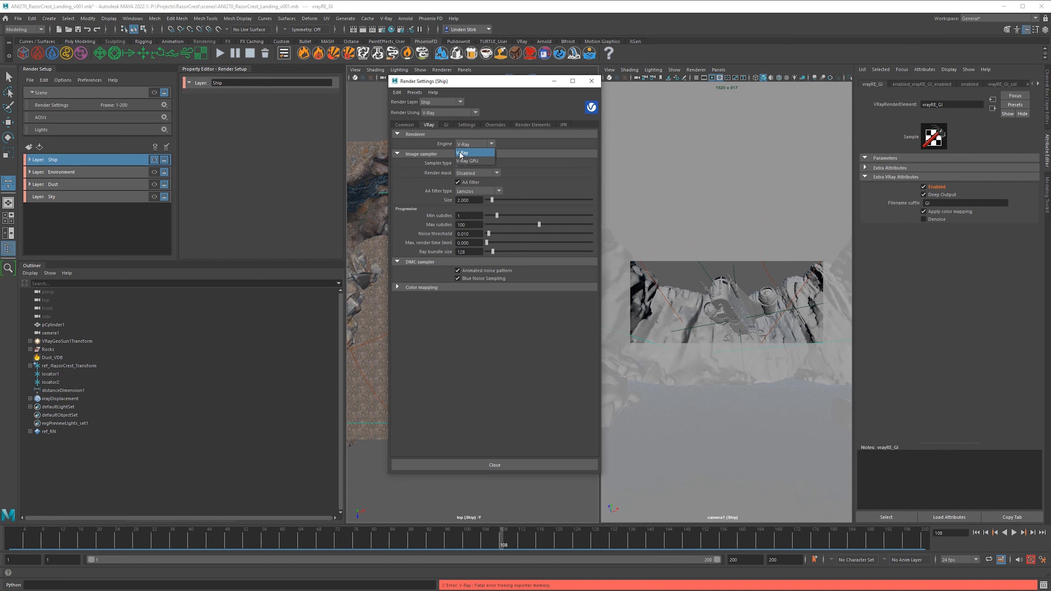
click(467, 153)
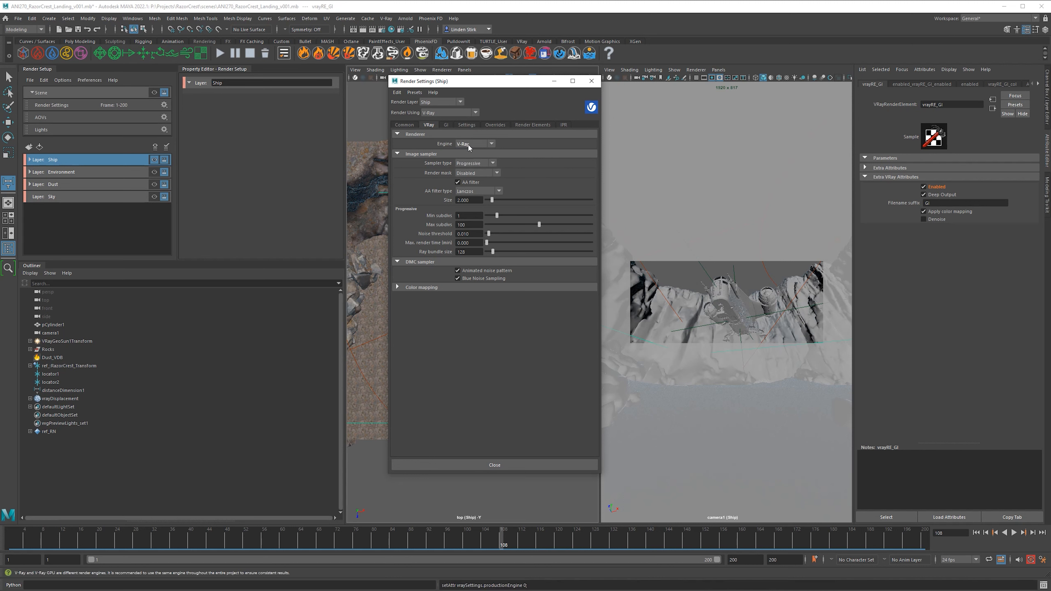
click(469, 145)
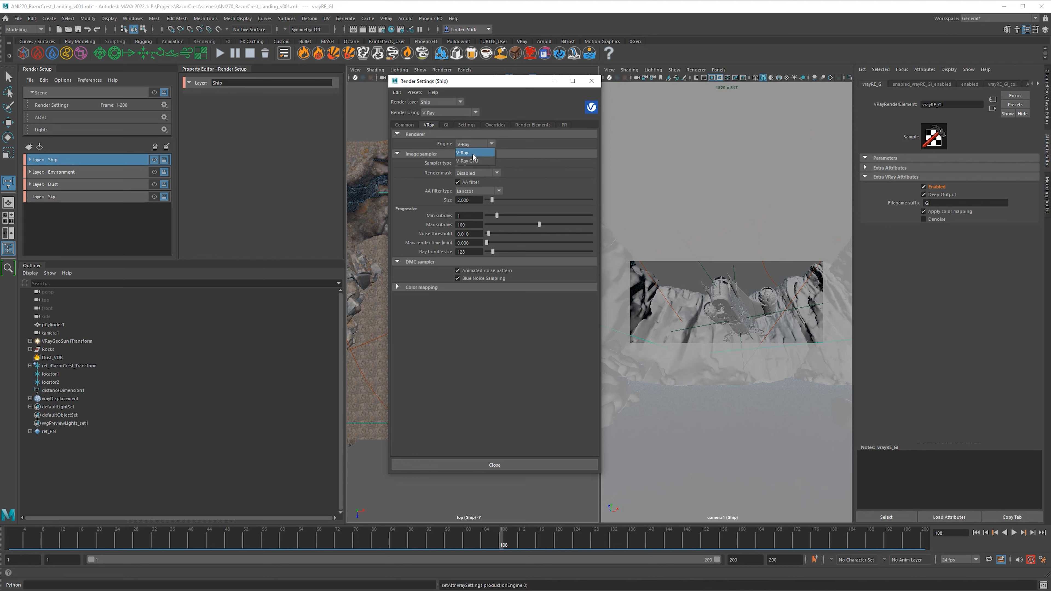
click(468, 153)
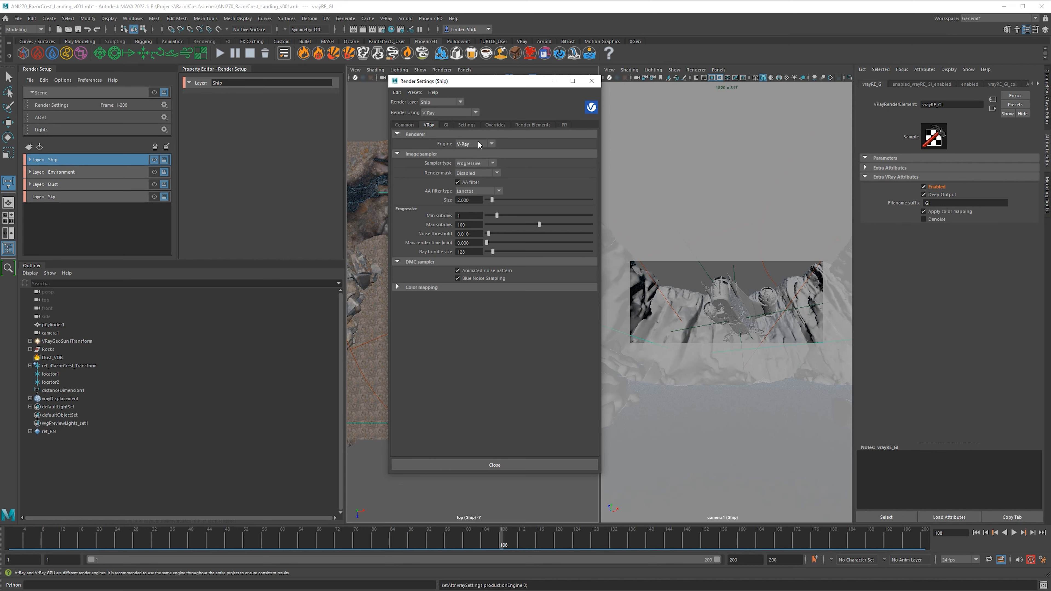
- Switch the render engine to V-Ray GPU, try its RTX option on and off, and enable Out-of-core
click(471, 145)
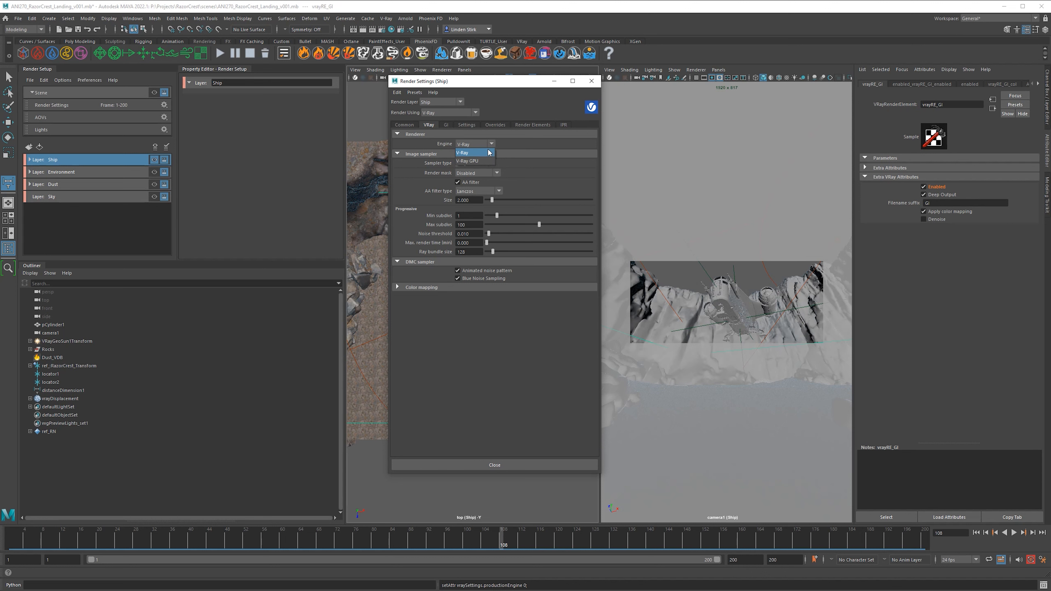
click(468, 161)
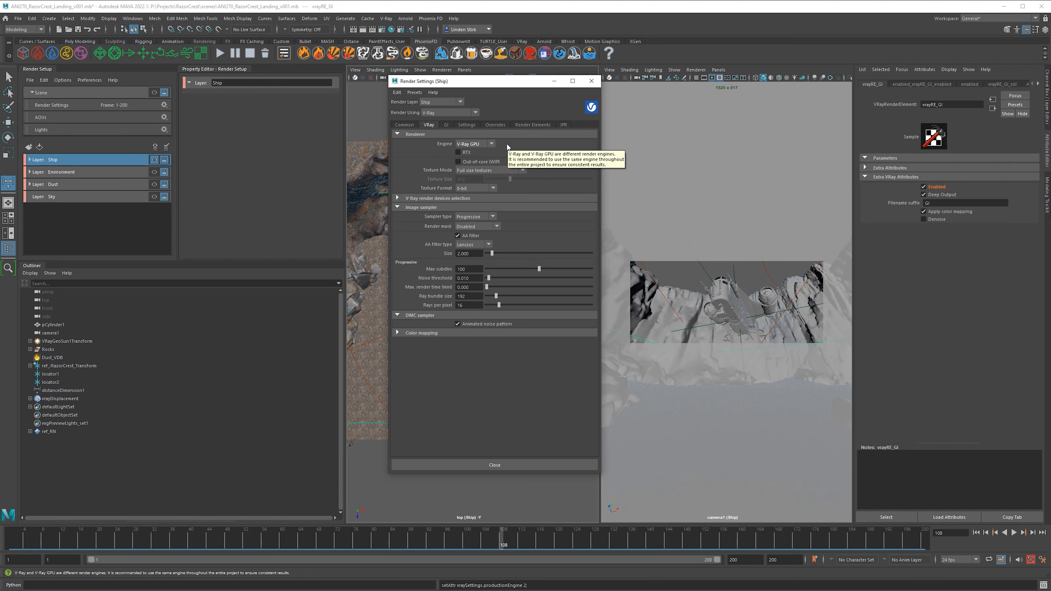
click(476, 143)
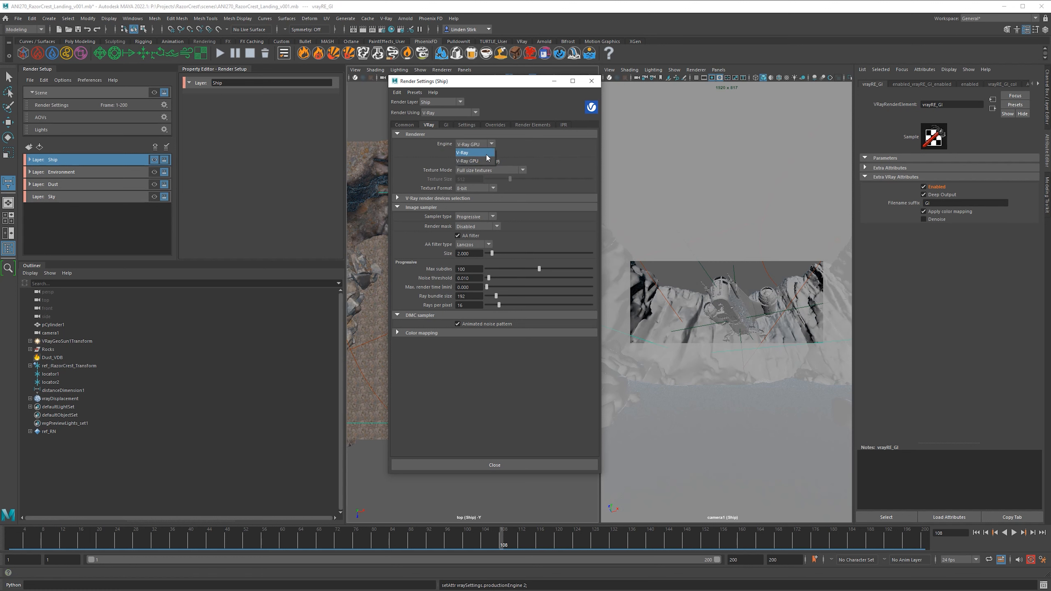
click(469, 153)
click(473, 145)
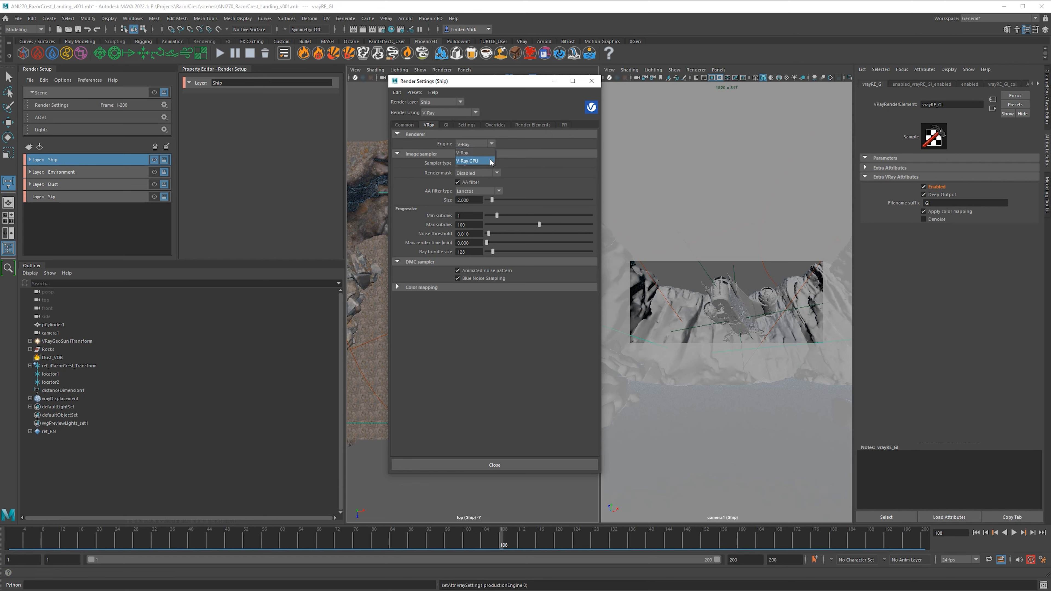
click(480, 164)
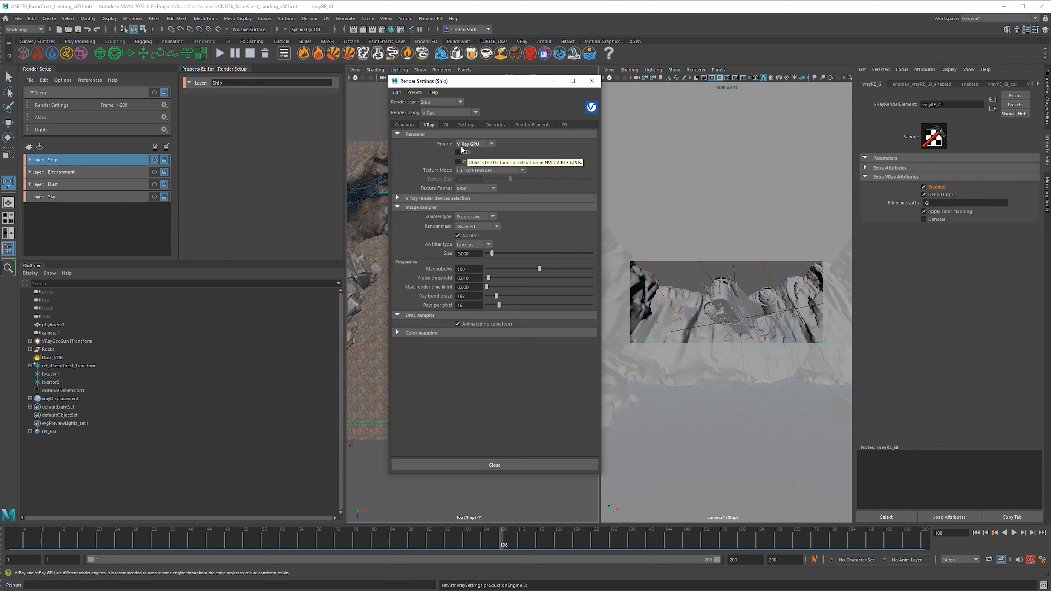
click(468, 153)
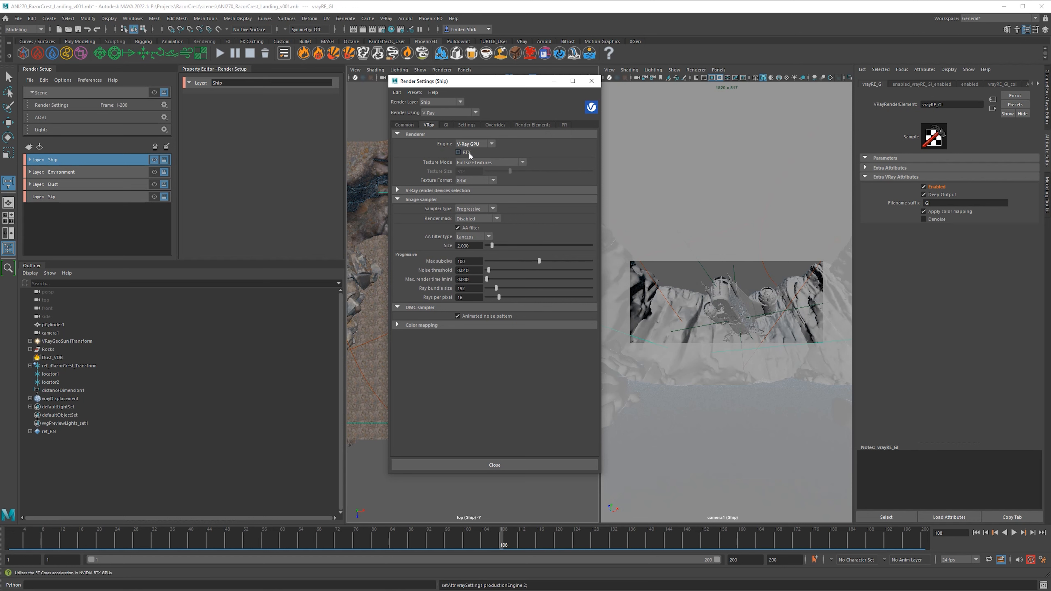
click(466, 153)
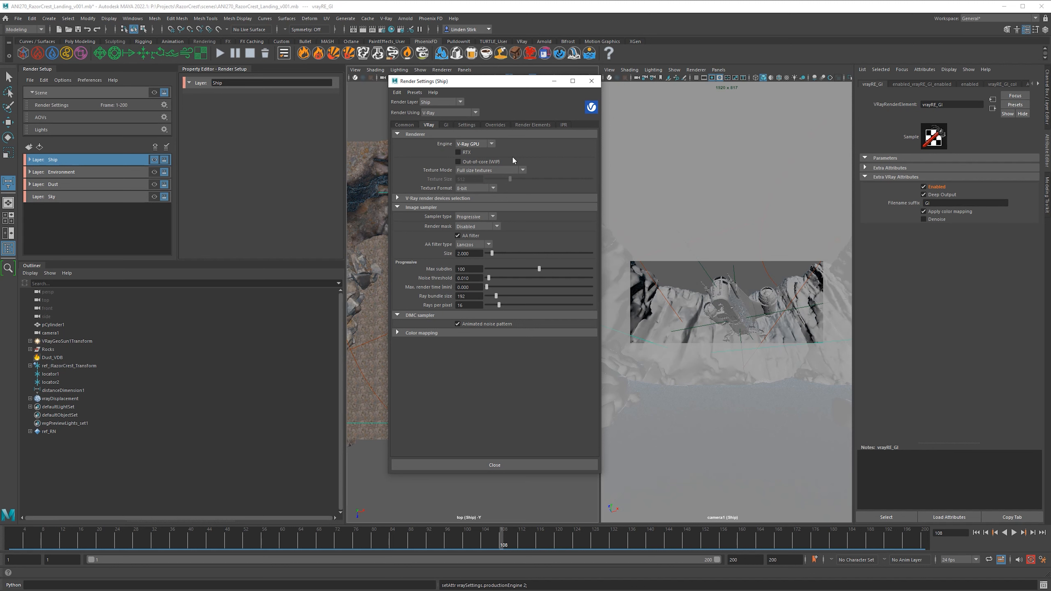
click(482, 161)
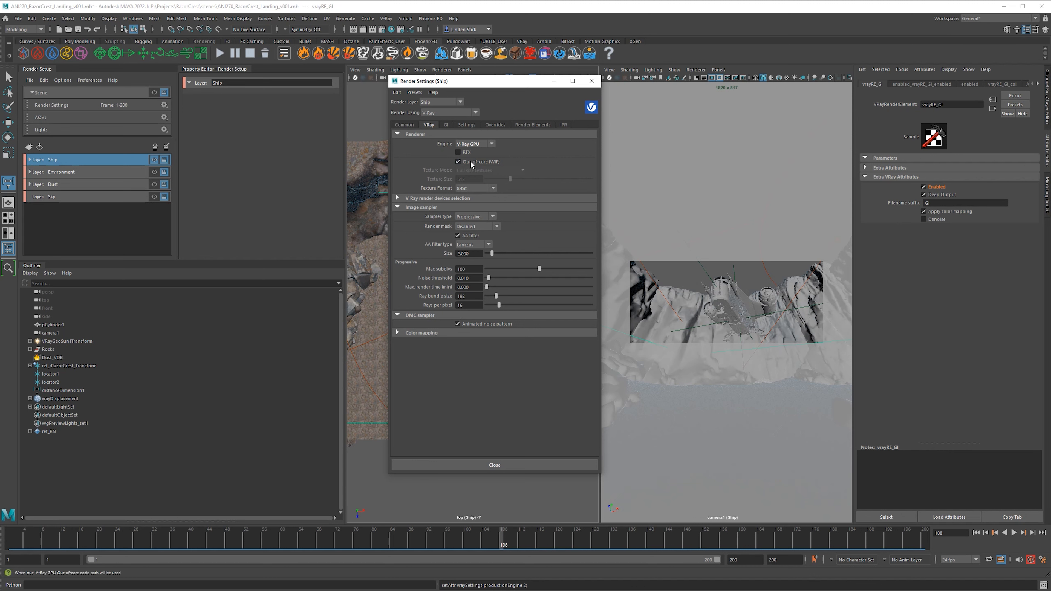
- Compare the sampler settings of the V-Ray and V-Ray GPU engines and return the render engine to V-Ray
click(483, 144)
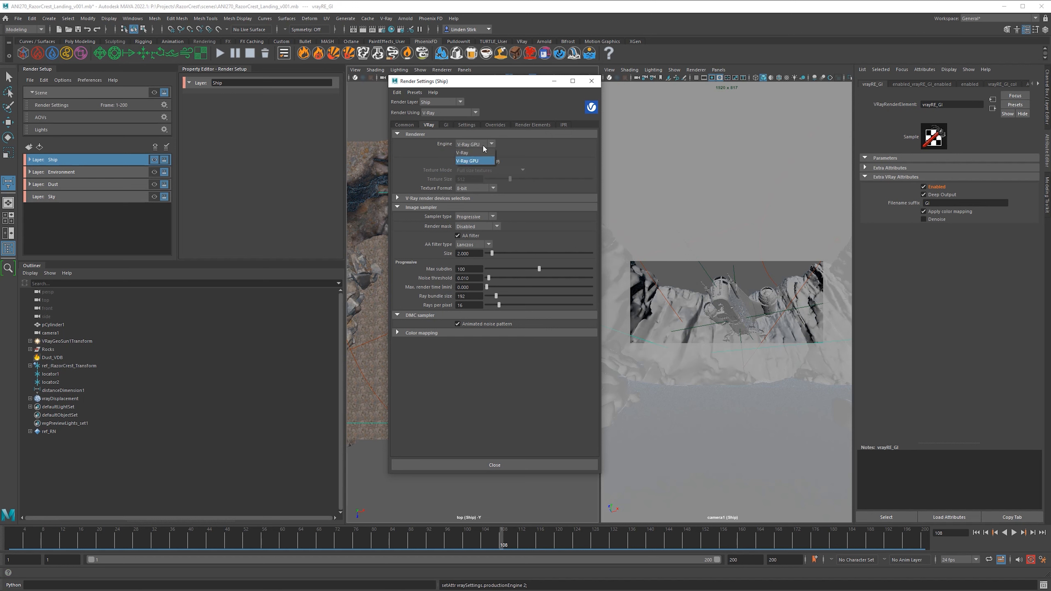
click(462, 152)
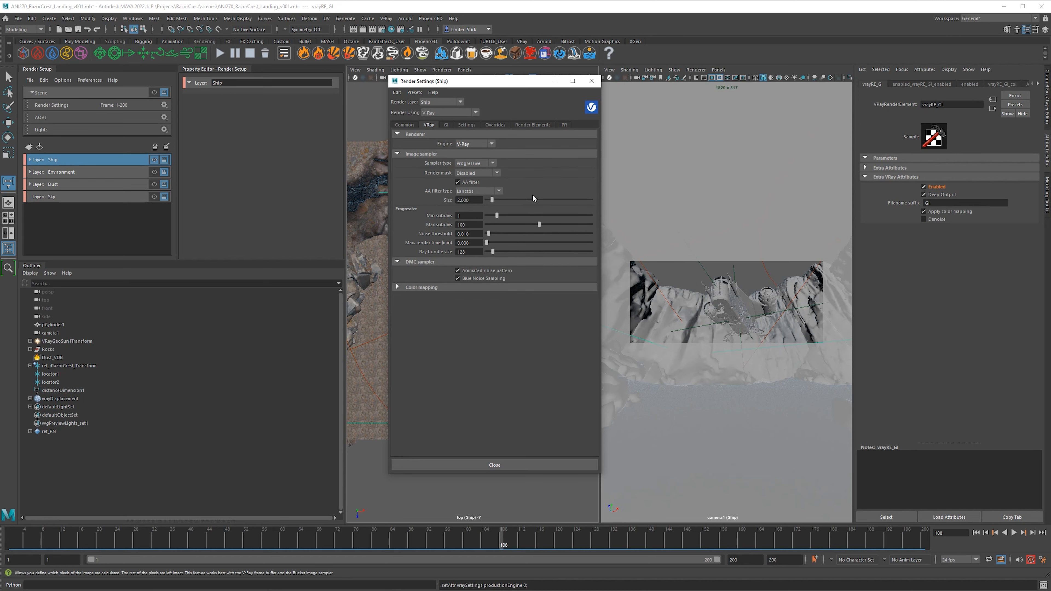
click(459, 135)
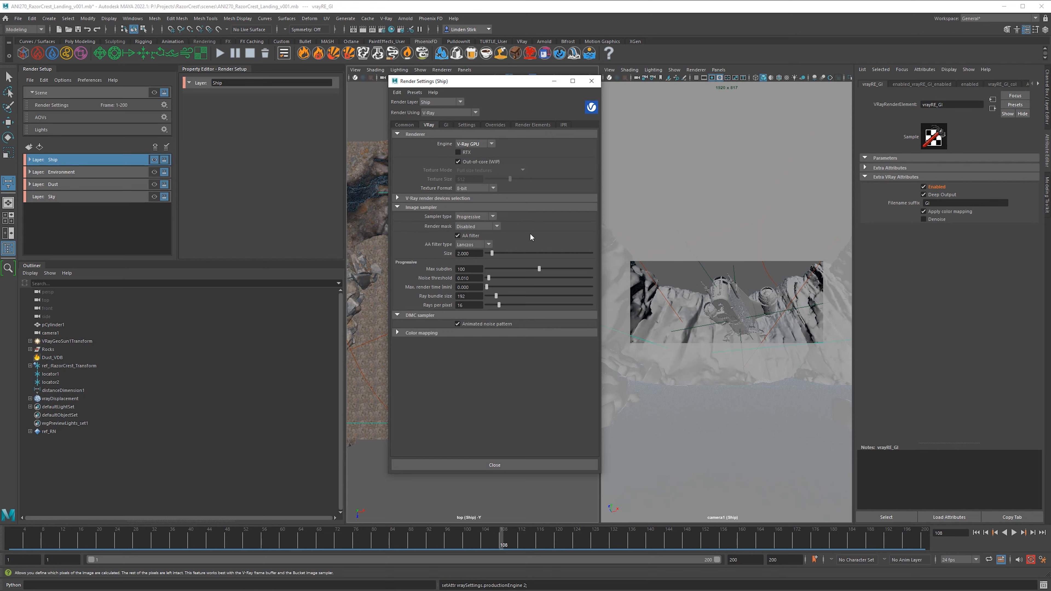
click(476, 144)
click(480, 150)
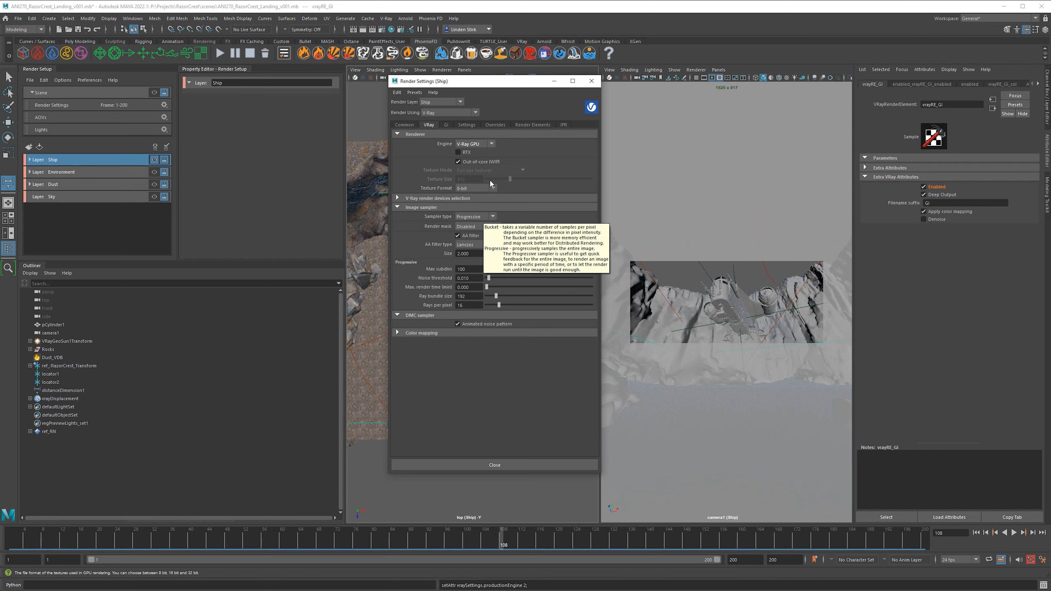
click(475, 144)
click(461, 153)
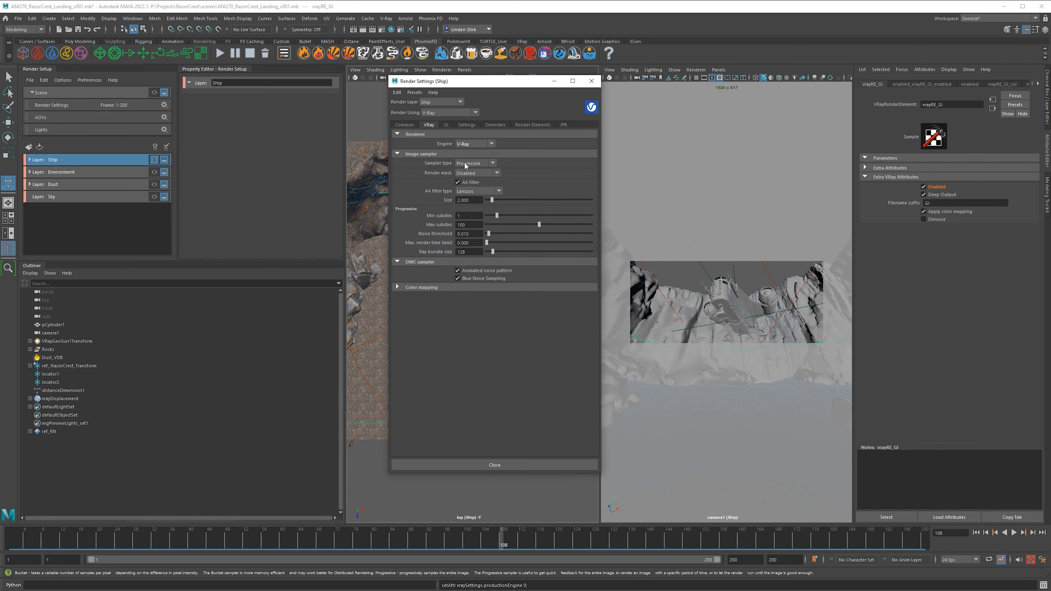
- Keep the image sampler type at Progressive and set its maximum render time to 0.5 minutes
click(490, 164)
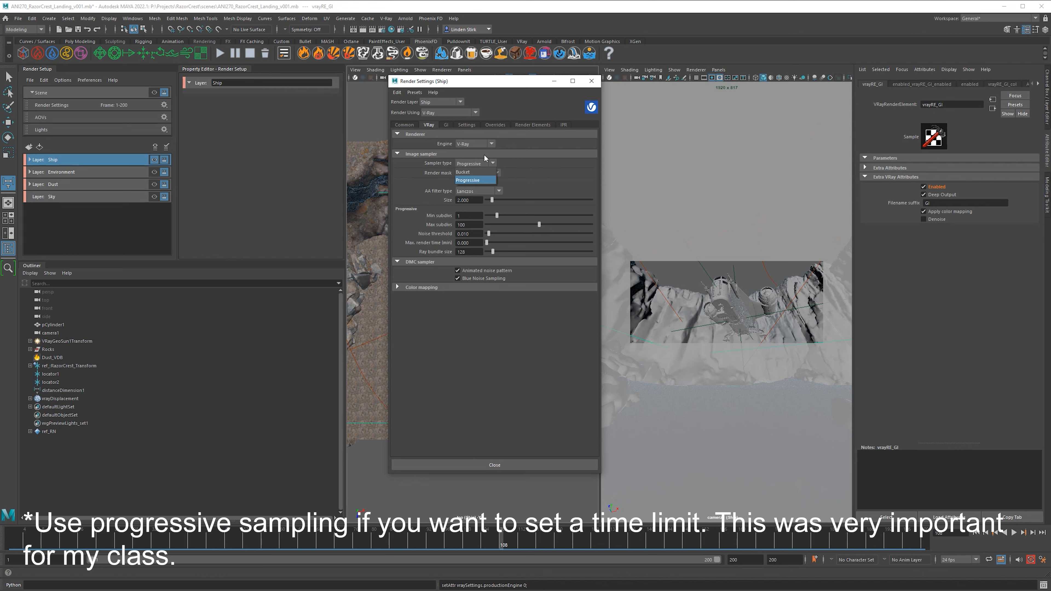
click(480, 157)
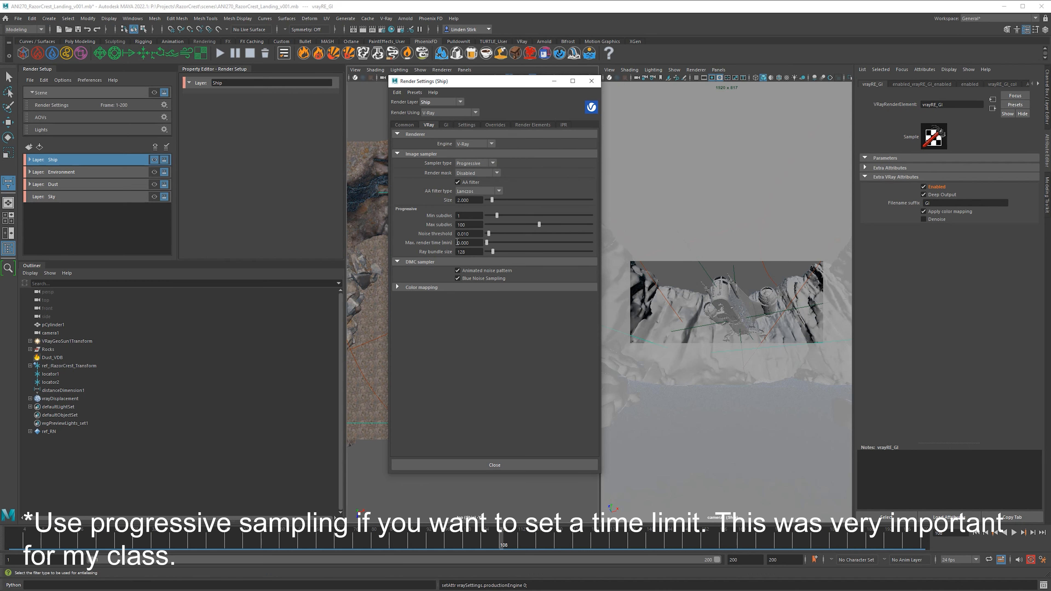
click(457, 242)
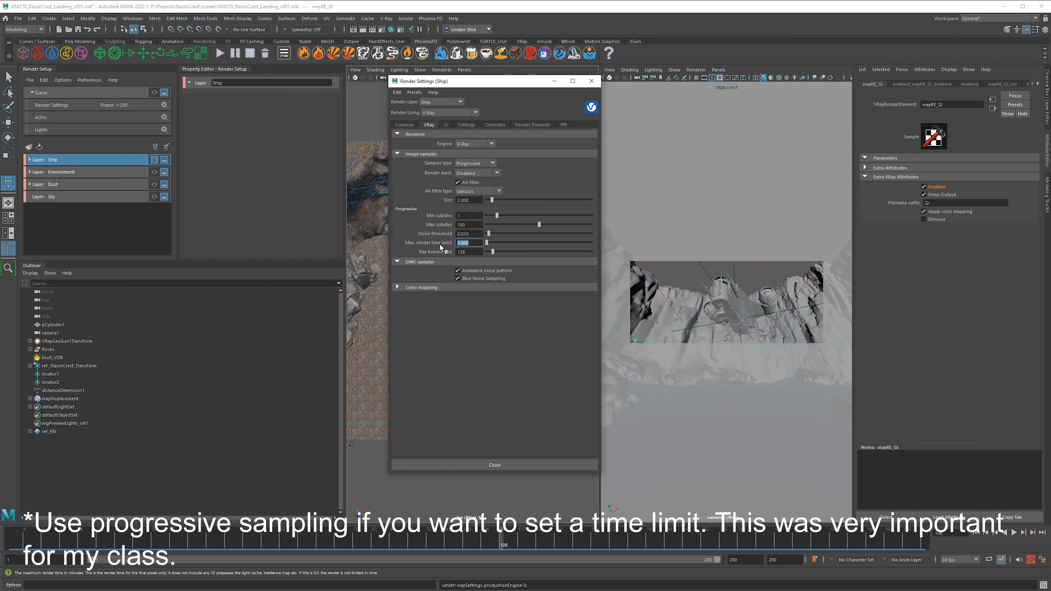
click(474, 241)
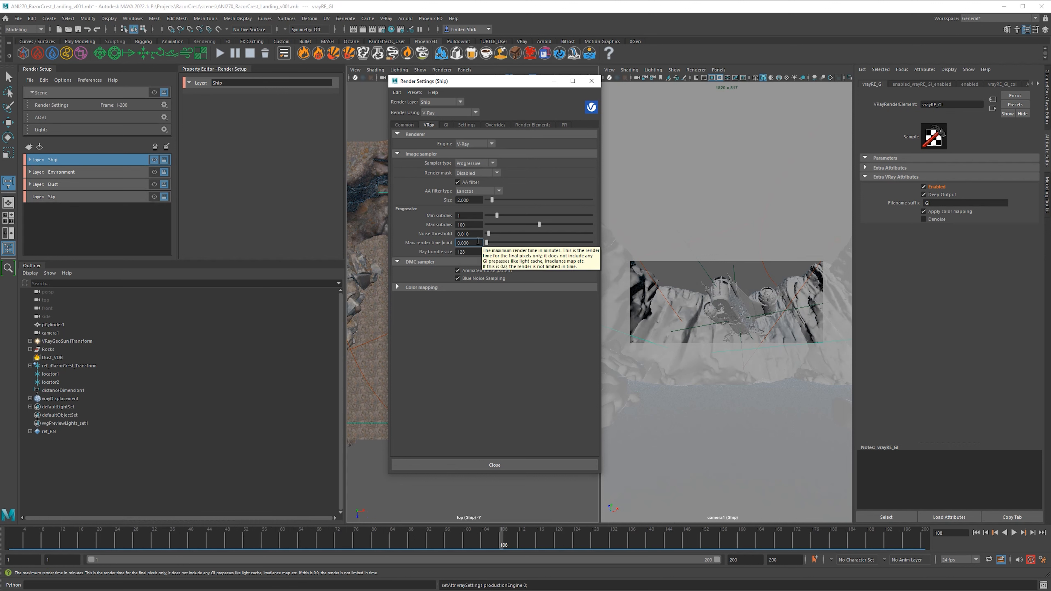
drag(464, 243, 443, 244)
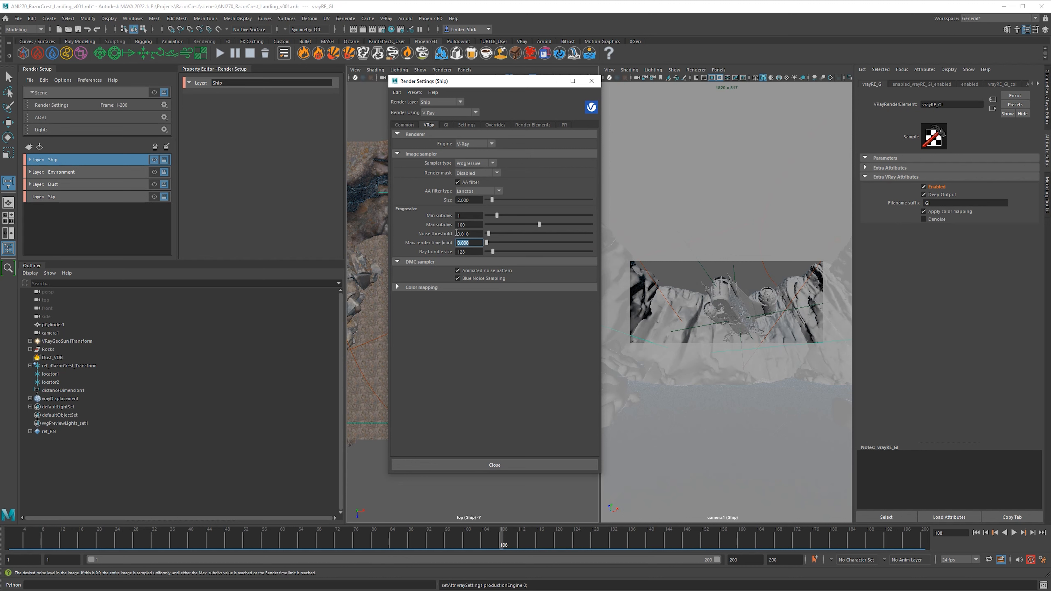
text(0.5)
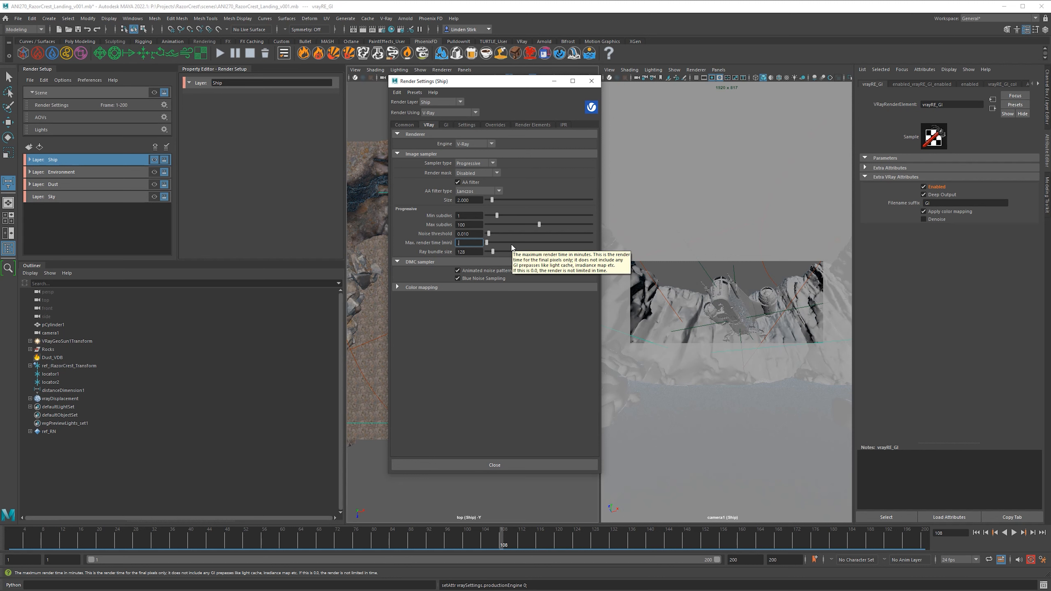
key(Return)
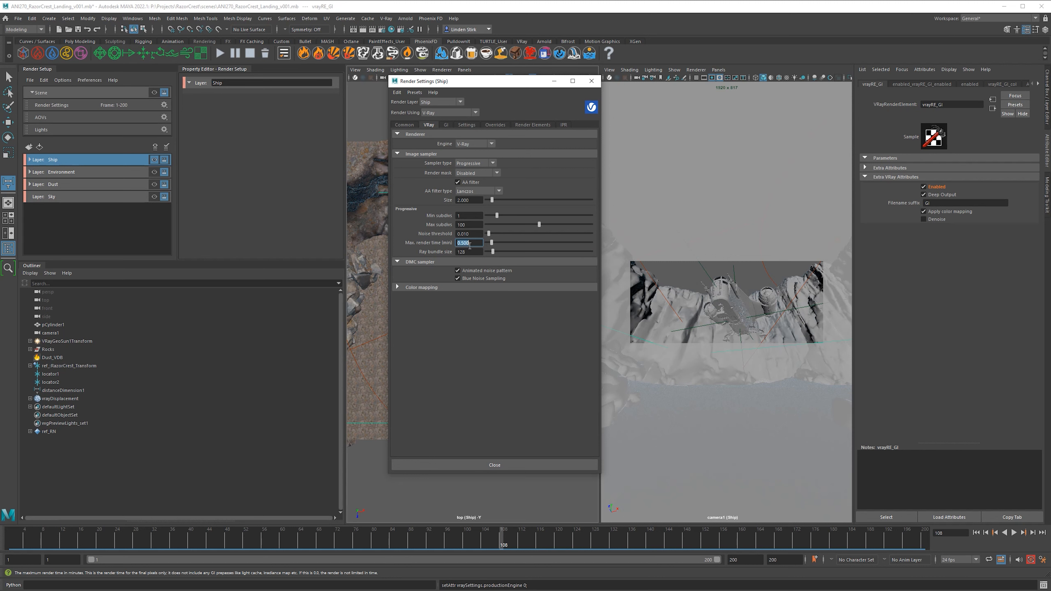
- Set the progressive sampler's maximum render time to 0.25 minutes
click(470, 245)
key(Return)
click(476, 242)
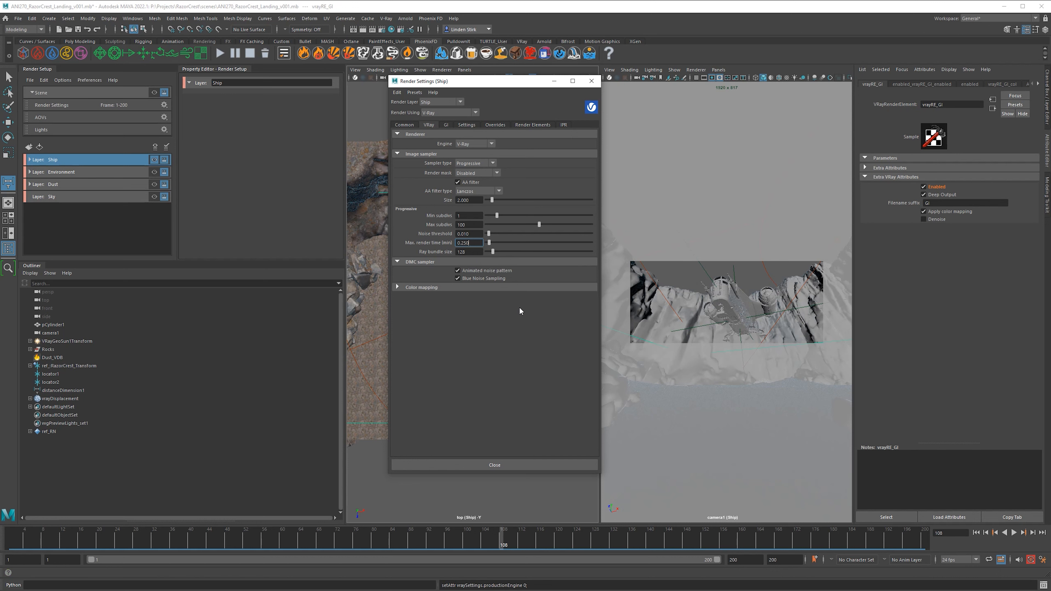
- Examine the Denoiser render element's attributes and return to the V-Ray sampler settings
click(547, 125)
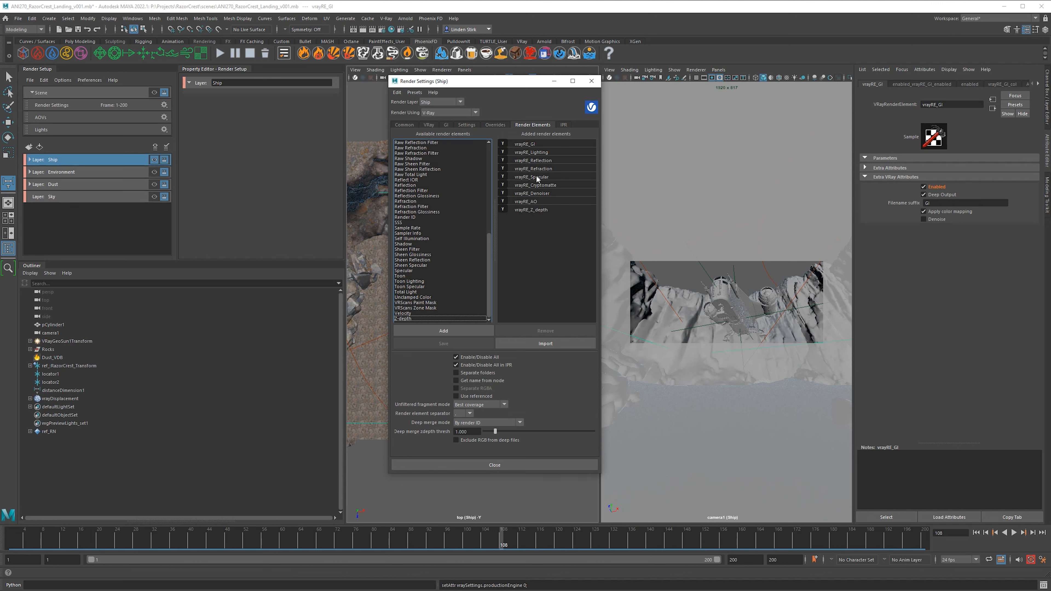
click(546, 193)
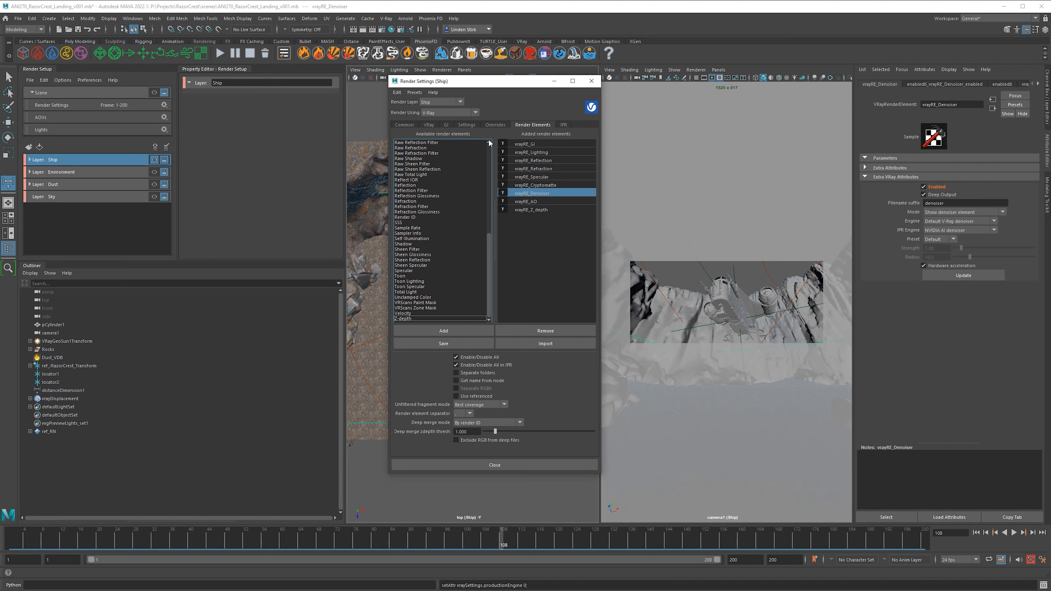
click(429, 125)
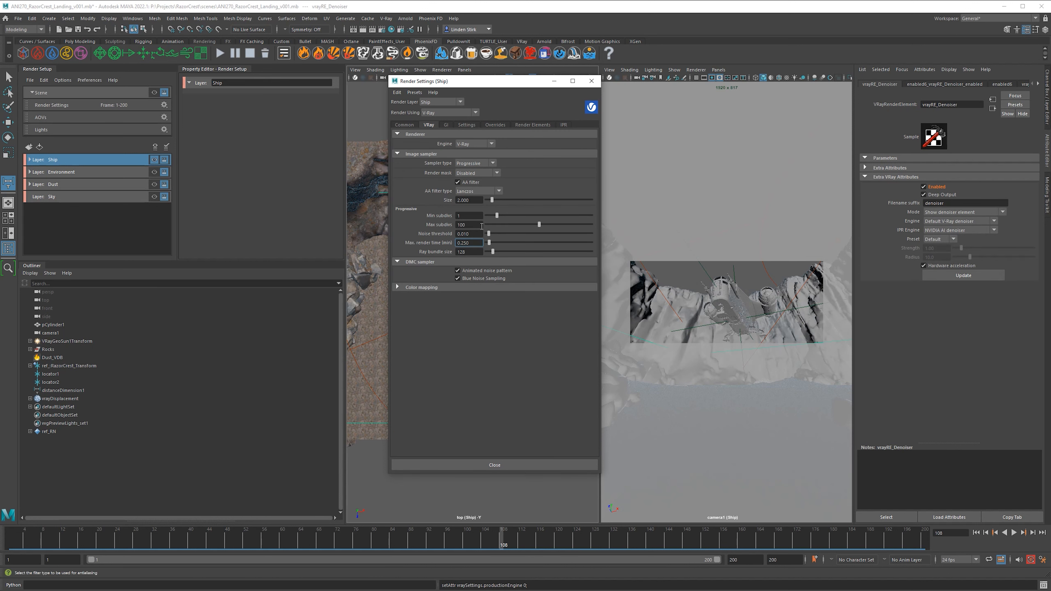
- Try maximum render times of 0.5 and 1 minute for the progressive sampler
click(476, 243)
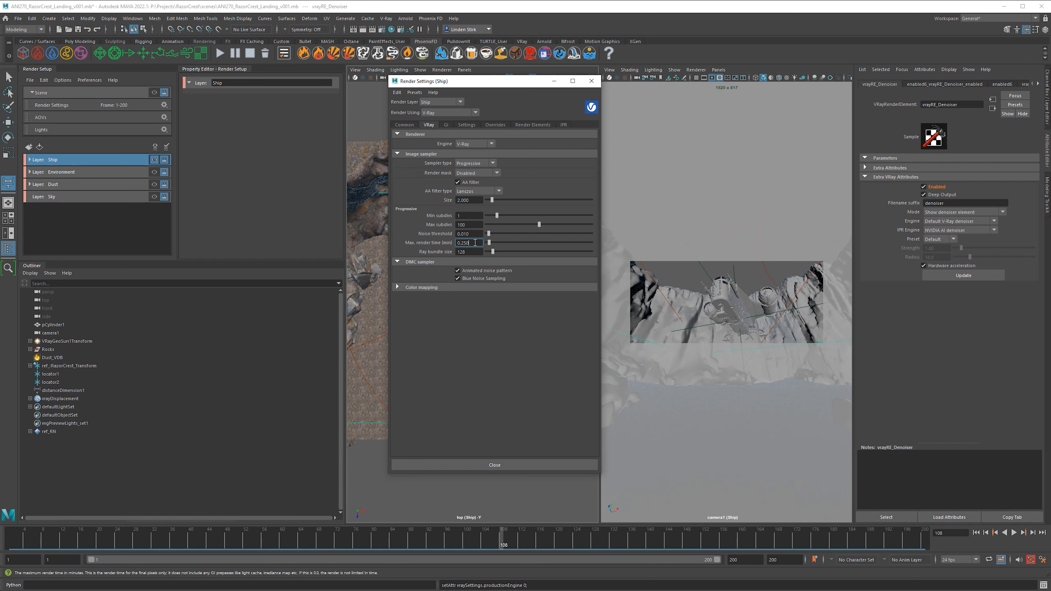
double_click(466, 241)
text(0.5)
key(Return)
text(1)
key(Return)
click(476, 243)
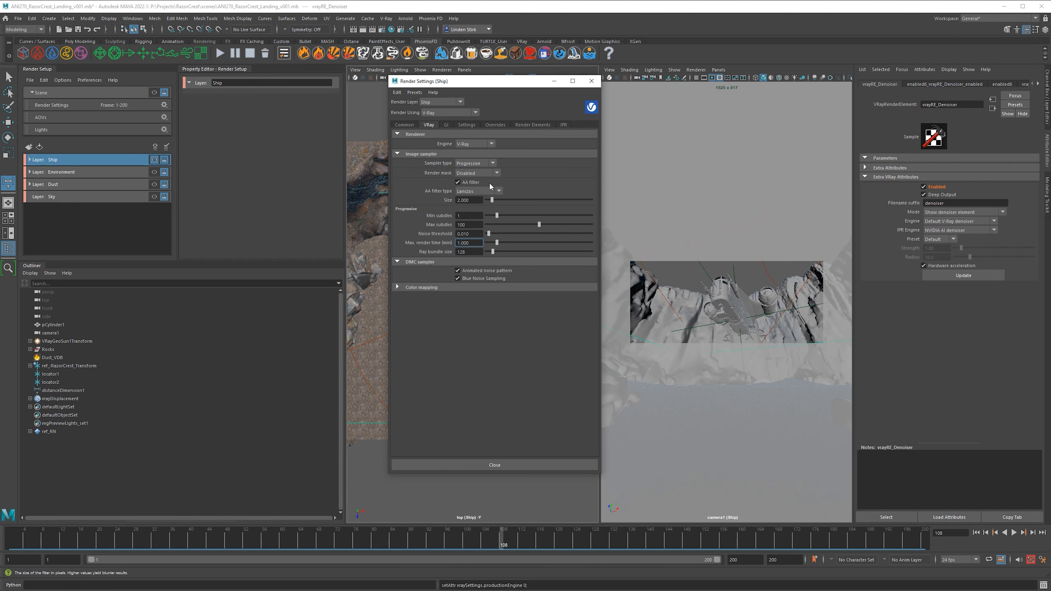
- Try the Bucket sampler type with a raised threshold, reset the threshold to 0.01, and return the sampler to Progressive
click(475, 164)
click(485, 172)
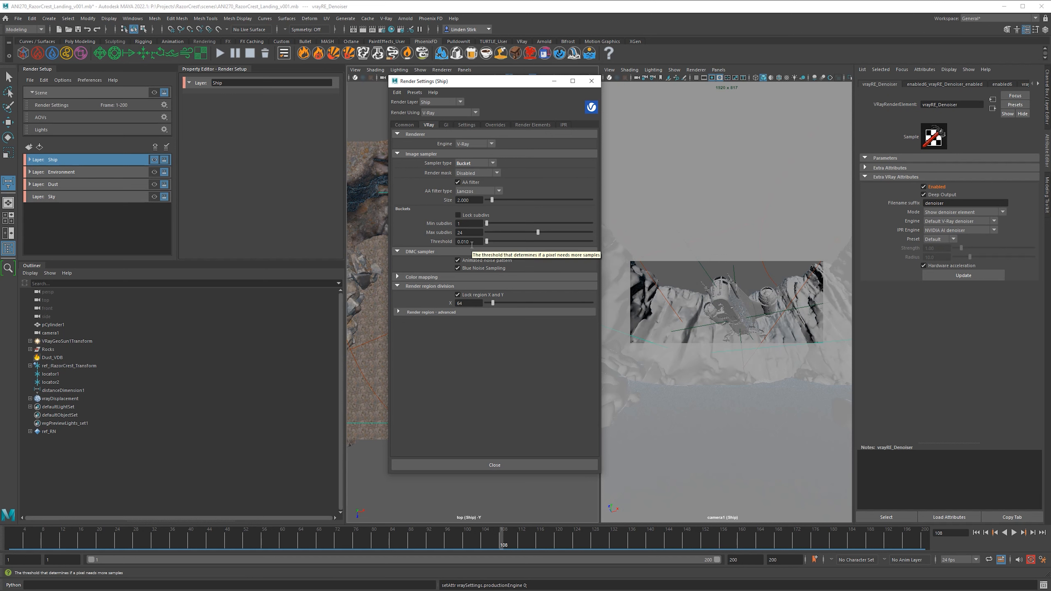
double_click(459, 241)
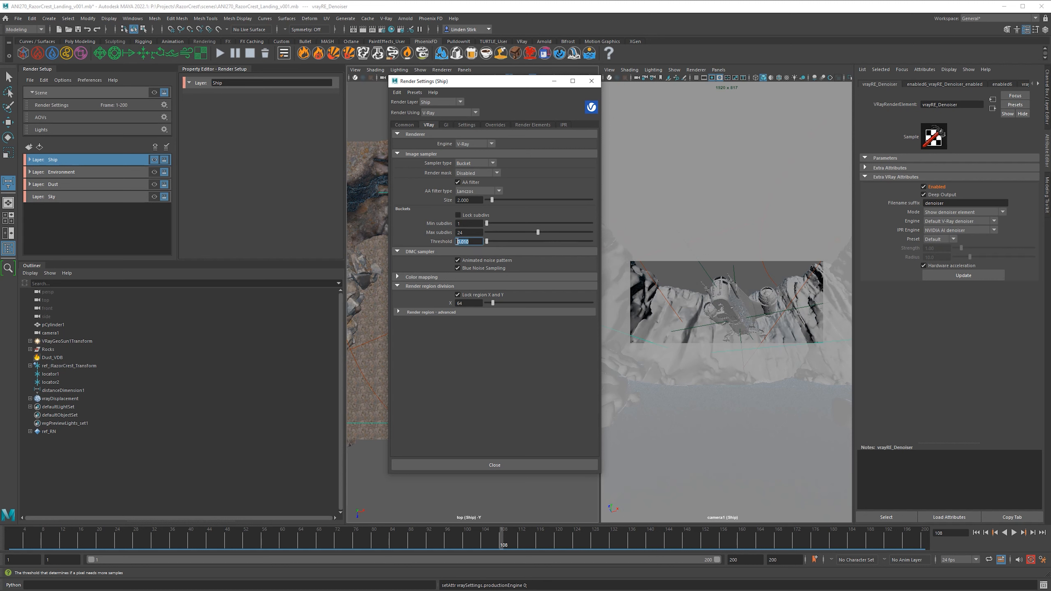
drag(457, 241, 474, 245)
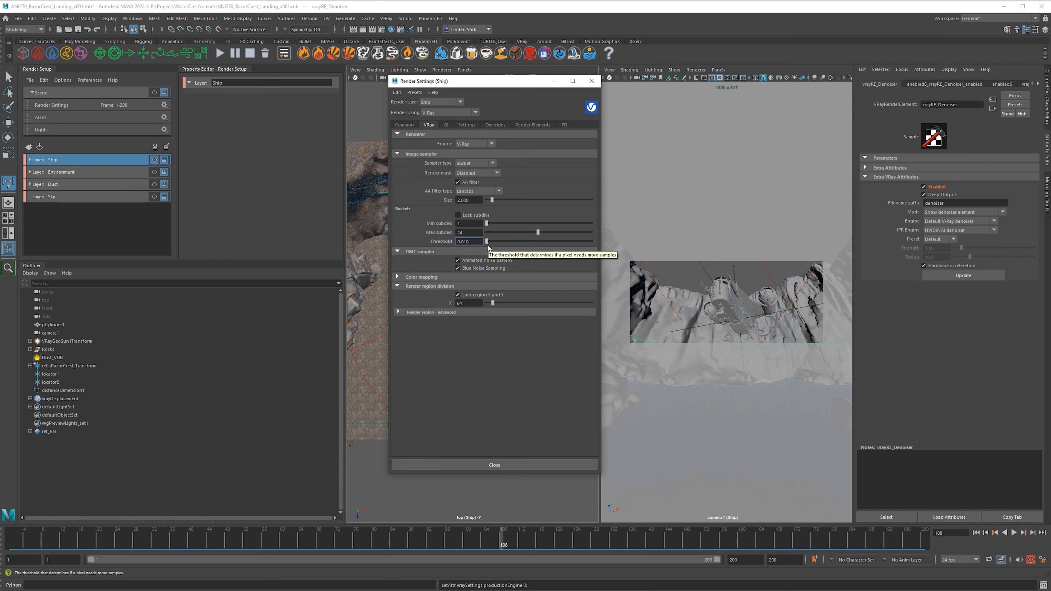
drag(487, 243, 538, 246)
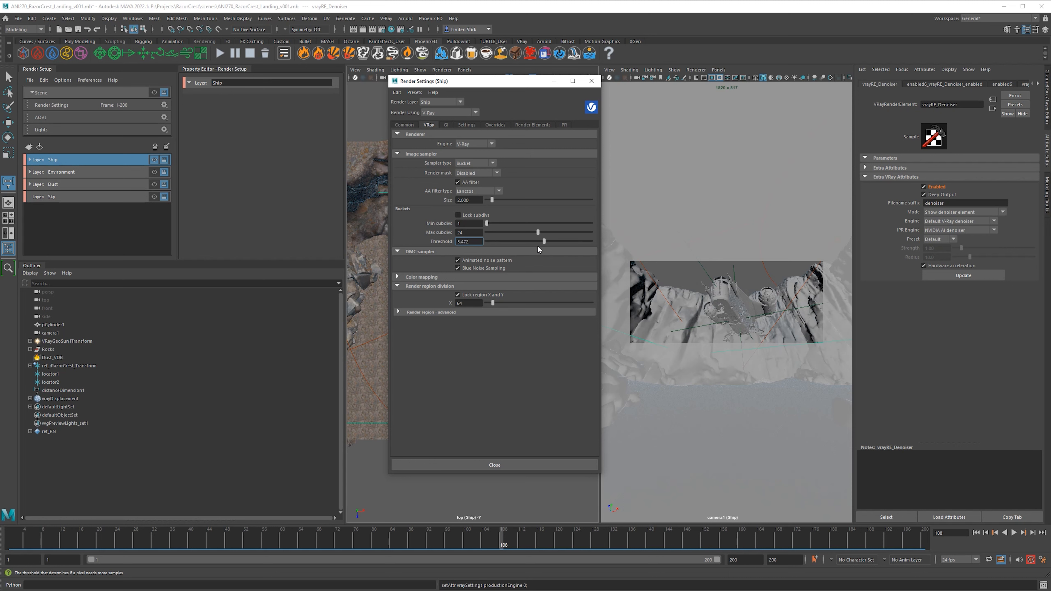
drag(472, 241, 416, 237)
text(0.01)
key(Return)
click(476, 163)
click(476, 172)
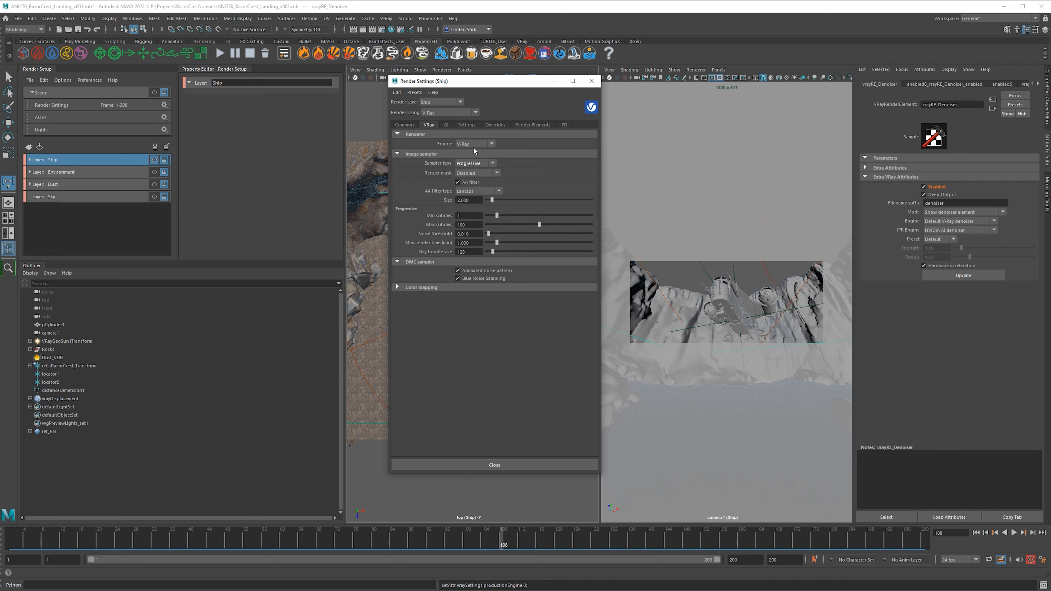
- Keep the V-Ray render engine and set the progressive sampler's maximum render time to 0.25 minutes
click(474, 145)
click(474, 153)
double_click(462, 243)
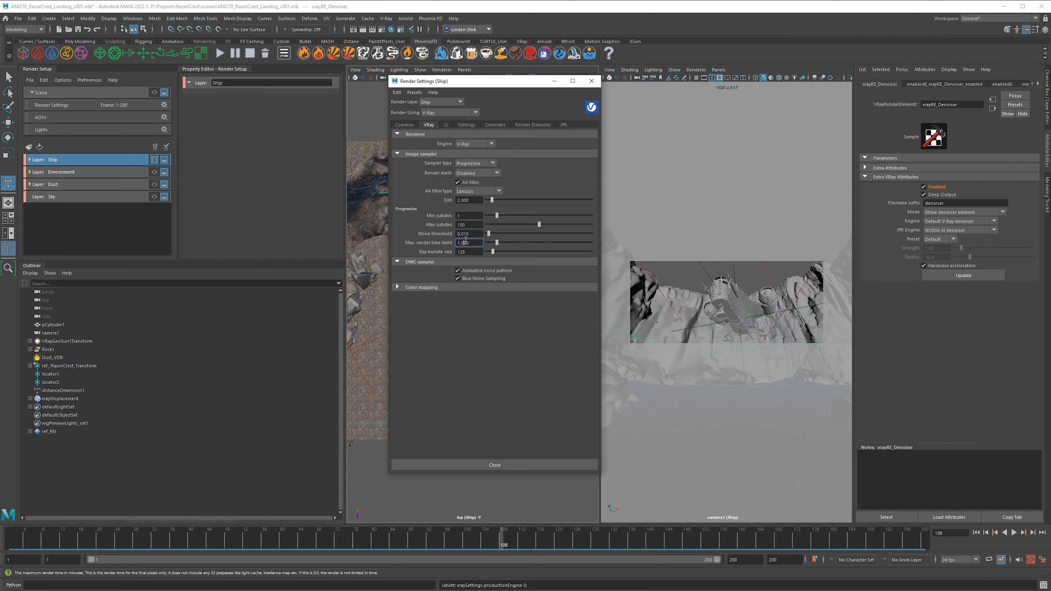
key(BackSpace)
text(.25)
key(Return)
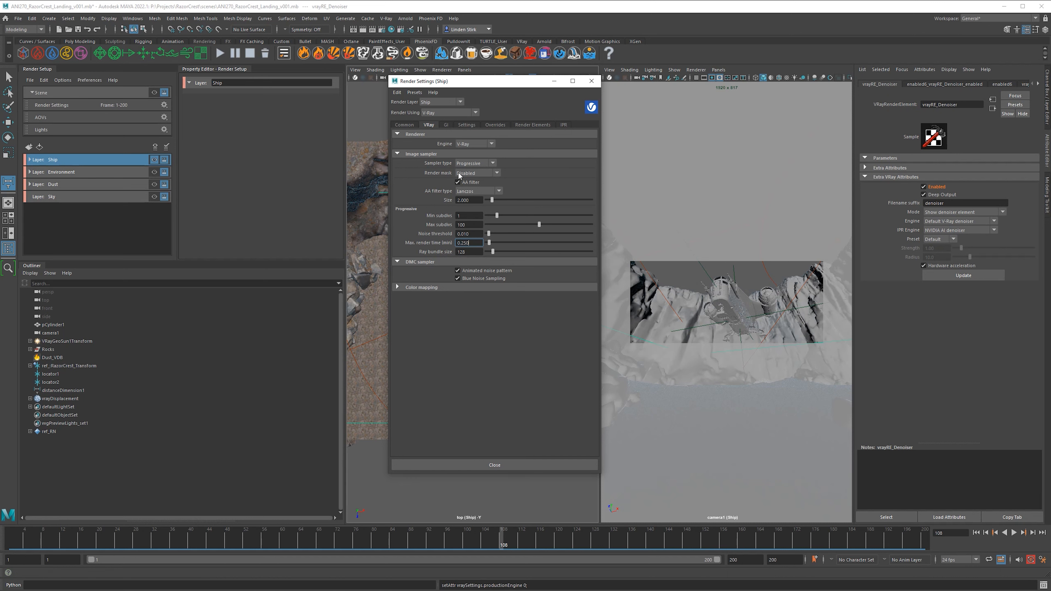
- Switch the render engine to V-Ray GPU and the image sampler to Bucket with a threshold of 0.1
click(475, 144)
click(483, 162)
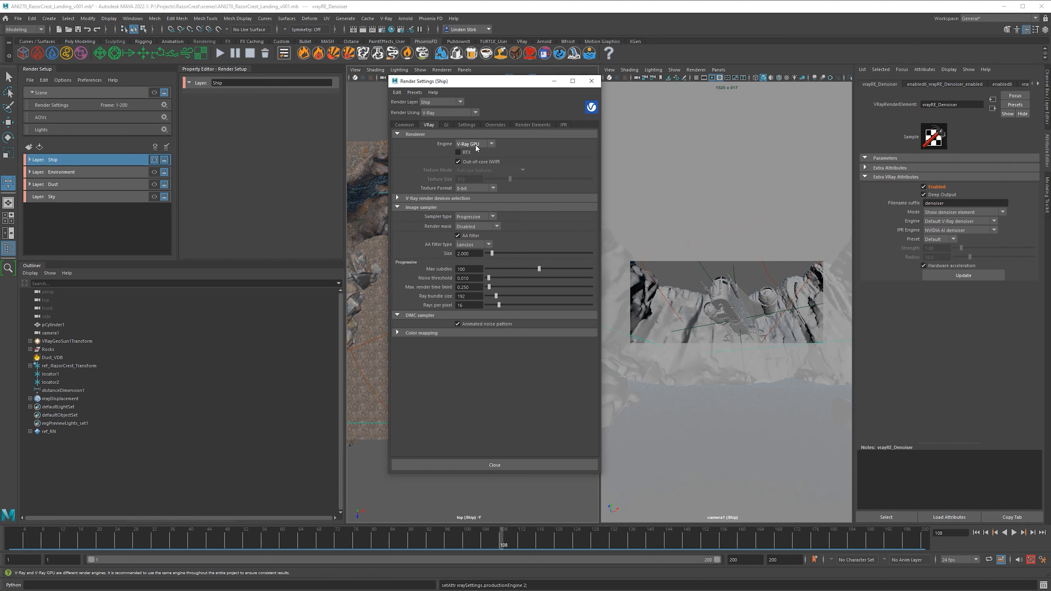
click(463, 227)
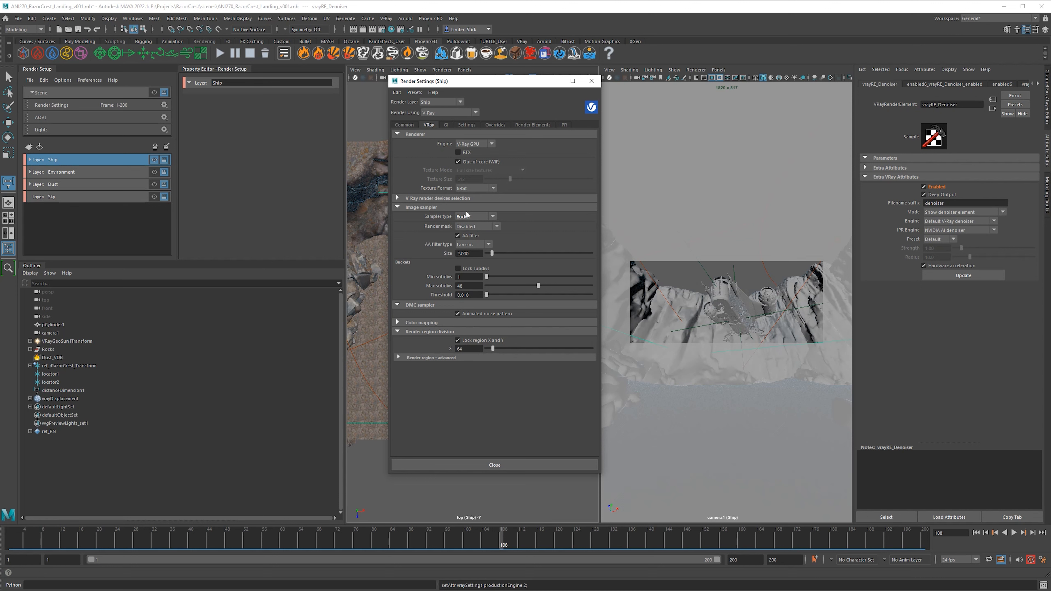
click(474, 296)
text(.1)
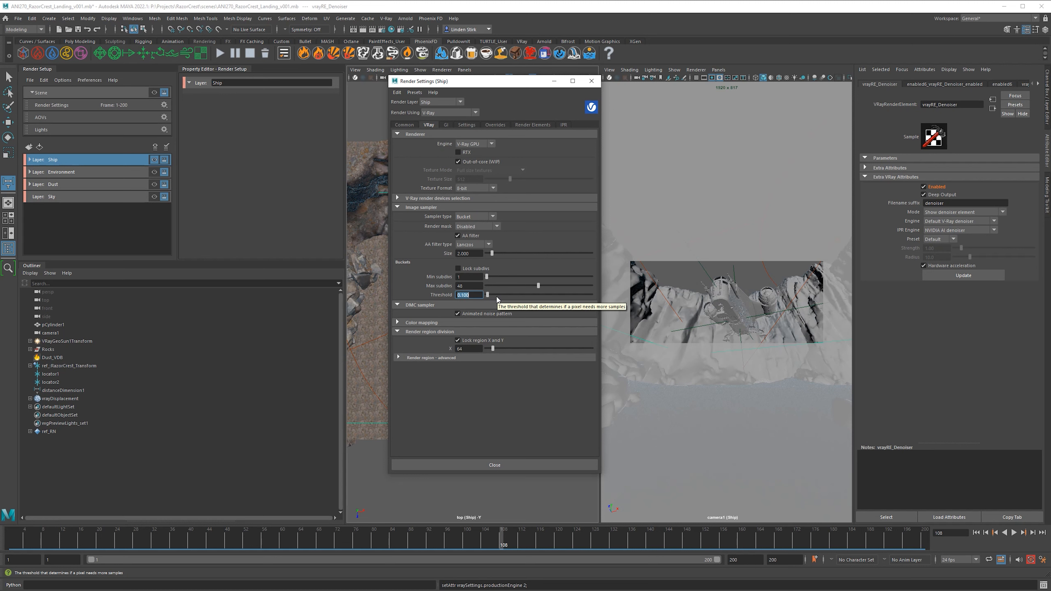
key(Return)
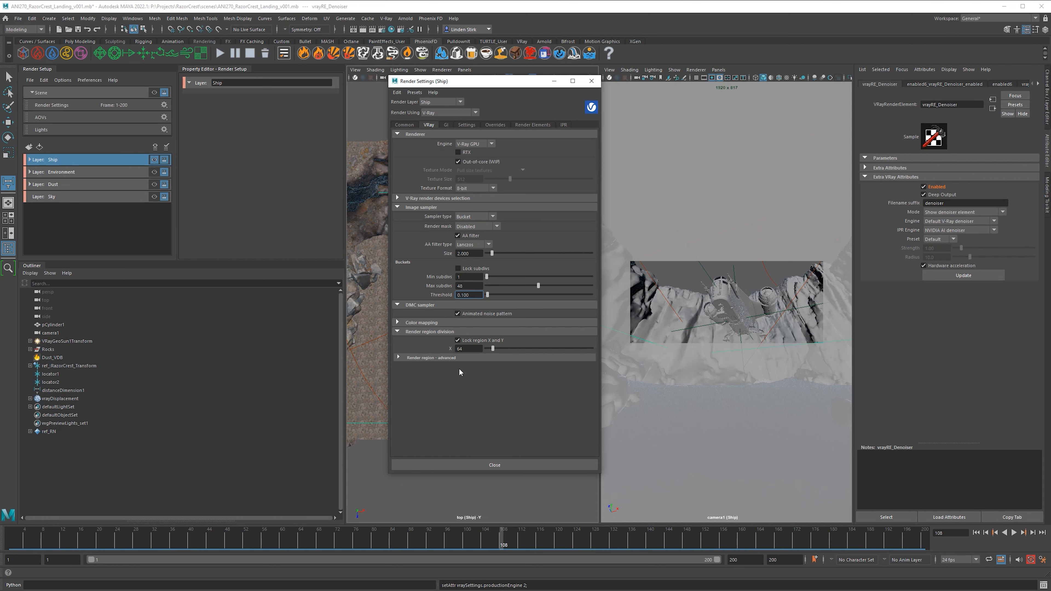
- Set color mapping to Linear multiply with the mode "Don't affect colors, only adaptation", and change the AA filter type to Gaussian
click(434, 323)
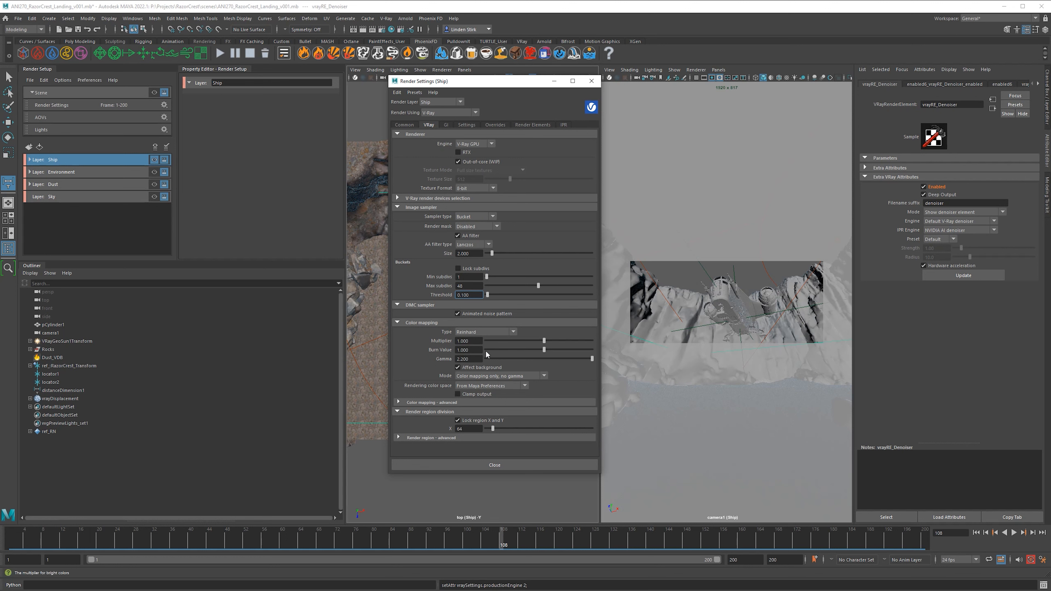
click(479, 333)
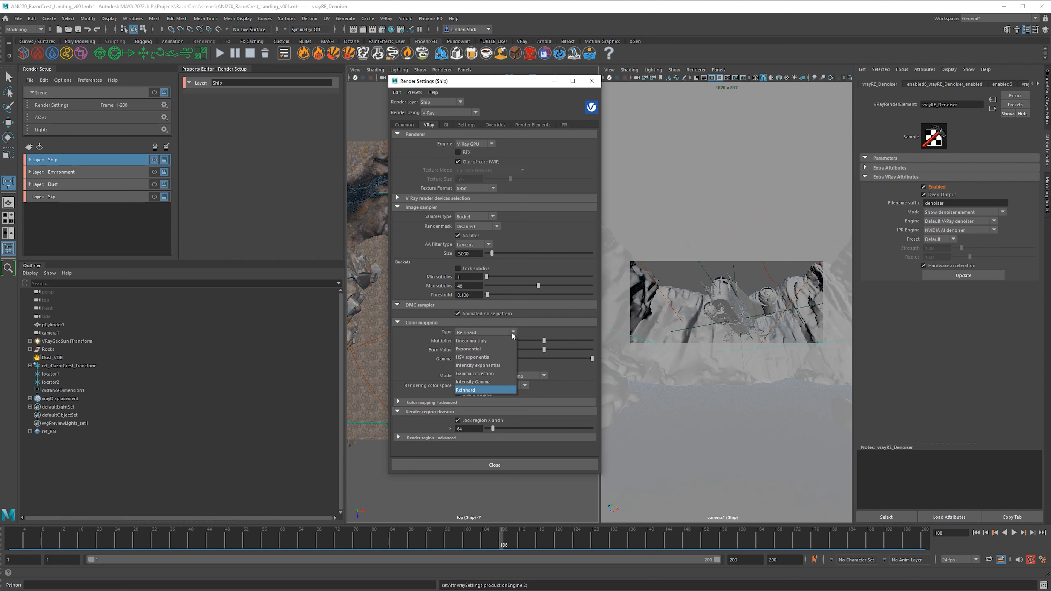
click(495, 340)
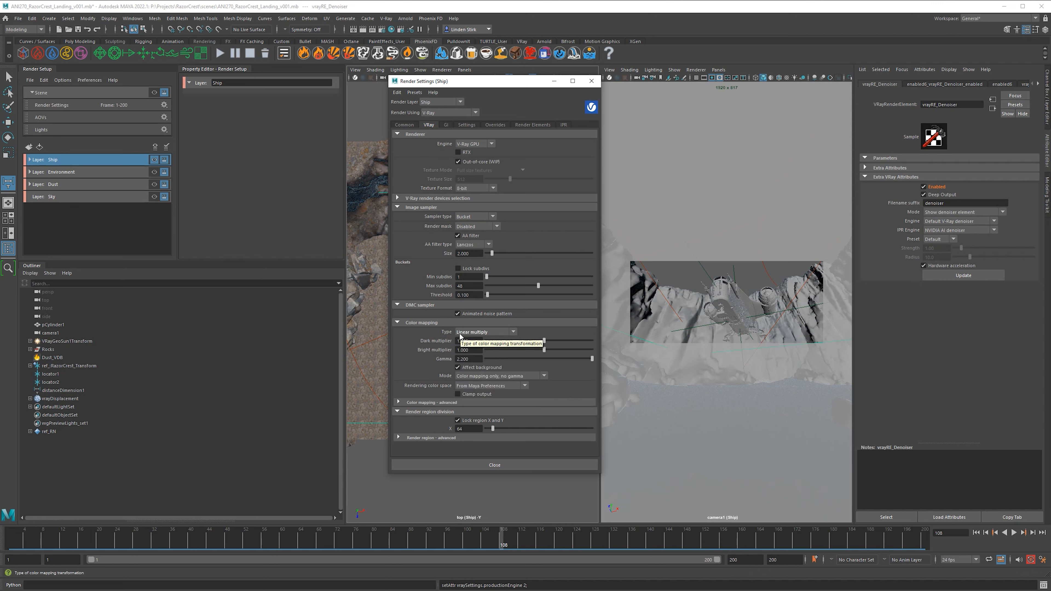
click(473, 378)
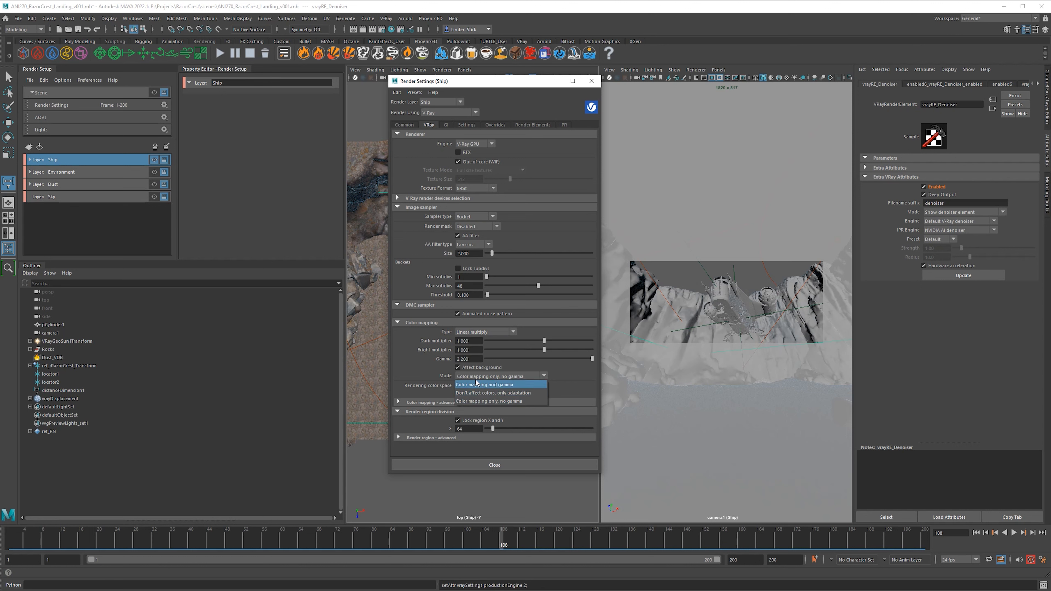
click(487, 393)
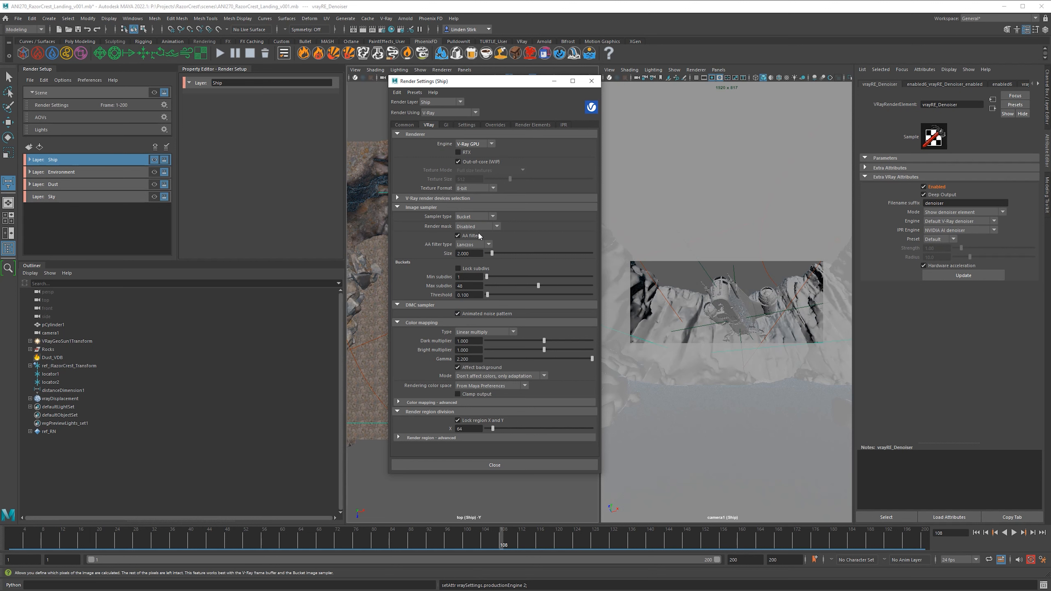
click(475, 245)
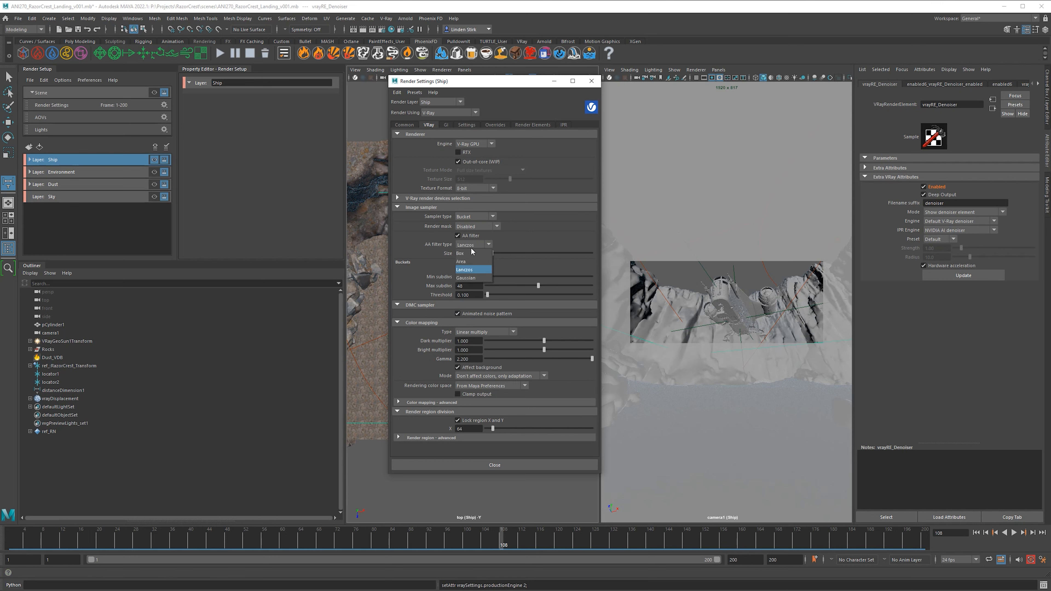
click(466, 278)
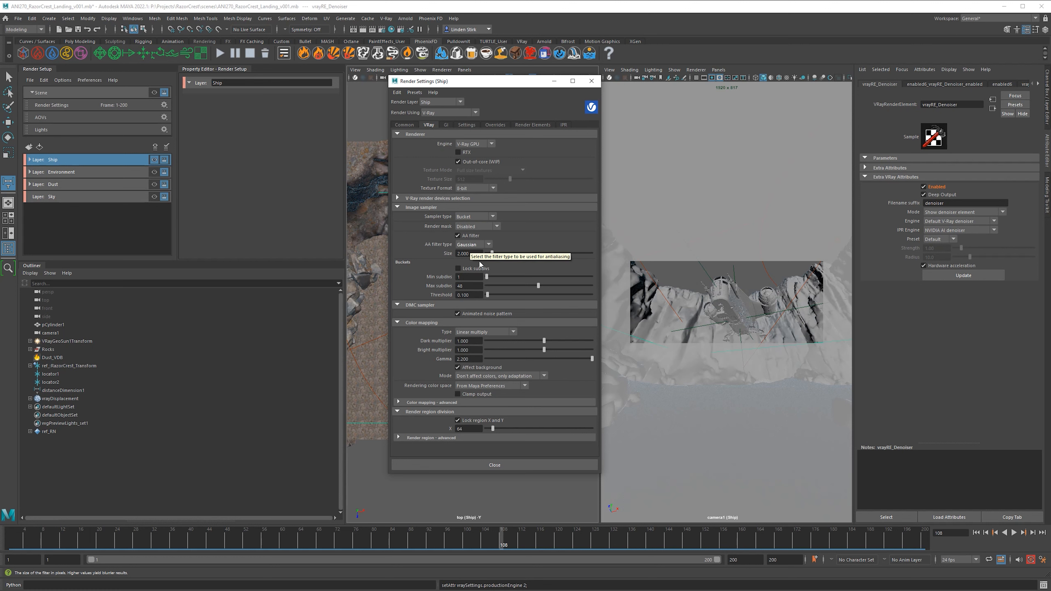
- Try the light cache's Animation preset, return it to Still, and keep Light cache as the GI engine
click(446, 127)
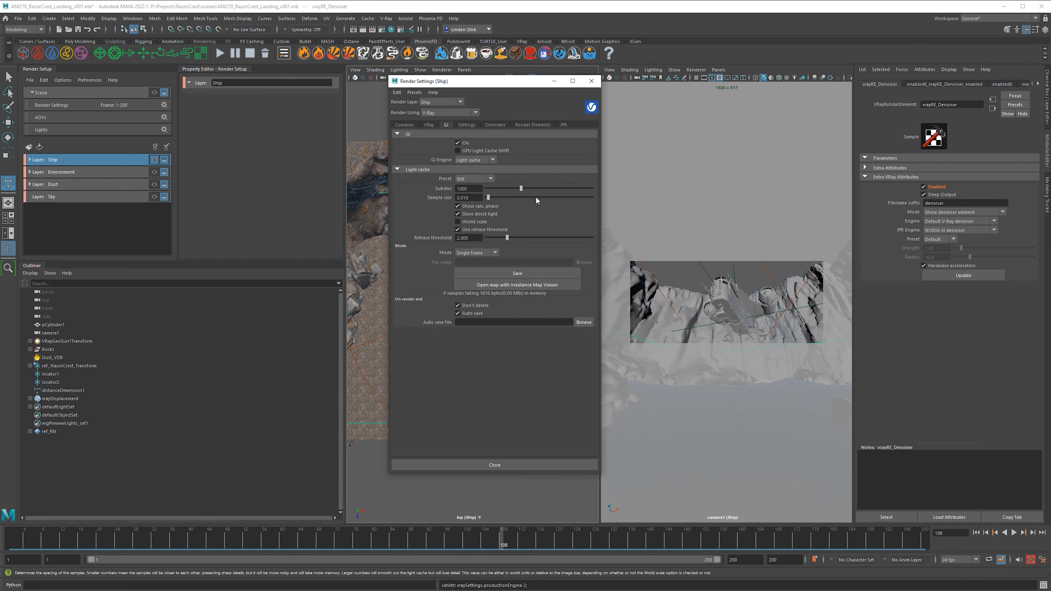
click(473, 179)
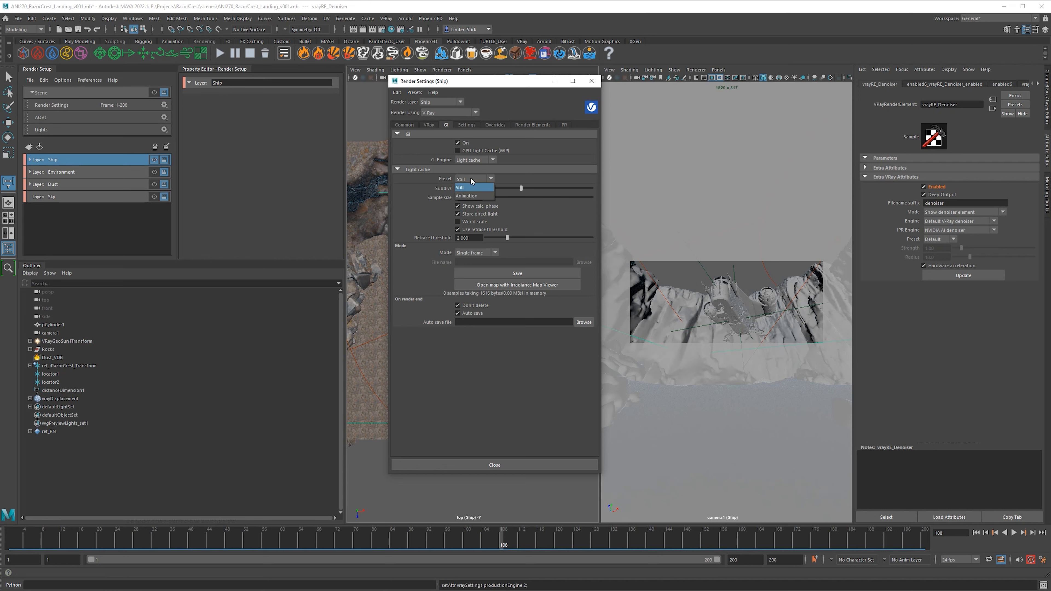
click(470, 188)
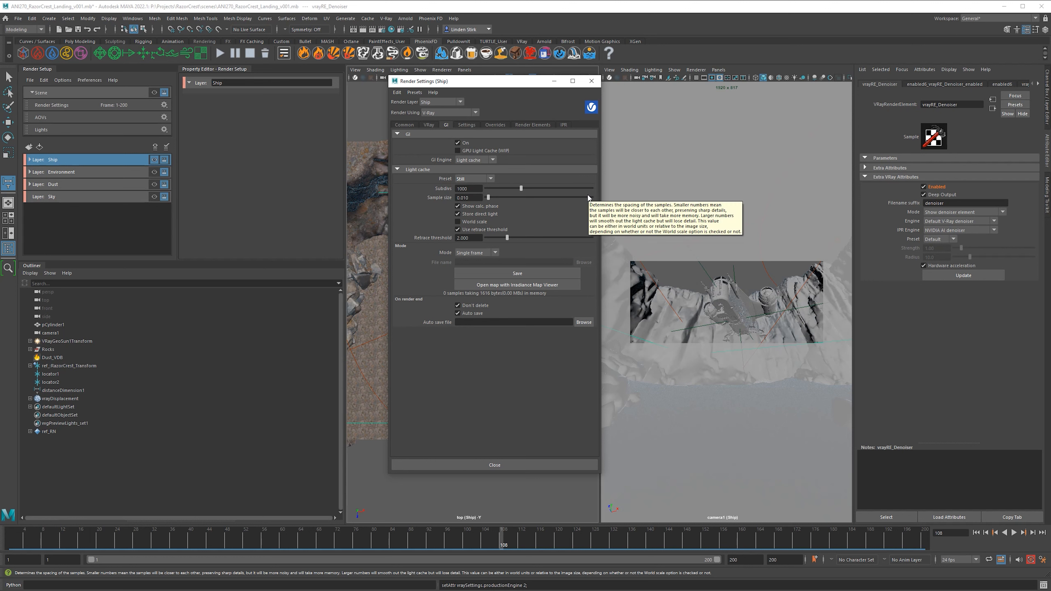
click(476, 182)
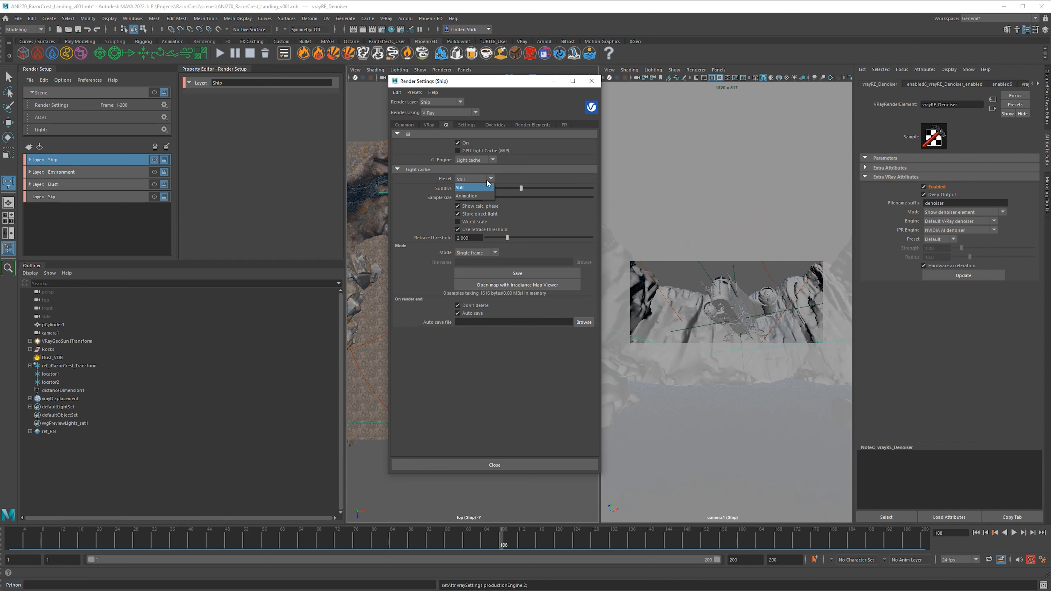
click(469, 195)
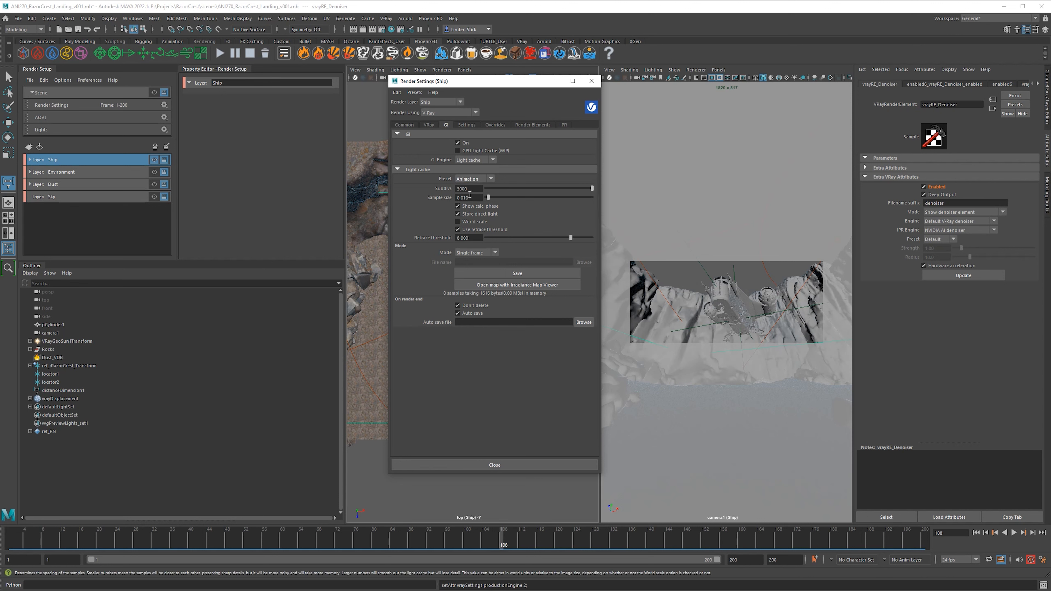
click(482, 182)
click(466, 188)
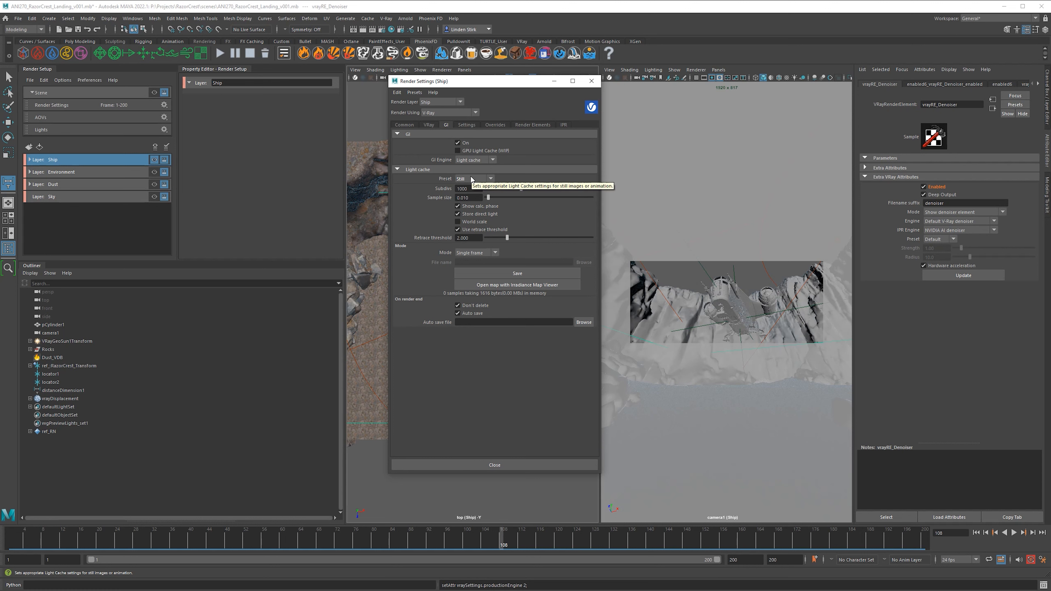
click(472, 160)
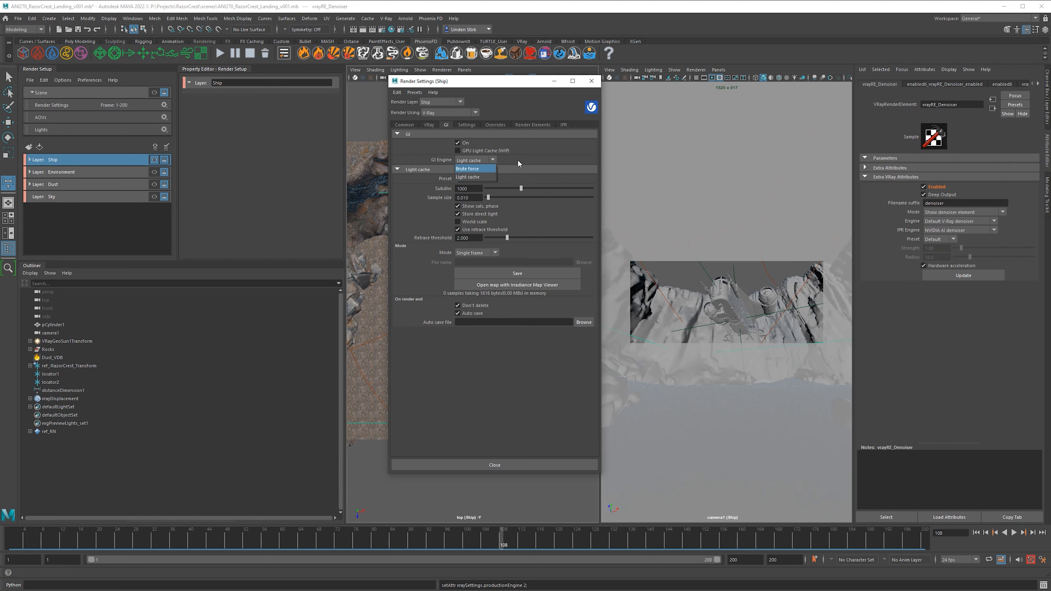
click(514, 159)
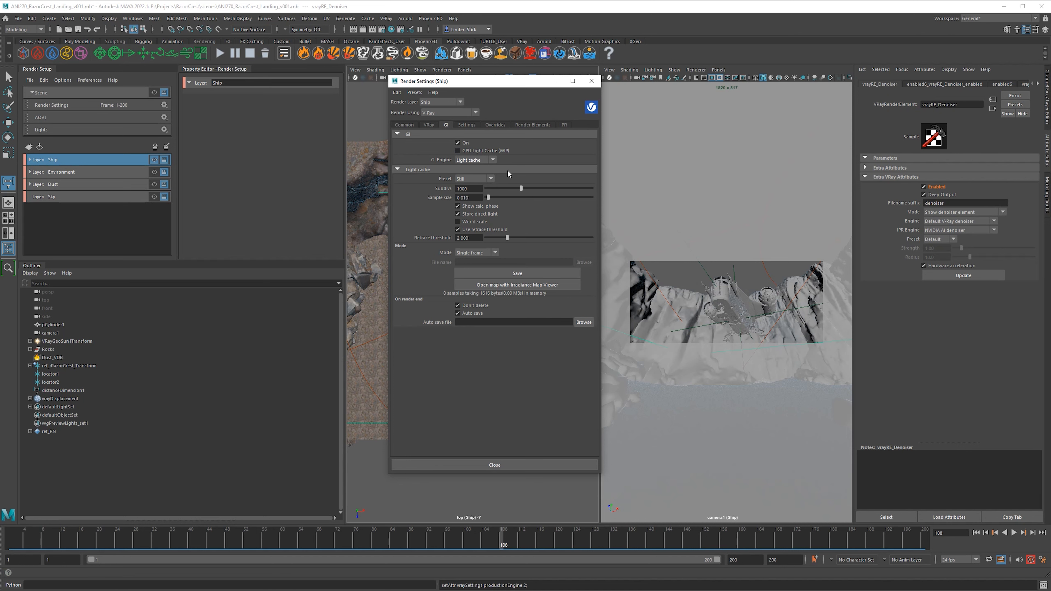
- Review the V-Ray system settings and open the camera overrides of the Ship layer
click(467, 125)
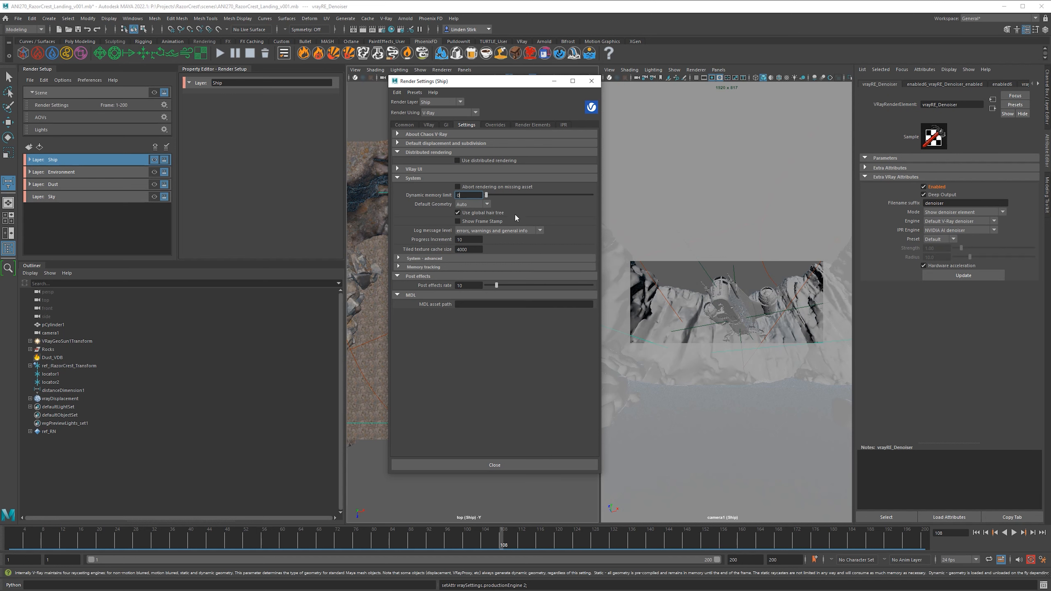
click(495, 125)
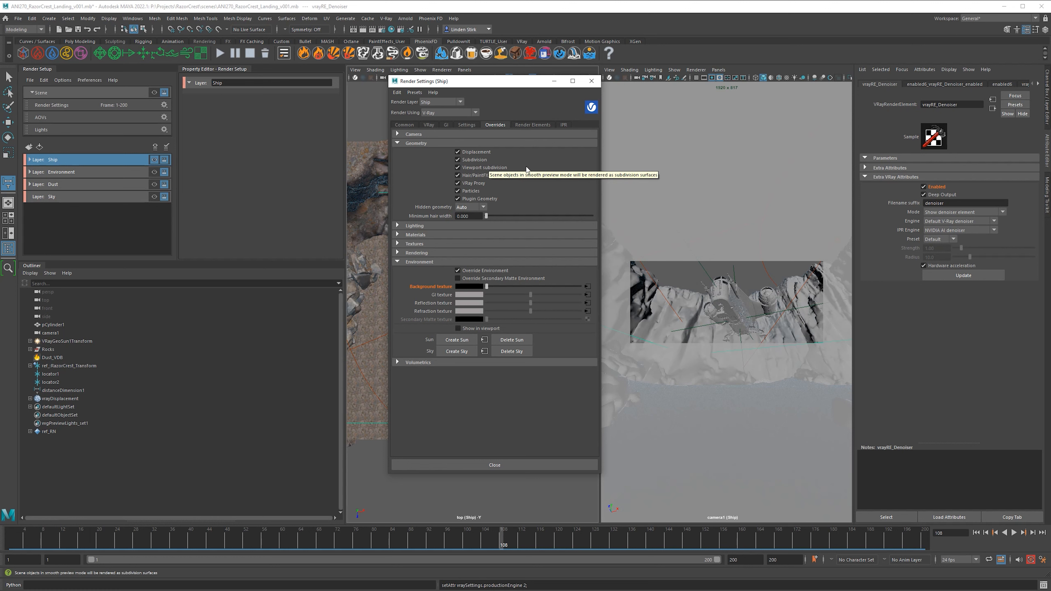
click(408, 135)
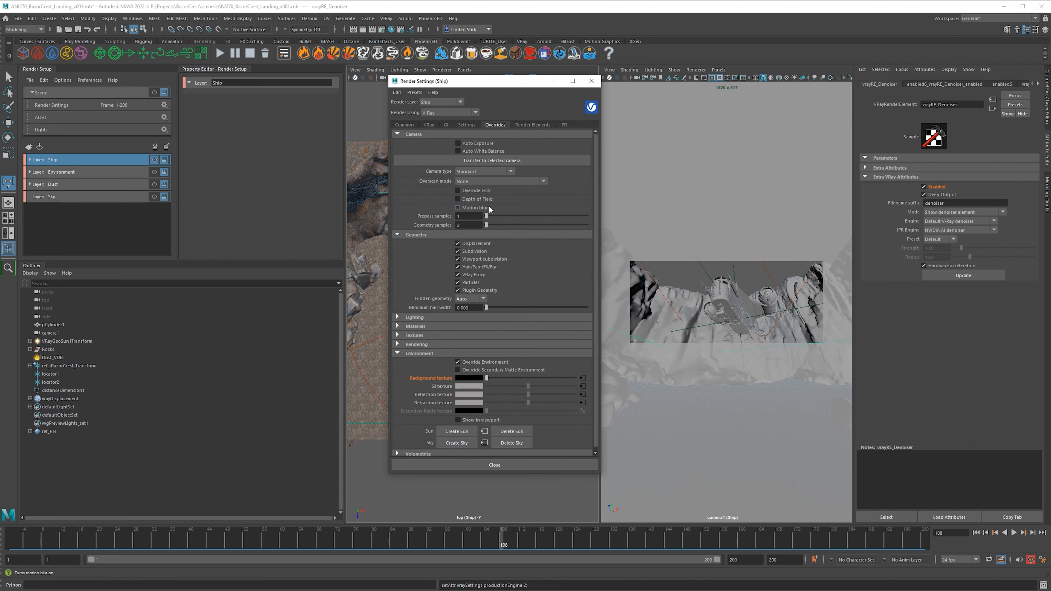
- Enable motion blur in the Ship layer's camera overrides and check the volumetrics override
click(471, 208)
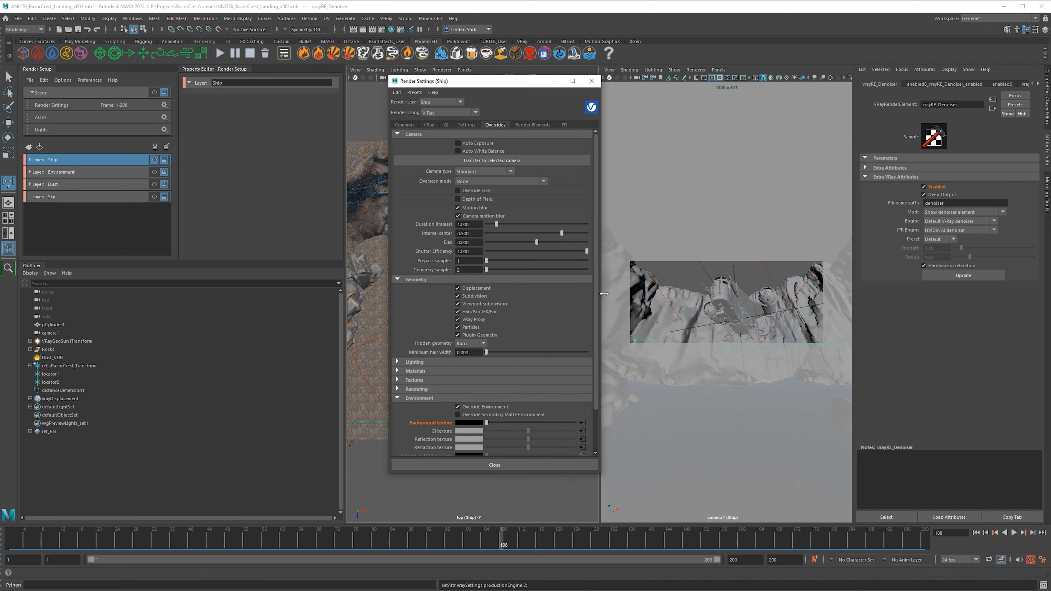
scroll(596, 295, down, 3)
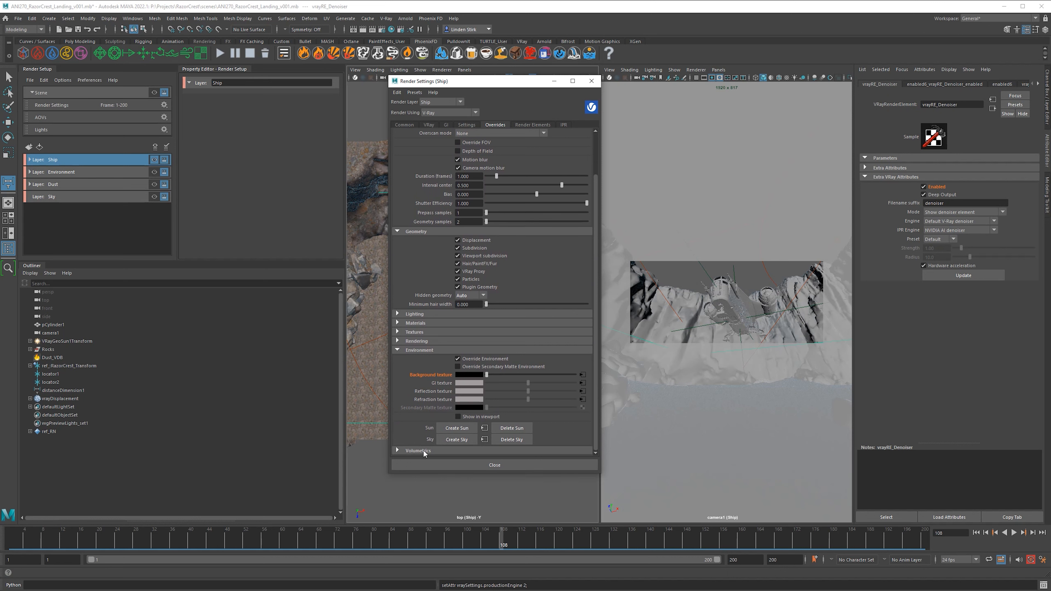
click(439, 449)
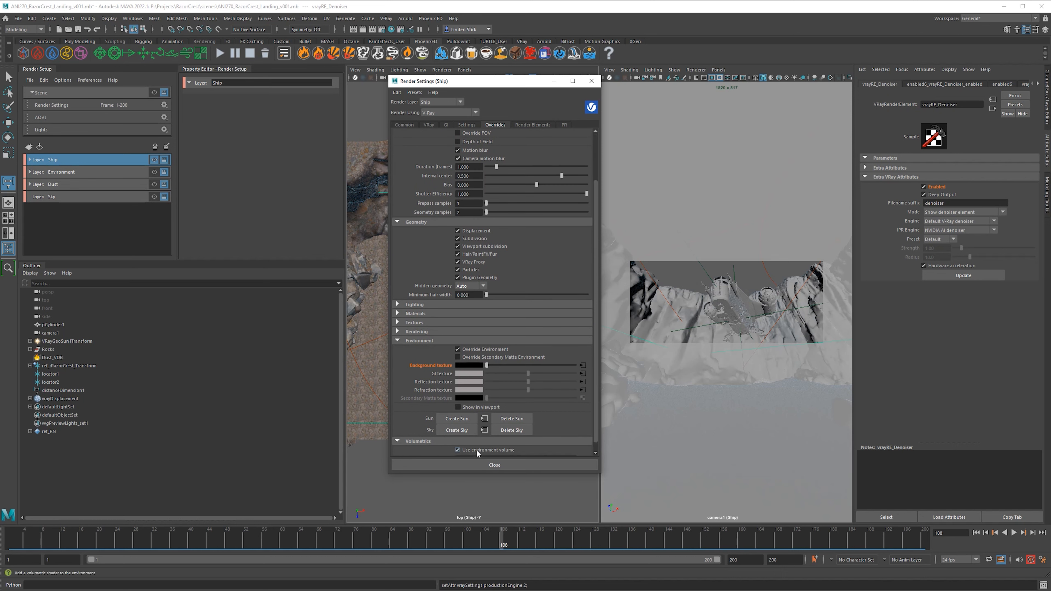
click(476, 449)
click(475, 439)
click(485, 441)
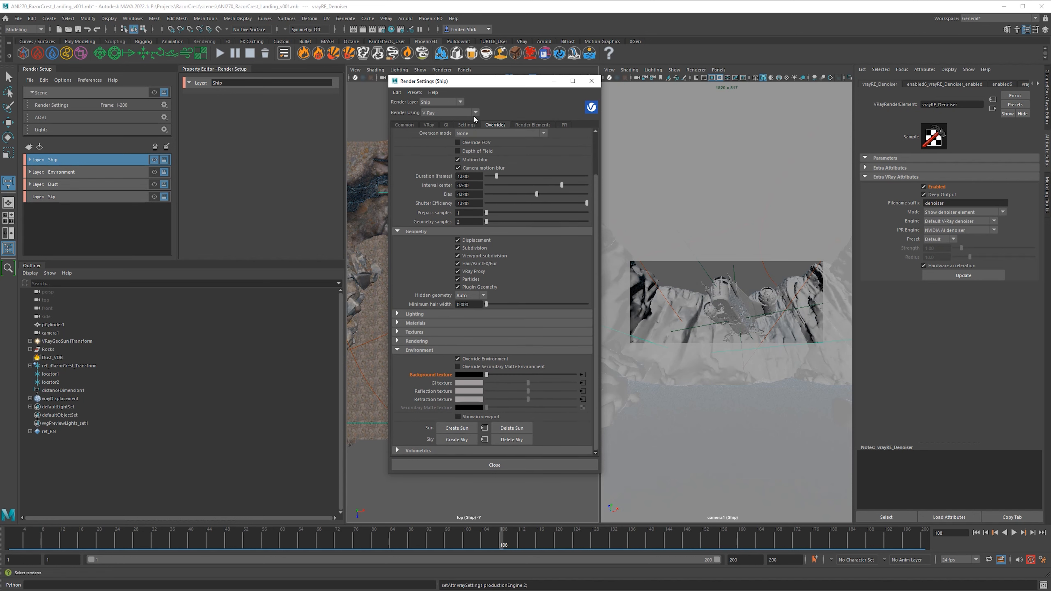
- Turn on Denoise for the added render elements from vrayRE_GI through vrayRE_Specular
click(532, 124)
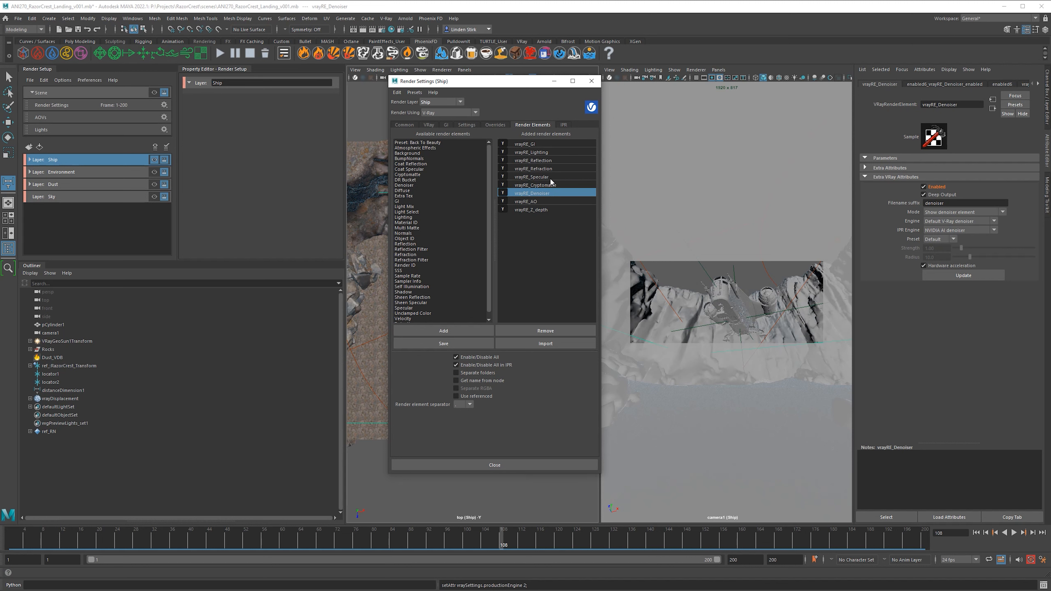
click(536, 144)
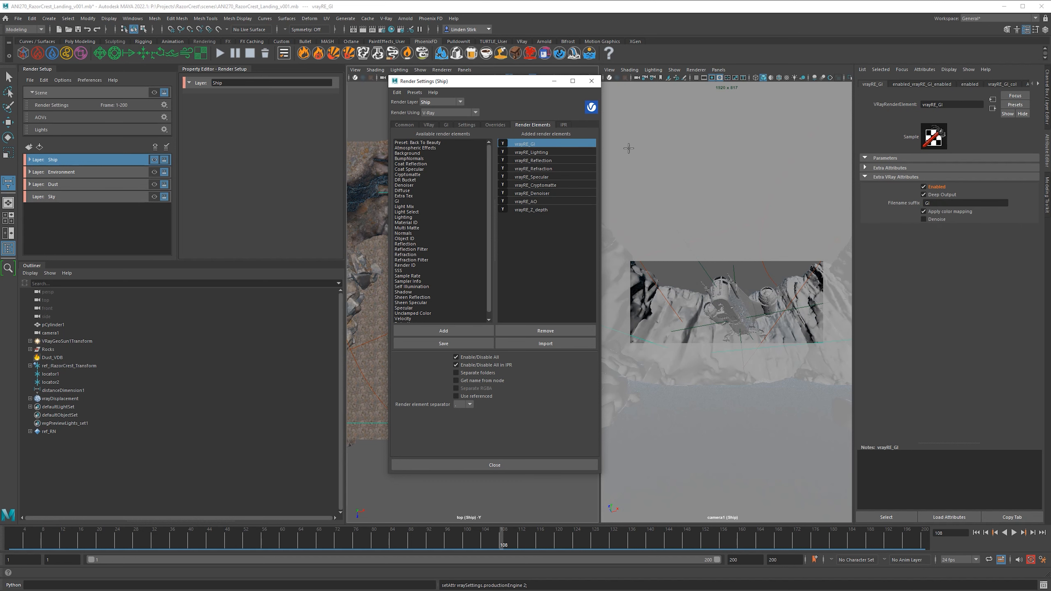
click(527, 152)
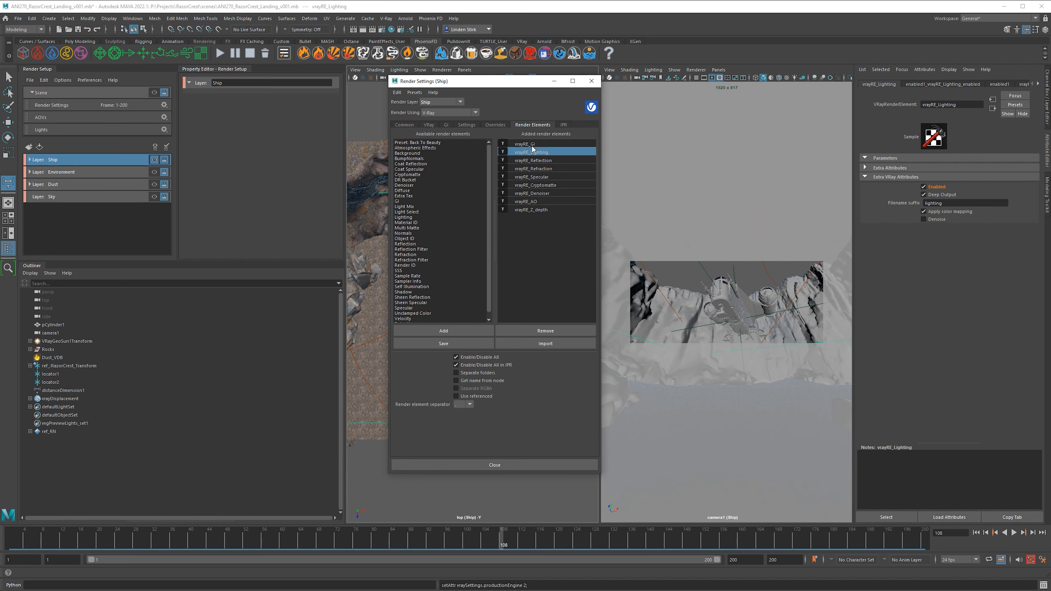
click(535, 145)
click(937, 219)
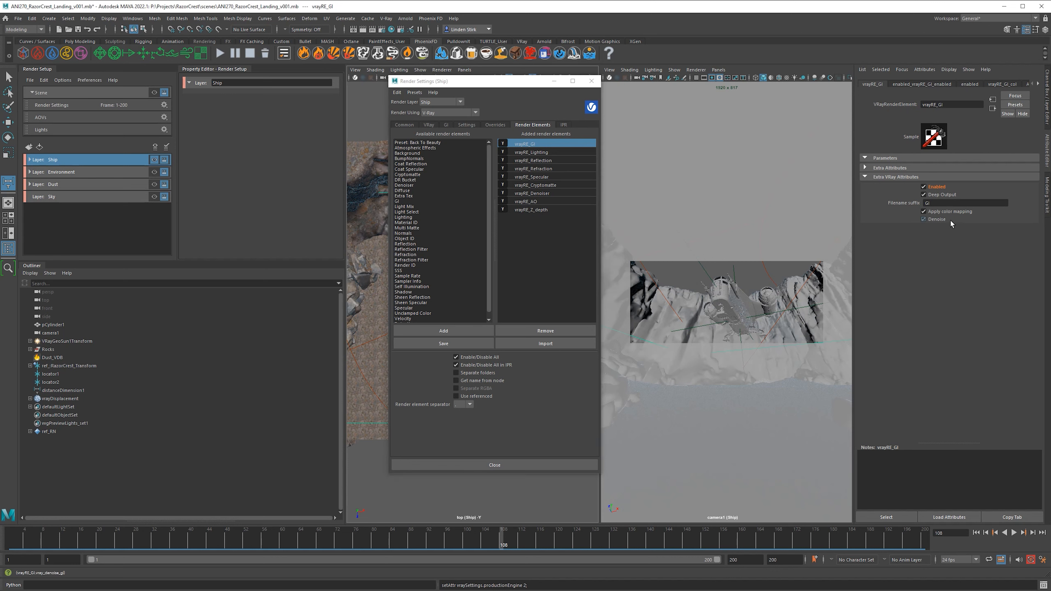
click(554, 152)
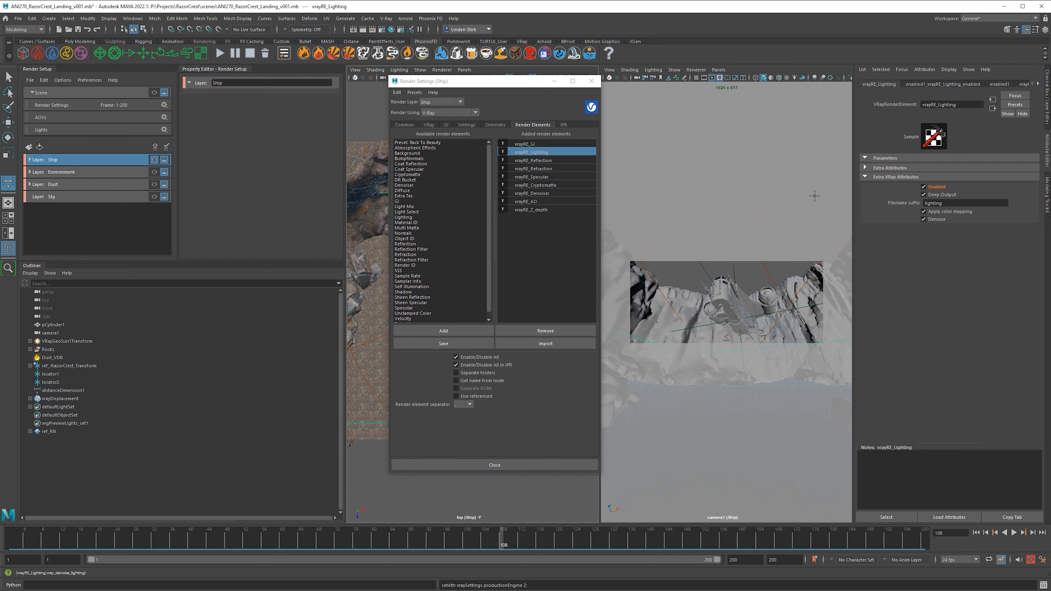
click(565, 167)
click(931, 219)
click(568, 176)
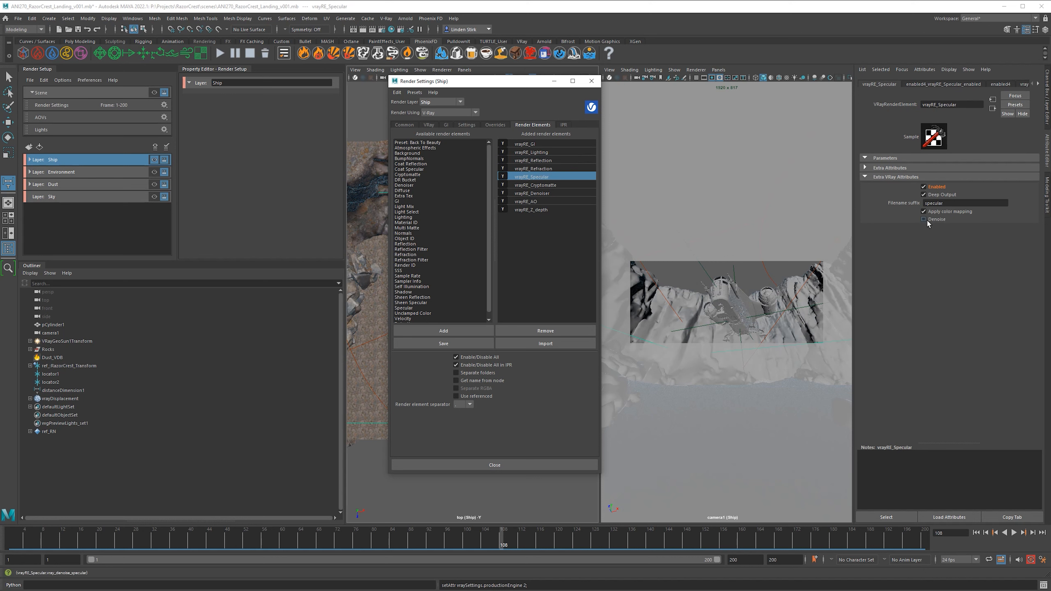
- Check the Cryptomatte, Denoiser and Z-depth render elements, enable Denoise for the AO element, and close the render settings
click(540, 185)
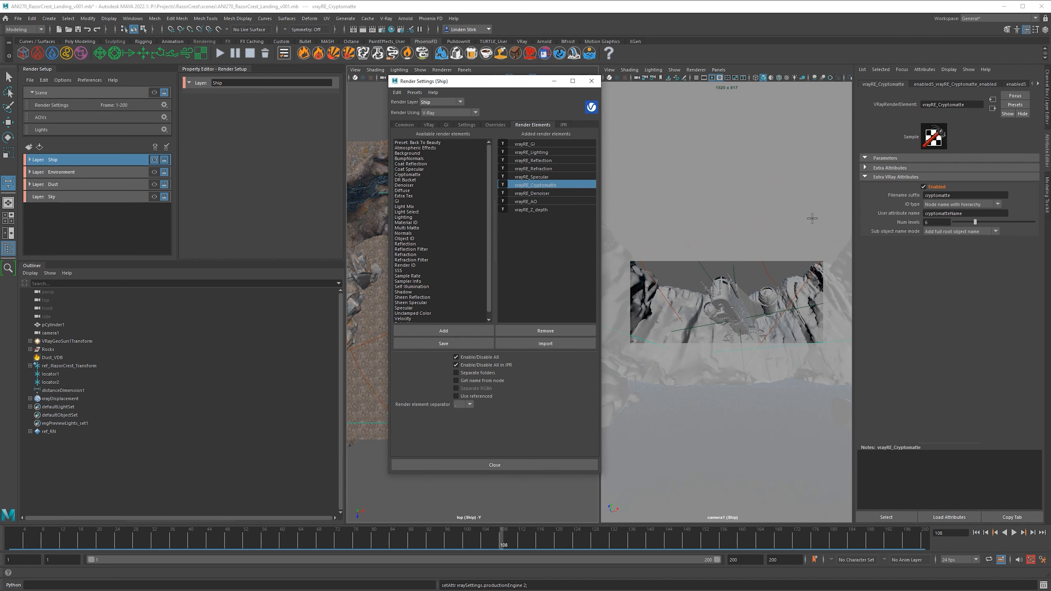
click(544, 194)
click(547, 186)
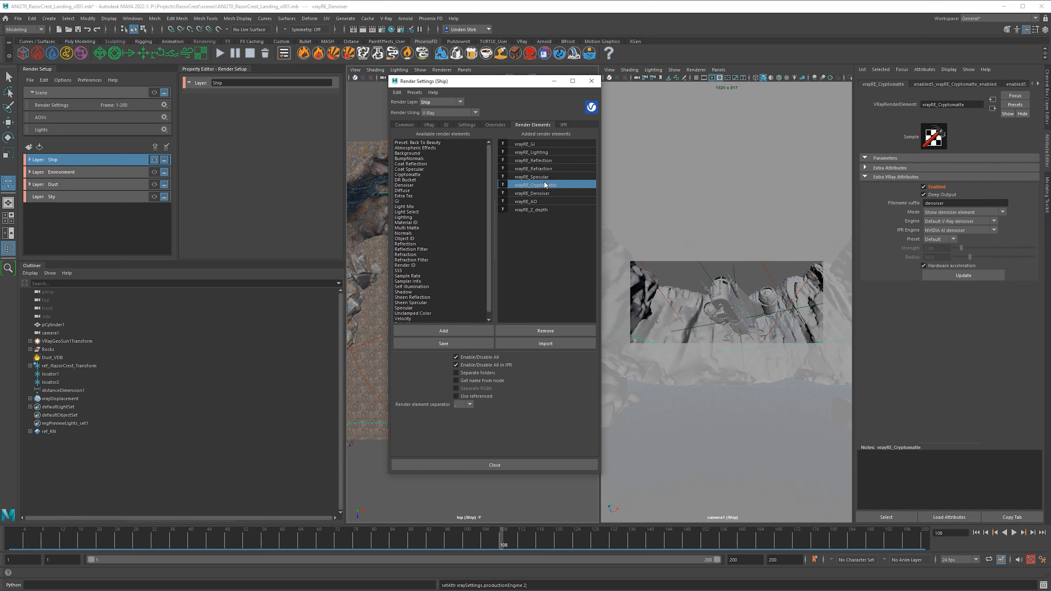
click(555, 194)
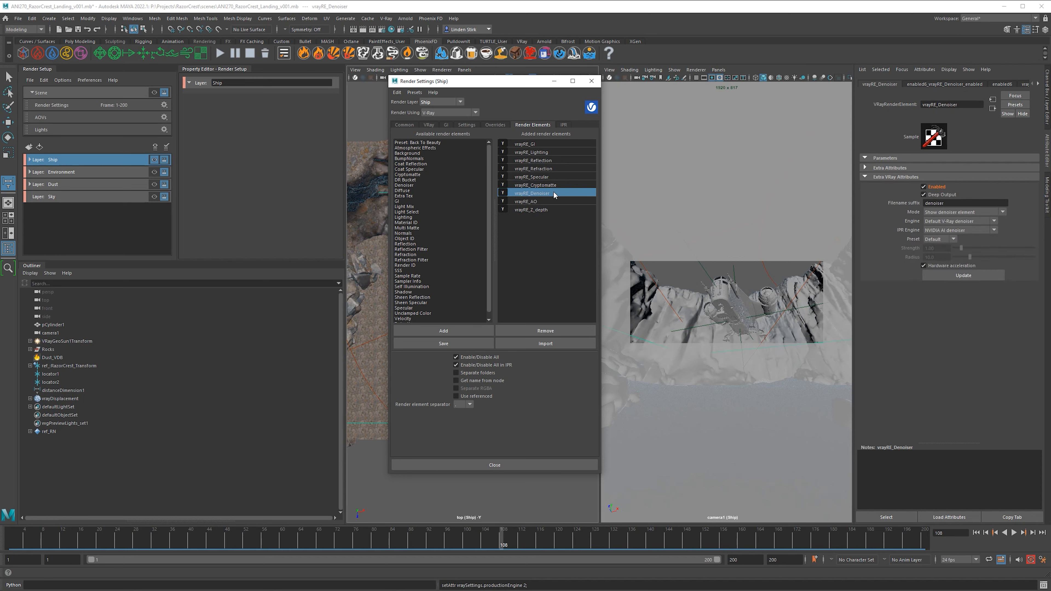
click(558, 199)
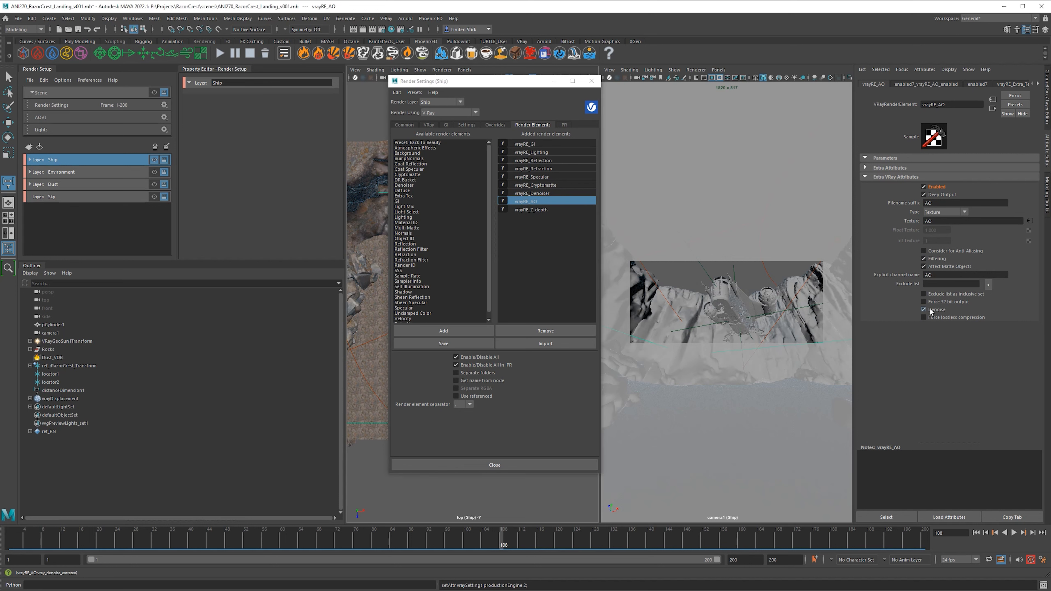
click(556, 208)
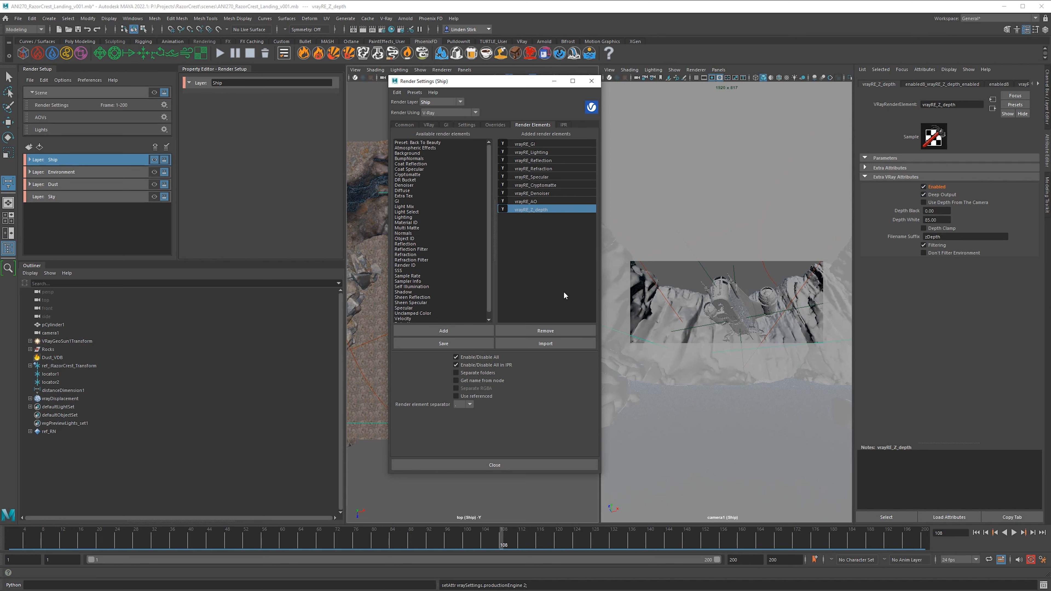
click(597, 85)
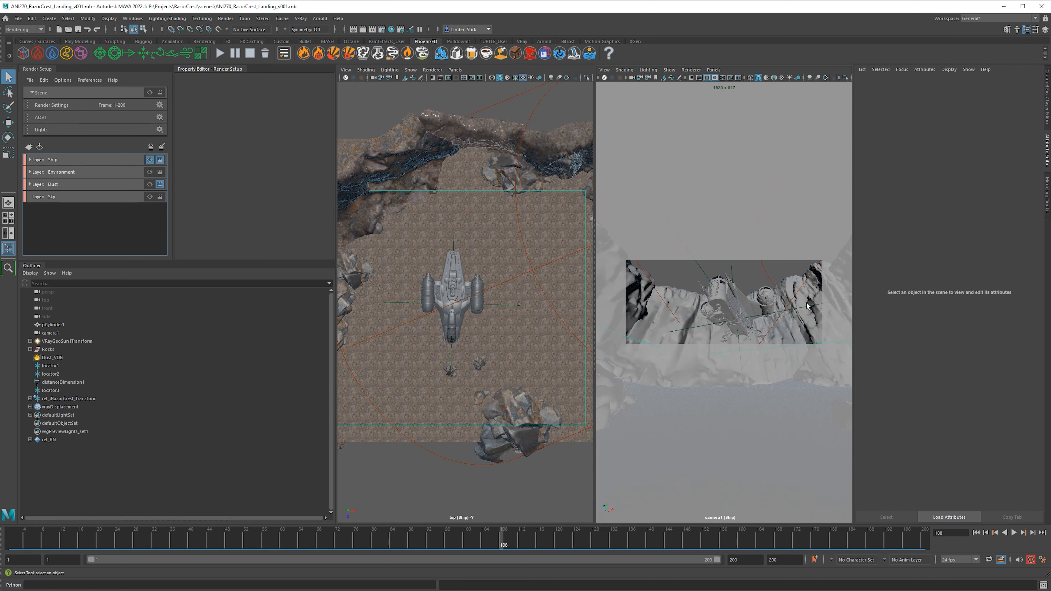
- Make the Ship, Environment, Dust and Sky layers all renderable in the render setup
click(159, 171)
click(161, 184)
click(161, 159)
click(160, 159)
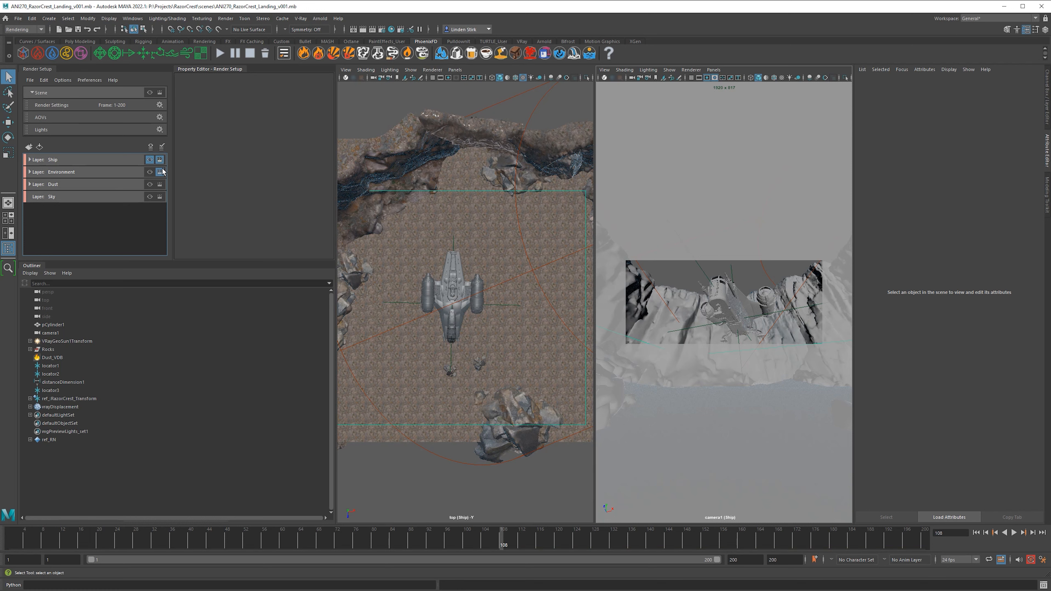
click(160, 184)
click(160, 196)
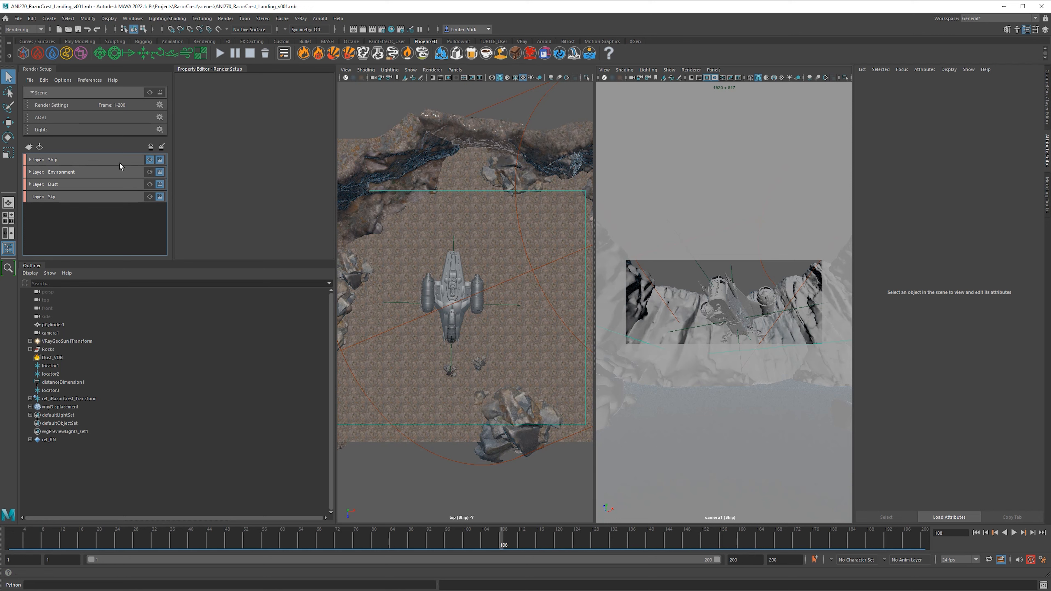
click(132, 161)
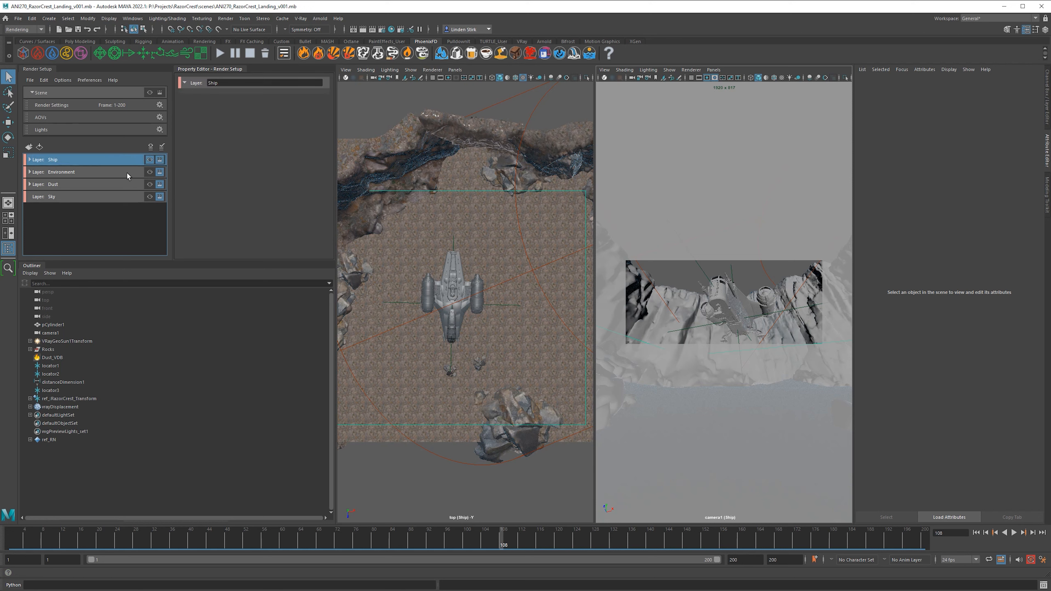
click(127, 173)
click(123, 186)
click(120, 197)
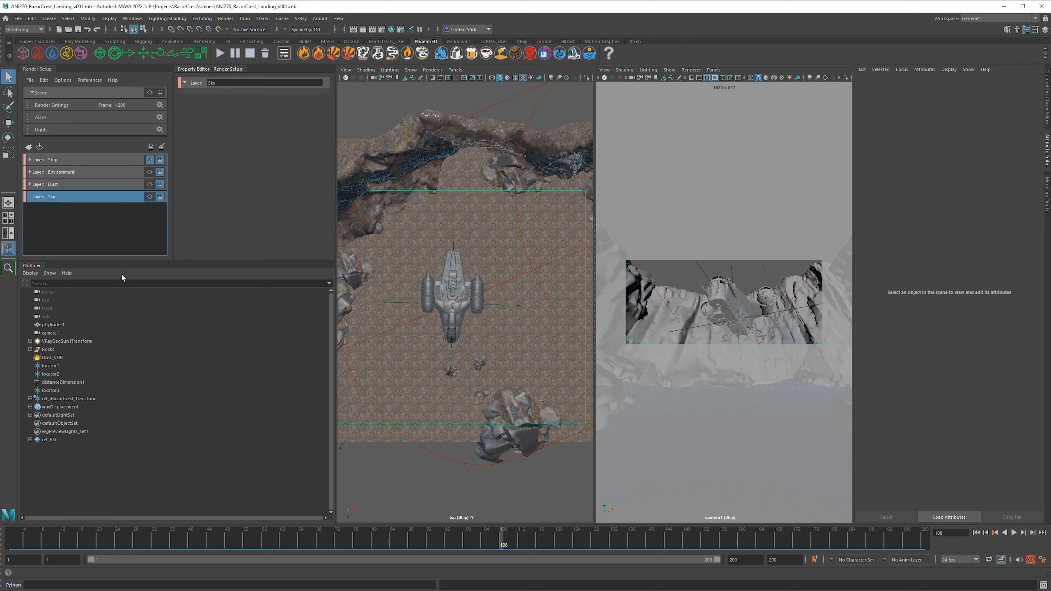
- Set the animation's end frame to 1 in the Ship layer's common render settings and close them
click(126, 160)
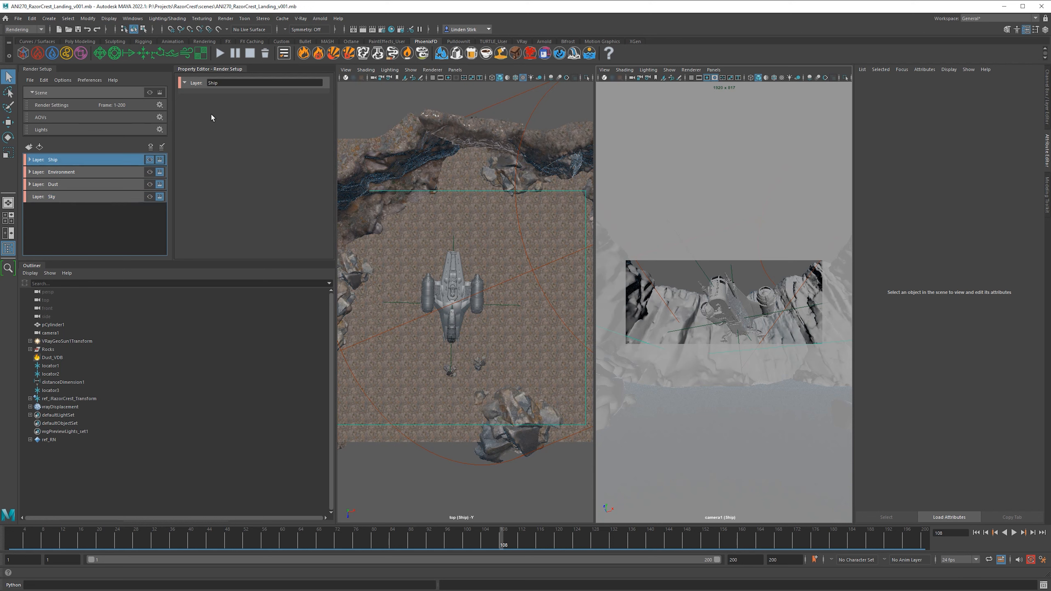
click(382, 29)
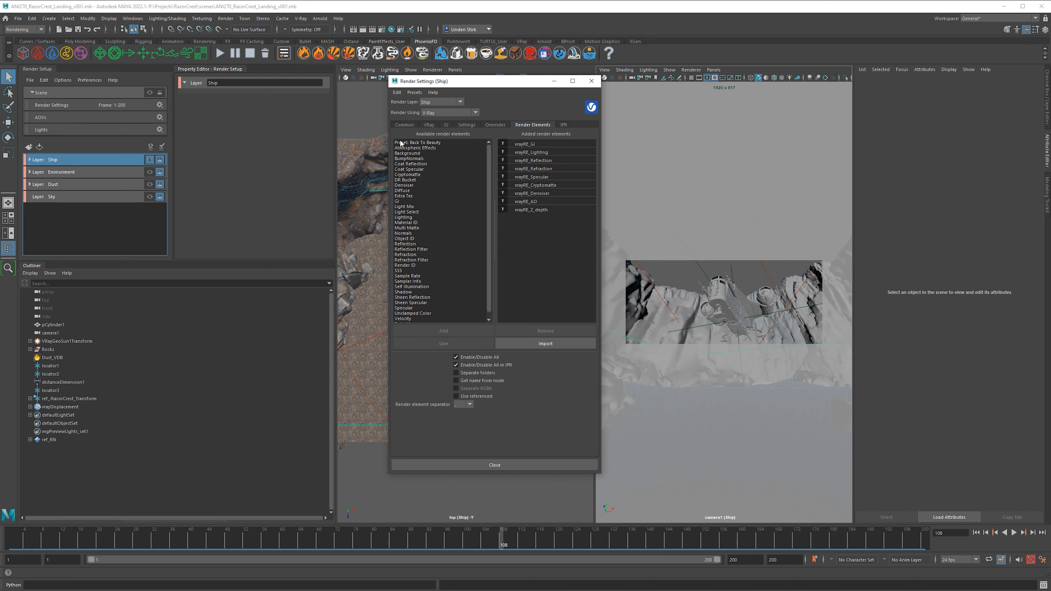
click(404, 125)
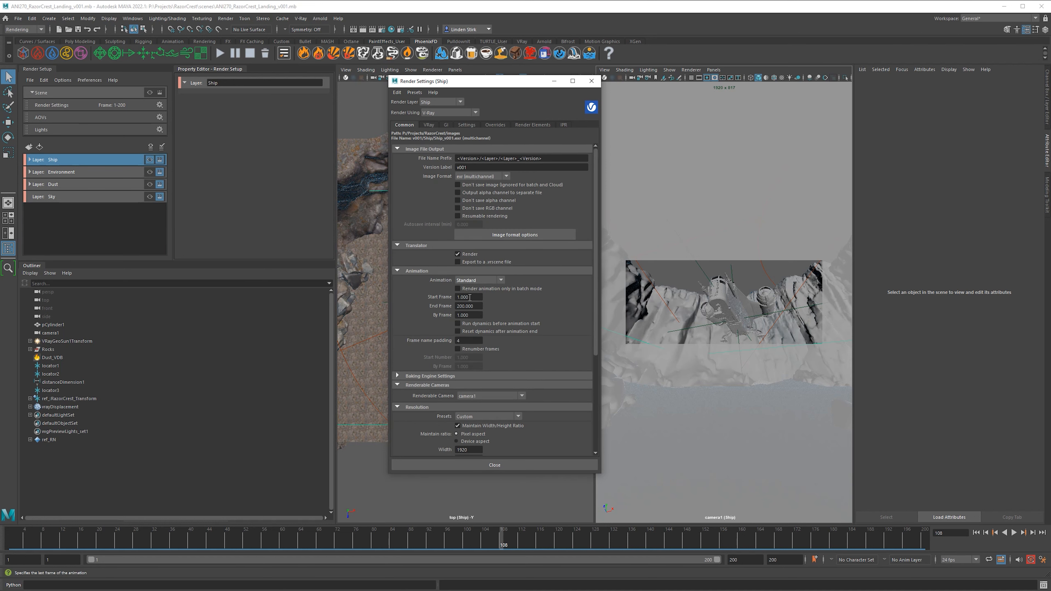
double_click(472, 306)
text(1)
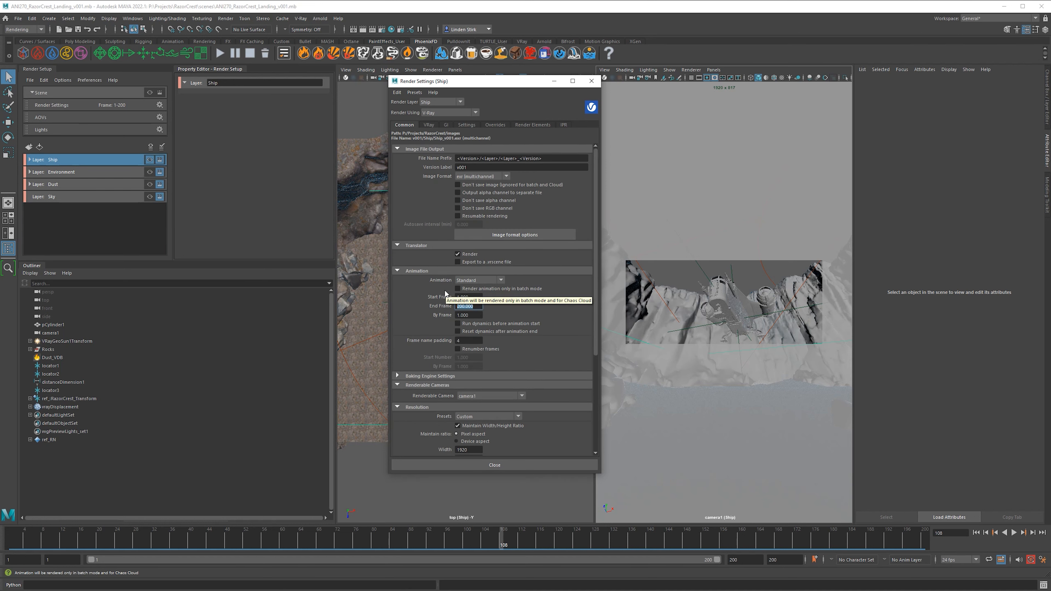
key(Return)
click(472, 305)
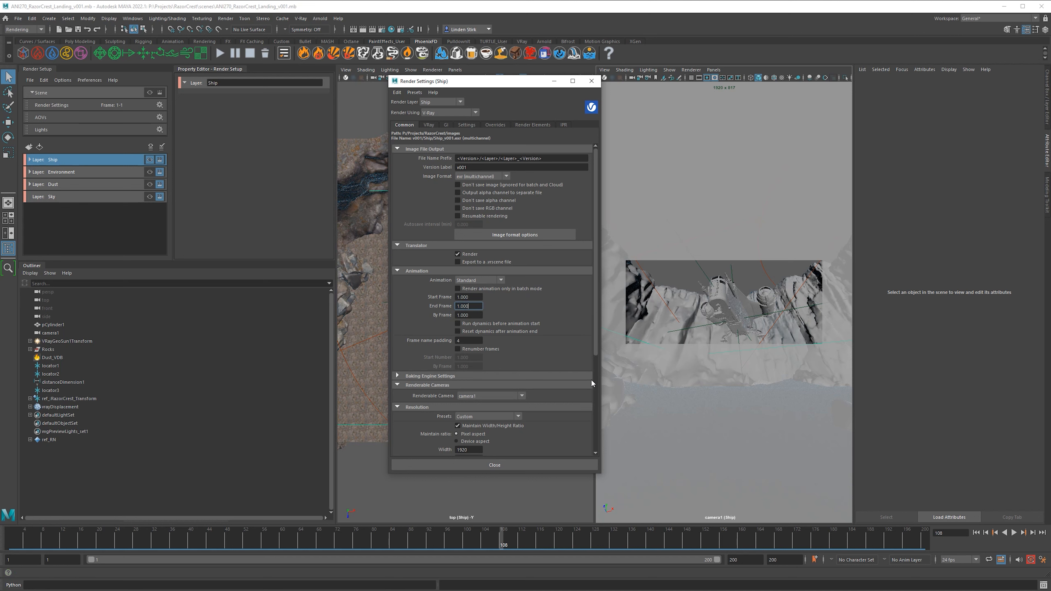
click(592, 81)
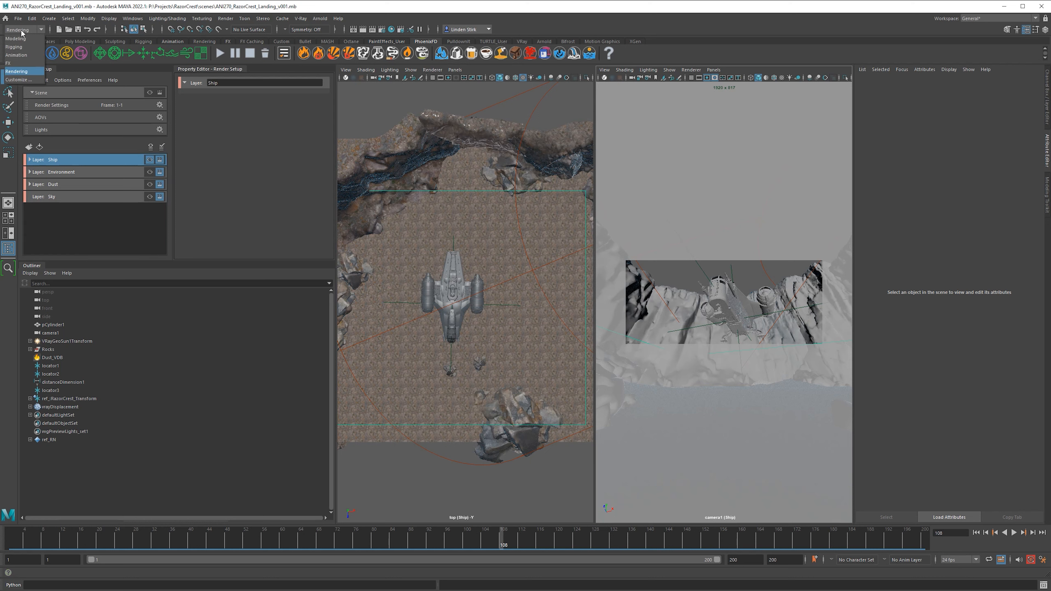
click(225, 18)
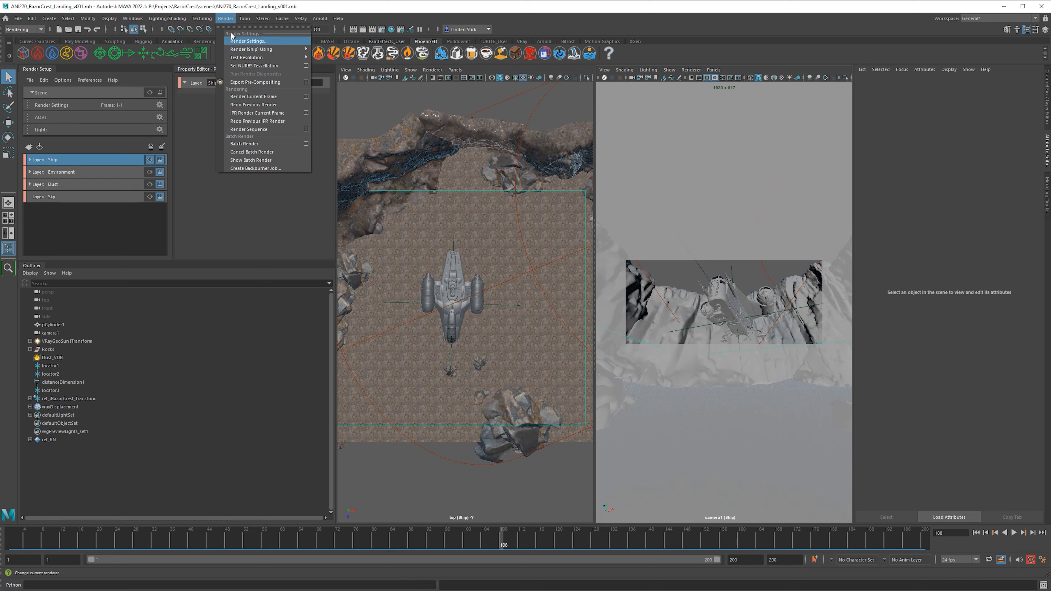
click(223, 19)
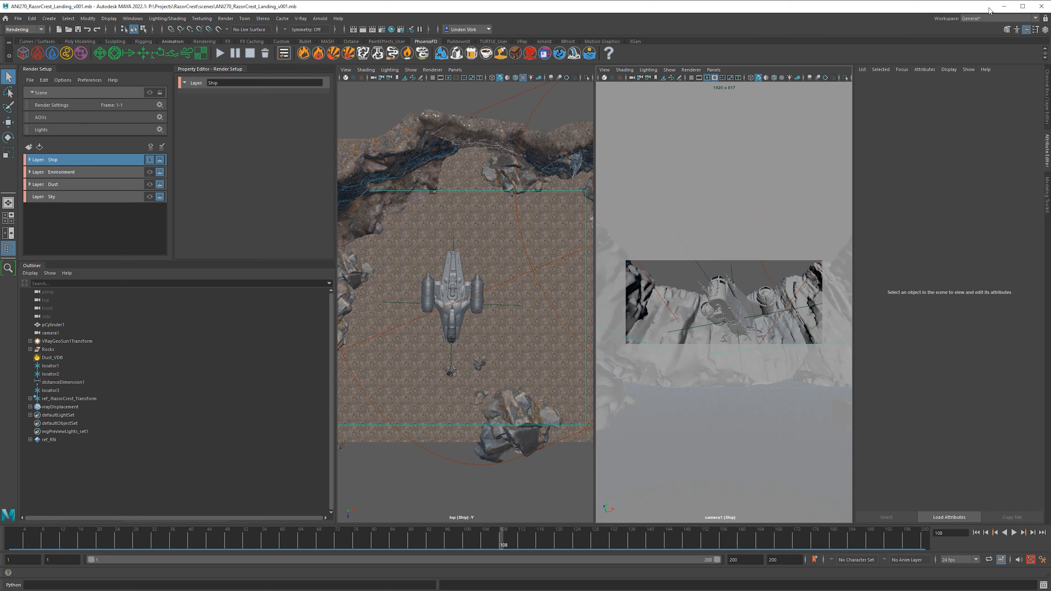
- Quit Maya and save the changes to the ANI270_RazorCrest_Landing_v001.mb scene
click(1041, 5)
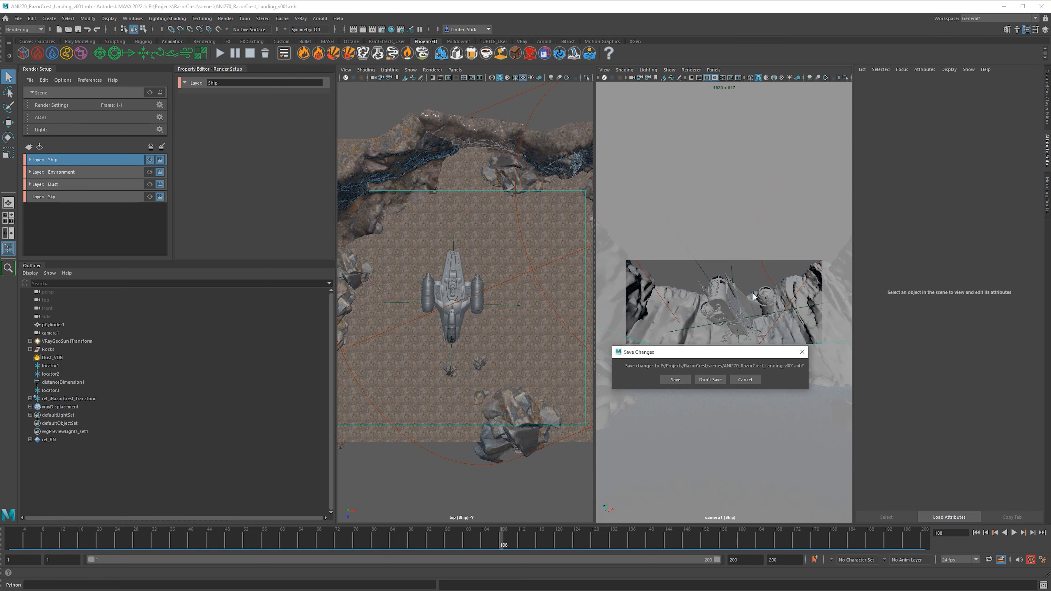
click(676, 380)
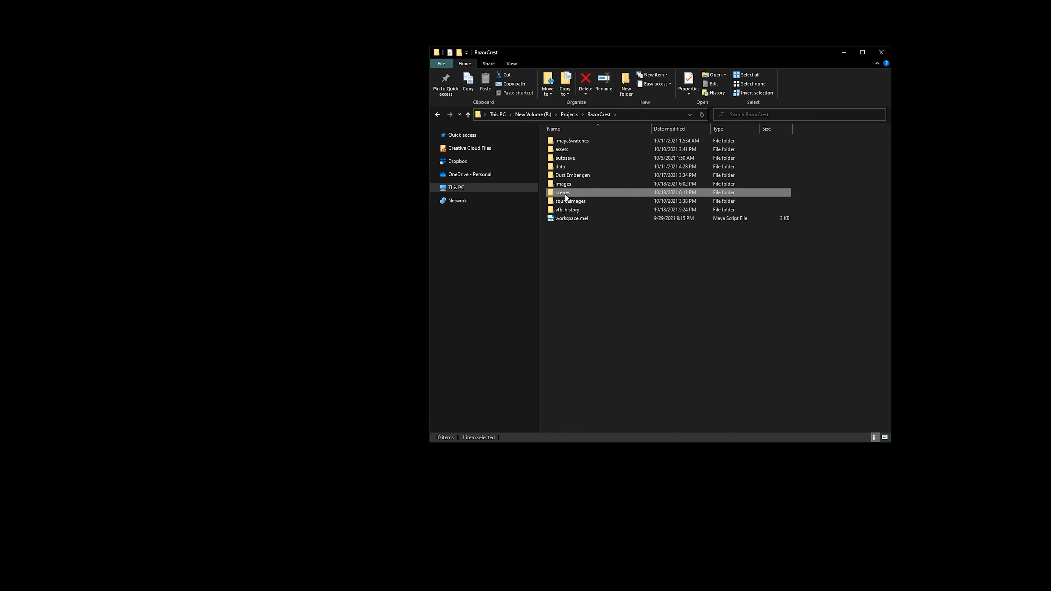
- In File Explorer, start a render of ANI270_RazorCrest_Landing_v001.mb from the RazorCrest project's scenes folder
double_click(563, 192)
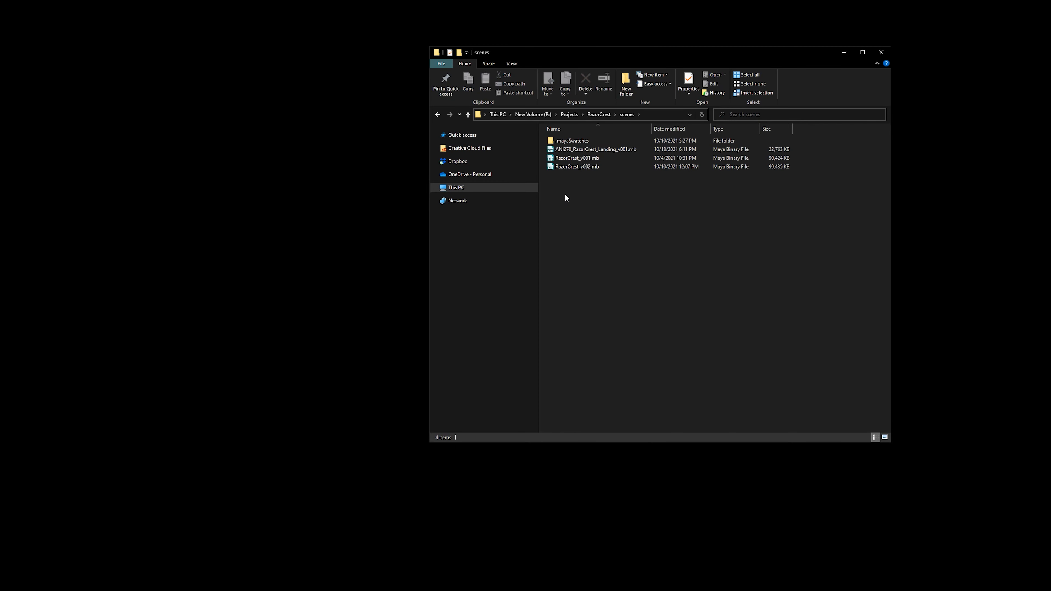
right_click(645, 149)
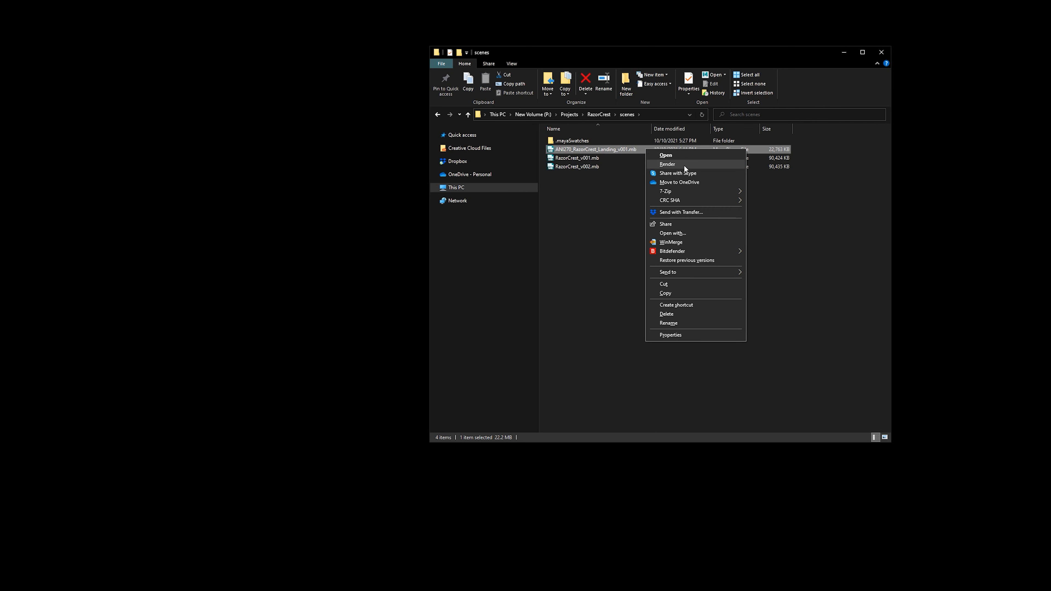
click(678, 164)
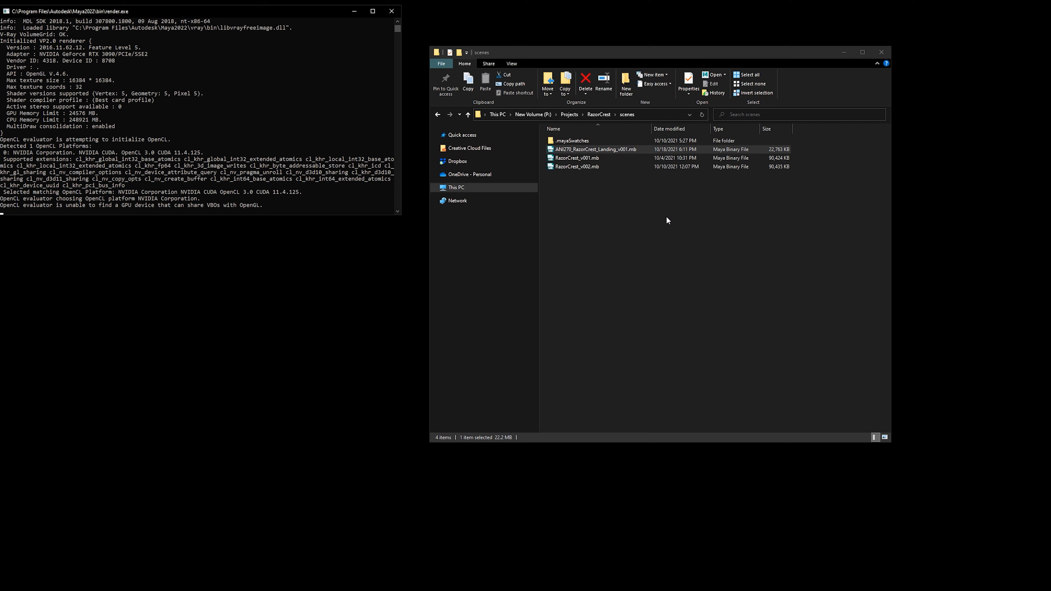
- Open the rendered Ship_v001.0001.exr from the RazorCrest project's images\v001\Ship folder, inspect it and close the viewer
click(605, 116)
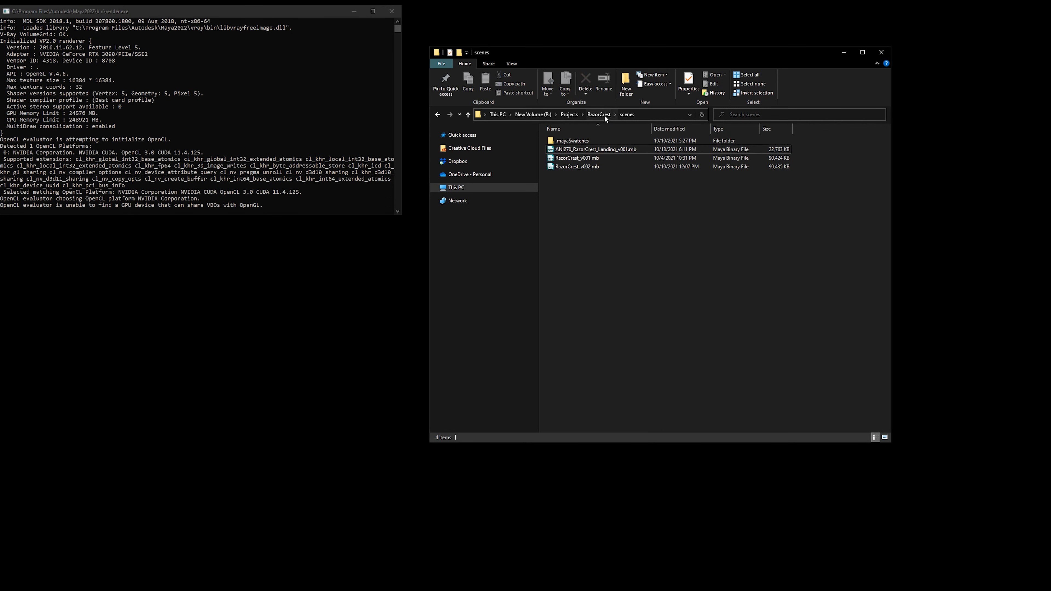
click(604, 114)
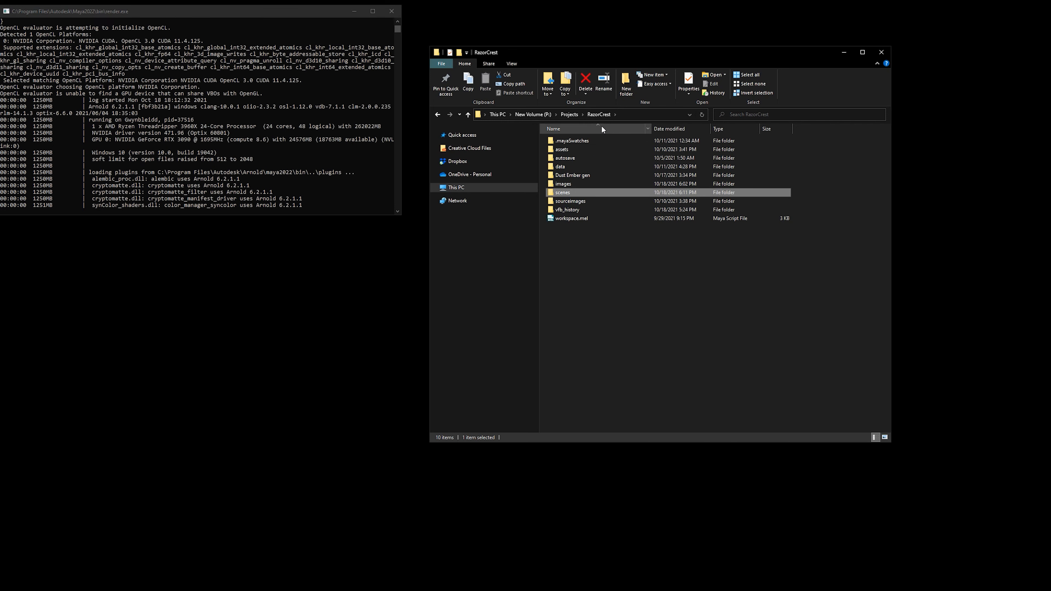
double_click(576, 183)
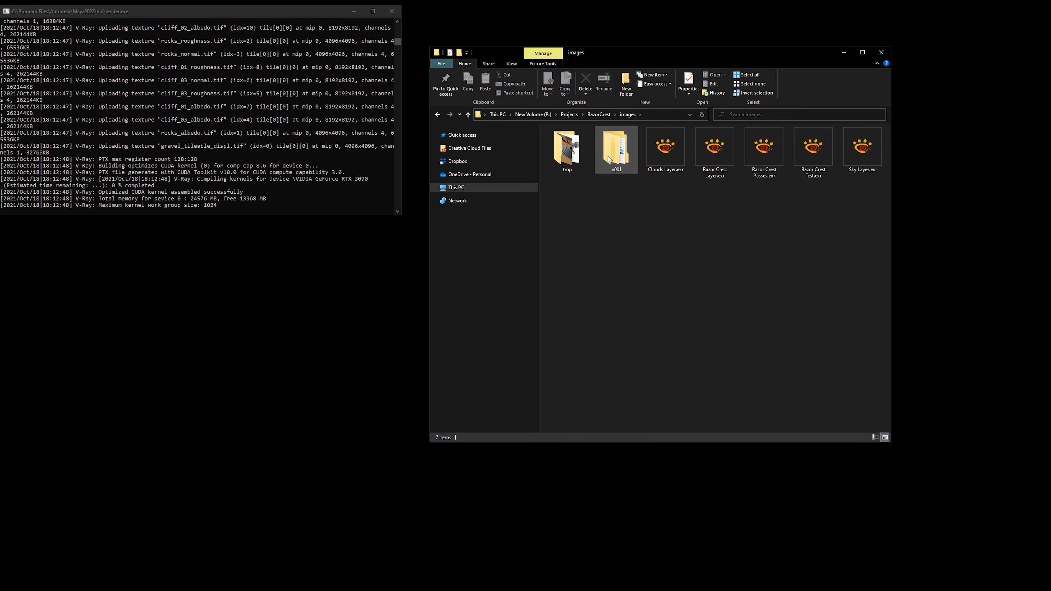
double_click(625, 172)
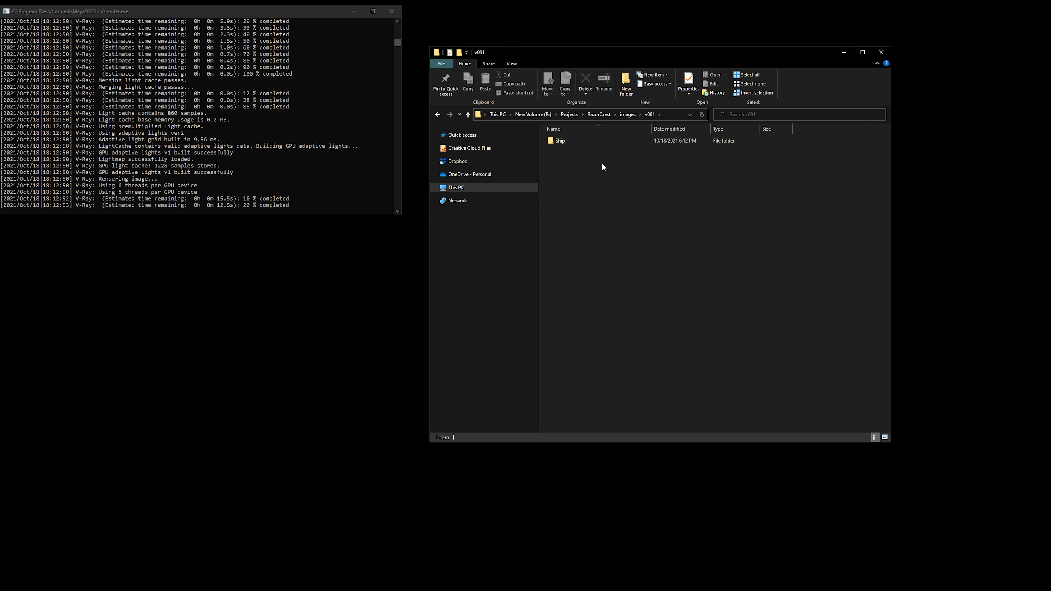
double_click(580, 137)
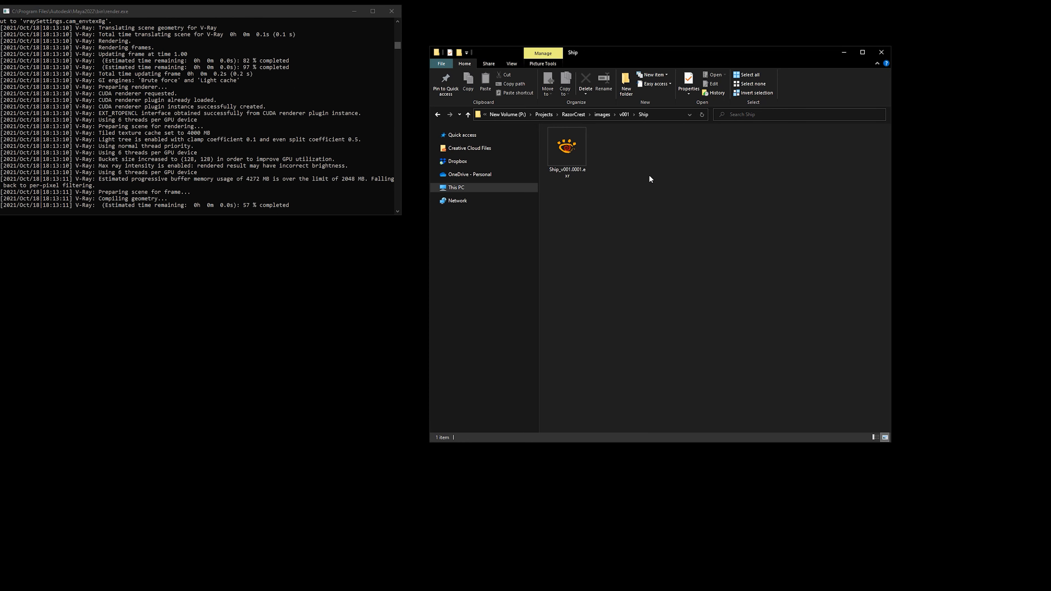
double_click(575, 163)
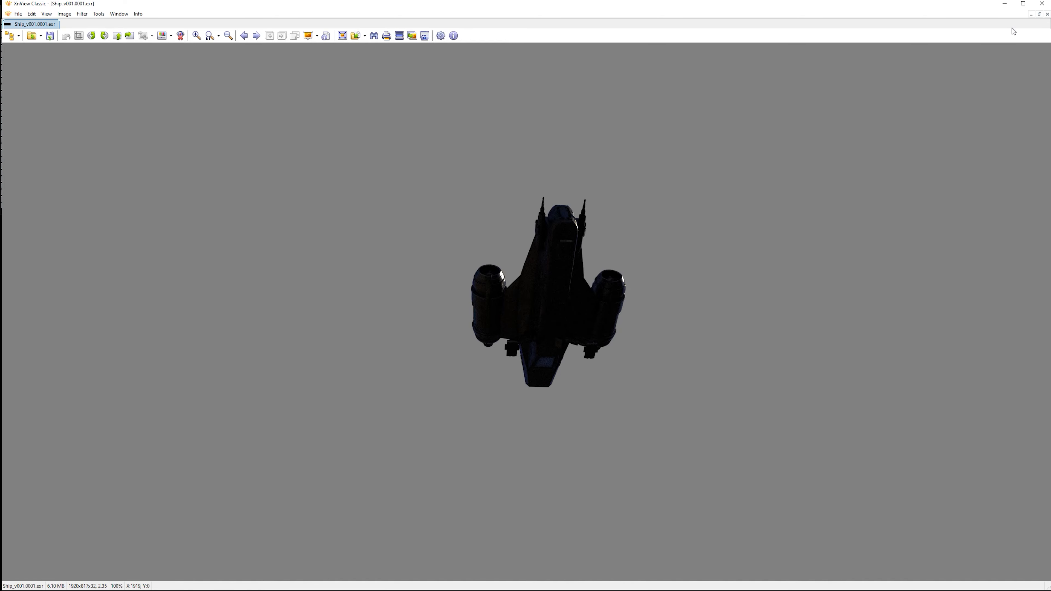
click(1042, 3)
- Inspect the rendered Environment_v001.0001.exr from the v001 Environment folder and close the viewer
key(alt+Up)
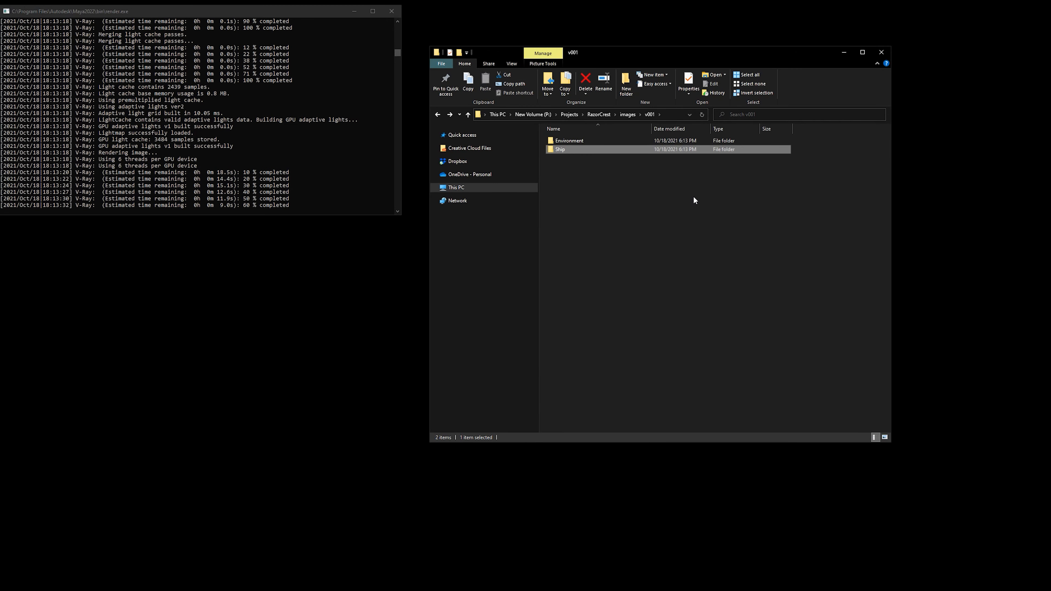
click(693, 197)
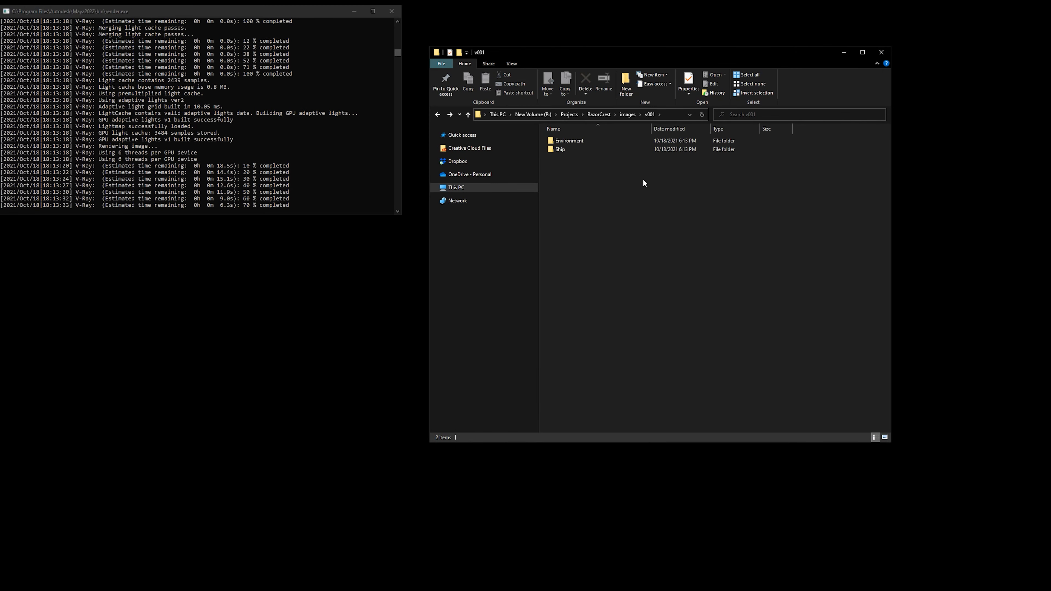
double_click(589, 139)
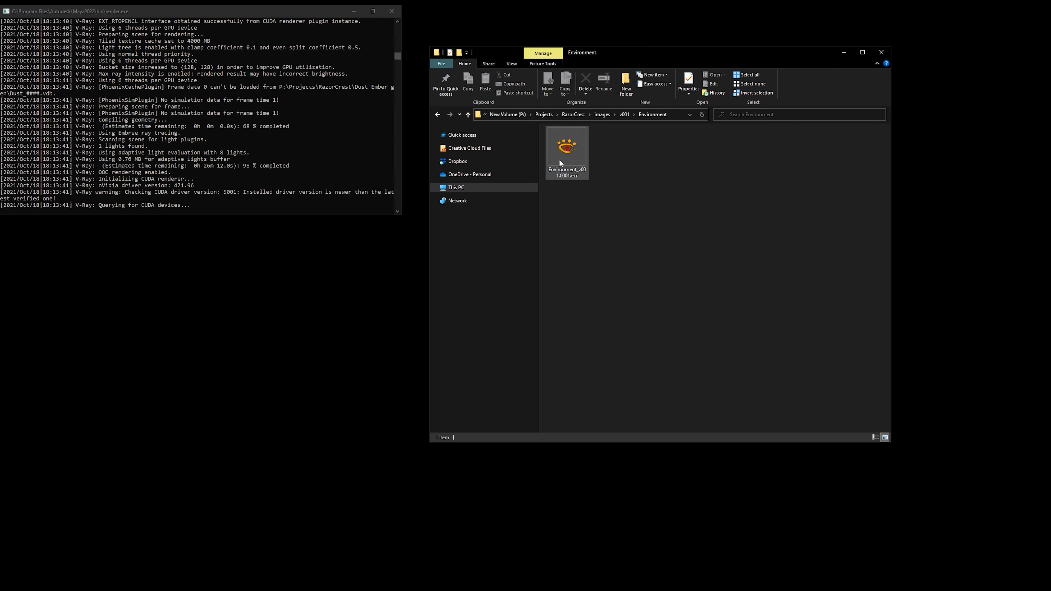
double_click(573, 152)
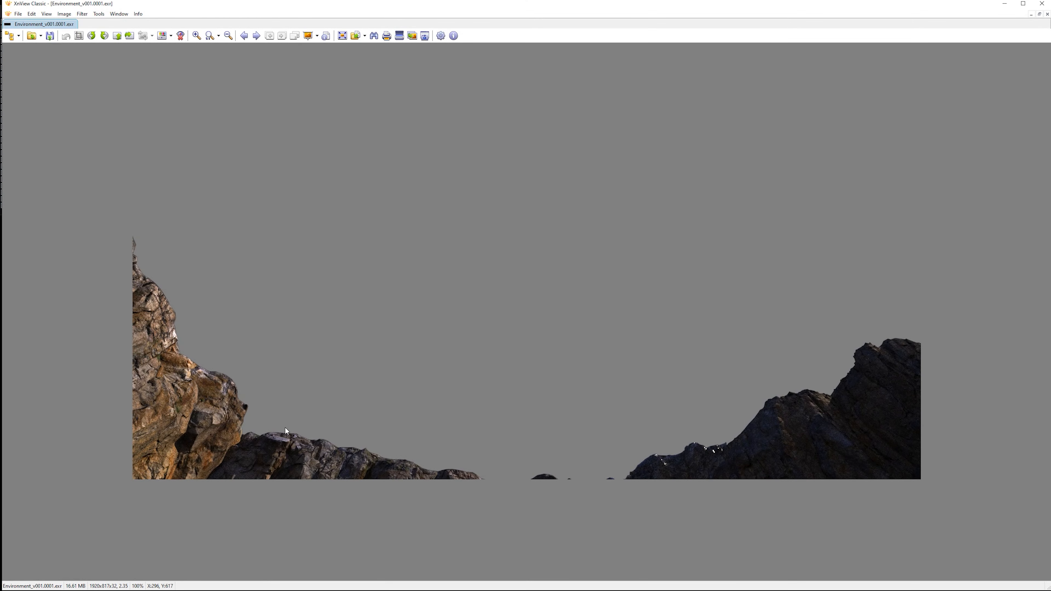
click(1041, 3)
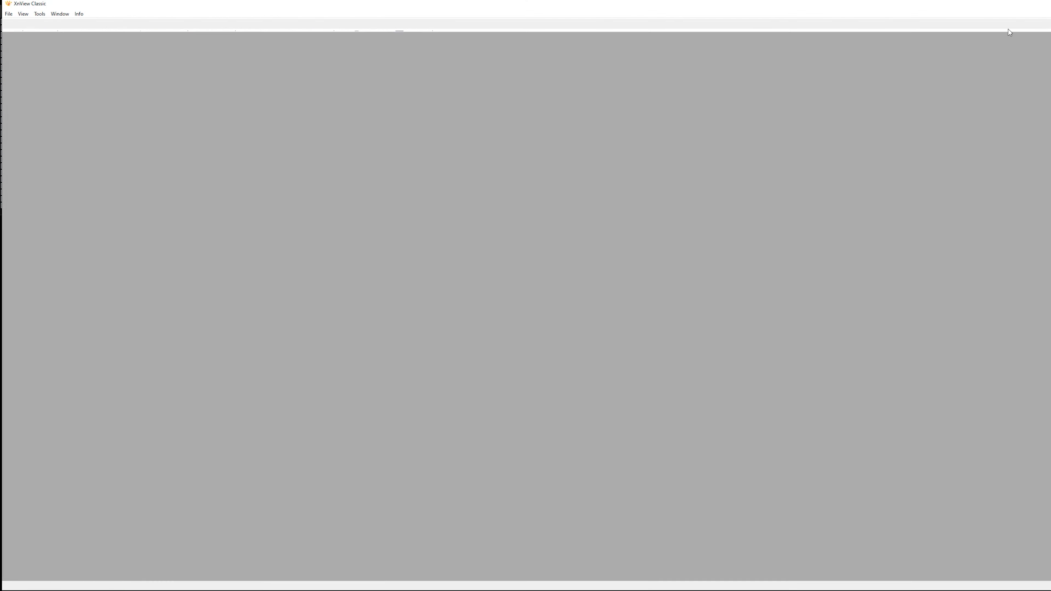
- Inspect the rendered Dust_v001.0001.exr from the v001 Dust folder and close the viewer
key(BackSpace)
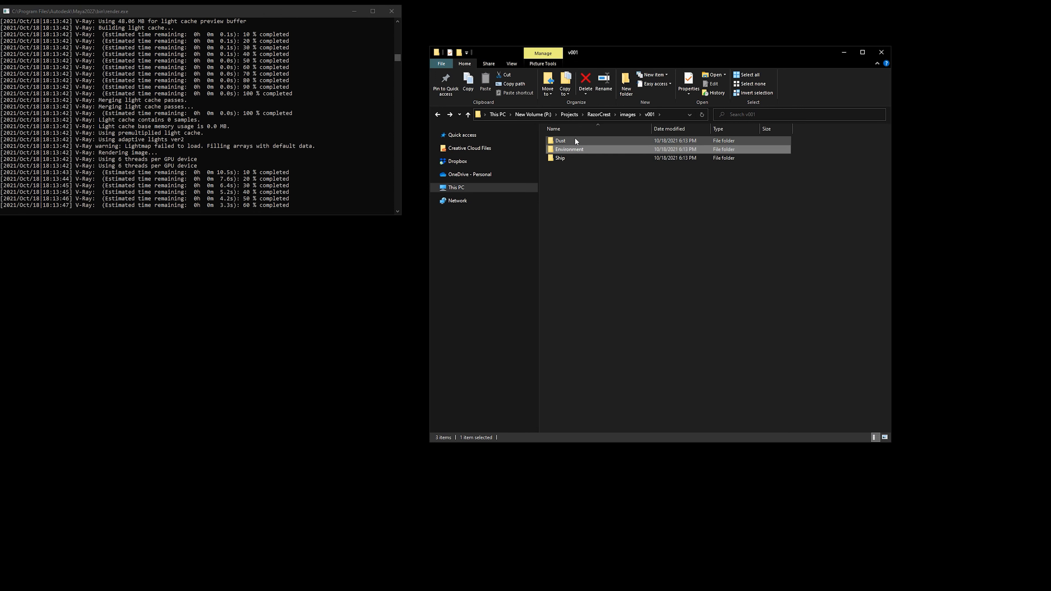
double_click(574, 137)
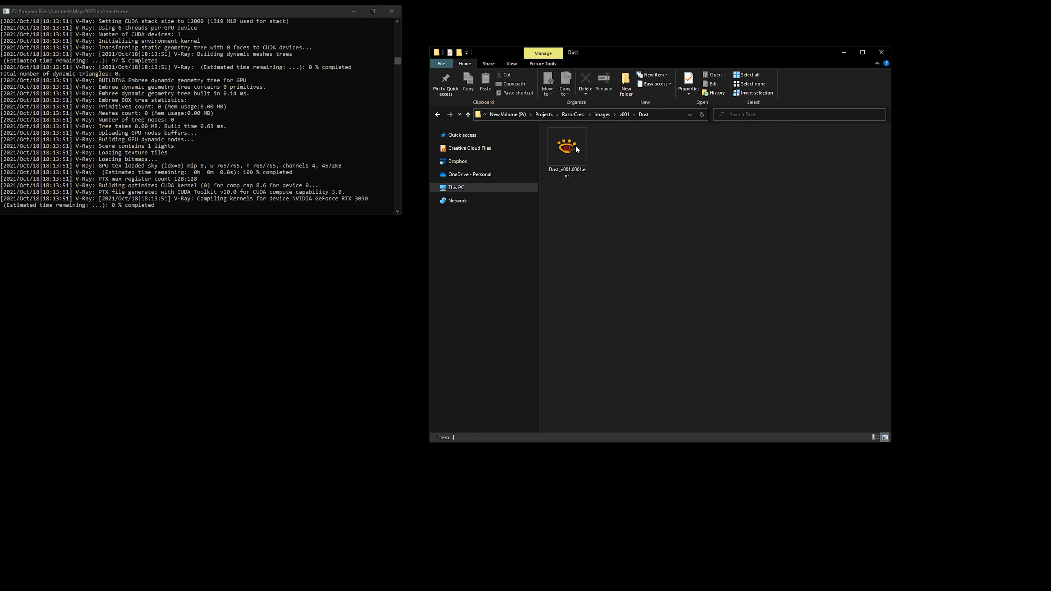
click(579, 155)
double_click(579, 155)
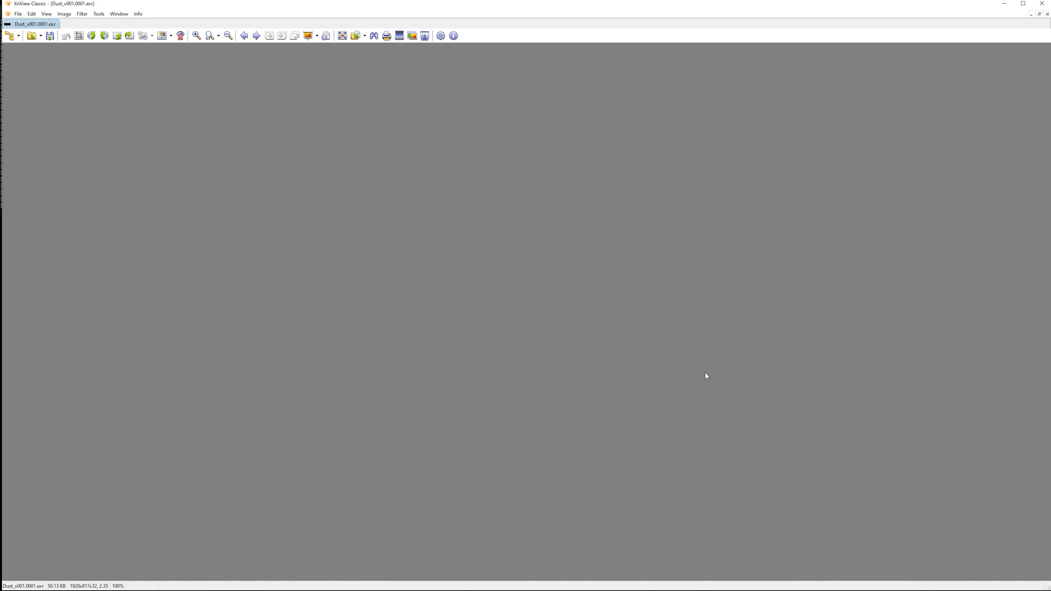
click(1042, 4)
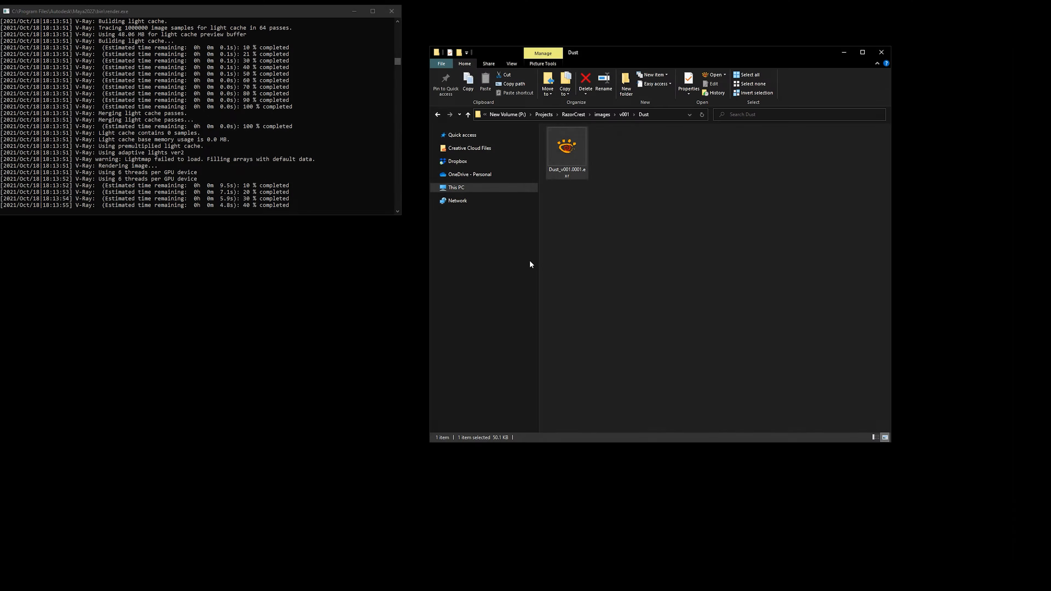
- Inspect the rendered Sky_v001.0001.exr from the v001 Sky folder and close the viewer
key(alt+Up)
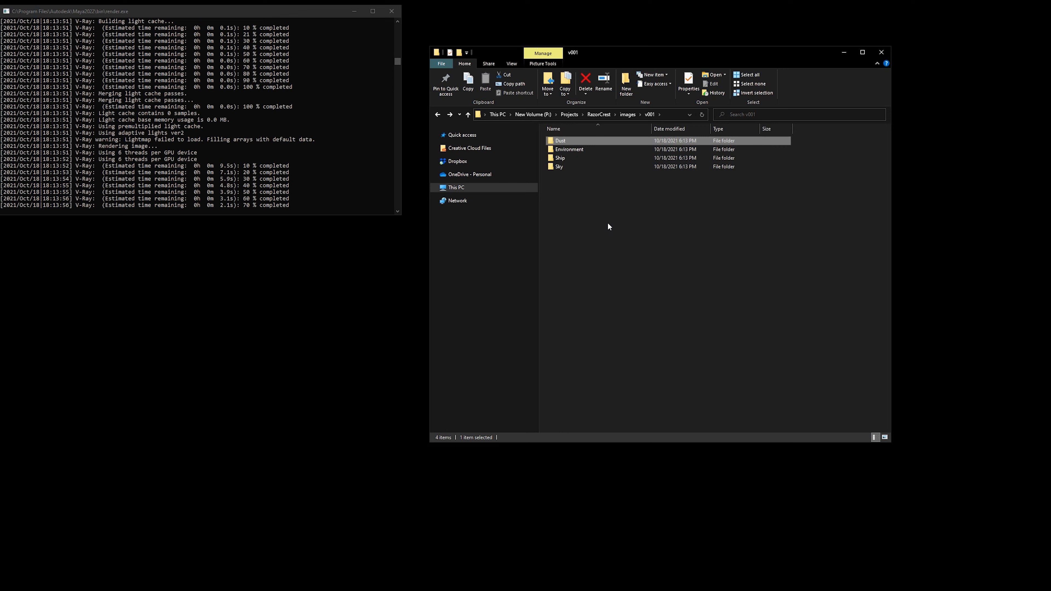
click(569, 167)
double_click(569, 168)
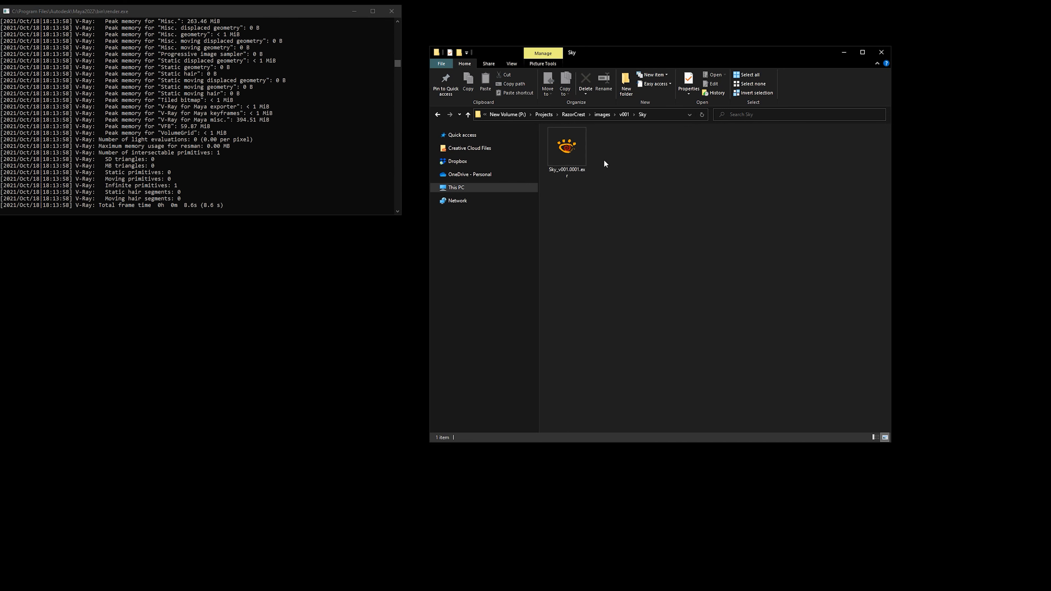
double_click(566, 148)
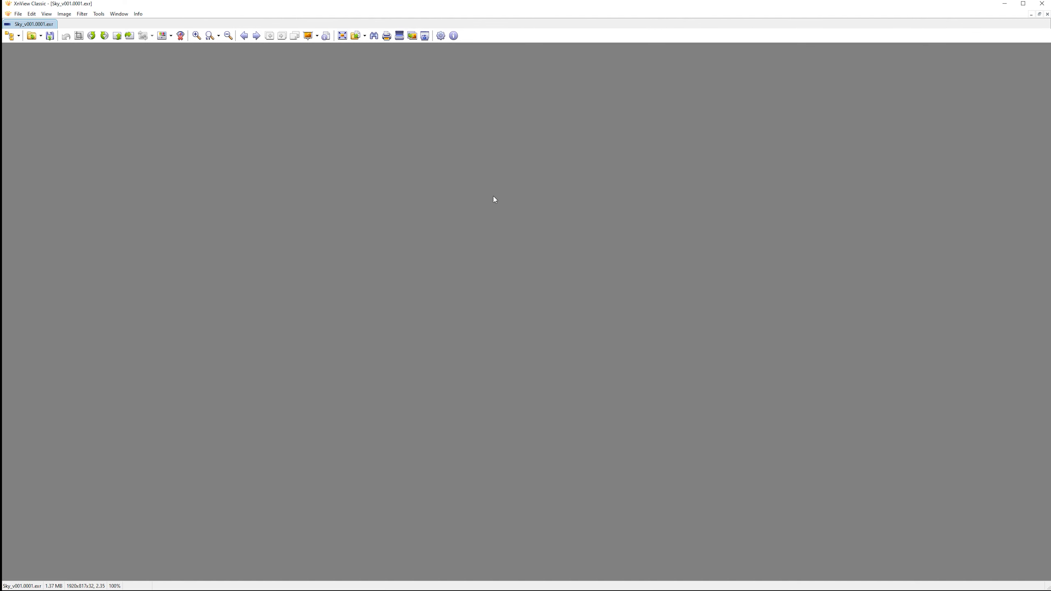
click(1041, 3)
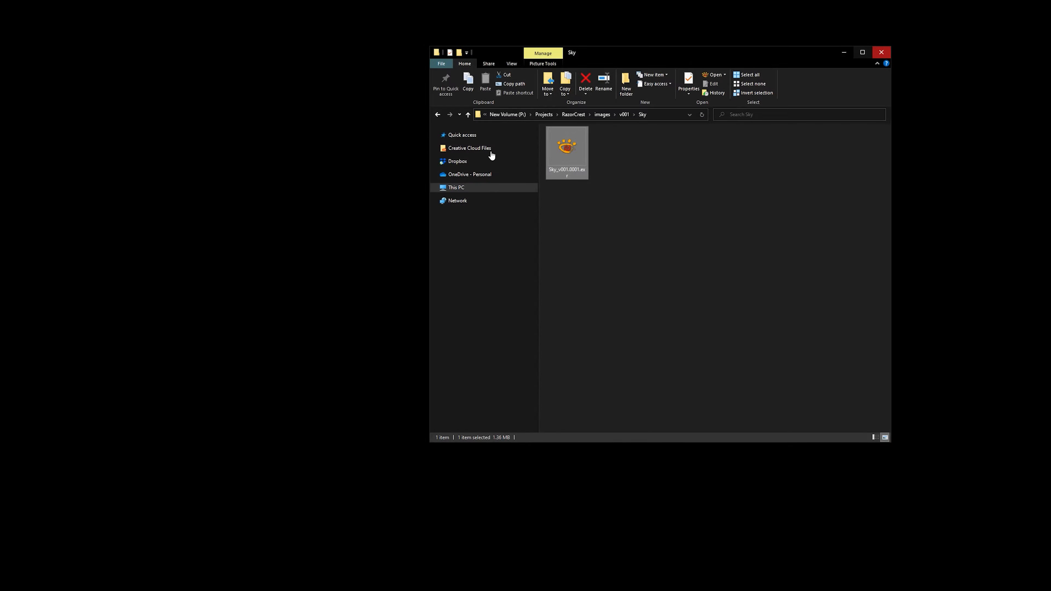
- Delete the v001 render folder from the RazorCrest project's images folder, and minimise File Explorer to return to Maya
key(alt+Left)
click(723, 194)
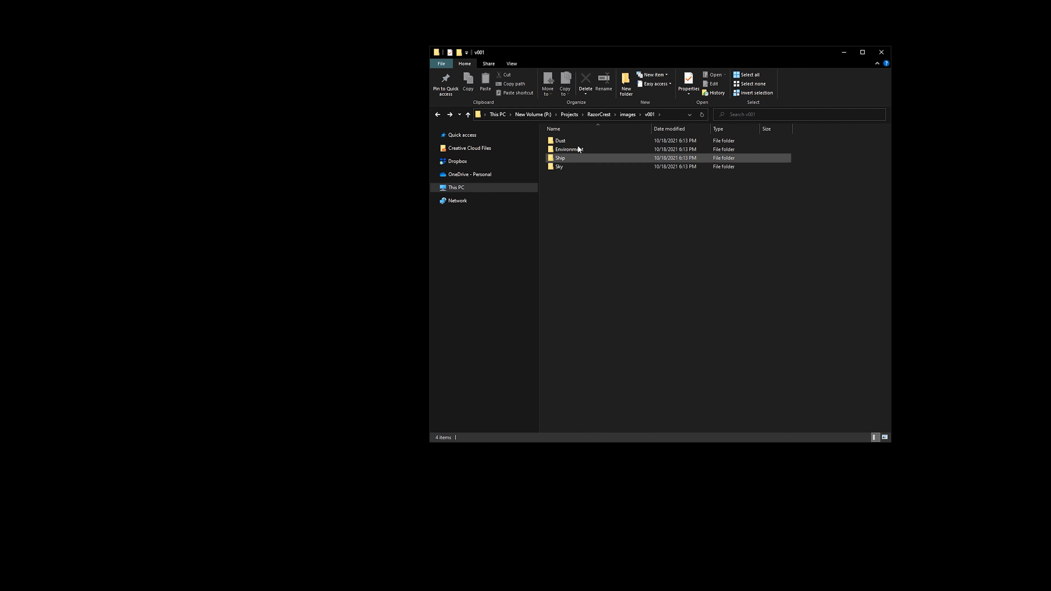
drag(652, 178, 590, 133)
click(618, 190)
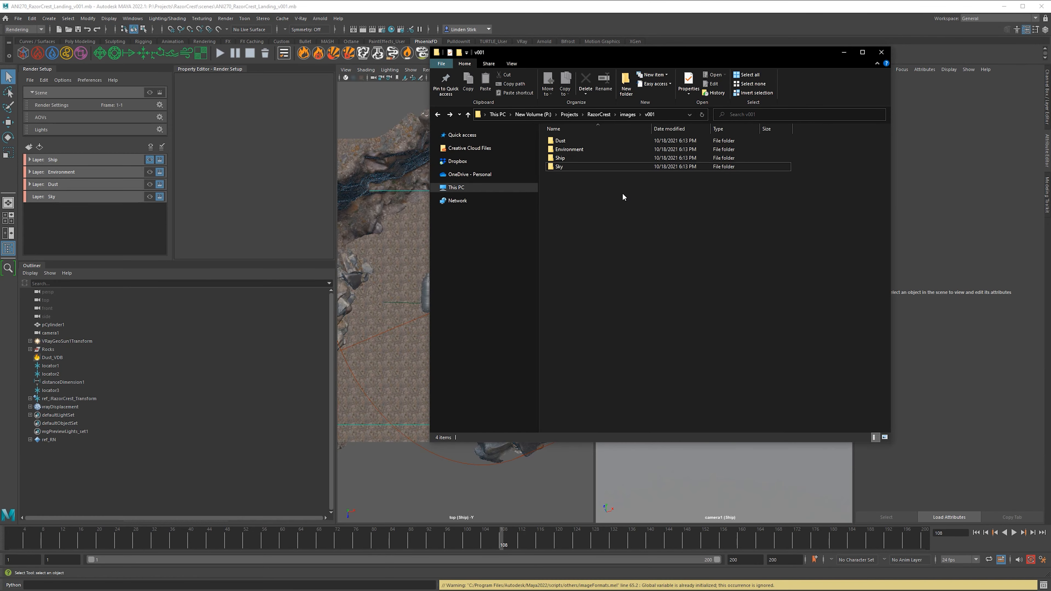
click(629, 115)
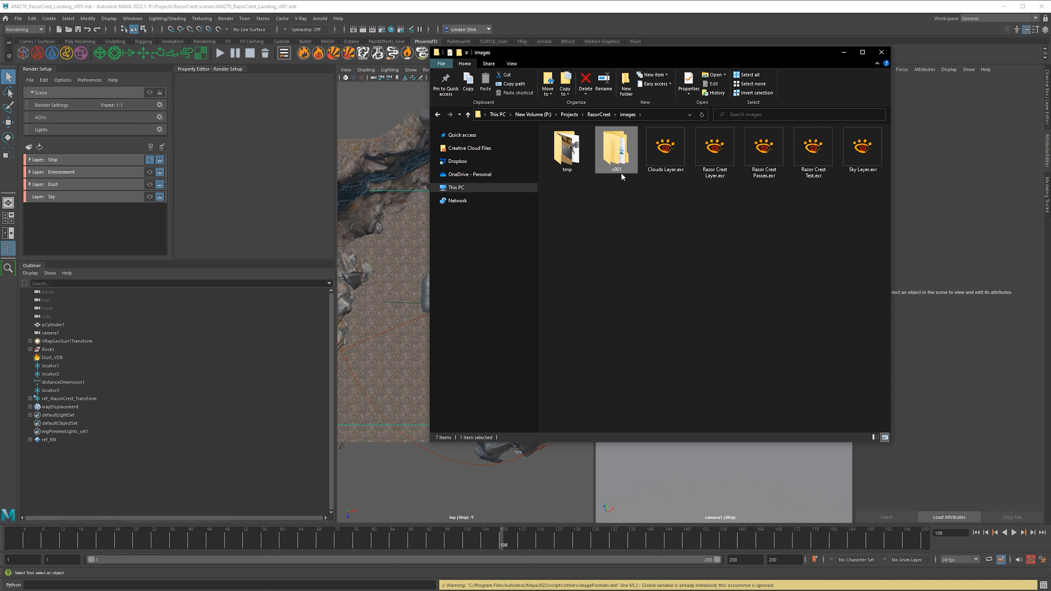
key(Delete)
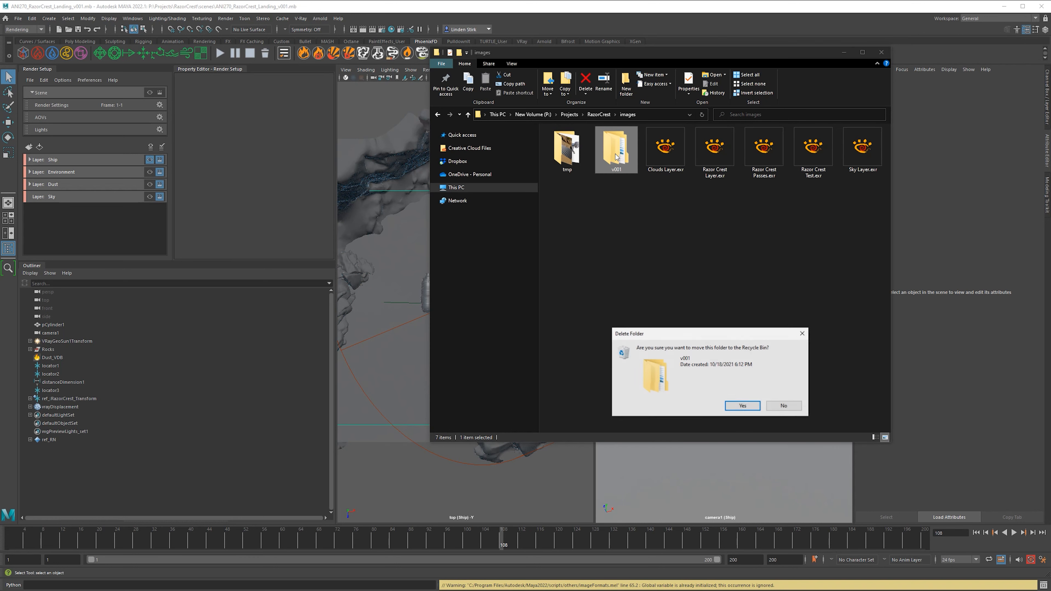
key(Return)
click(646, 33)
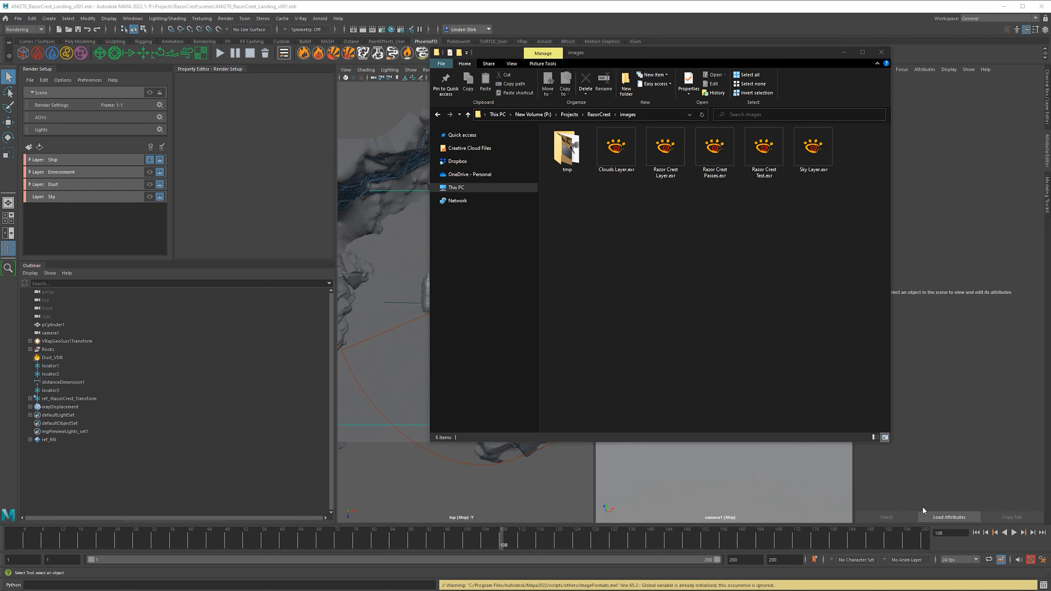
click(843, 52)
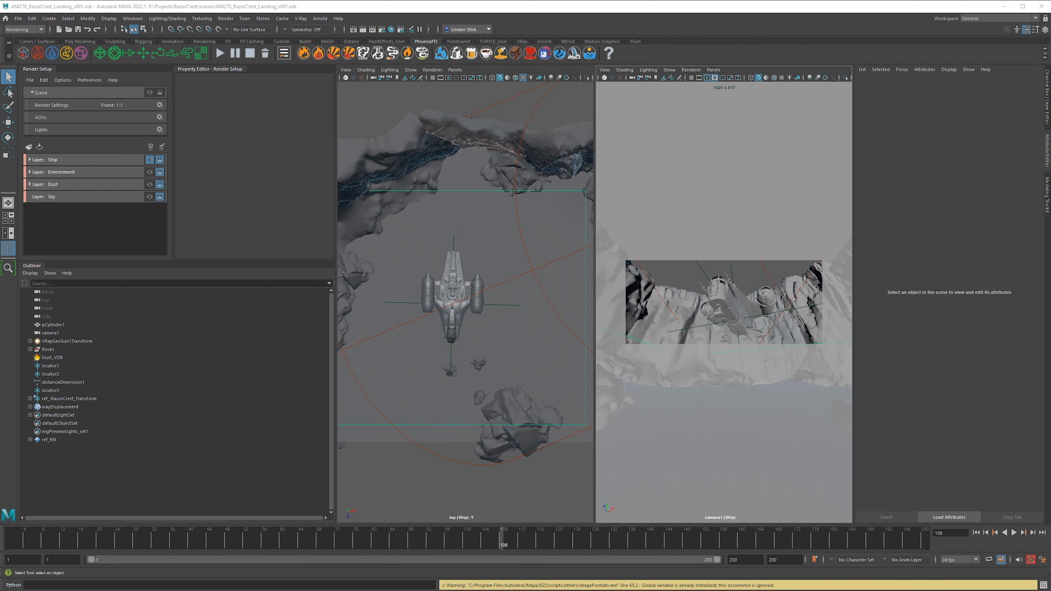
- Move the timeline to frame 200 and set the Ship layer's render start and end frames to 200
click(924, 543)
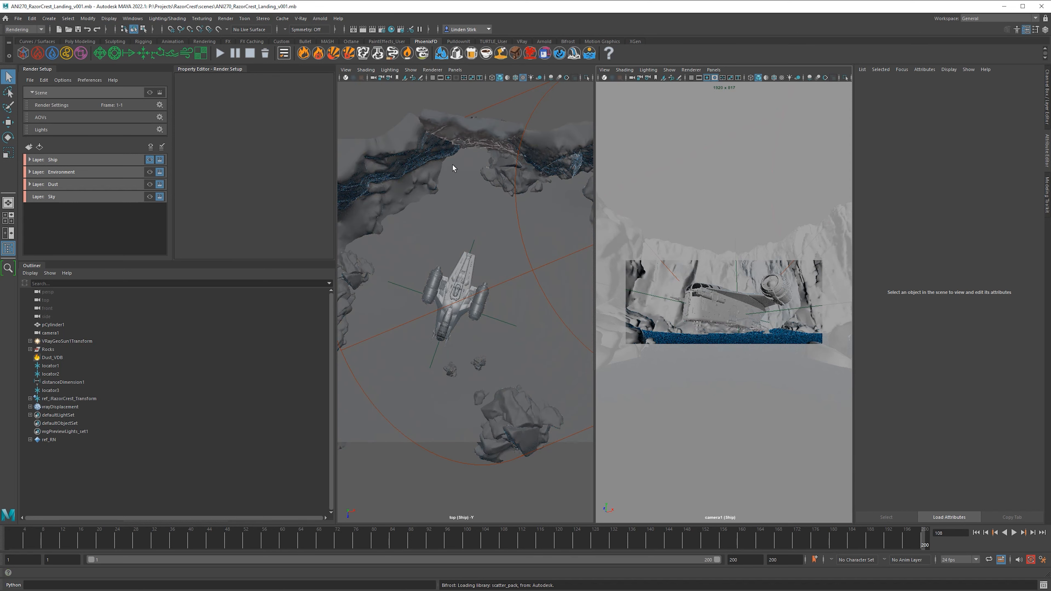
click(93, 162)
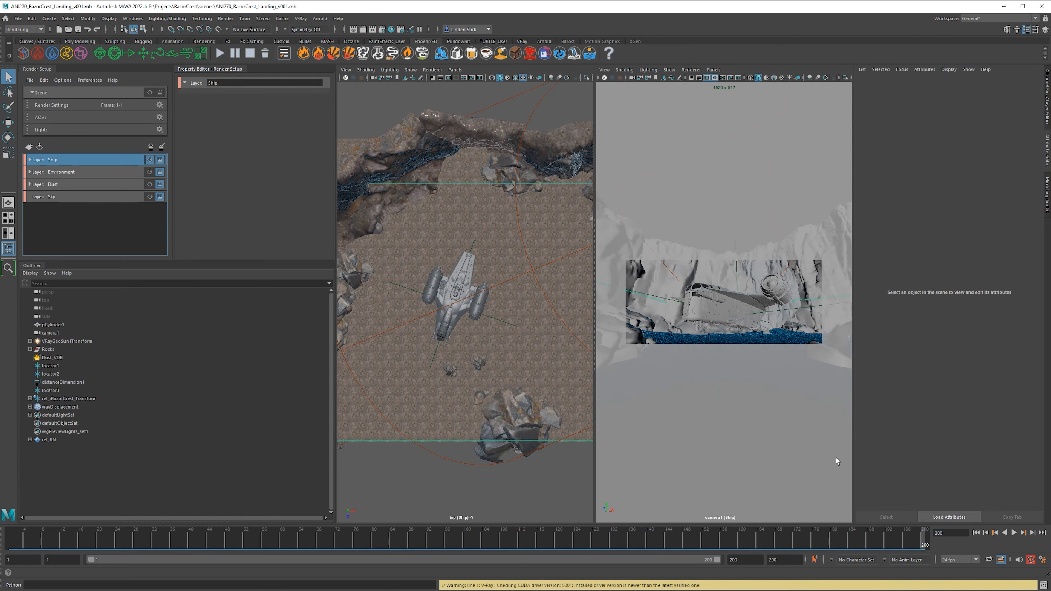
click(381, 29)
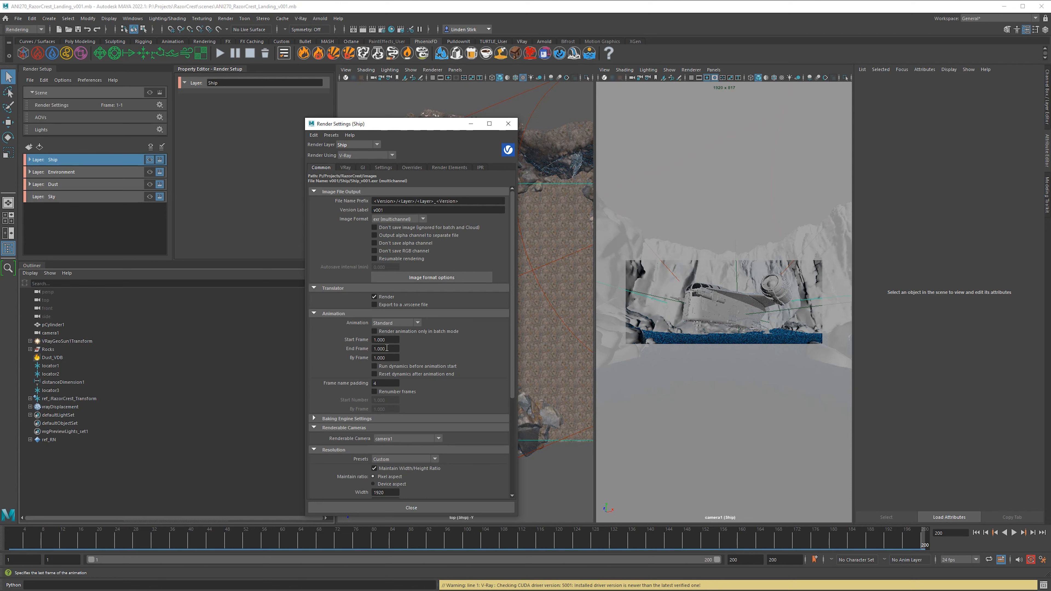
click(385, 340)
text(4)
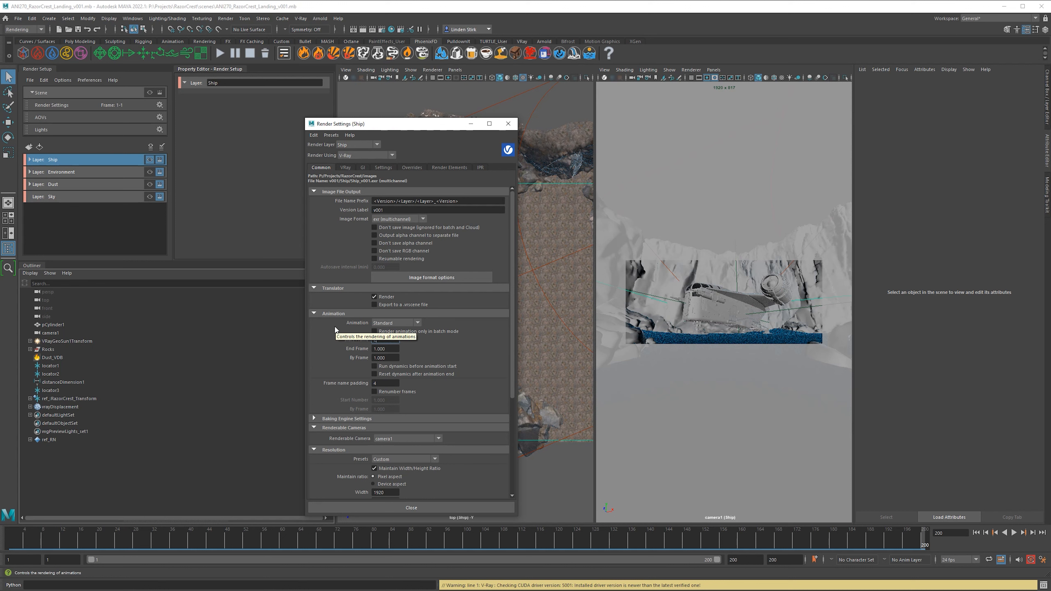
key(Tab)
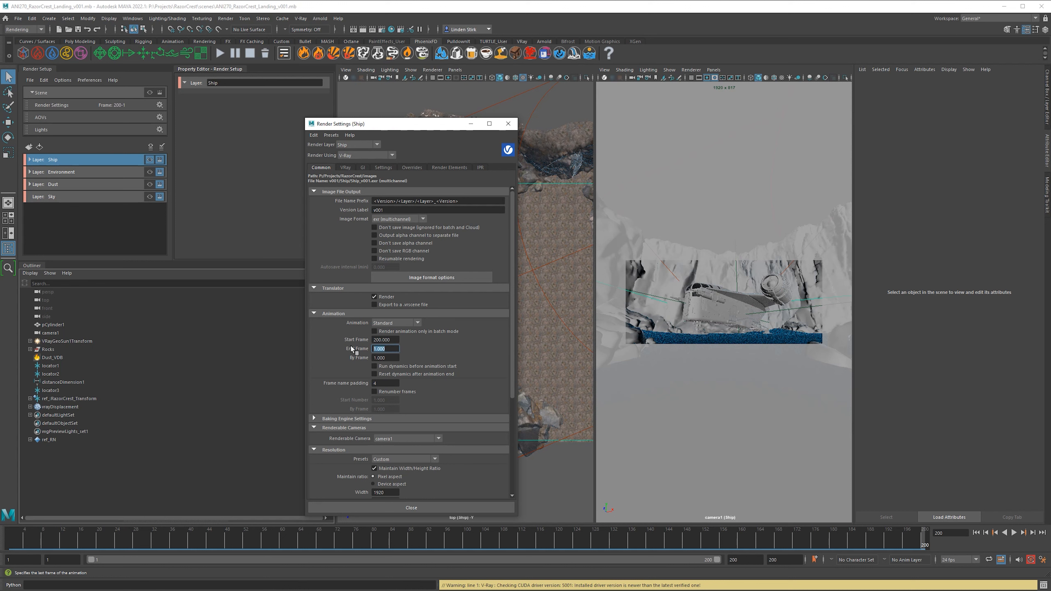
text(200)
key(Return)
- Change the animation's start frame to 1 in the Ship layer's render settings and return it to 200
click(381, 339)
drag(394, 340, 333, 336)
text(1)
key(Return)
text(200)
key(Return)
- Go through the Ship, Environment, Dust and Sky layers in the render setup, reselect Ship and close the render settings
click(720, 146)
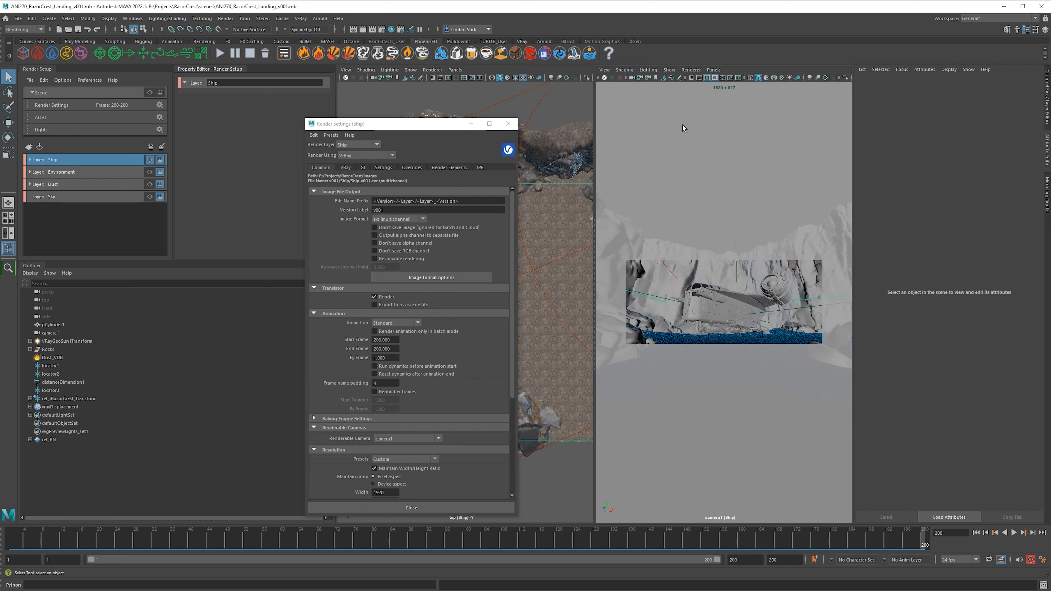
click(575, 99)
click(660, 100)
click(68, 159)
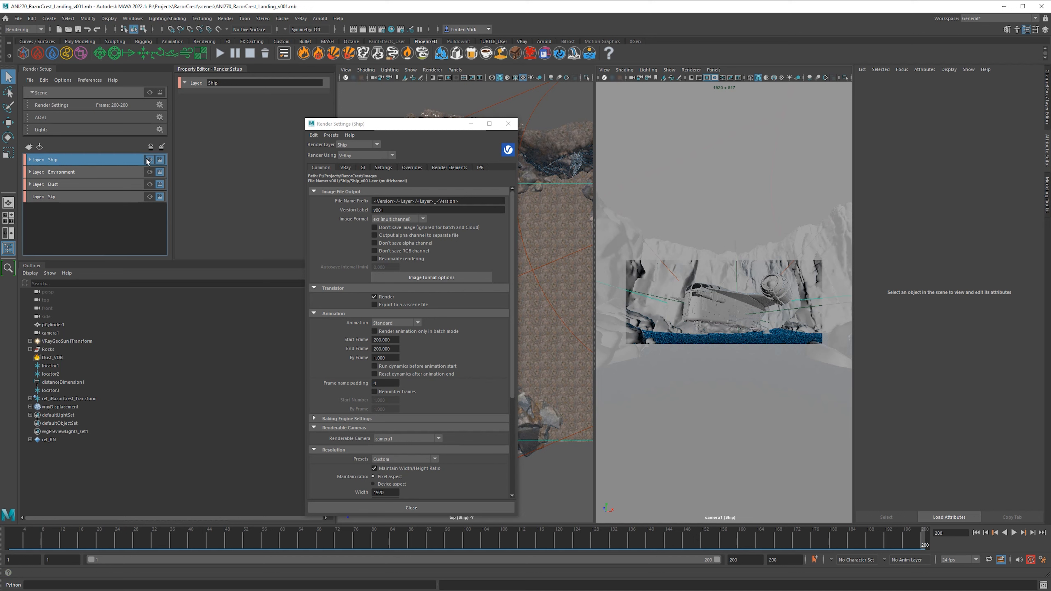
click(114, 172)
click(100, 184)
click(104, 196)
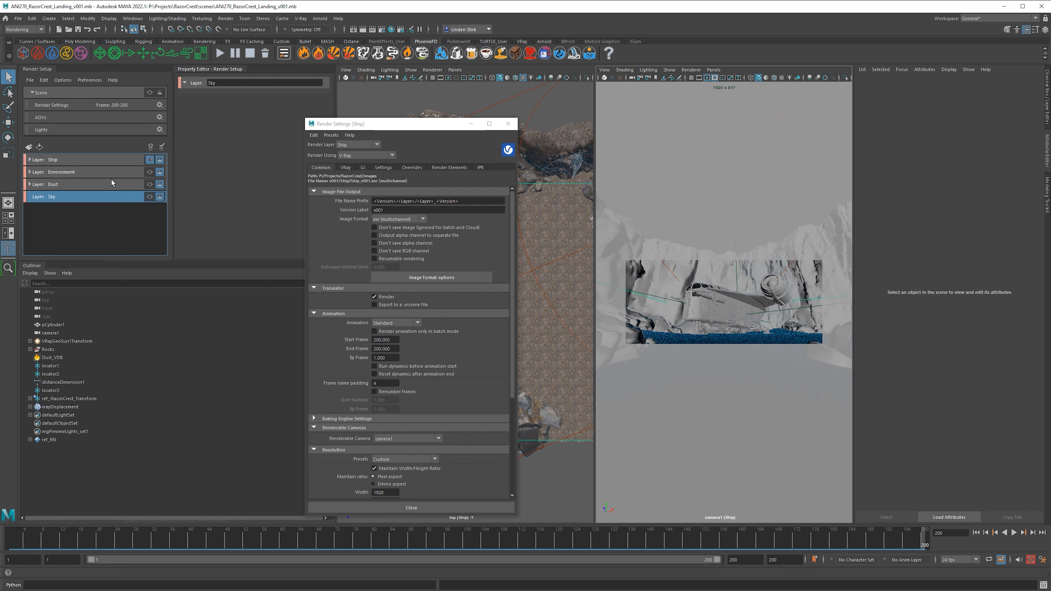
click(116, 160)
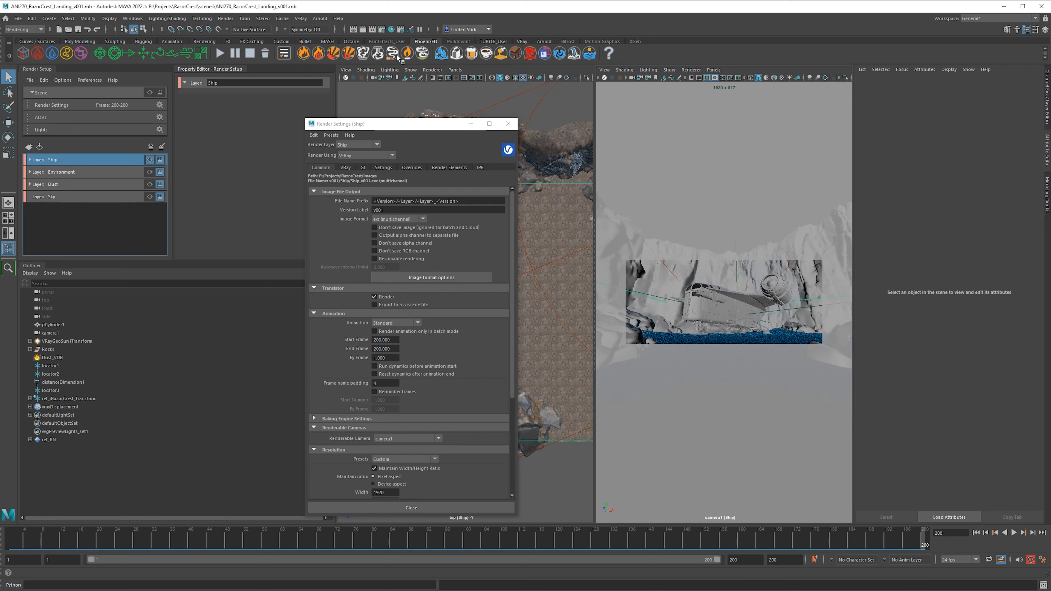
click(508, 123)
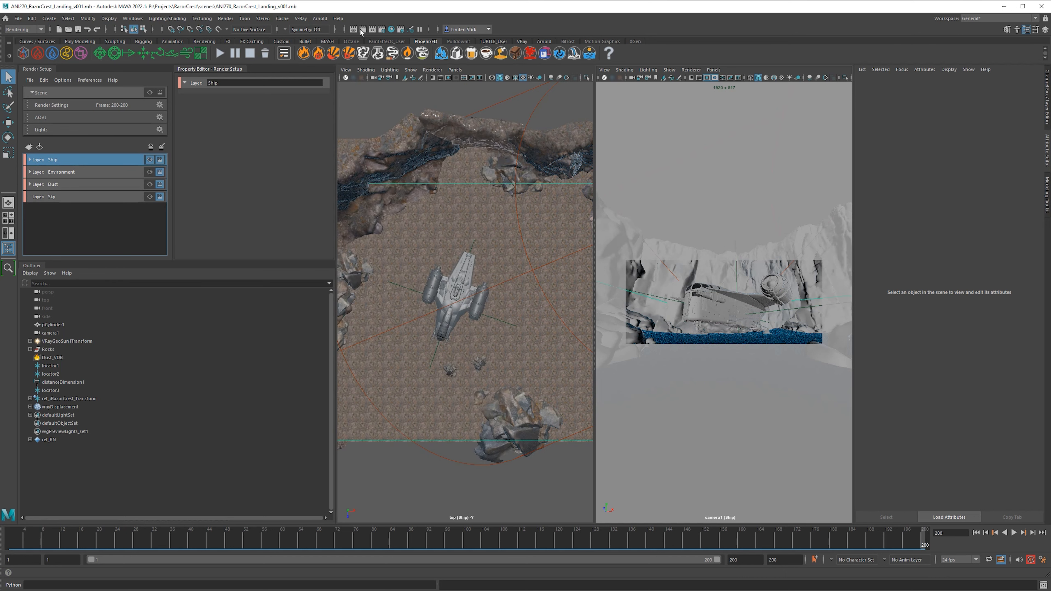
- Render the Ship layer at frame 200 and check its output in the v001 Ship folder in File Explorer, closing the frame buffer when done
click(363, 30)
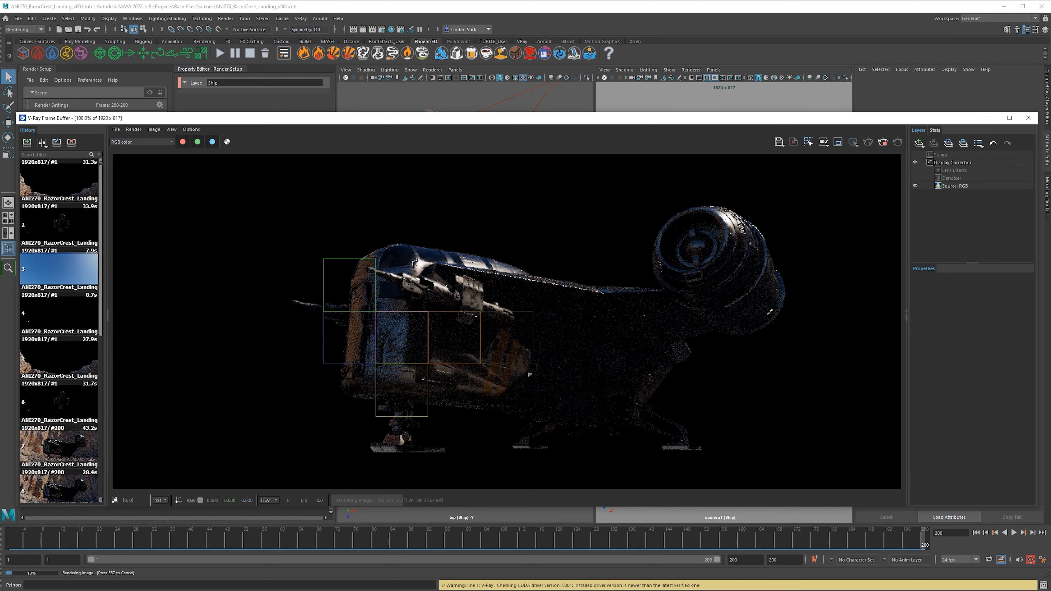
key(alt+Tab)
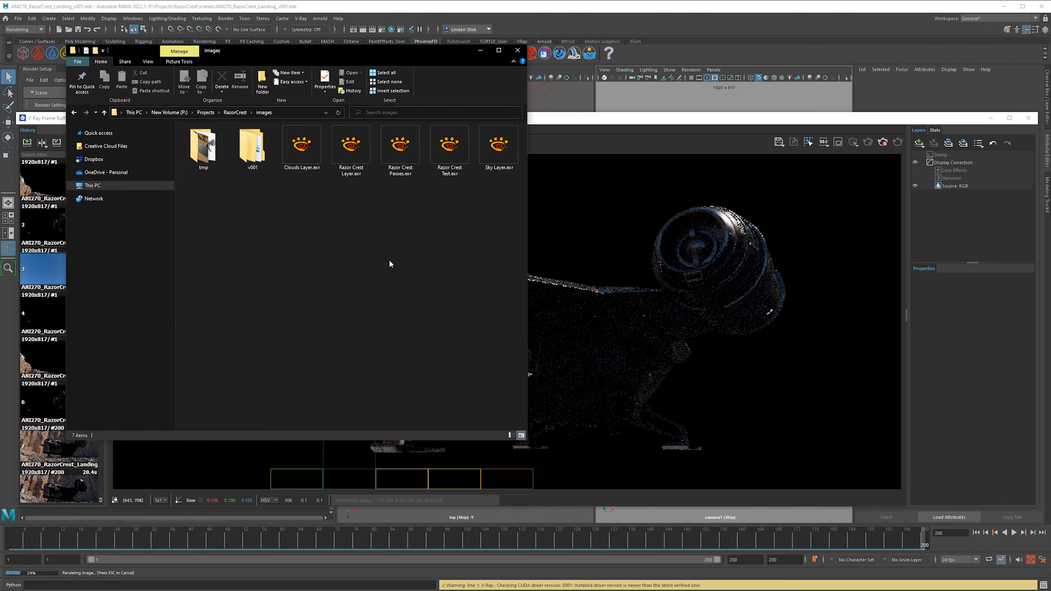
double_click(257, 155)
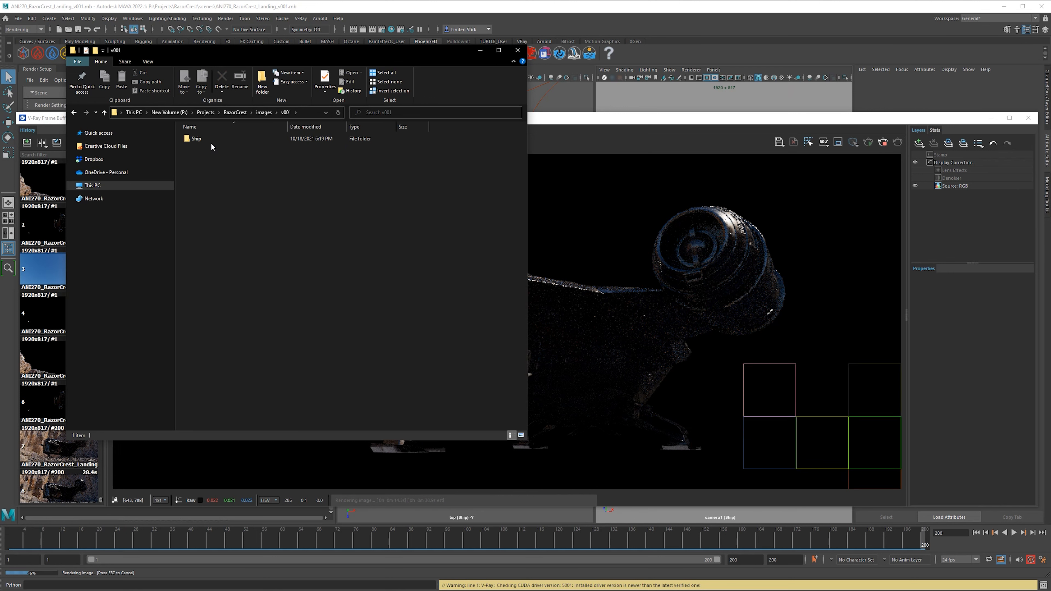
click(211, 142)
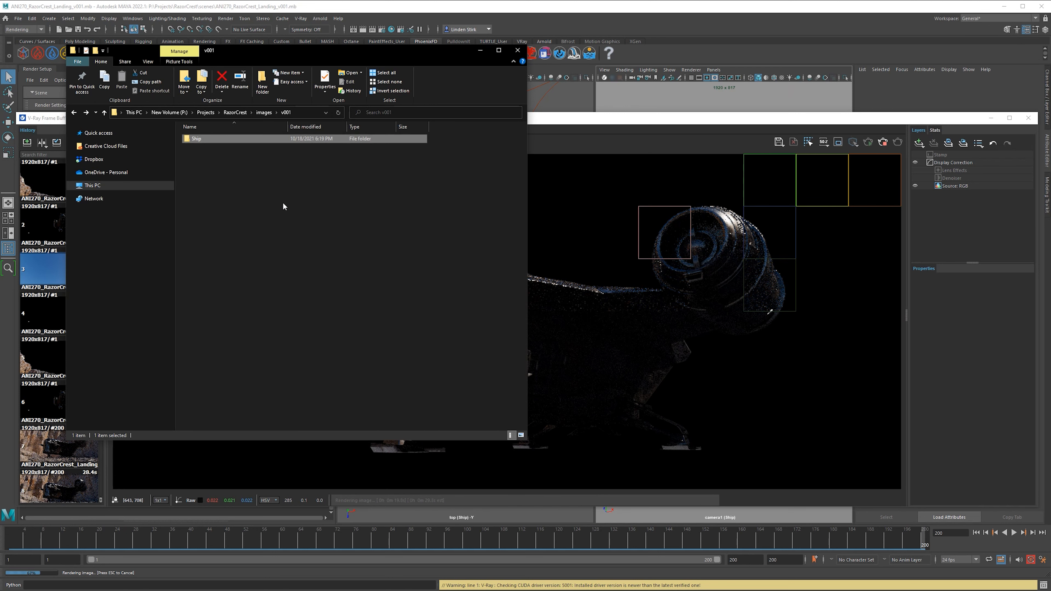
click(393, 205)
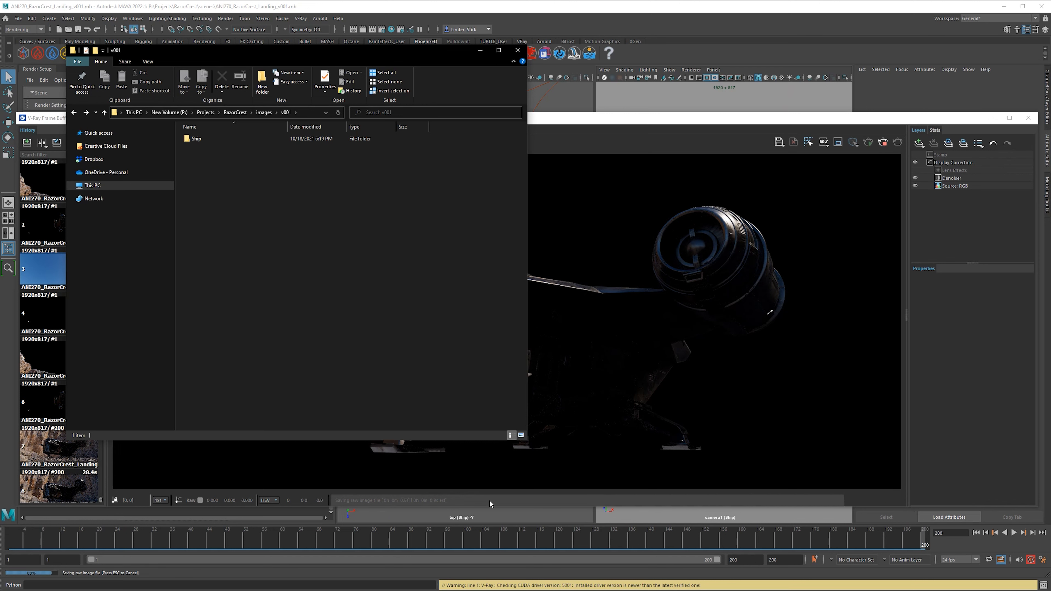
double_click(198, 140)
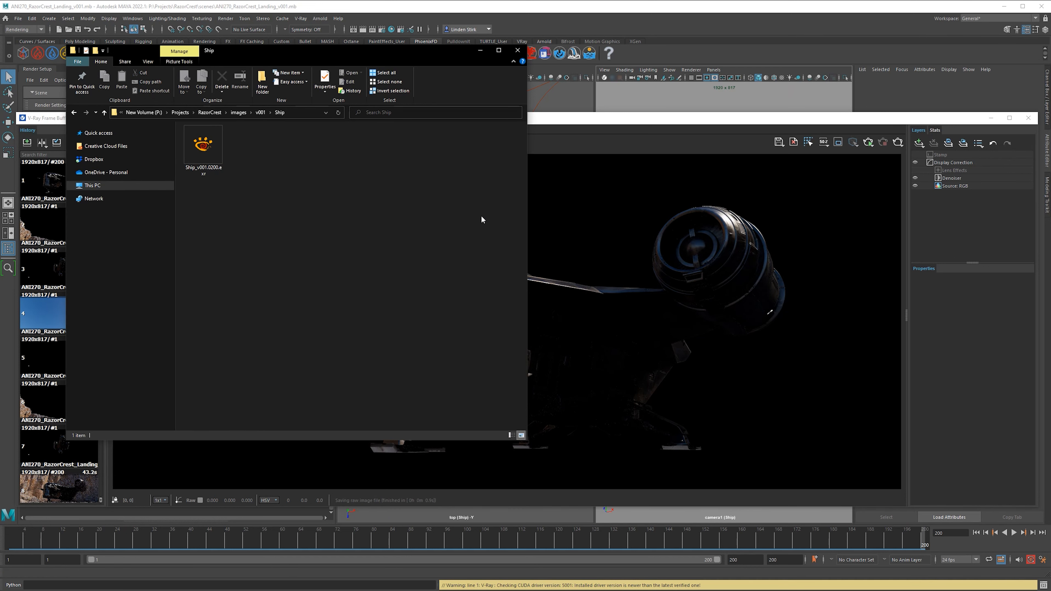
click(720, 122)
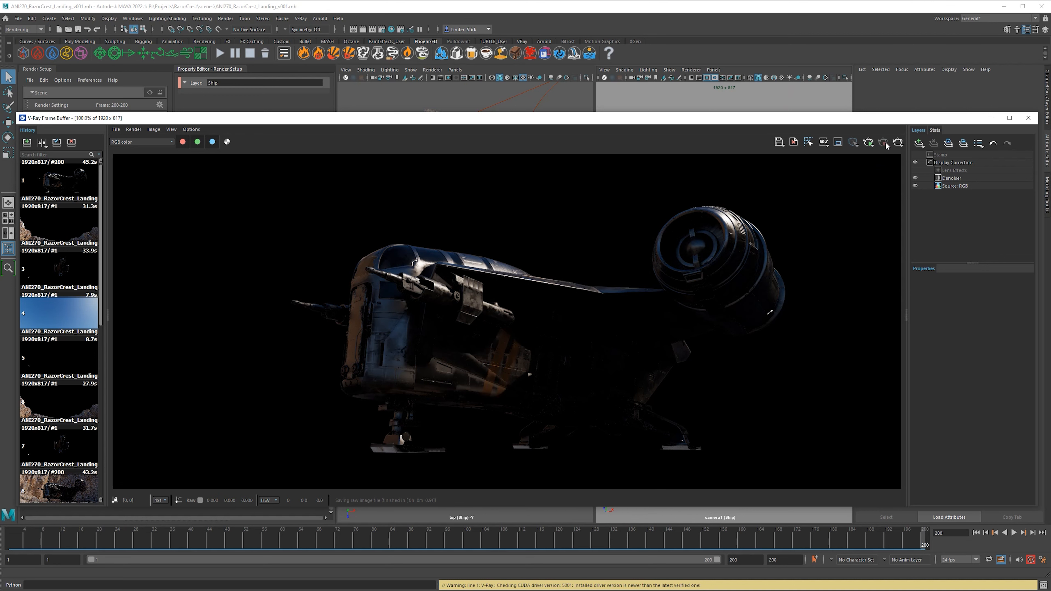
click(1029, 117)
- Make Environment the visible render layer and render it at frame 200
click(114, 171)
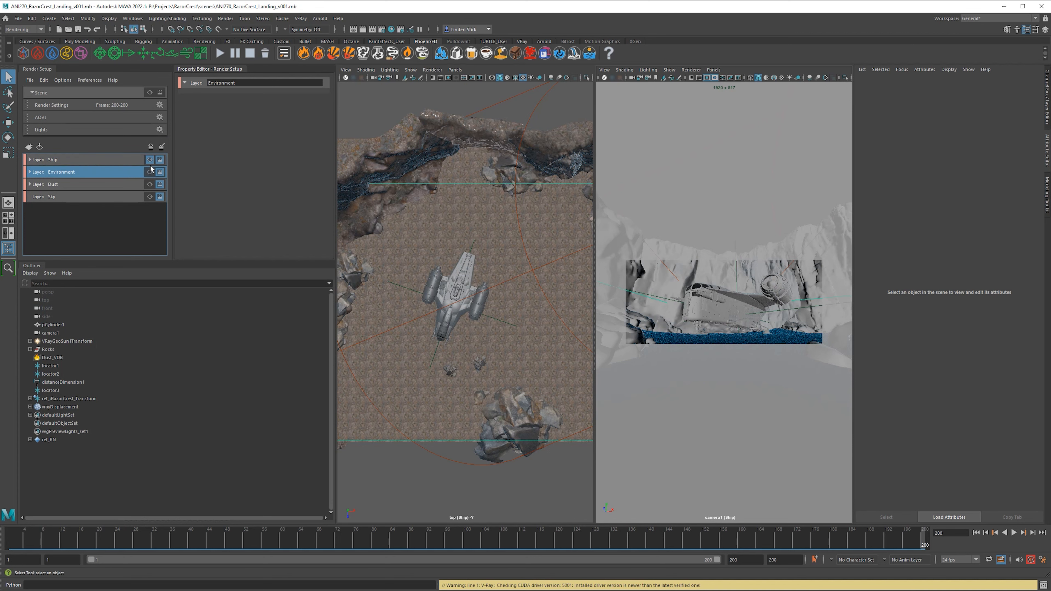
click(150, 172)
click(362, 29)
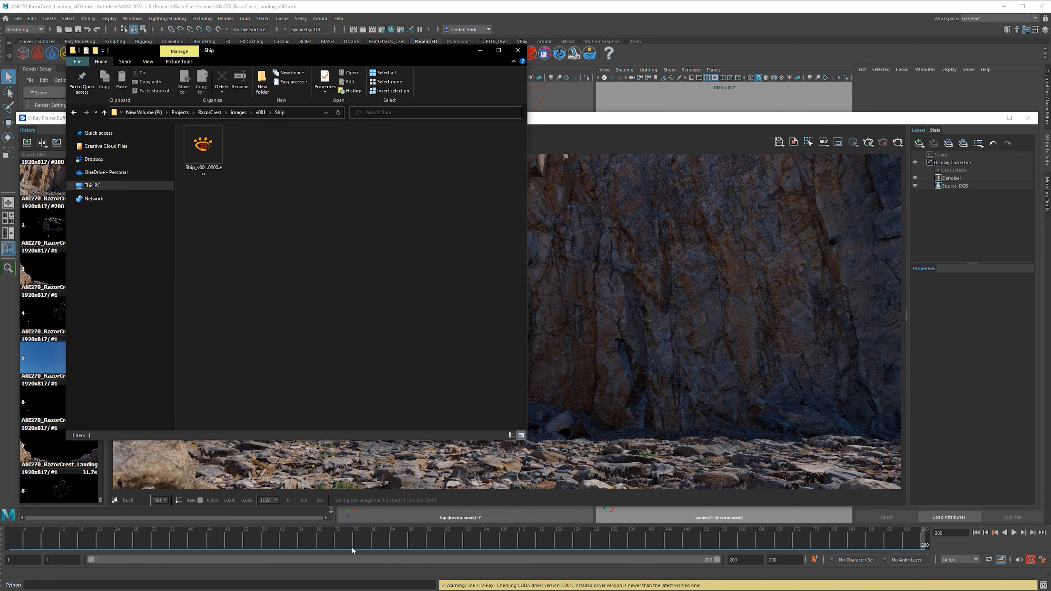
- Check the render output in the v001 Environment folder in File Explorer, and minimise the V-Ray Frame Buffer to return to Maya
key(BackSpace)
double_click(205, 139)
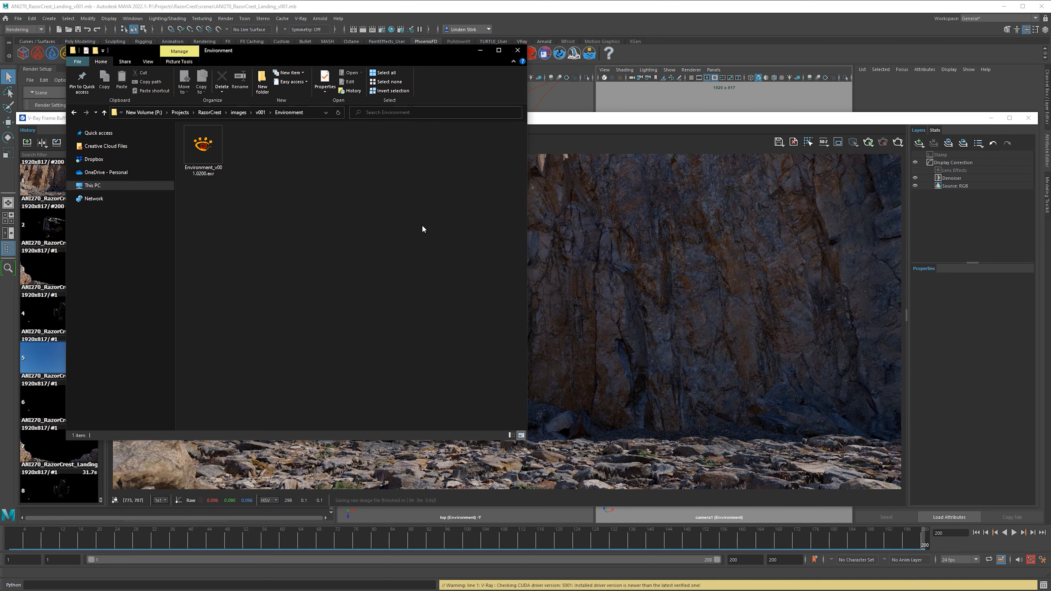
click(657, 47)
click(991, 118)
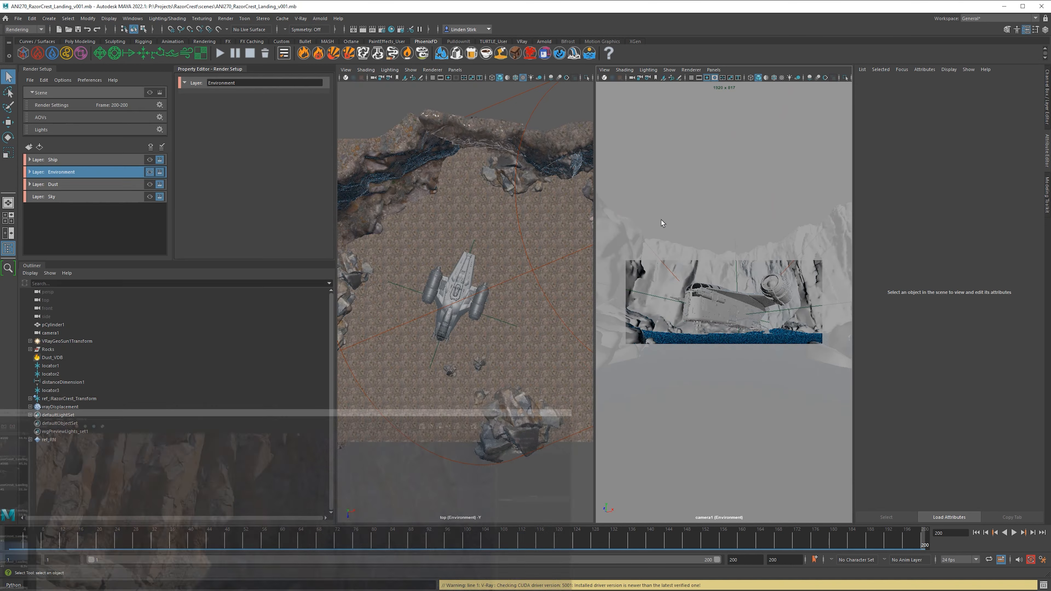
- Make Dust the visible render layer for rendering at frame 200
click(149, 184)
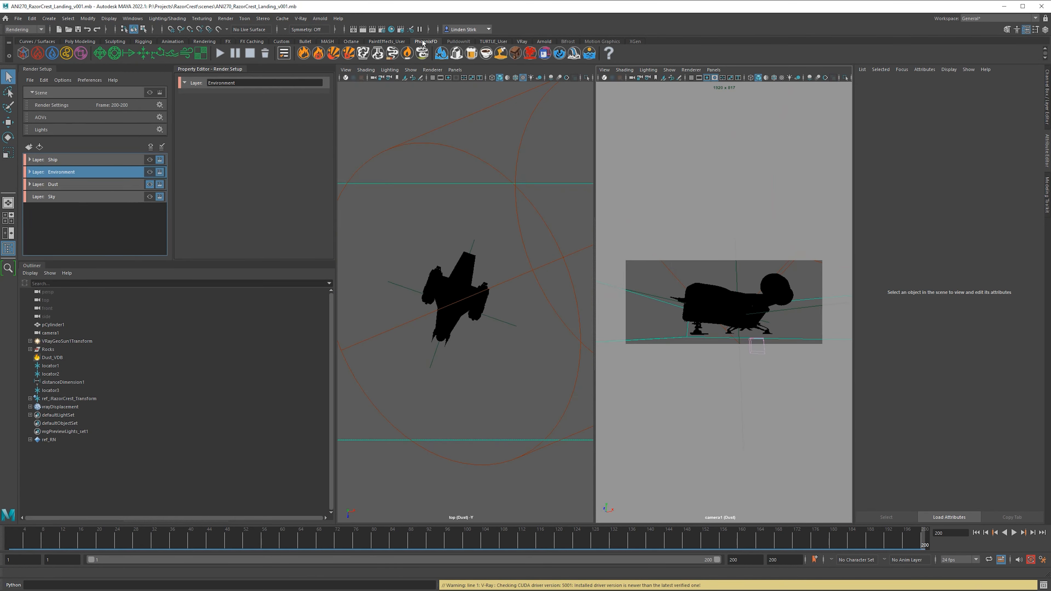
- Render the current frame of the Dust layer, switch the visible render layer to Sky and render its frame as well
click(358, 29)
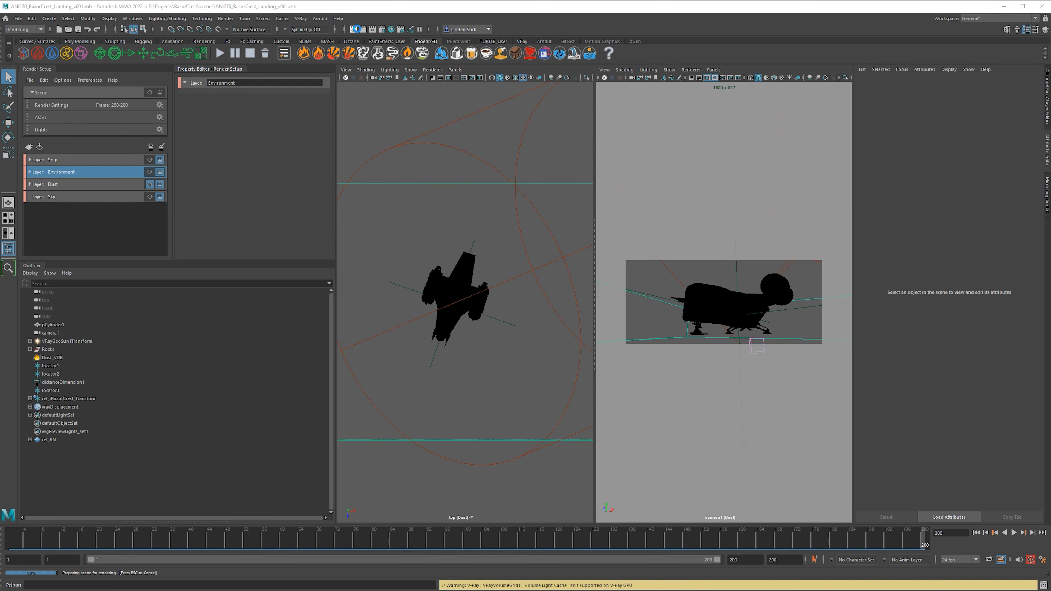
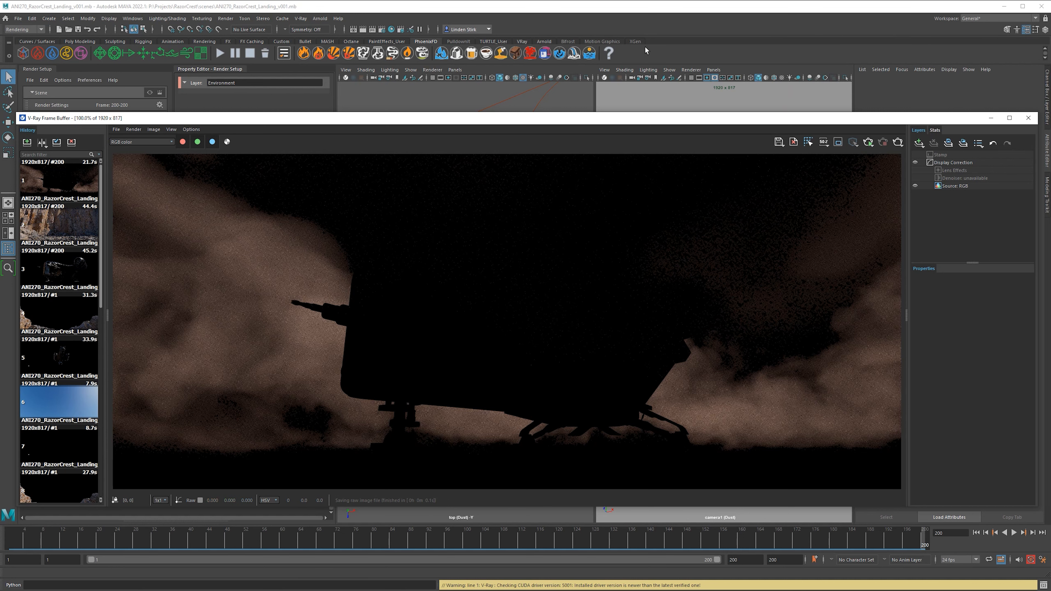
click(990, 118)
click(109, 196)
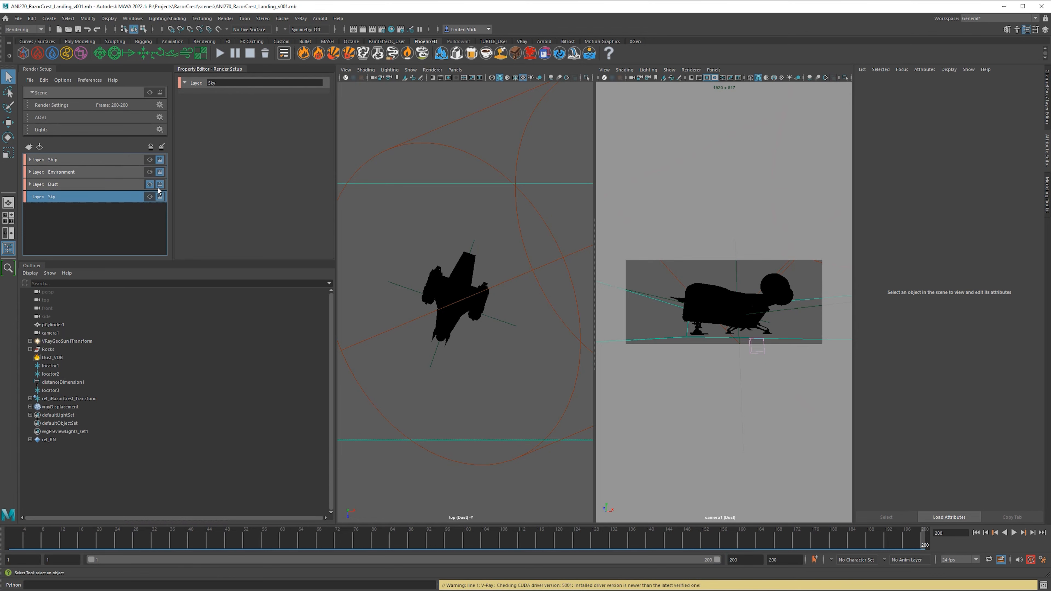
click(159, 196)
click(363, 29)
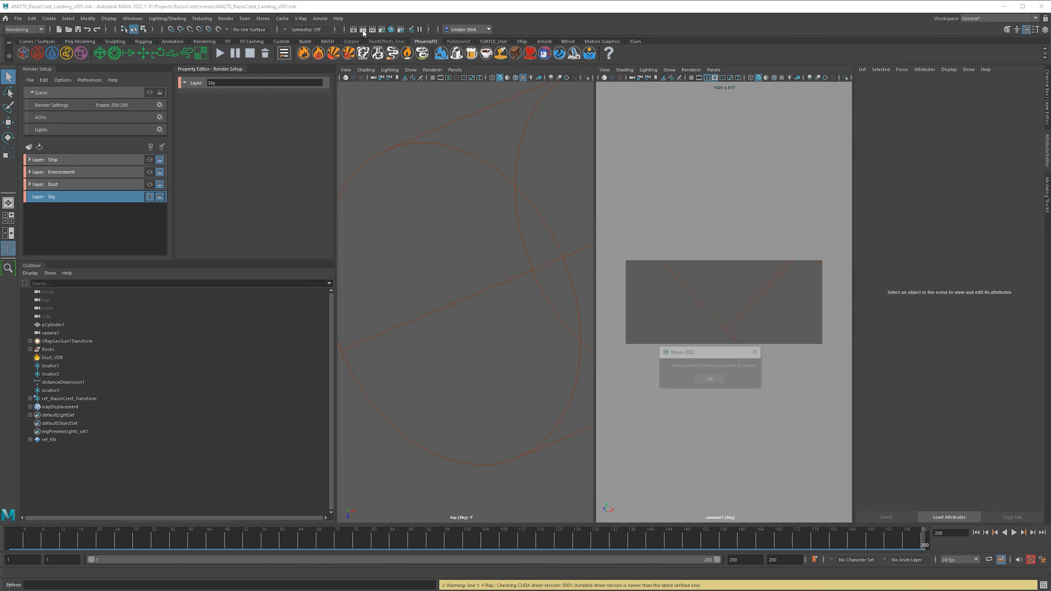
click(706, 381)
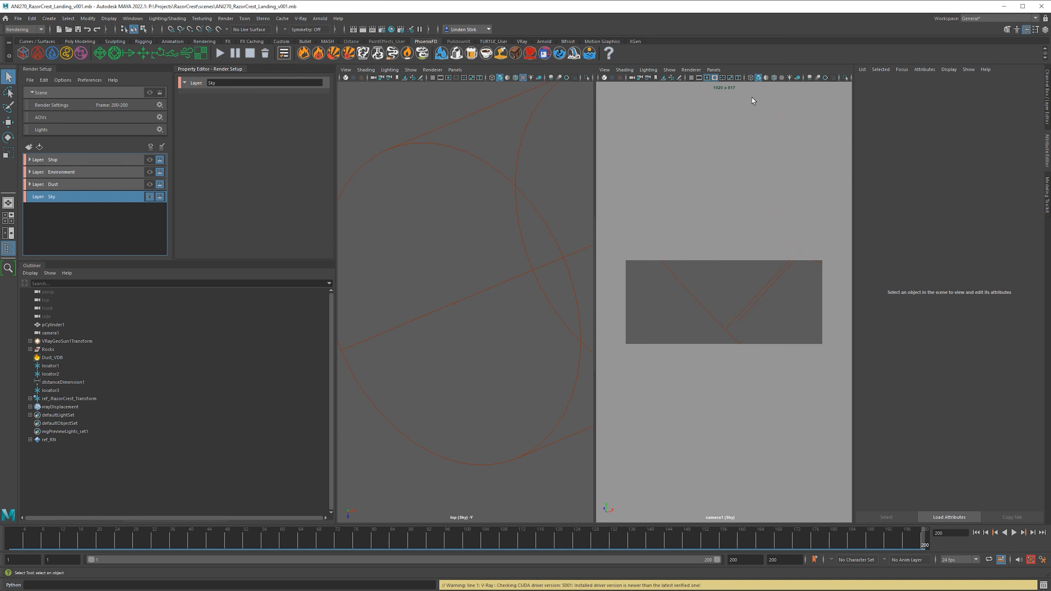
click(740, 115)
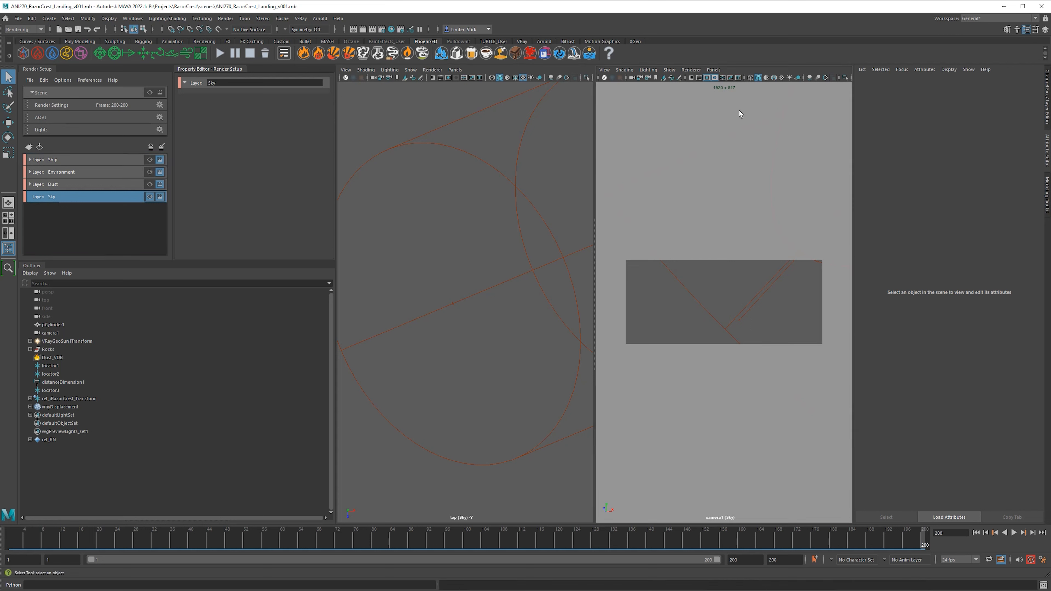
click(363, 29)
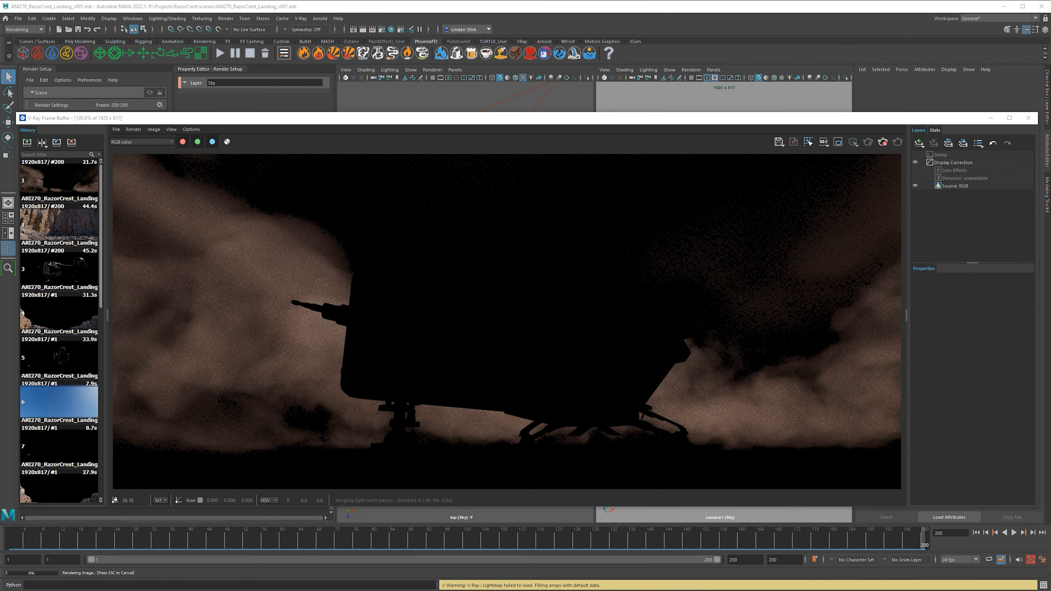
- Switch to File Explorer and check the rendered files in the Dust and Sky folders of the v001 images folder
key(alt+Tab)
key(alt+Left)
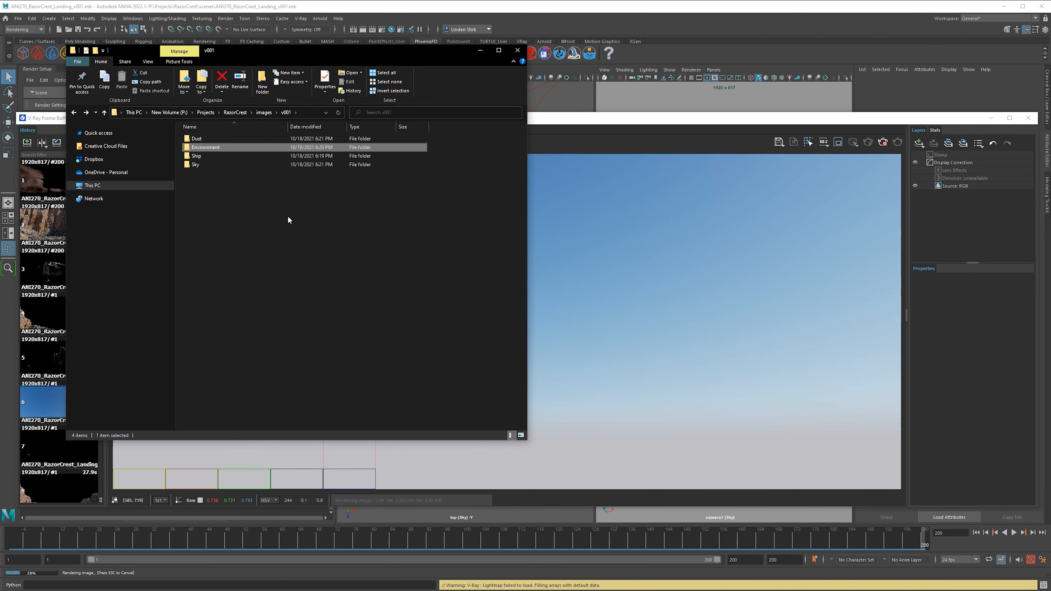
click(287, 215)
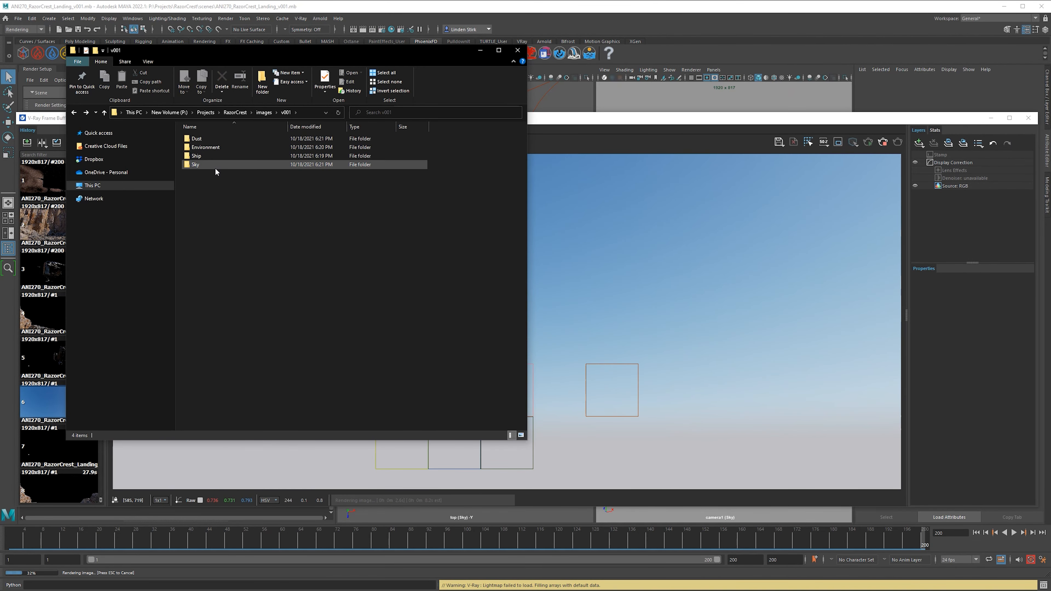
double_click(209, 139)
key(alt+Left)
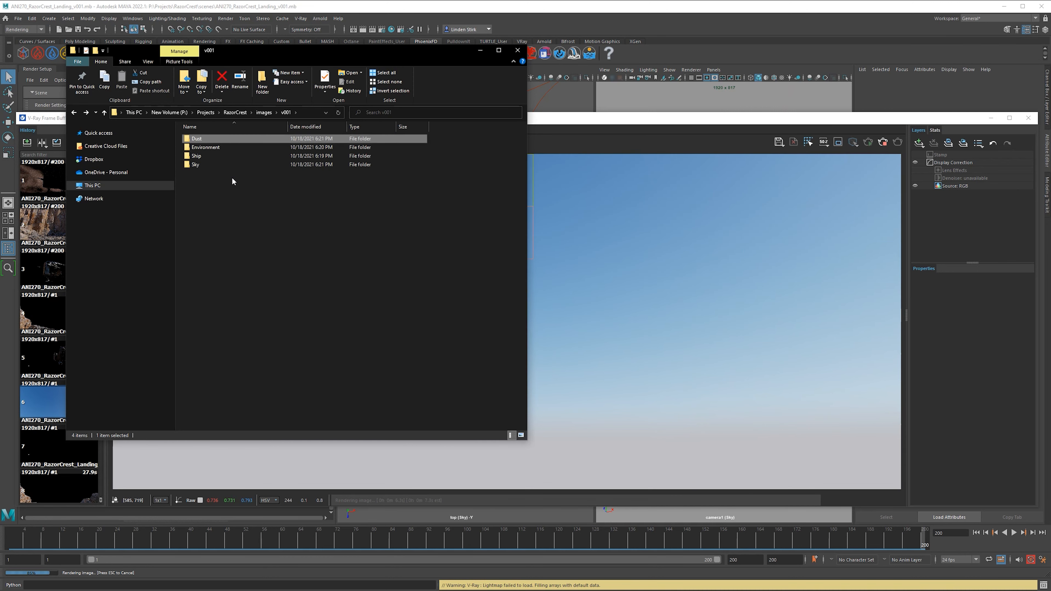
double_click(208, 164)
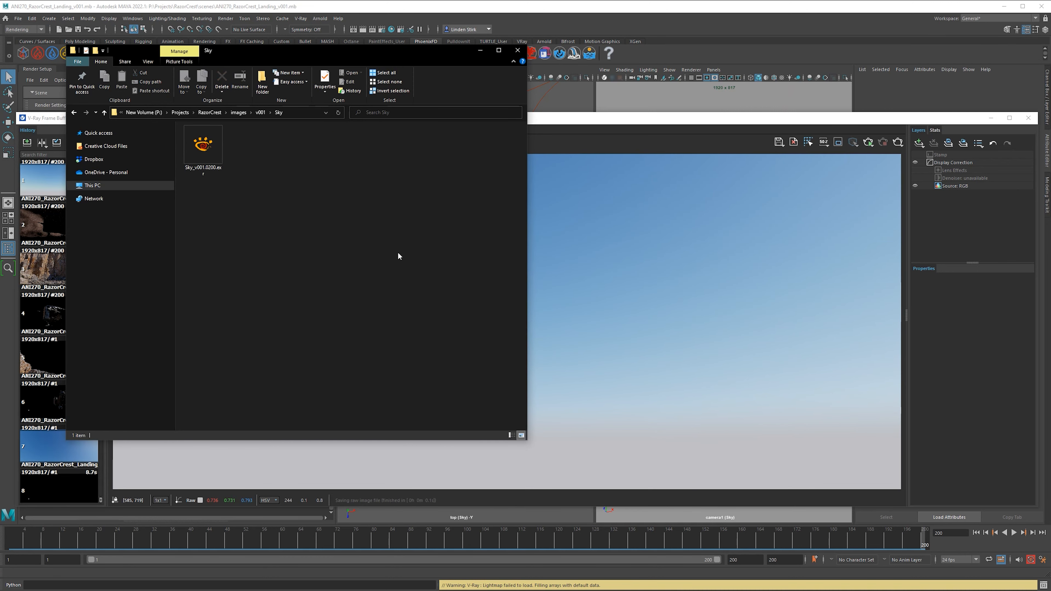
key(alt+Left)
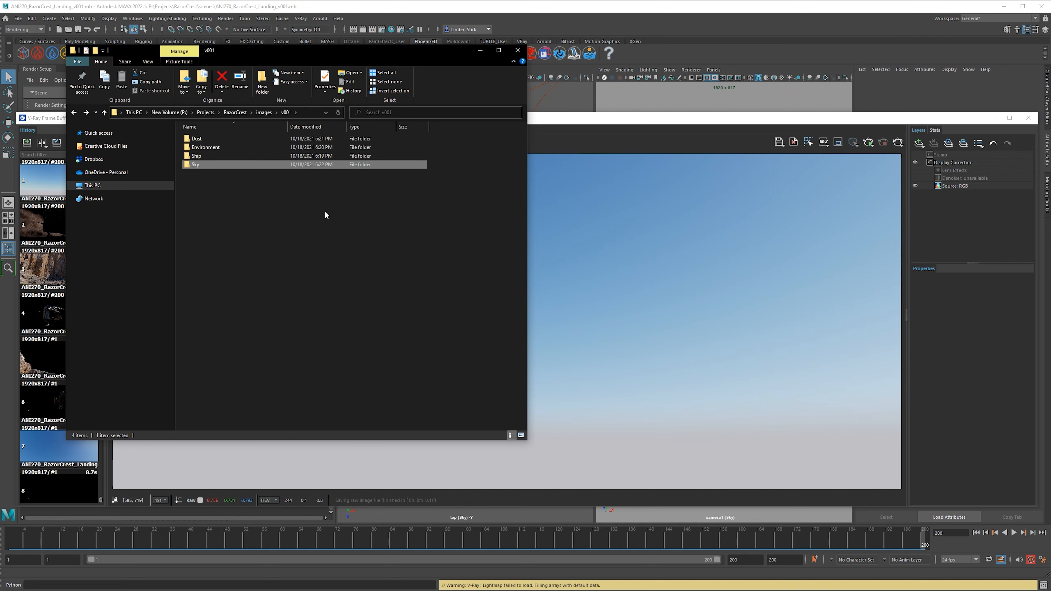
- Import the Dust, Environment, Ship and Sky render folders from v001 into the After Effects project
drag(325, 210, 190, 130)
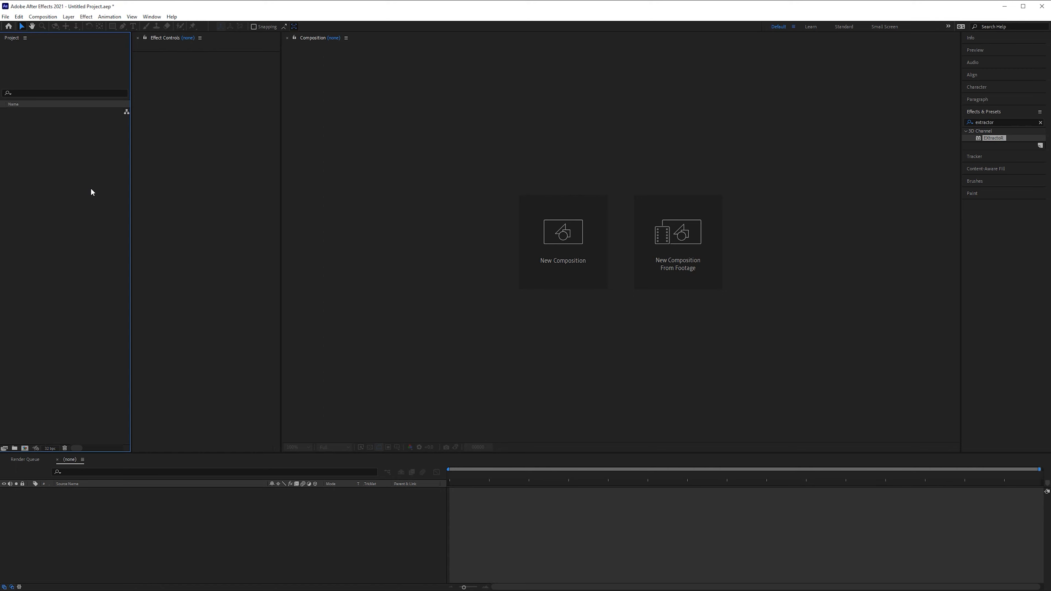
key(alt+Tab)
drag(342, 151, 41, 180)
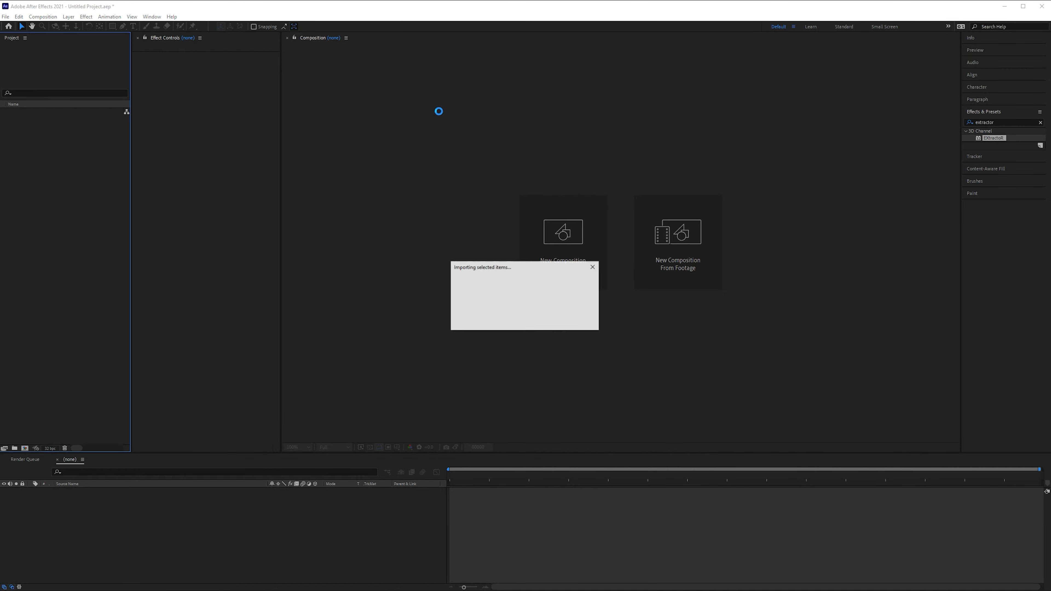
- Create a composition with the HDTV 1080 24 preset and add an adjustment layer named OCIO to it
click(25, 448)
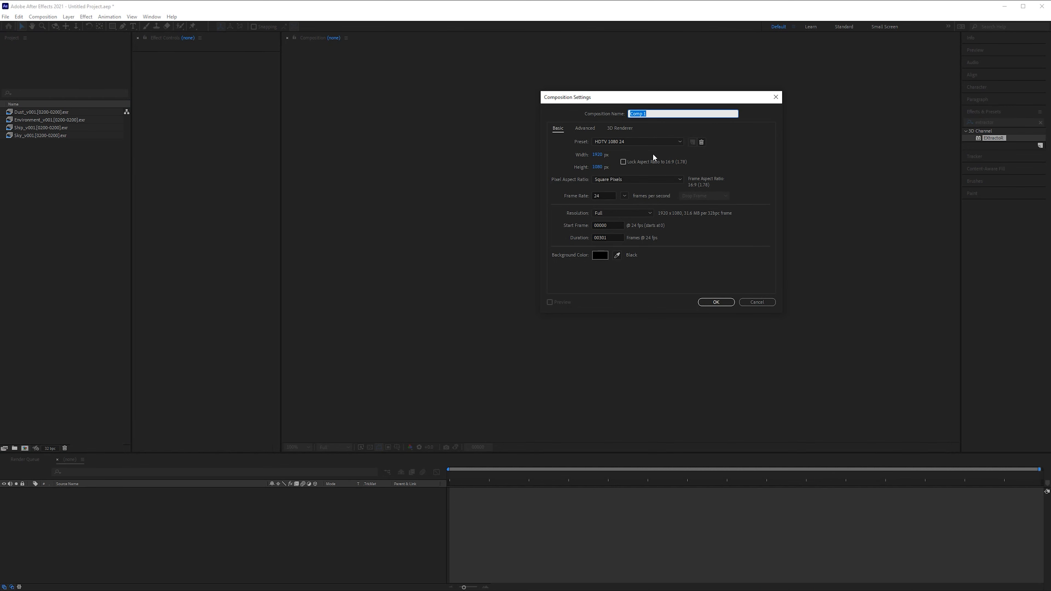
key(Return)
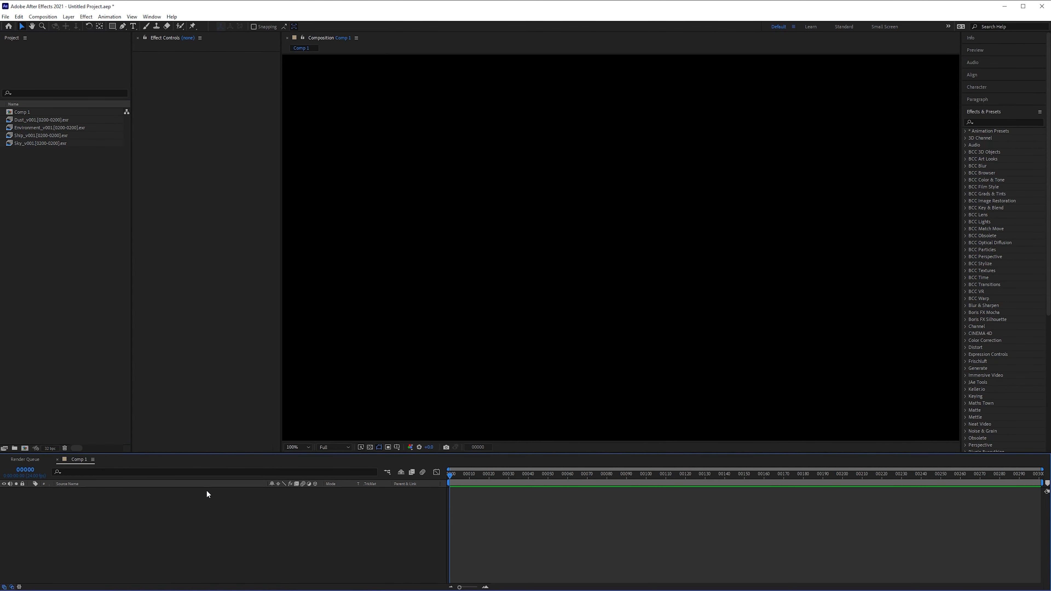
right_click(206, 491)
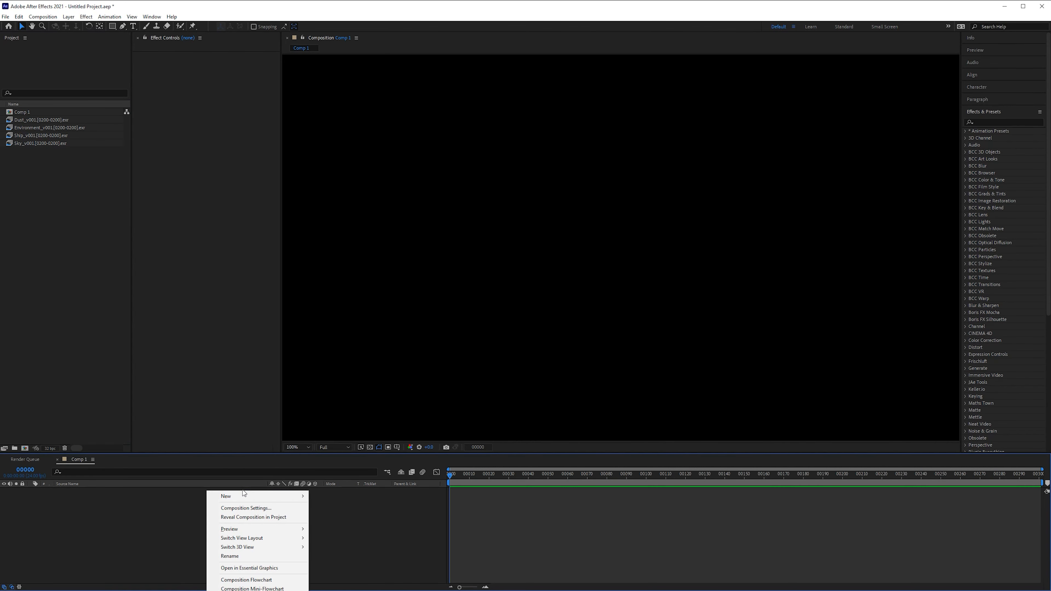
mouse_move(246, 496)
click(339, 562)
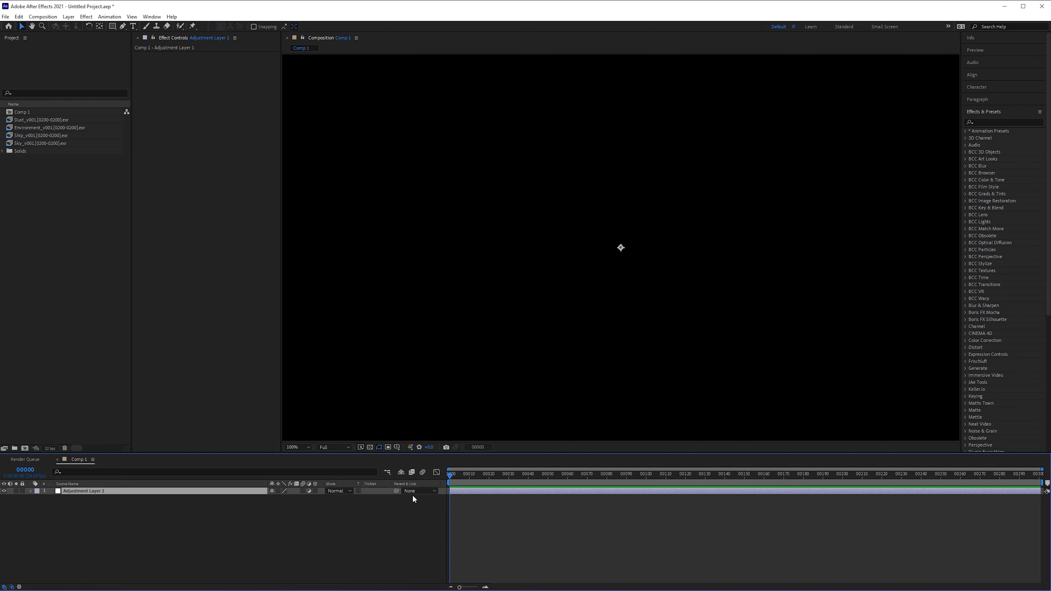
key(Return)
text(OCIO)
key(Return)
- Find the OpenColorIO effect and apply it to the OCIO adjustment layer
click(995, 122)
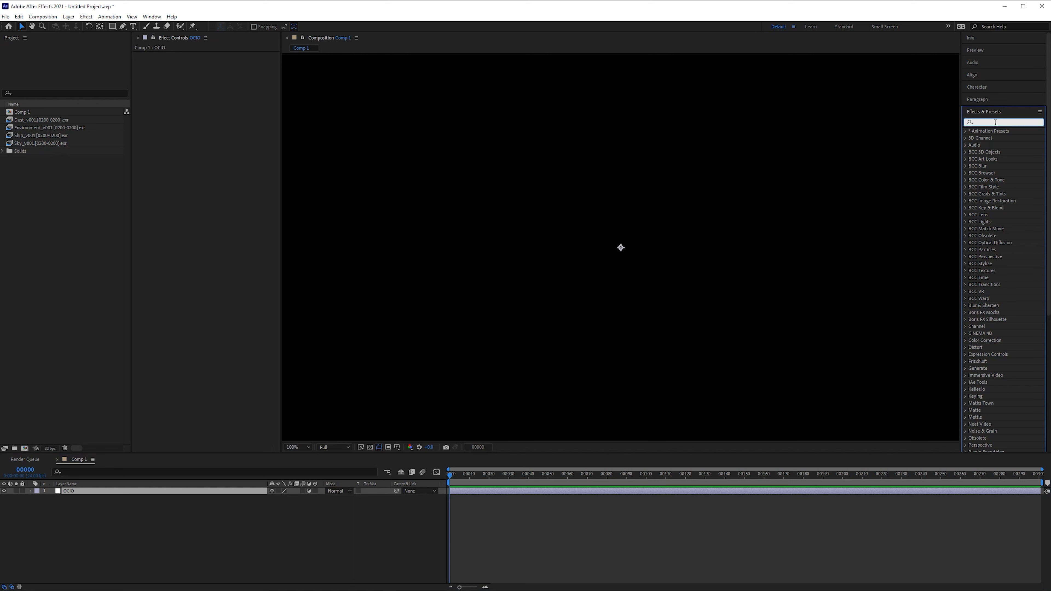
text(open)
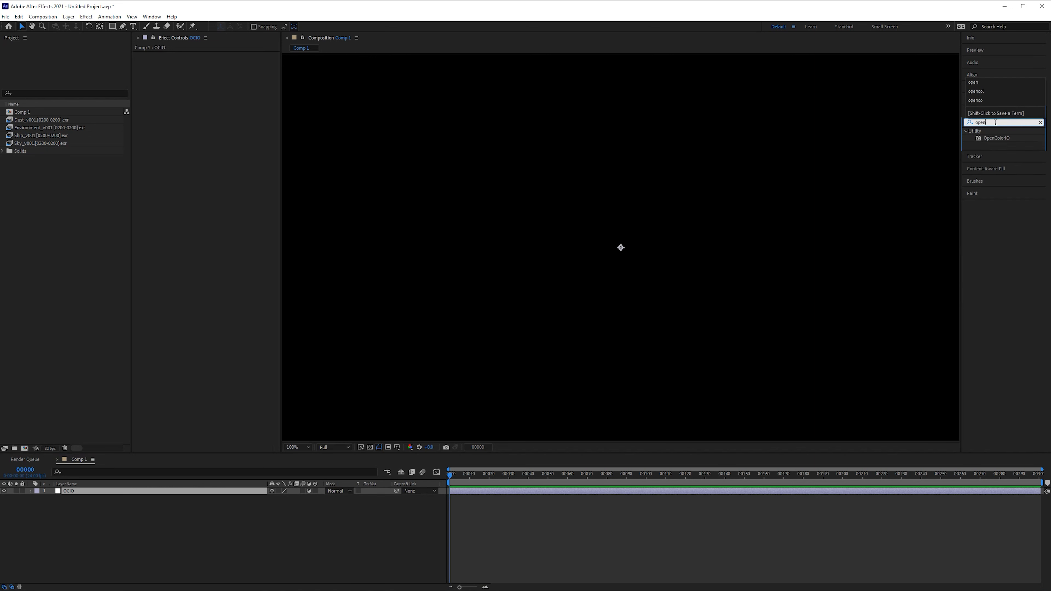
drag(995, 139, 211, 136)
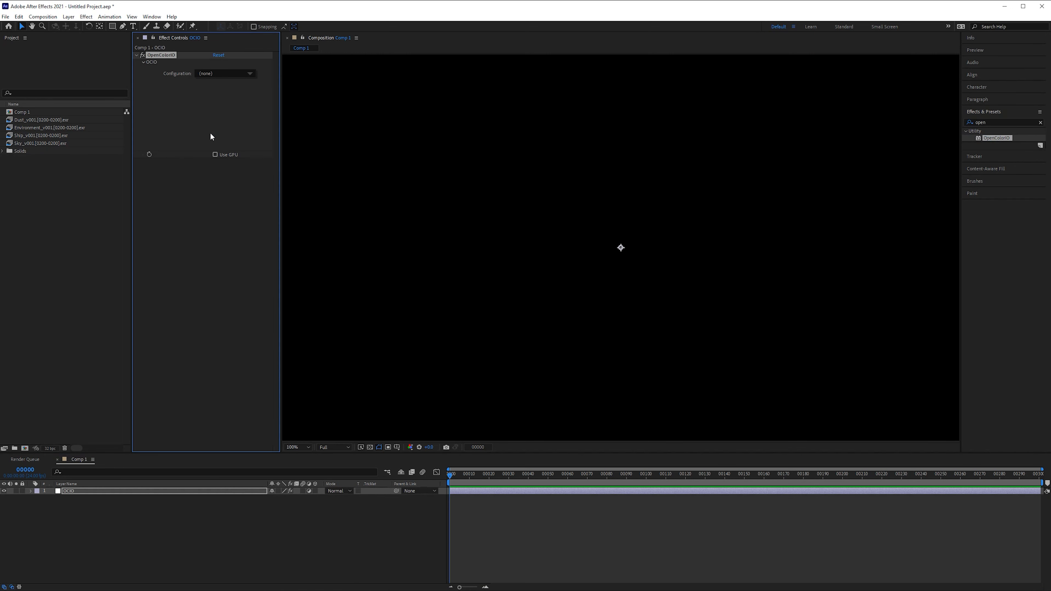
- Choose a custom OpenColorIO configuration and copy the OCIO file path from the Display Correction settings in Maya's V-Ray Frame Buffer
click(237, 73)
click(265, 100)
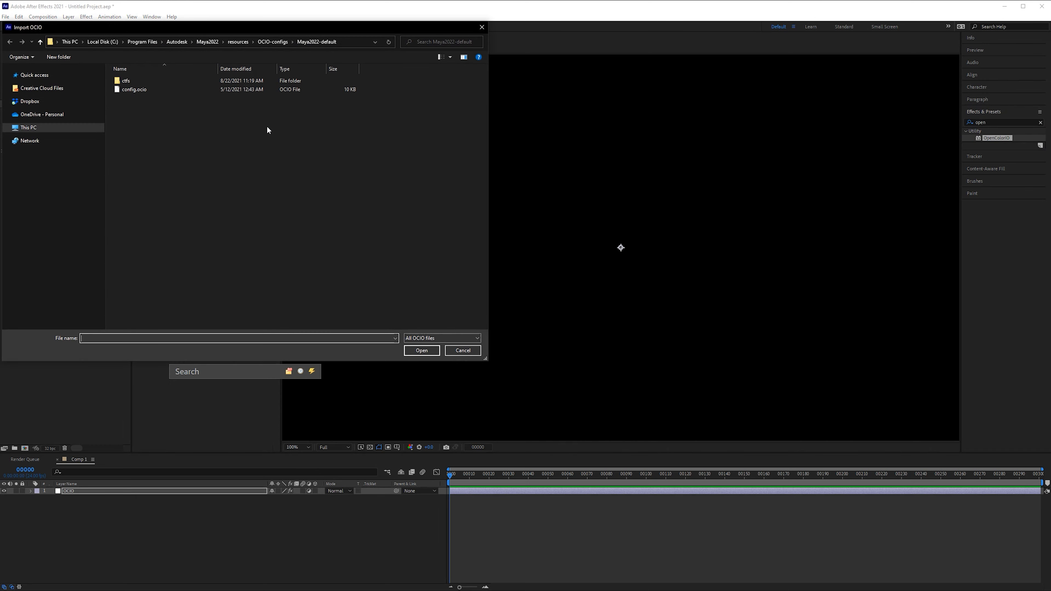
click(161, 90)
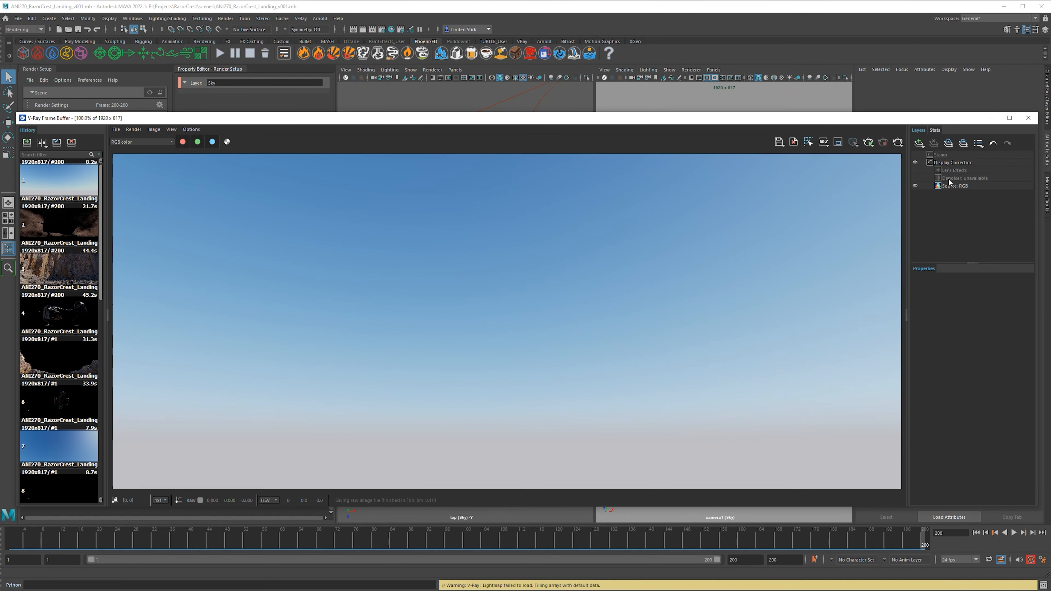
click(952, 162)
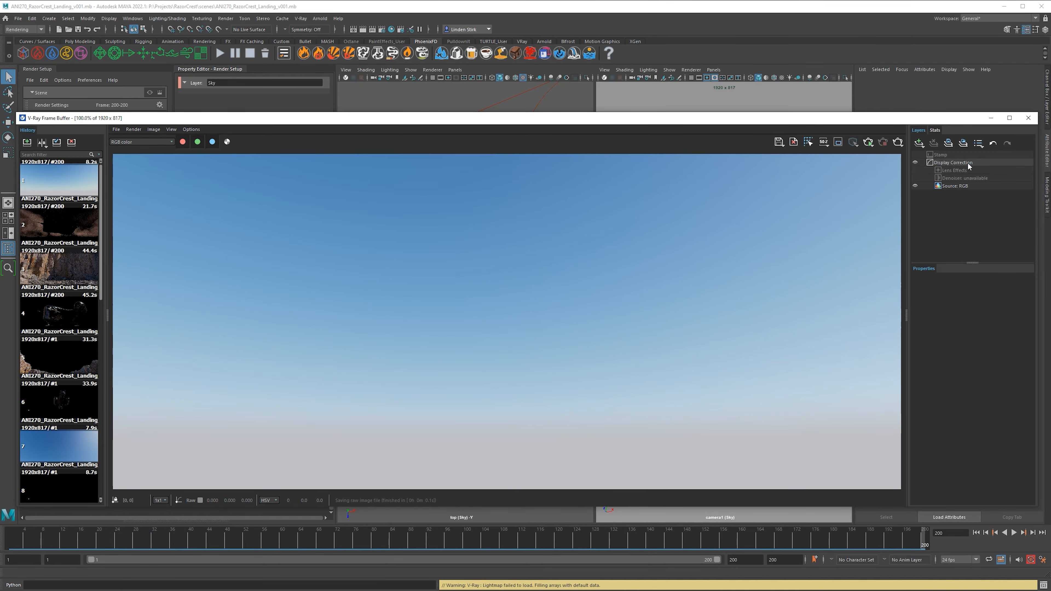
click(1004, 329)
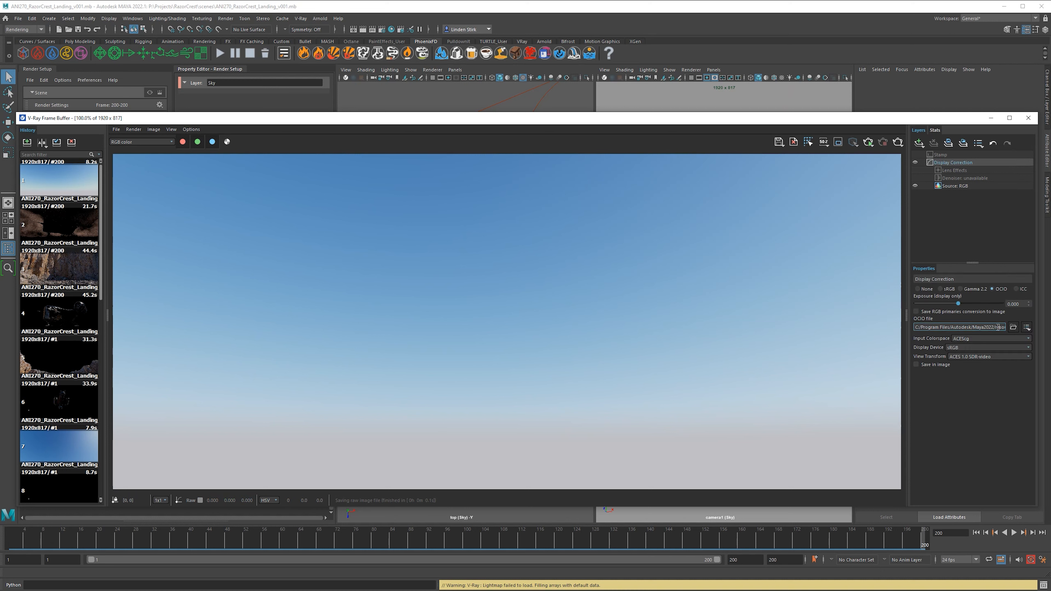
key(ctrl+a)
key(ctrl+c)
key(ctrl+q)
click(753, 380)
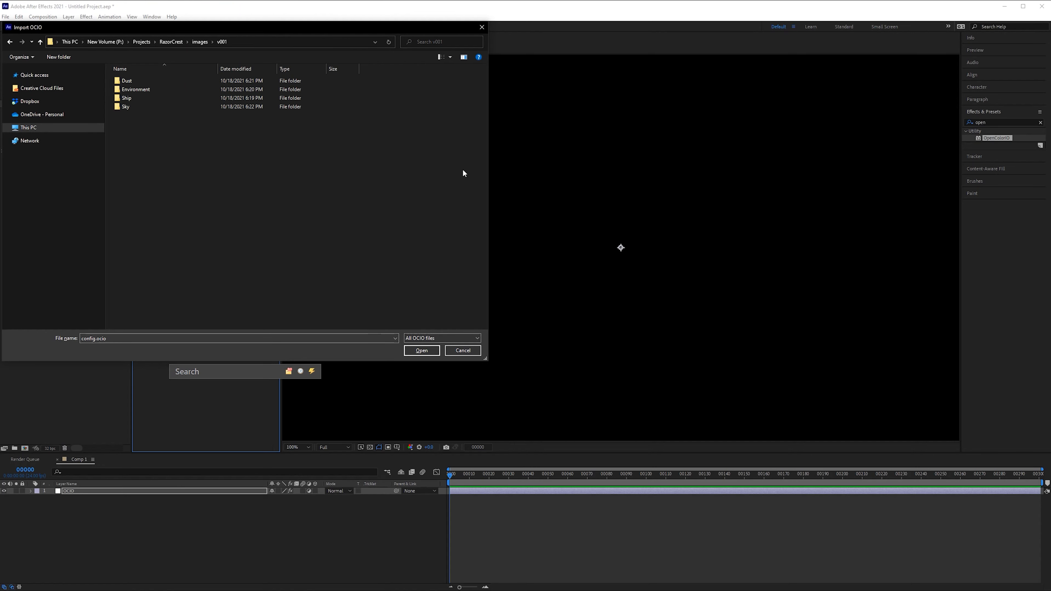
- Use the copied path to reach the Maya2022-default folder and load config.ocio as the OpenColorIO configuration
click(319, 44)
key(ctrl+v)
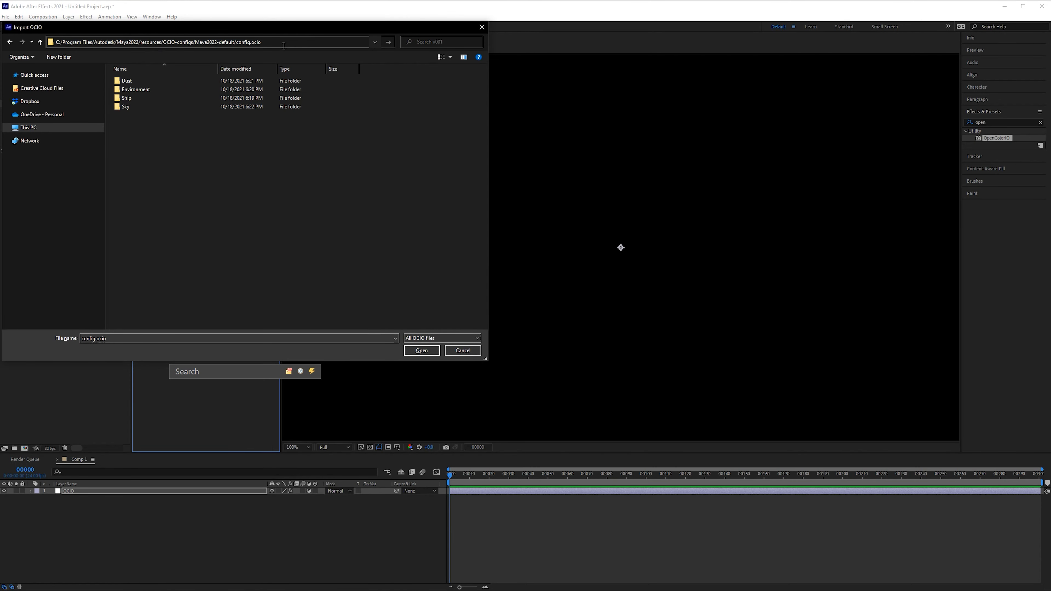
key(BackSpace)
key(BackSpace)
key(Return)
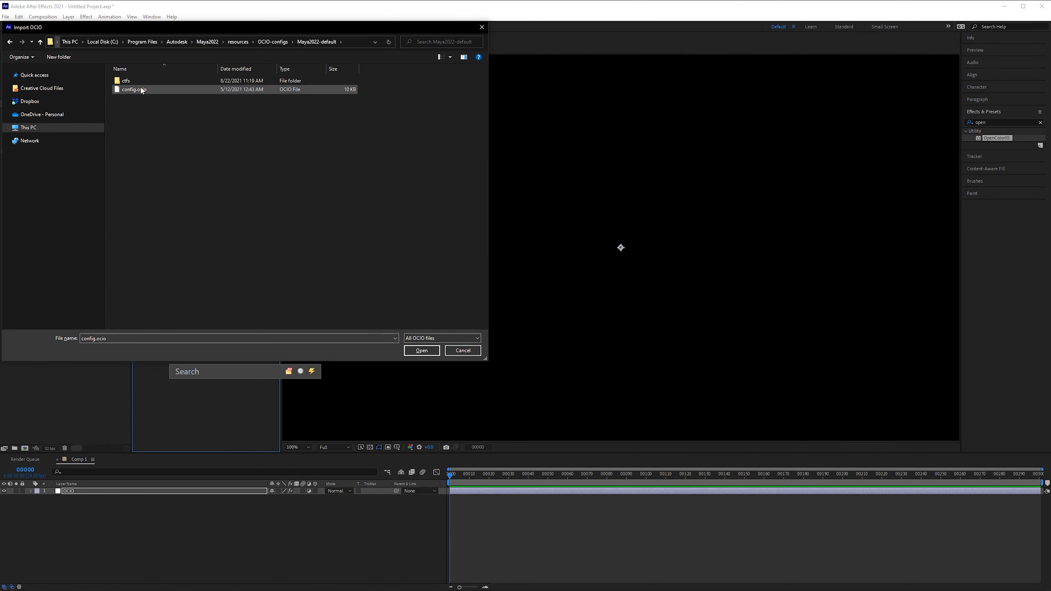
click(133, 89)
double_click(178, 91)
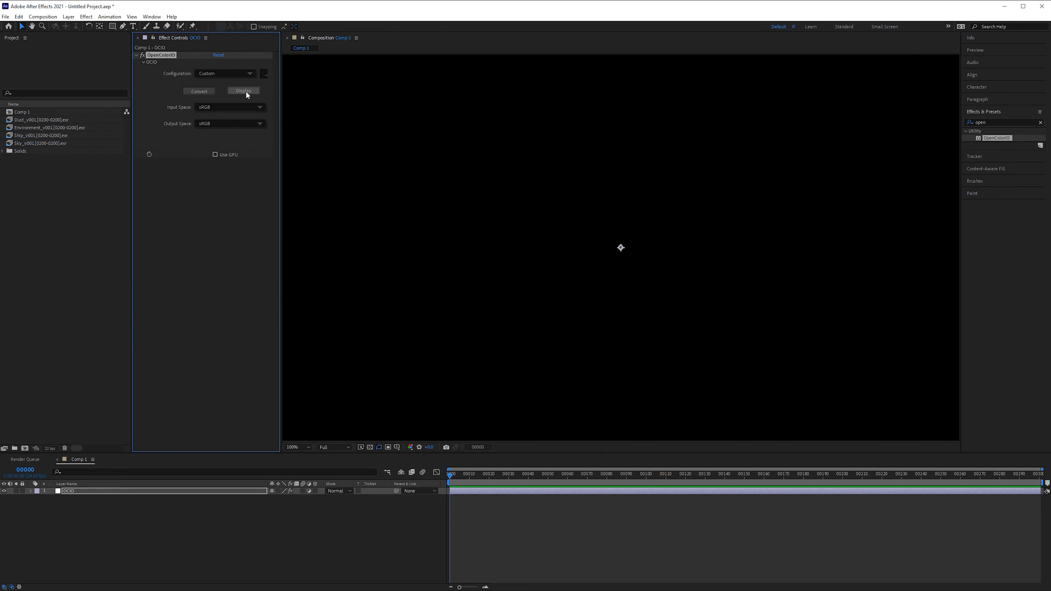
- Switch the OpenColorIO effect to Display mode and set its input space to ACEScg
click(244, 91)
click(248, 107)
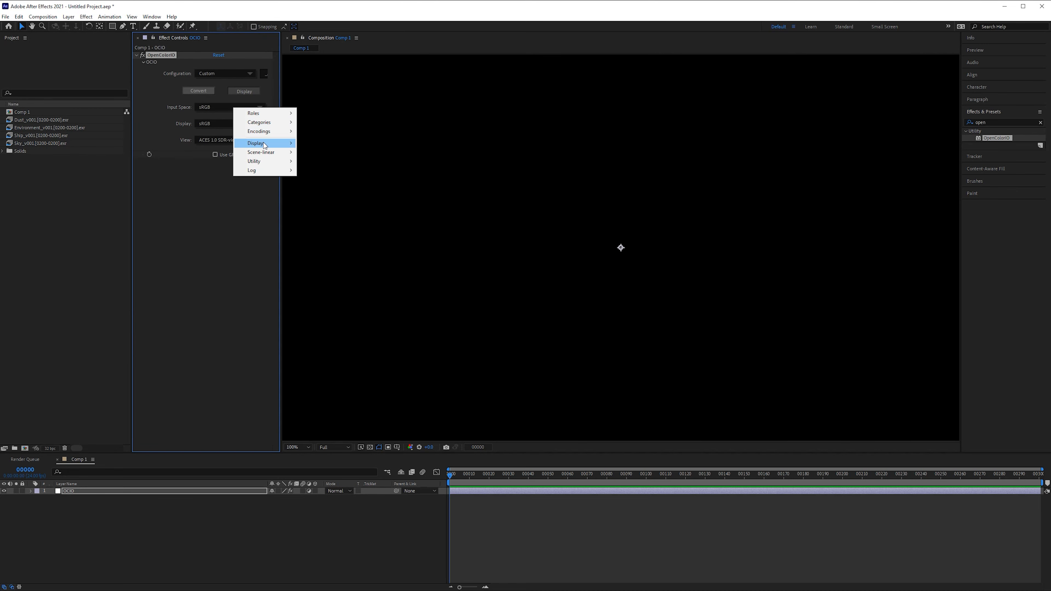
mouse_move(268, 153)
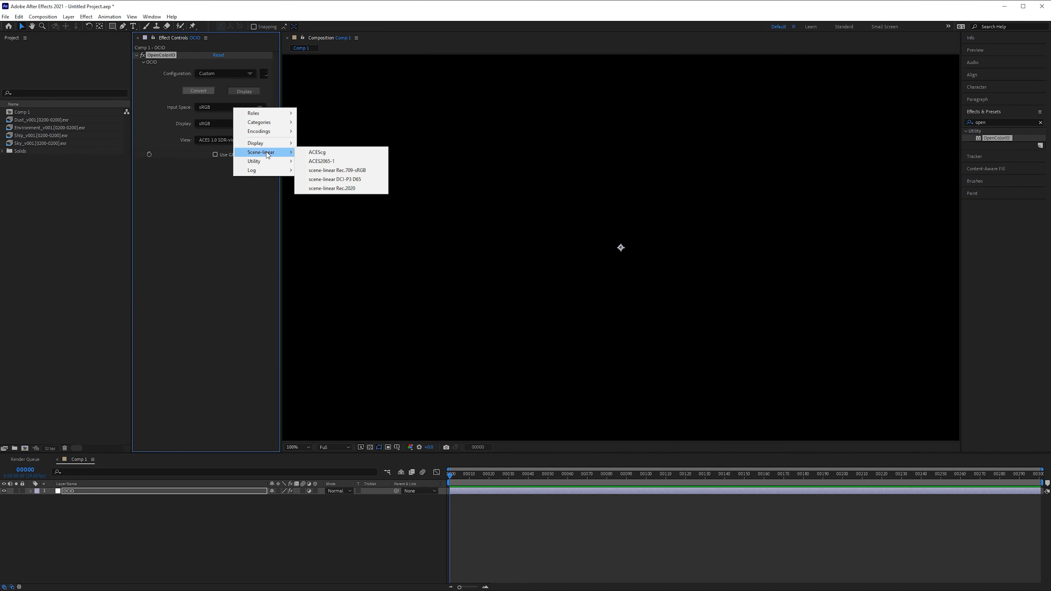
click(326, 153)
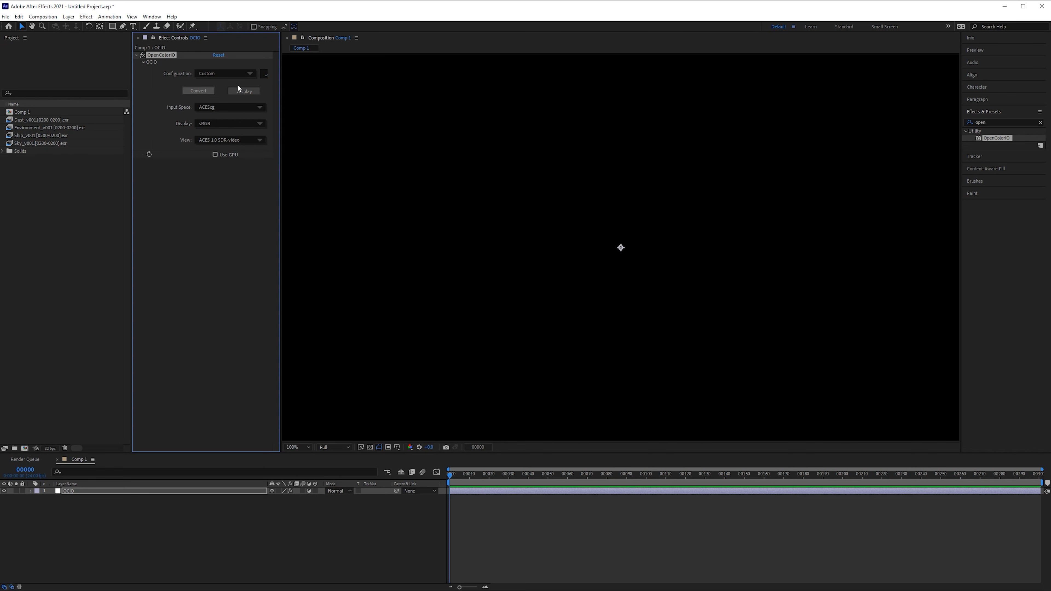
- Search the effects for "color pro" and apply Color Profile Converter to the OCIO adjustment layer after OpenColorIO
drag(1005, 122, 894, 118)
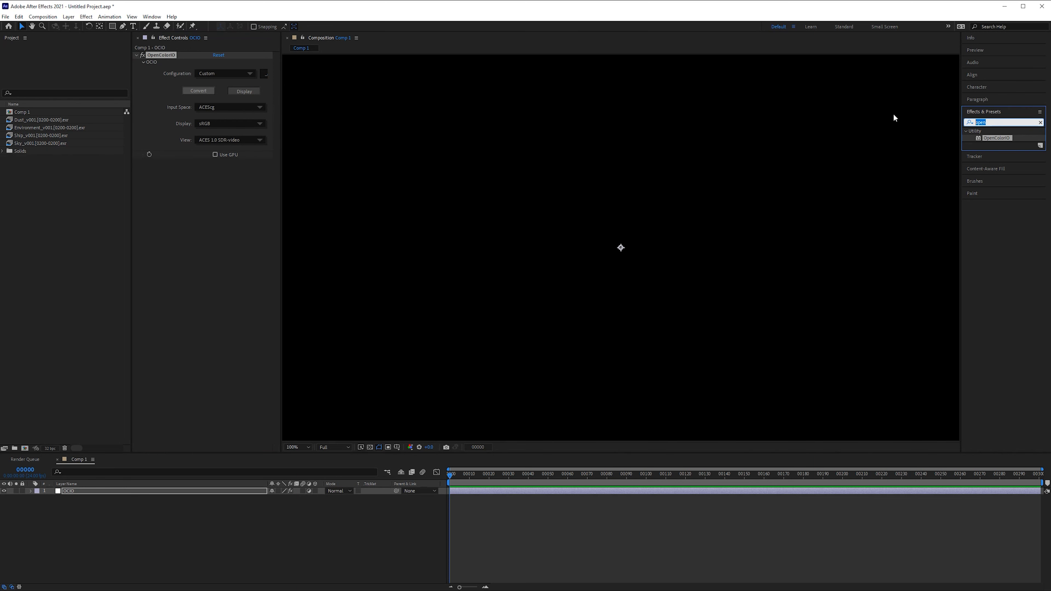
text(color pro)
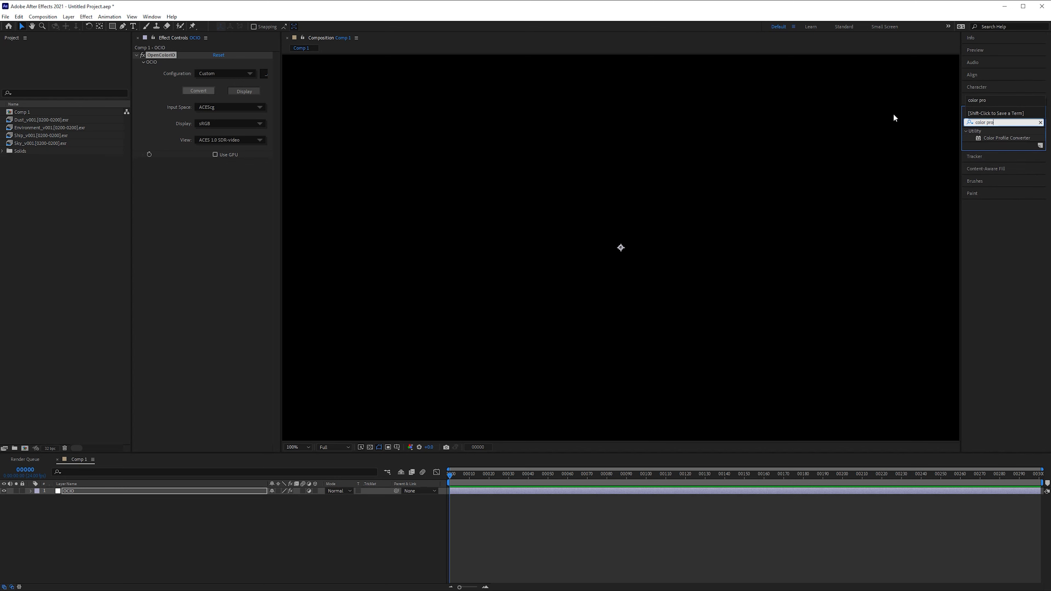
drag(988, 140, 232, 259)
- Set the Color Profile Converter's input and output profiles to sRGB IEC61966-2.1 and linearize the output profile
click(242, 168)
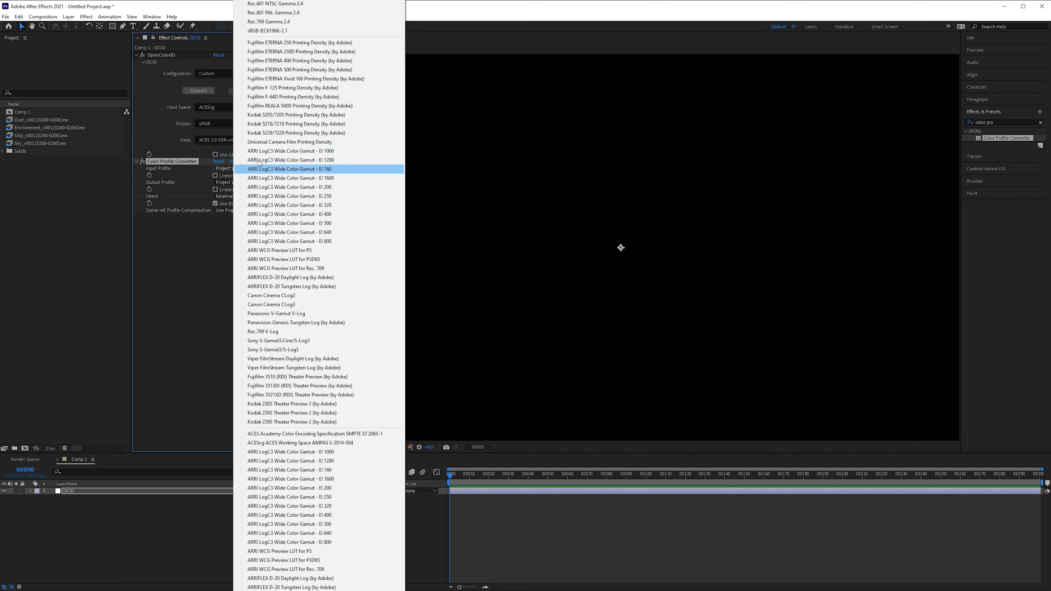
click(294, 39)
click(233, 182)
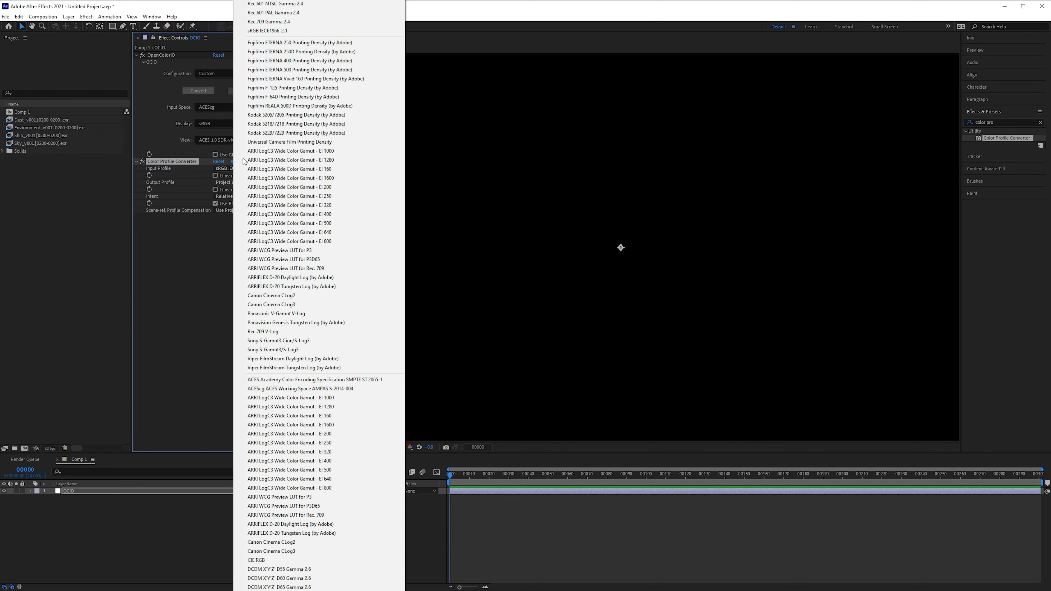
click(289, 32)
click(216, 189)
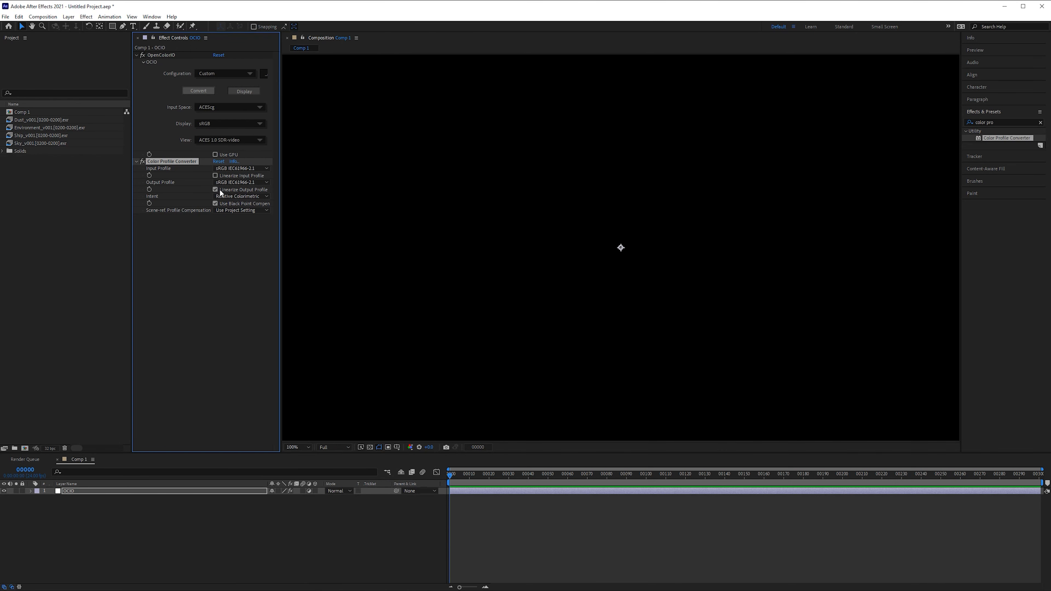
- Interpret the Sky_v001 footage with its alpha channel ignored
click(131, 548)
mouse_move(36, 144)
mouse_down()
mouse_move(208, 349)
mouse_move(33, 153)
mouse_up()
right_click(39, 144)
mouse_move(103, 204)
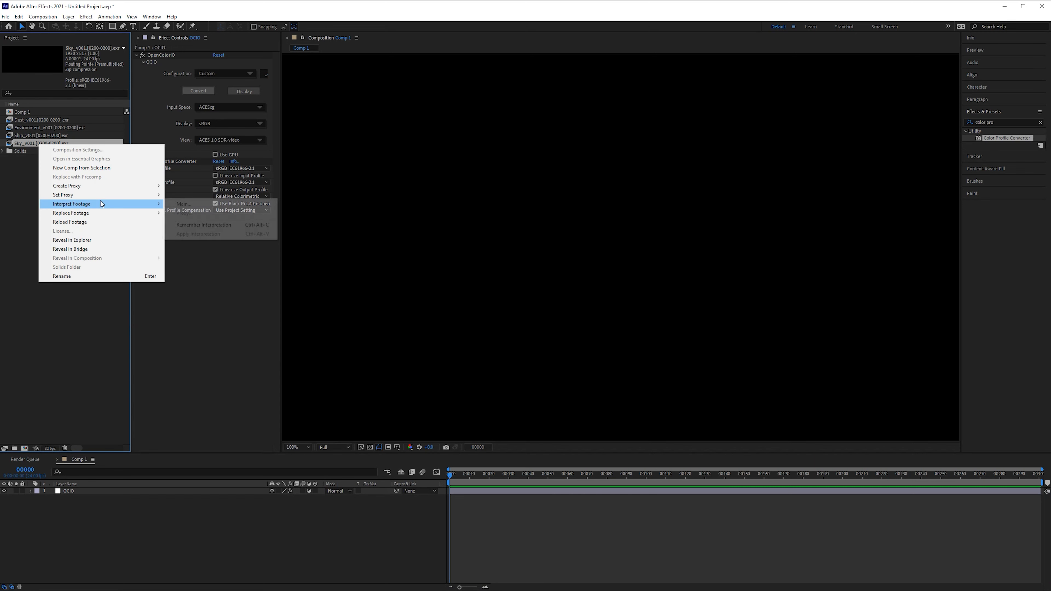
click(211, 203)
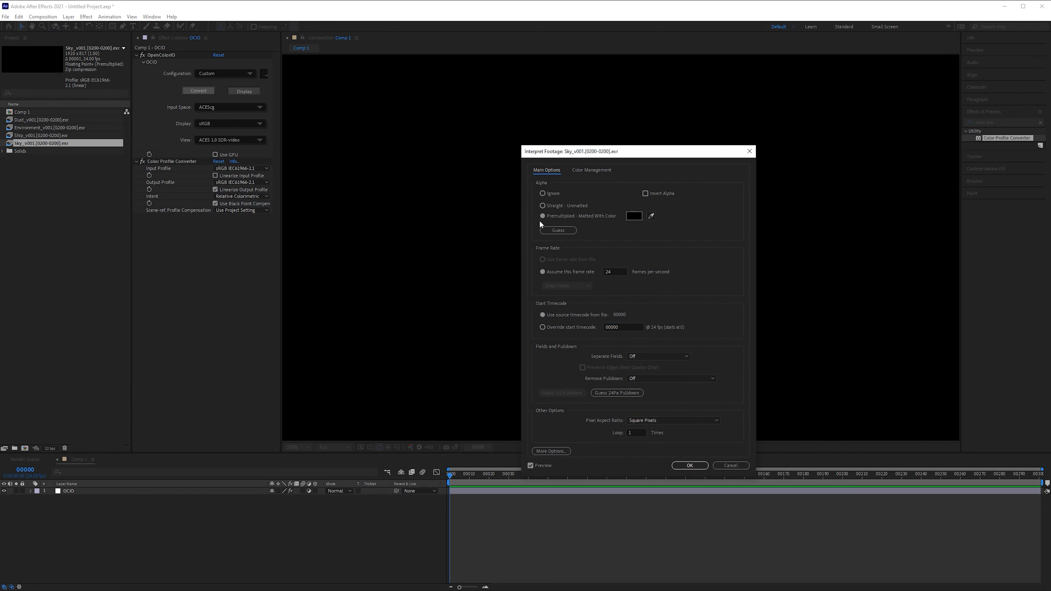
click(542, 194)
click(689, 465)
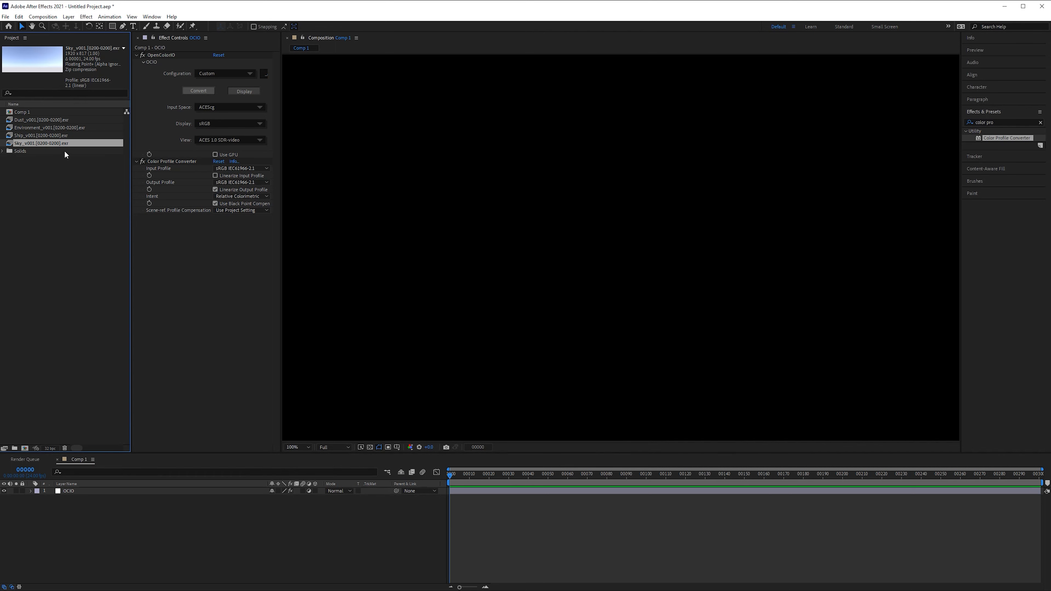
- Add the Sky, Environment, Ship and Dust footage to Comp 1 beneath the OCIO layer, stacked from Sky lowest to Dust highest
drag(68, 143, 288, 514)
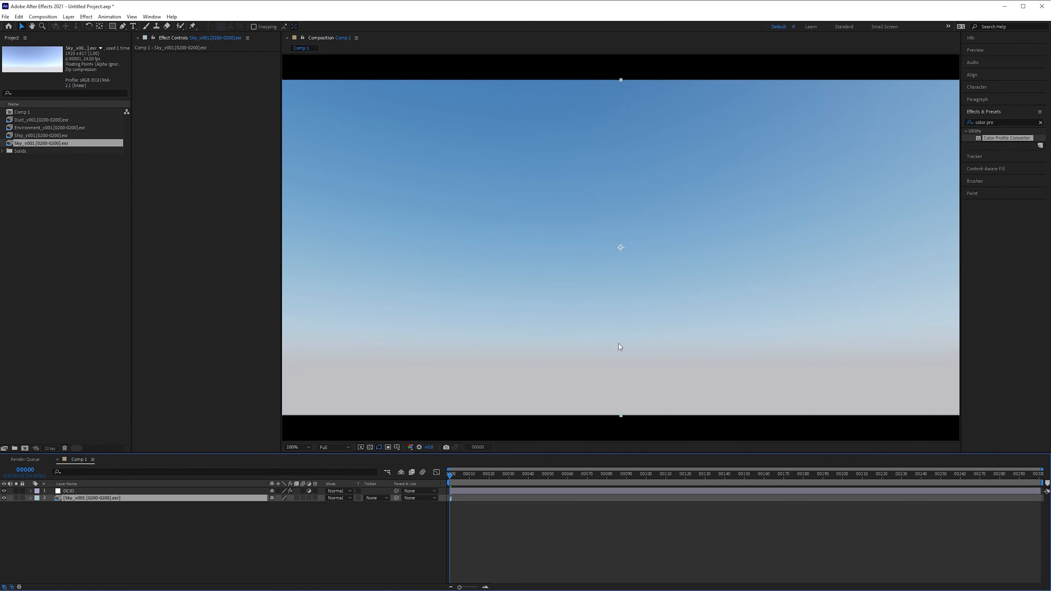
click(52, 137)
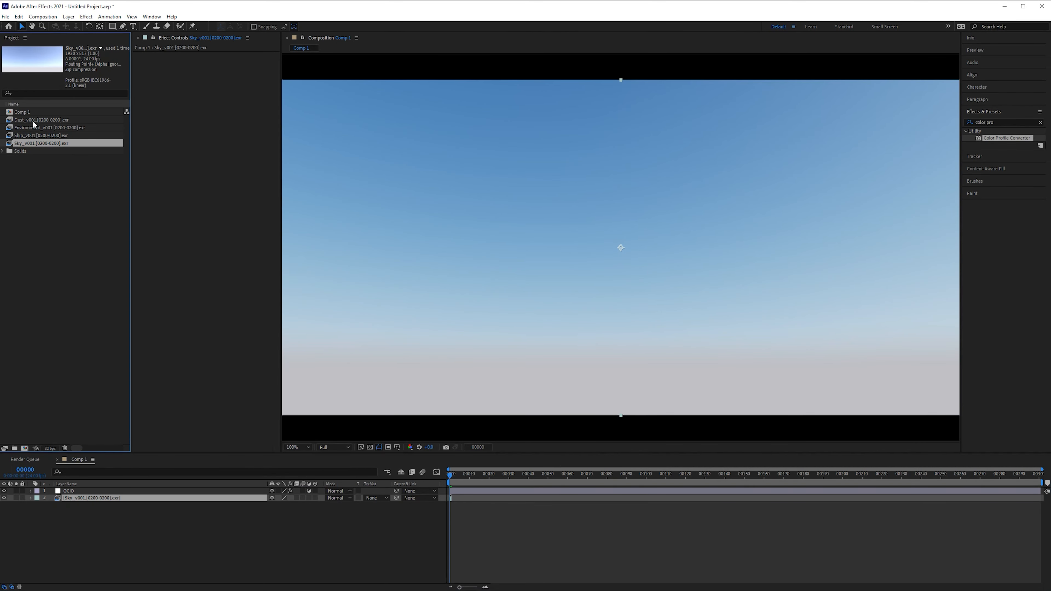
drag(34, 127, 157, 499)
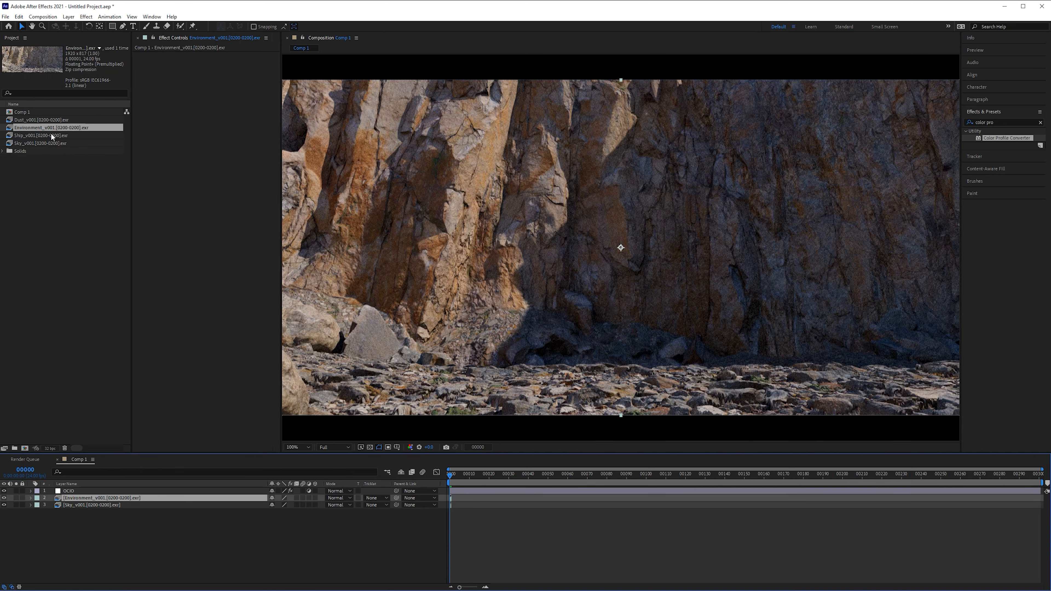
drag(41, 135, 140, 498)
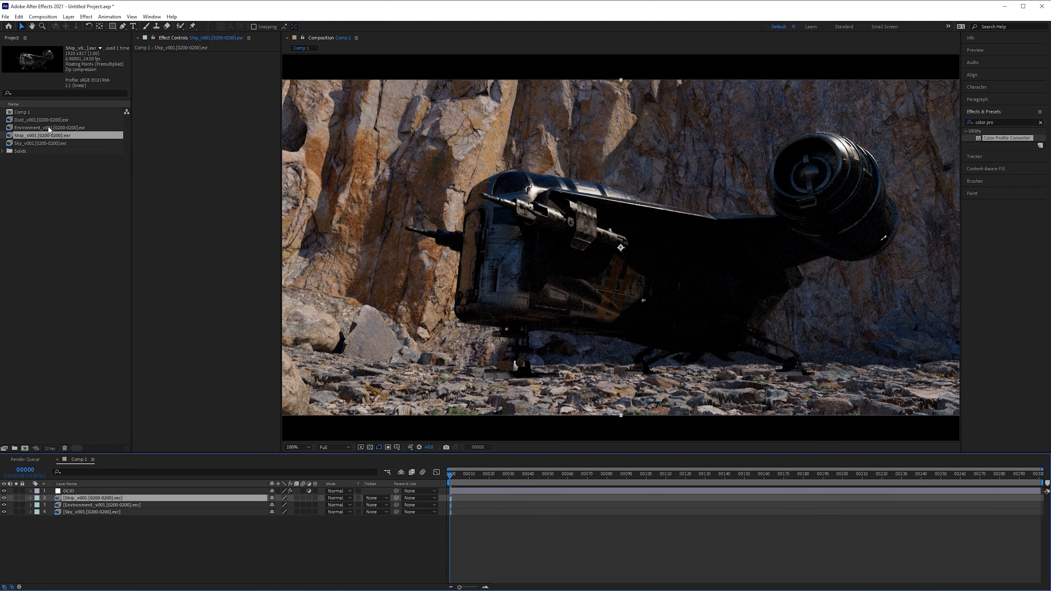
drag(30, 123, 132, 497)
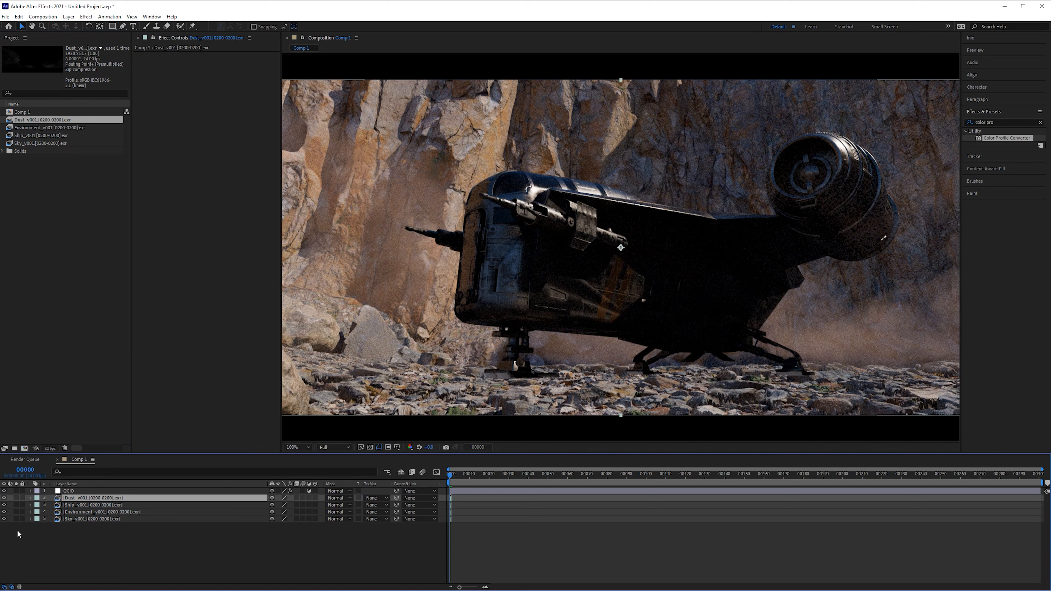
- Solo the Dust layer and check it against the transparency grid, then restore the full composite view
click(16, 497)
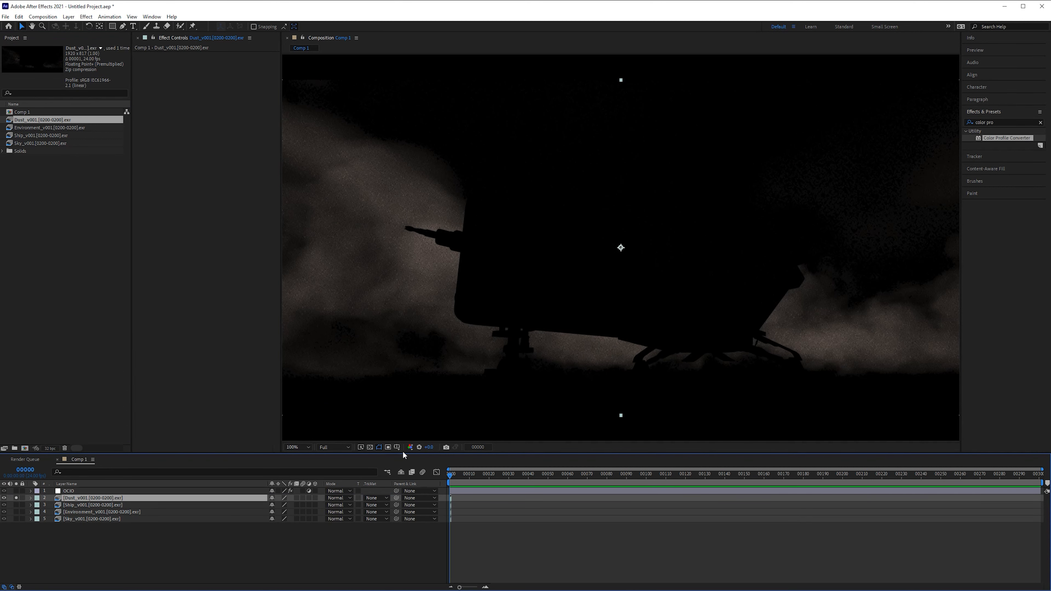
click(370, 447)
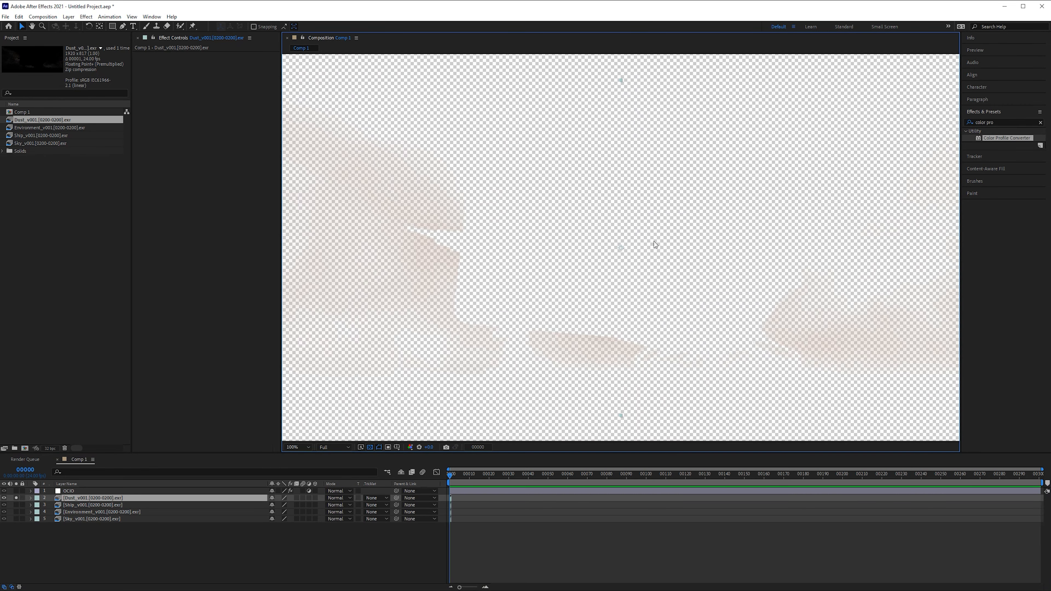
click(369, 447)
click(16, 498)
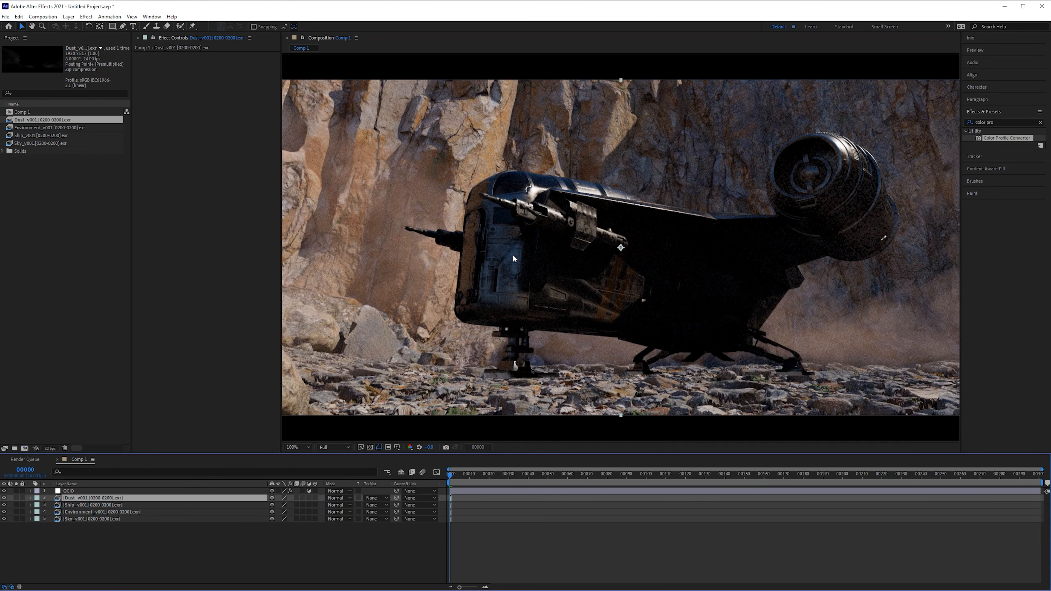
- Examine the composite around the ship's landing gear, the rocky ground and the dust at close range and in full
middle_drag(665, 291, 663, 243)
scroll(662, 243, up, 1)
middle_drag(695, 307, 699, 224)
middle_drag(397, 305, 455, 314)
click(411, 416)
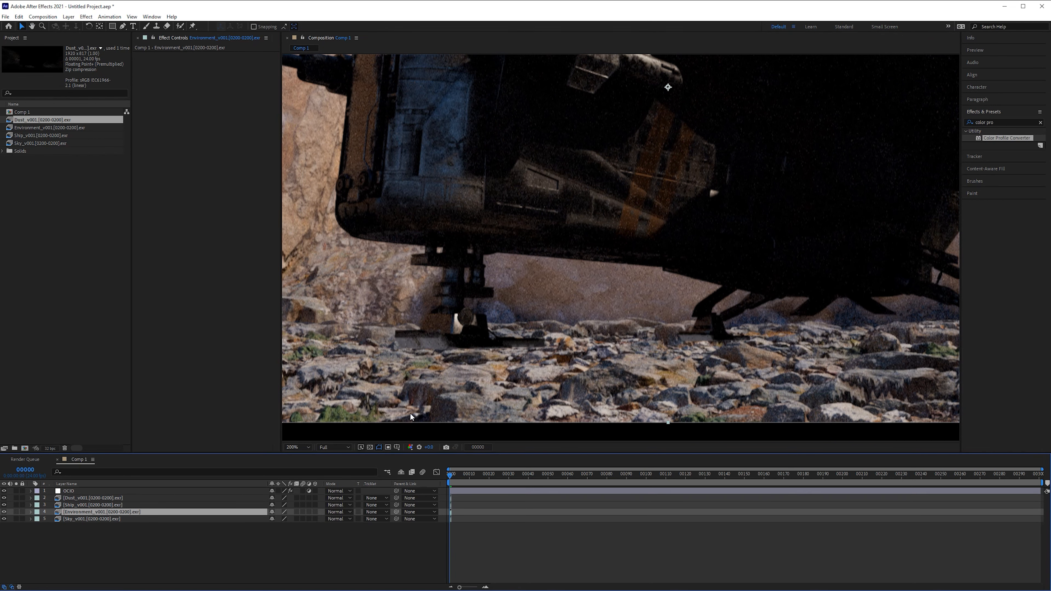
scroll(457, 341, down, 1)
middle_drag(854, 305, 793, 321)
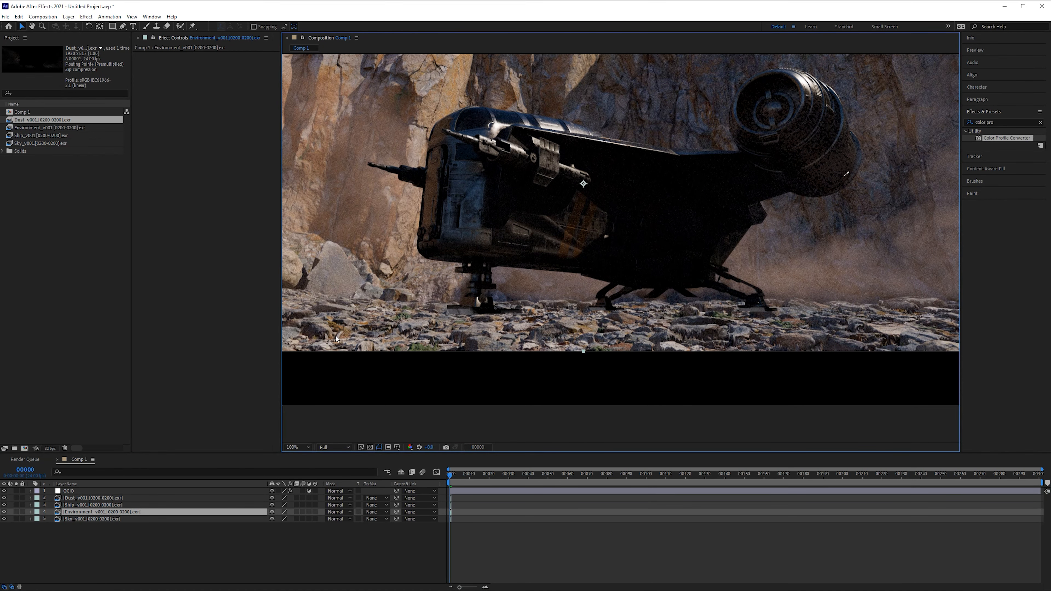
middle_drag(594, 325, 625, 307)
scroll(497, 346, up, 1)
scroll(490, 384, up, 1)
middle_drag(490, 384, 597, 285)
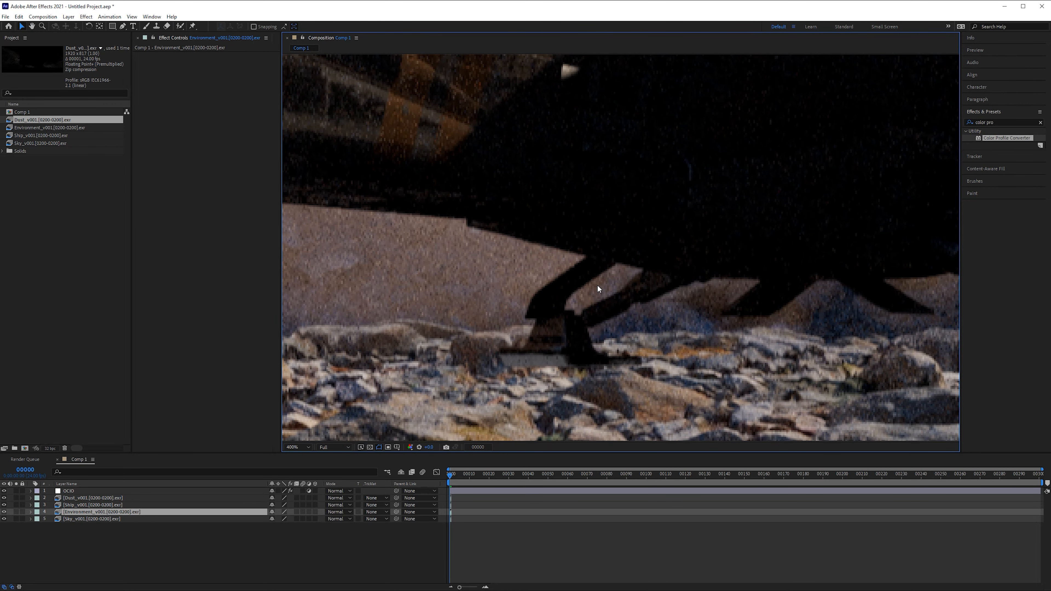
scroll(597, 284, down, 1)
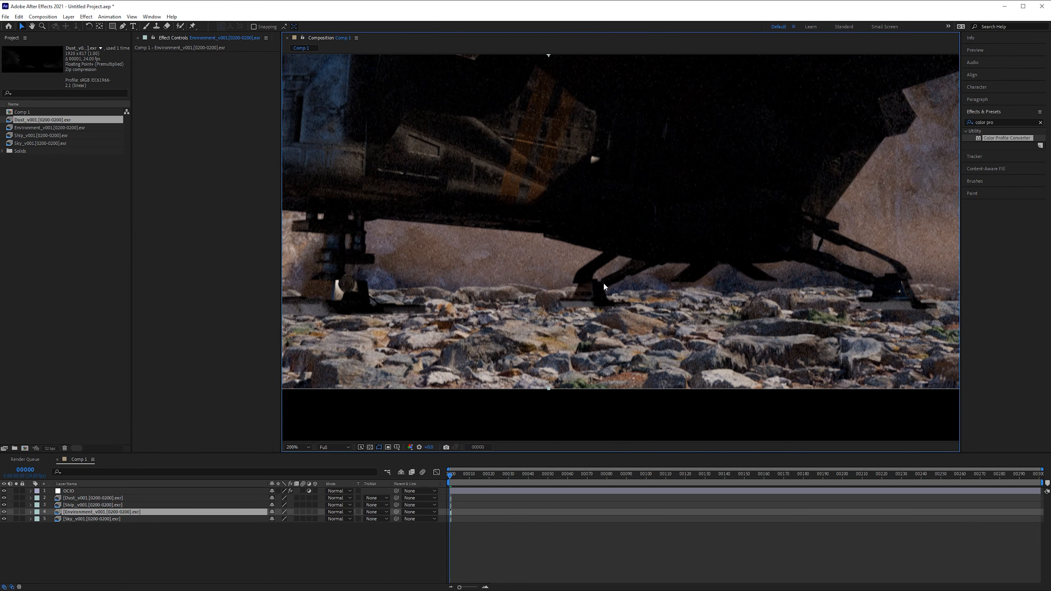
scroll(604, 286, down, 1)
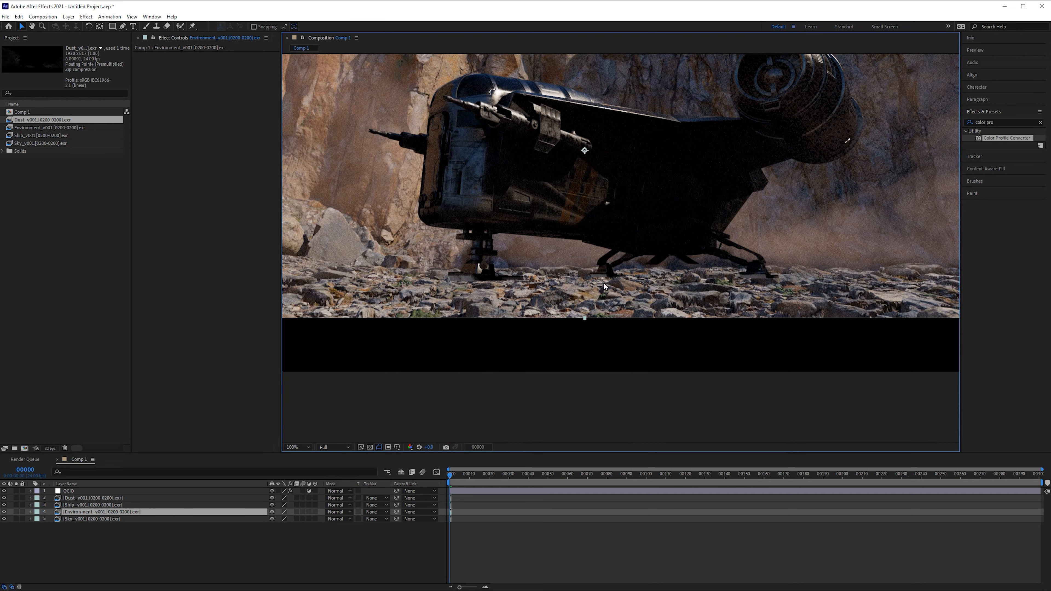
middle_drag(603, 285, 610, 304)
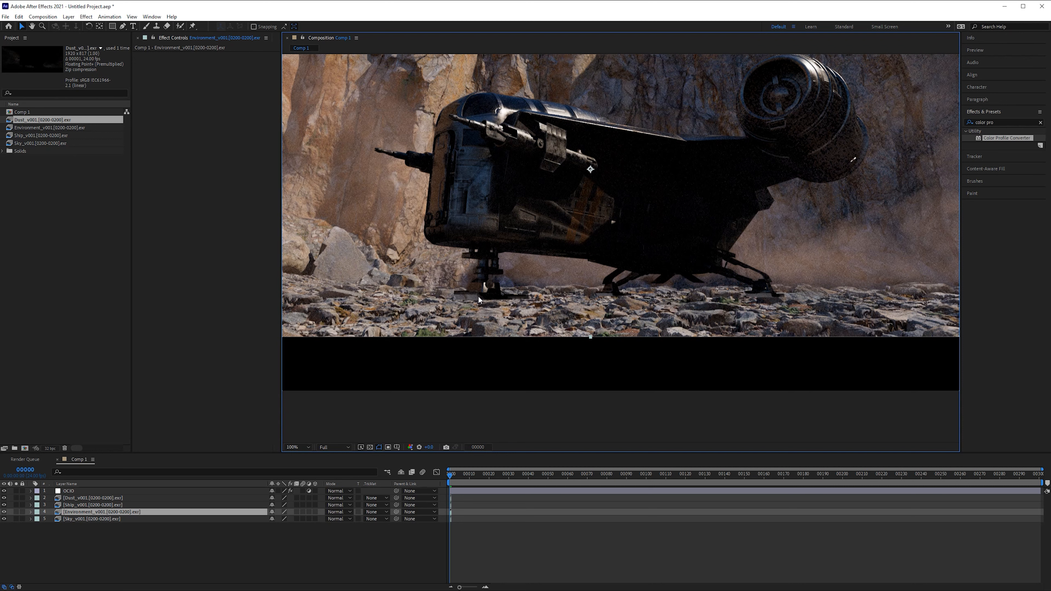
scroll(626, 303, up, 4)
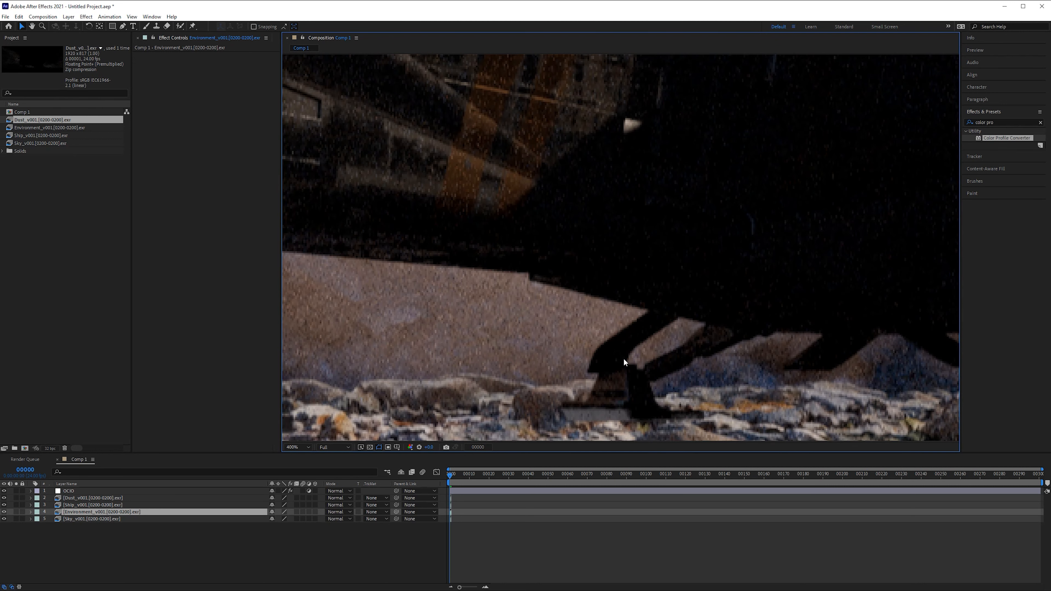
middle_drag(780, 363, 802, 310)
scroll(808, 314, down, 4)
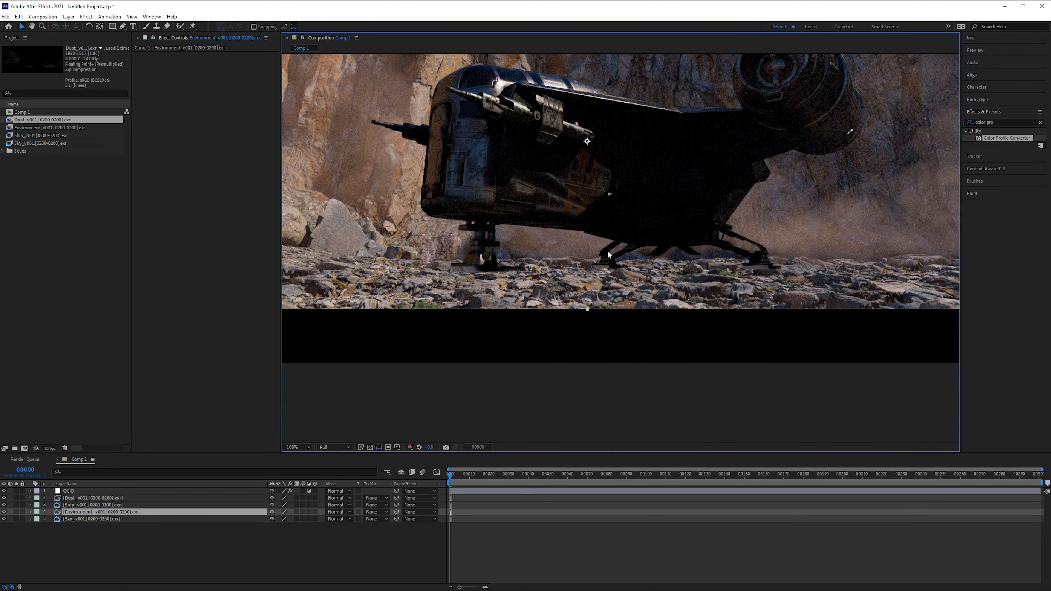
scroll(607, 251, up, 3)
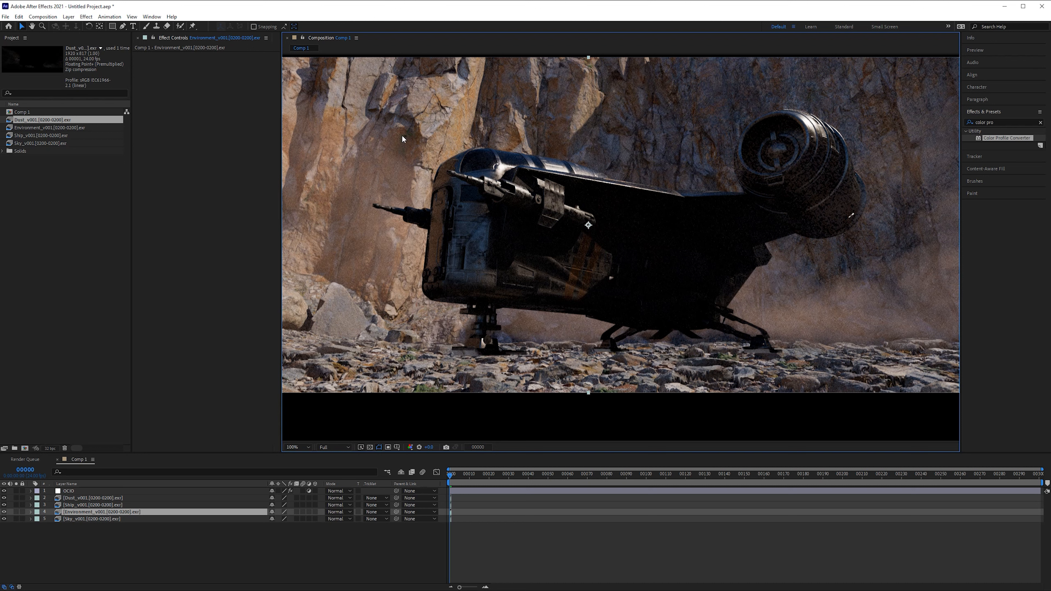
- Search the effects for "crypt" to find Cryptomatte
drag(1029, 138, 89, 512)
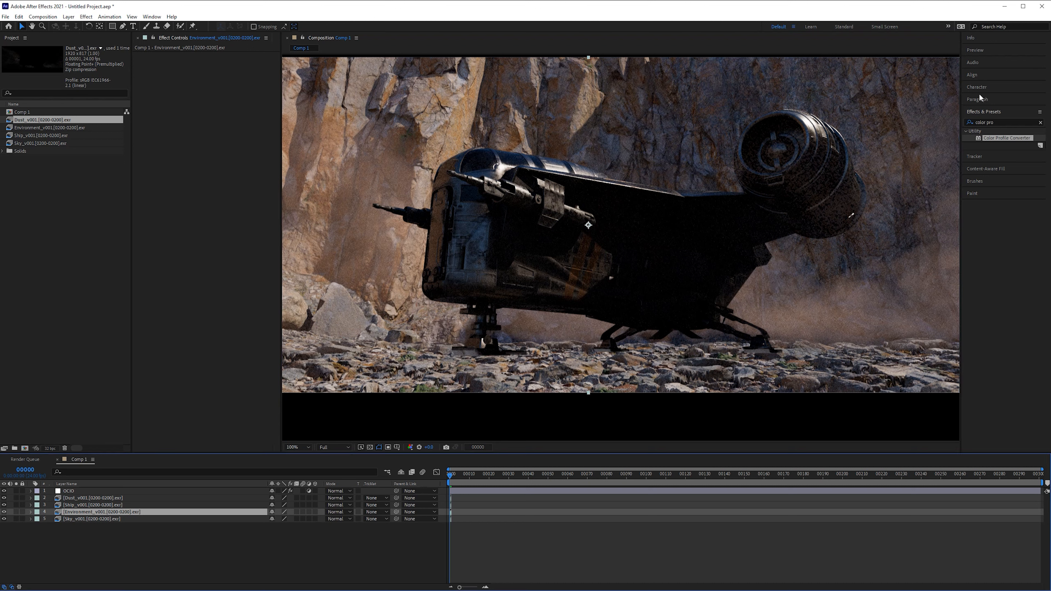
click(1010, 124)
drag(1008, 123, 903, 118)
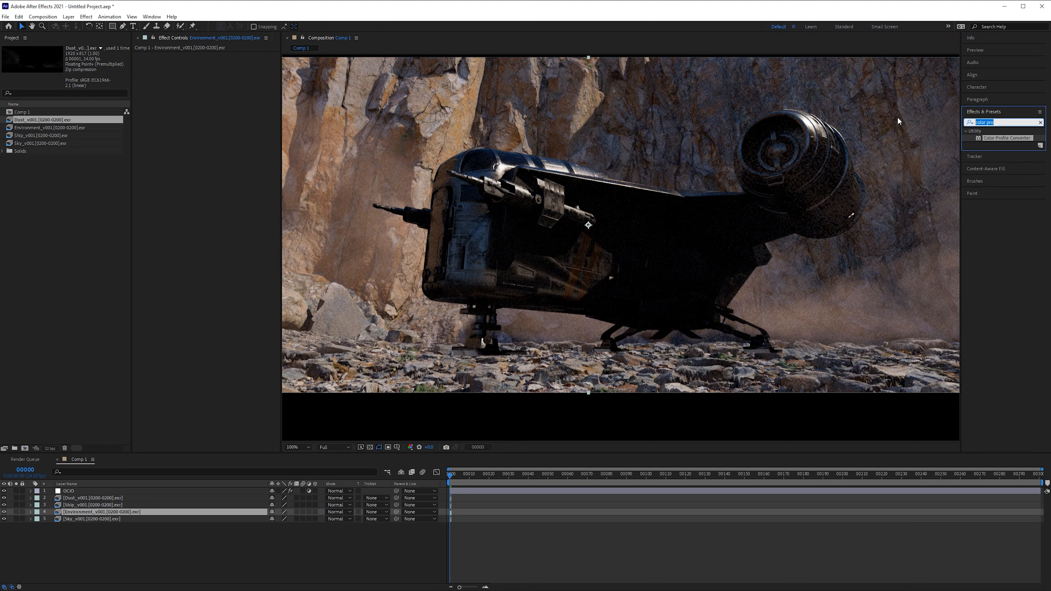
text(crypt)
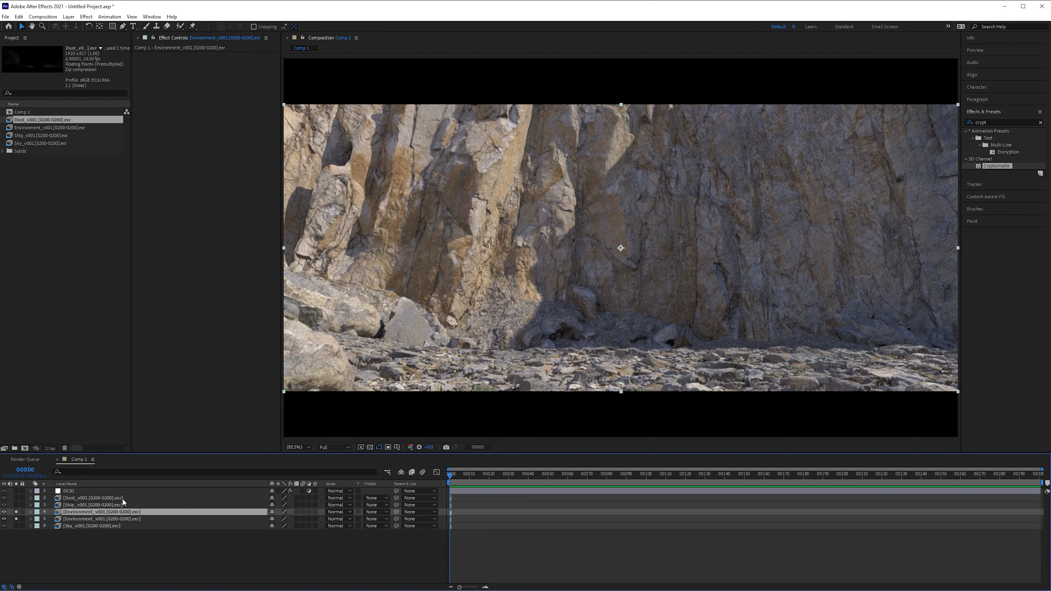
- Duplicate the Environment layer with both copies soloed and rename the upper copy "Environment Ground matte"
key(Return)
text(e)
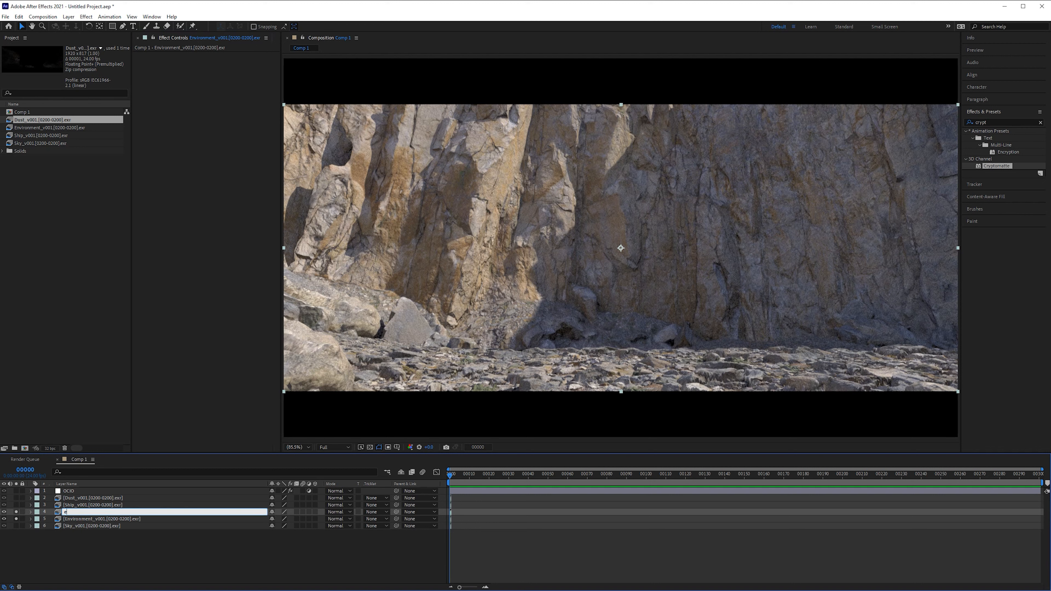
text(nvironment Ground matte)
key(Return)
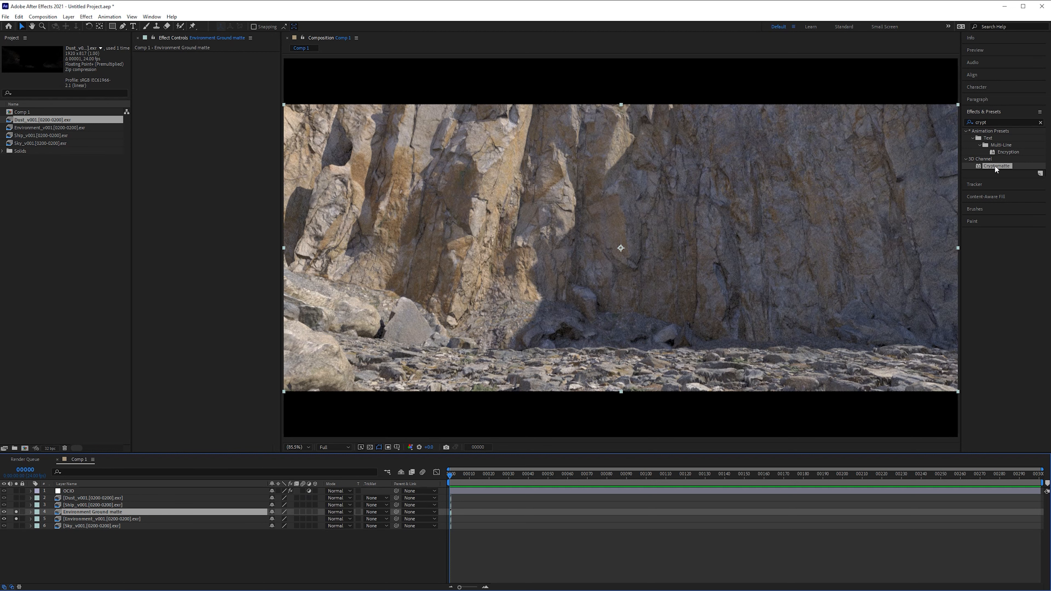
- Apply Cryptomatte to the Environment Ground matte layer, pick the ground as its selection and set the output to Matte Only
drag(995, 169, 194, 215)
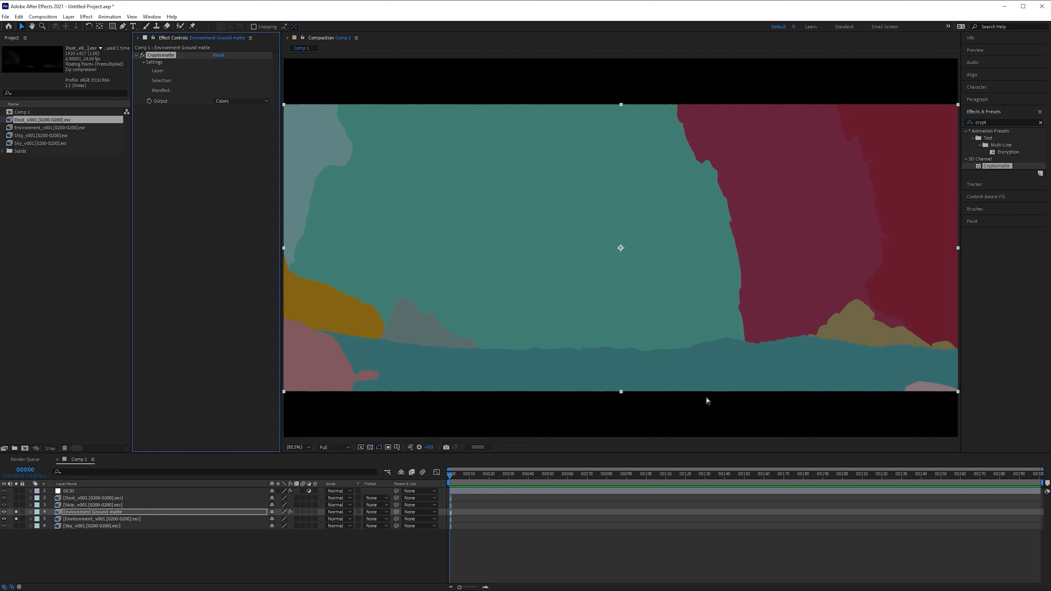
click(715, 371)
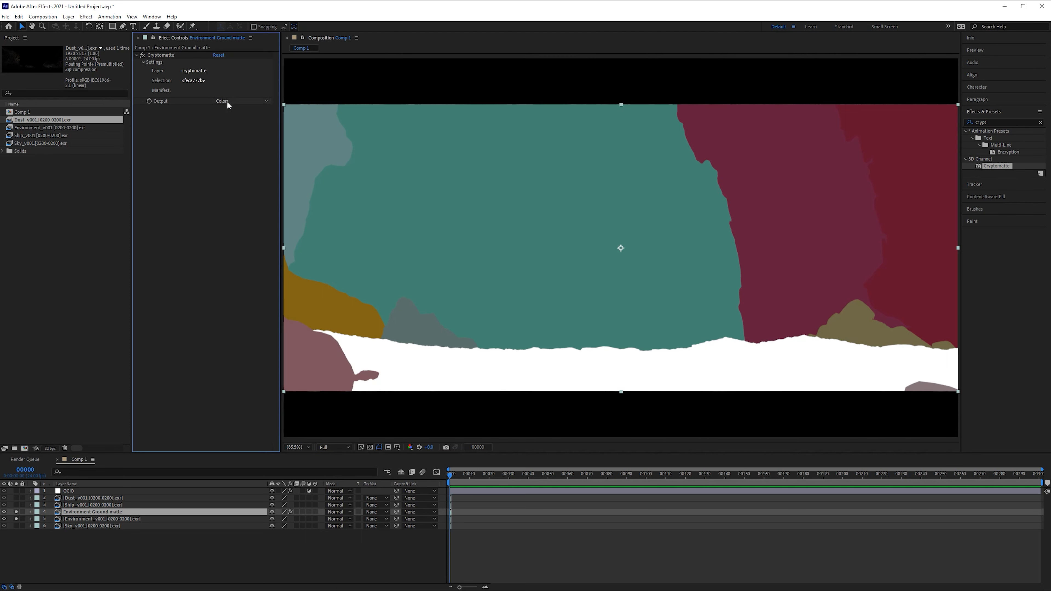
click(227, 103)
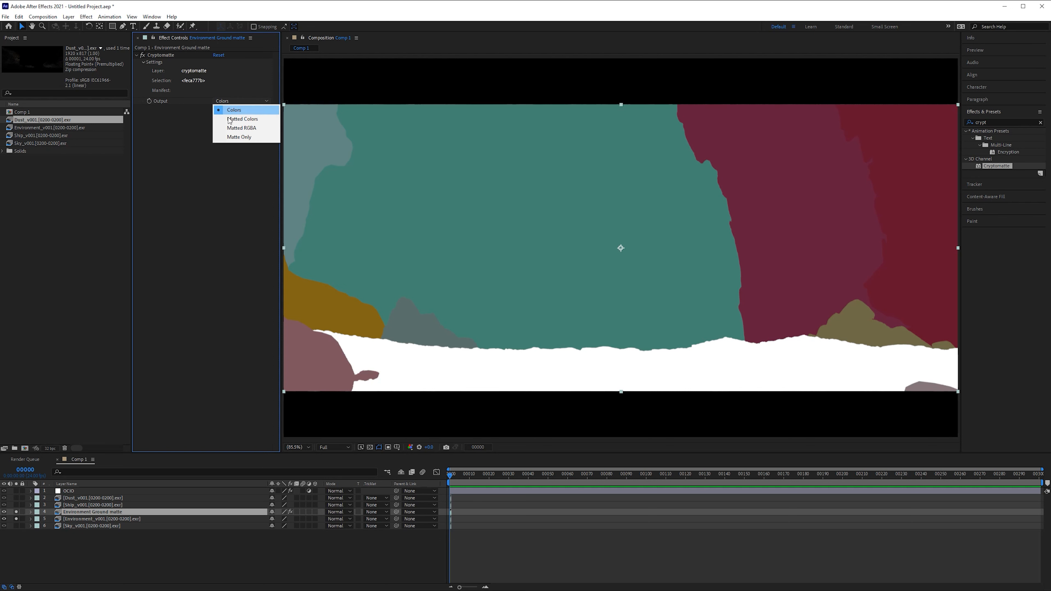
click(261, 138)
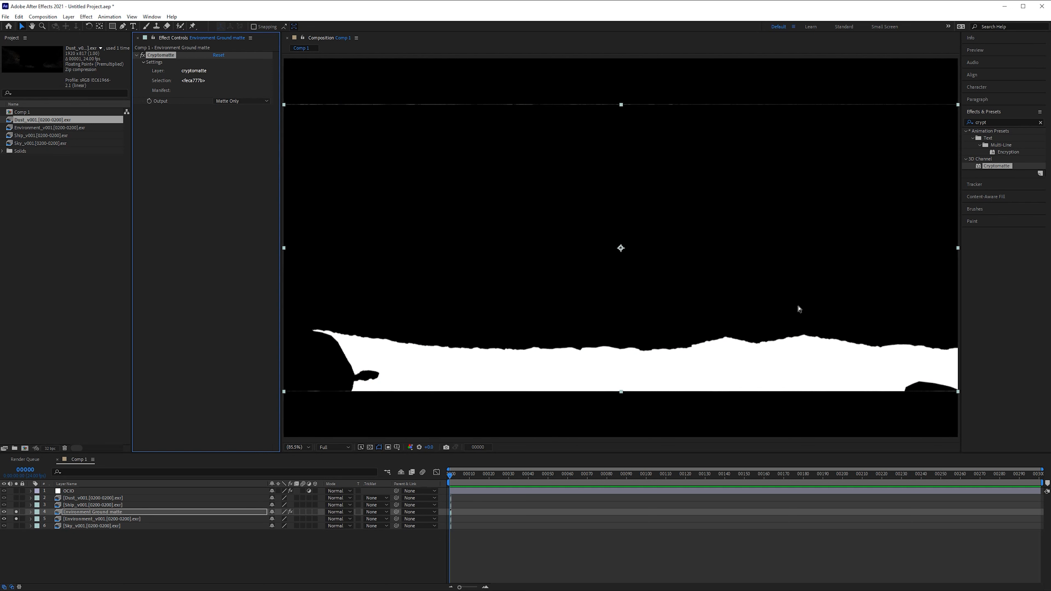
- Move the Environment Ground matte layer directly above the Ship layer and unsolo both environment layers
click(100, 519)
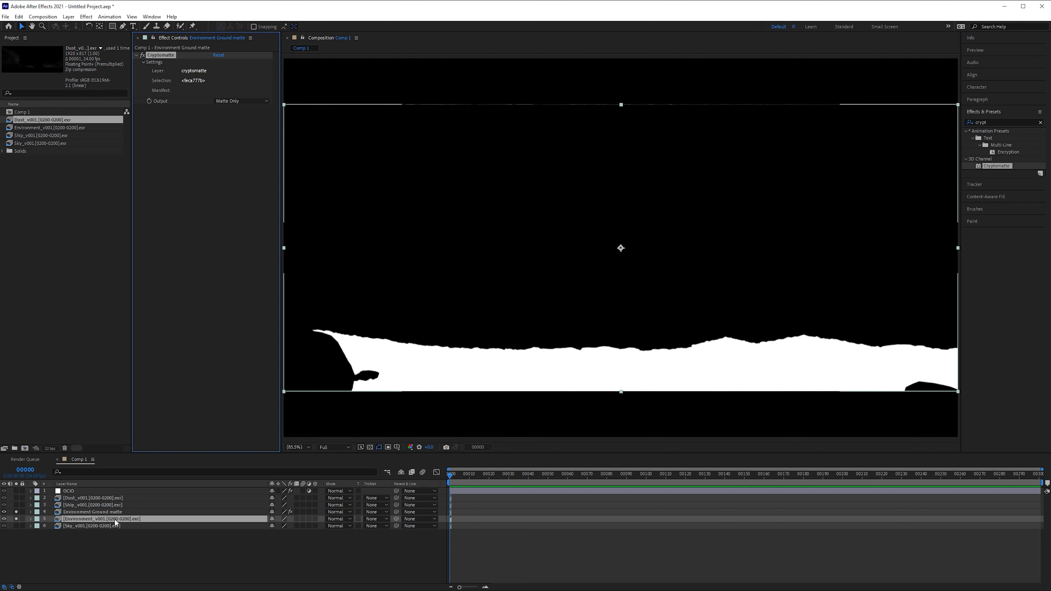
click(79, 512)
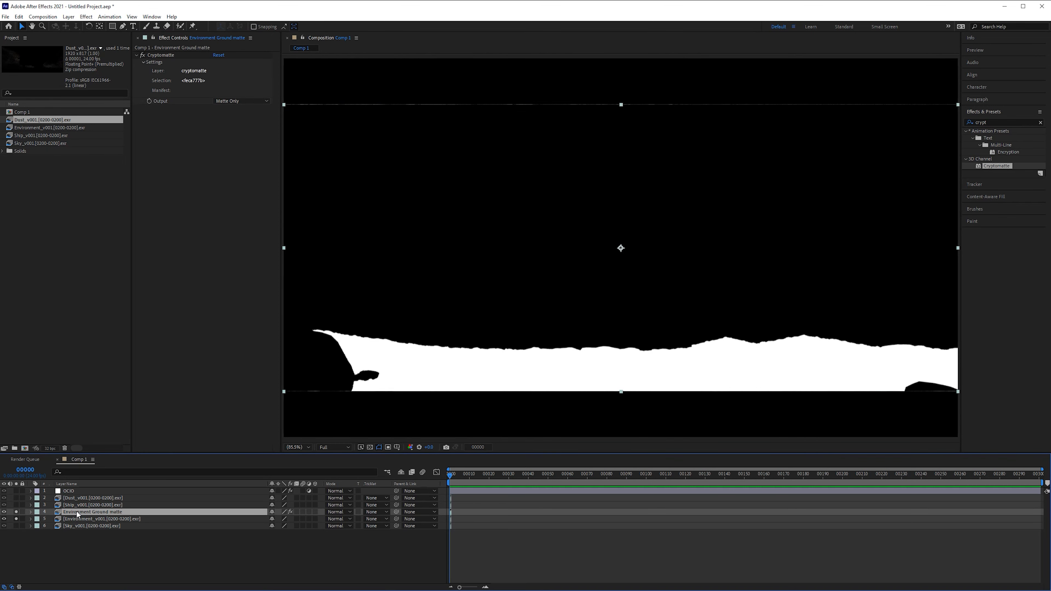
drag(78, 514, 91, 508)
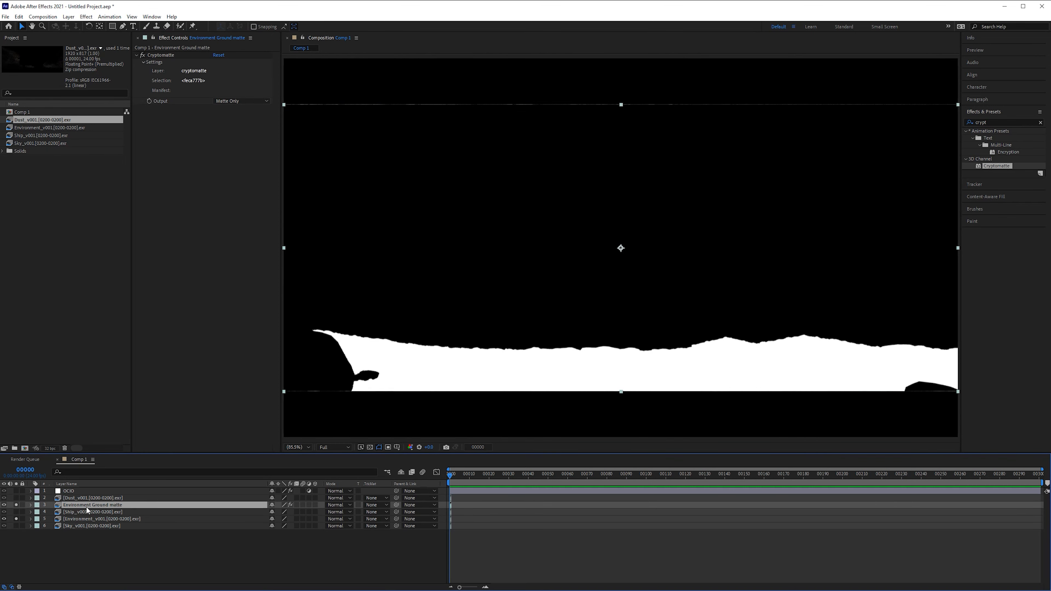
click(15, 505)
click(16, 518)
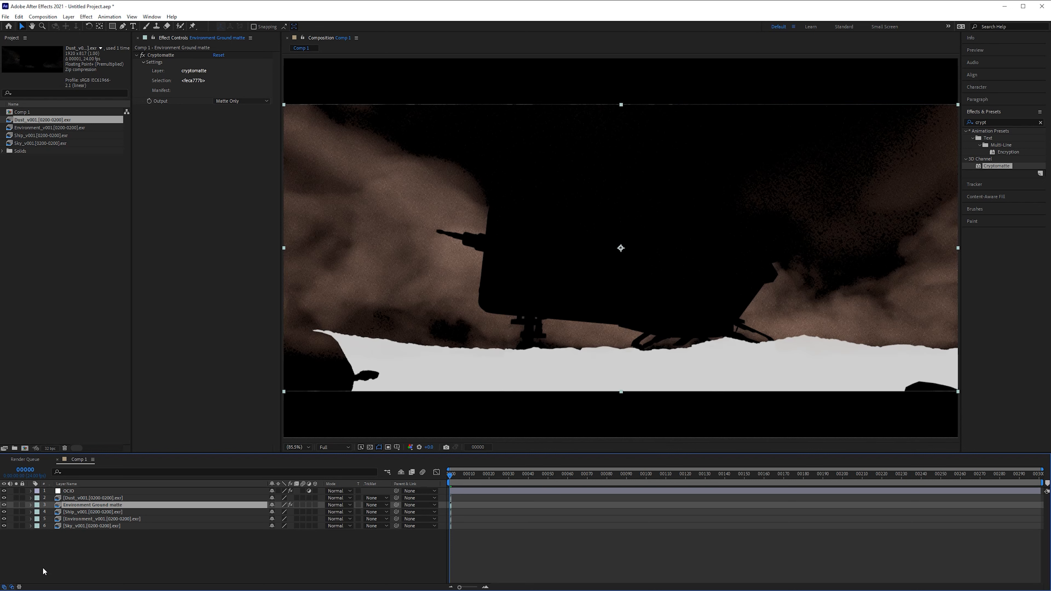
- Set the Ship layer's track matte to Luma Inverted Matte using the Environment Ground matte layer
click(77, 512)
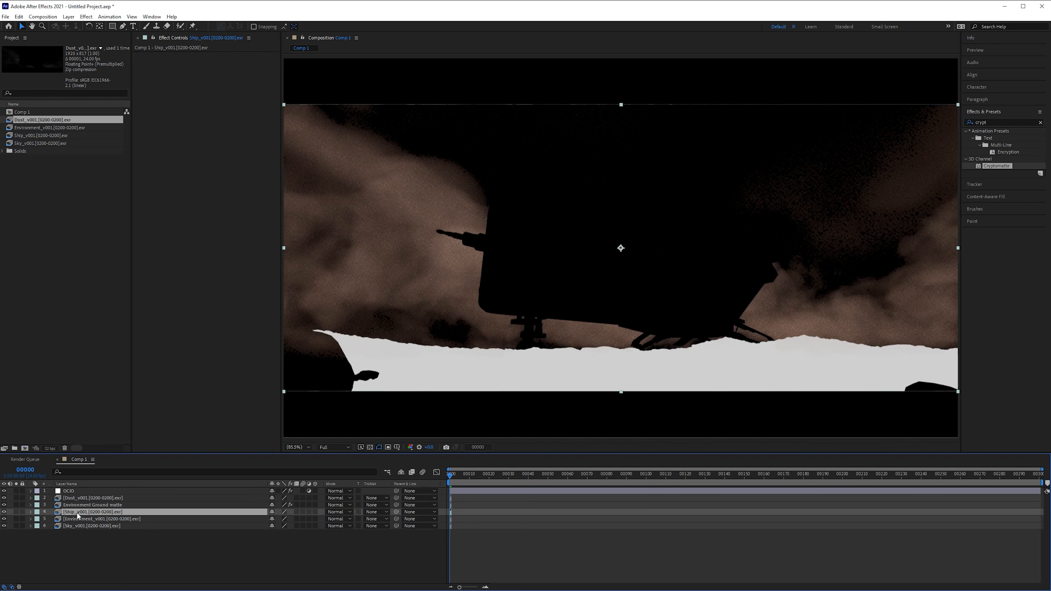
click(375, 511)
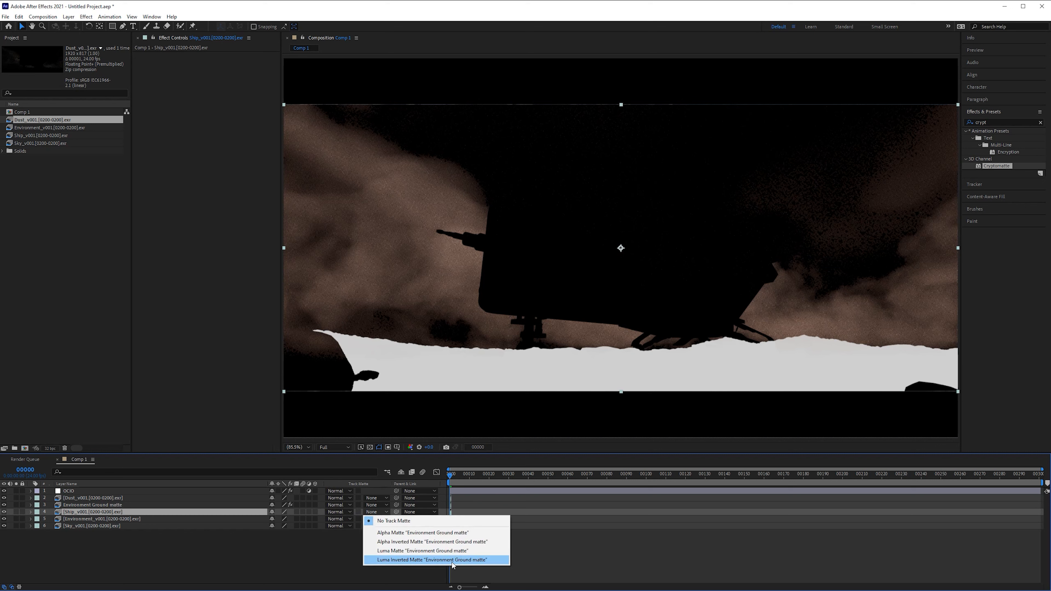
click(432, 560)
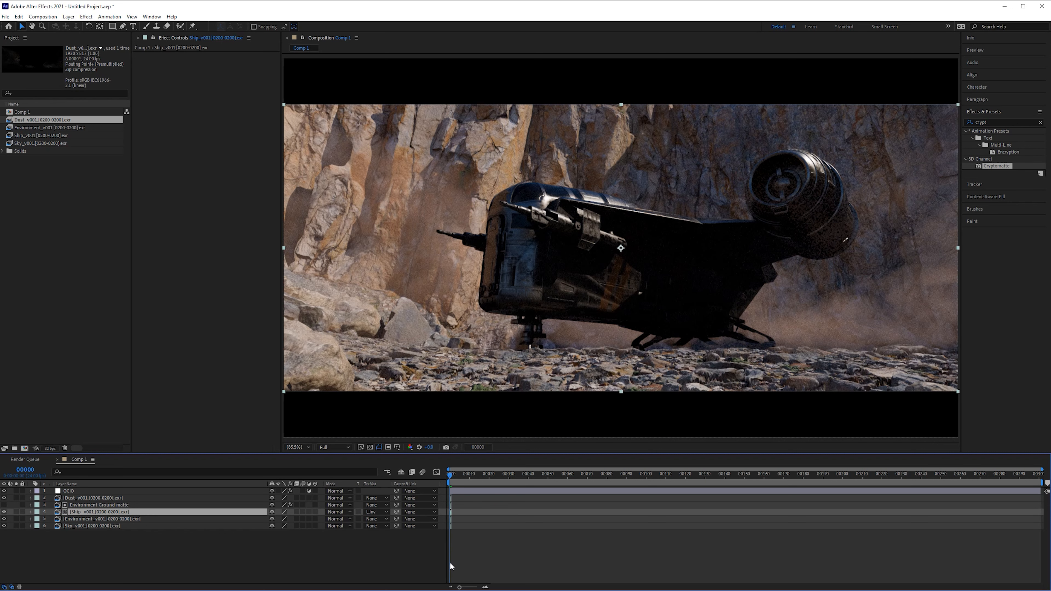
- Examine where the landing gear meets the rocks at close range, comparing with the Ship layer hidden and shown, and review the whole frame
scroll(527, 361, up, 8)
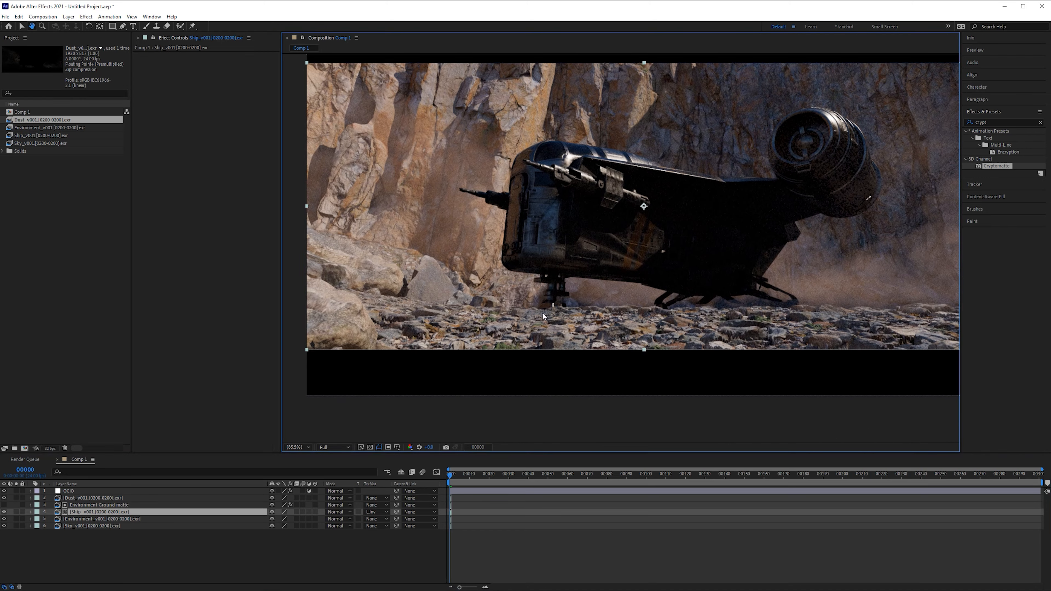
scroll(604, 313, down, 2)
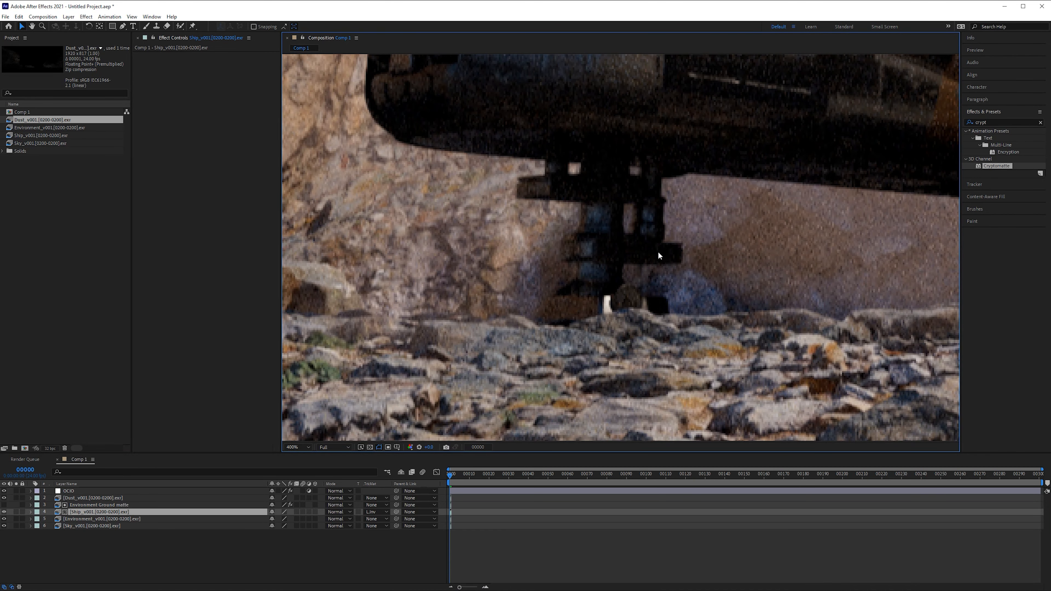
scroll(586, 314, up, 4)
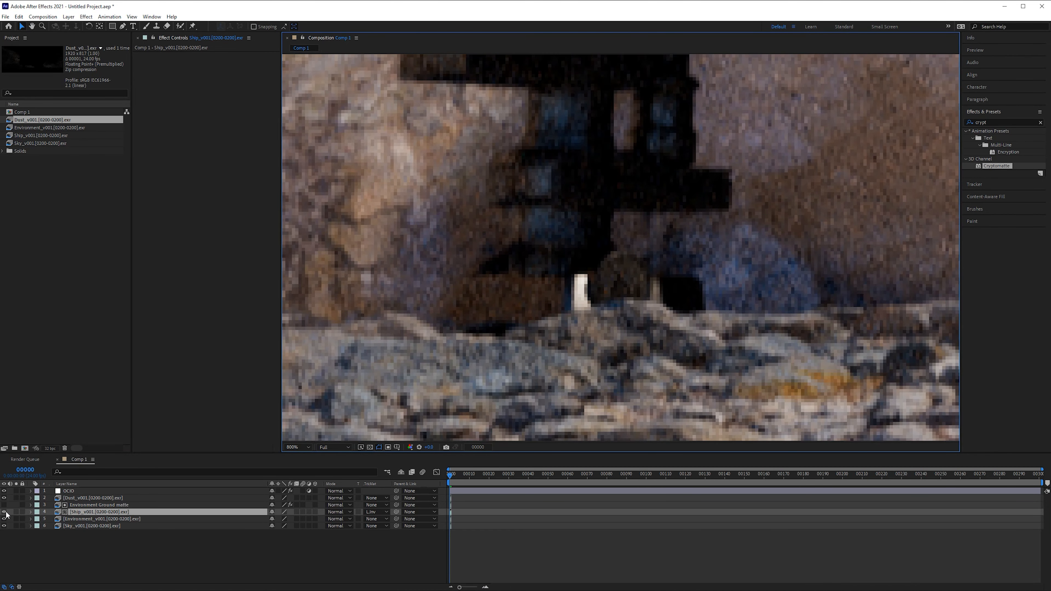
click(4, 512)
click(5, 512)
scroll(742, 159, down, 3)
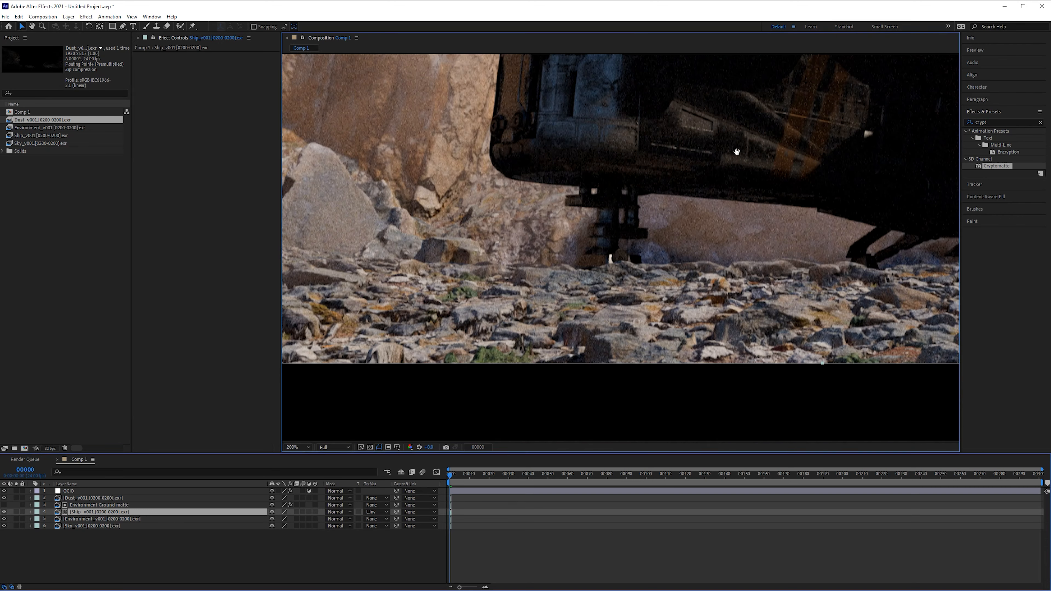
drag(736, 151, 353, 136)
scroll(779, 260, down, 2)
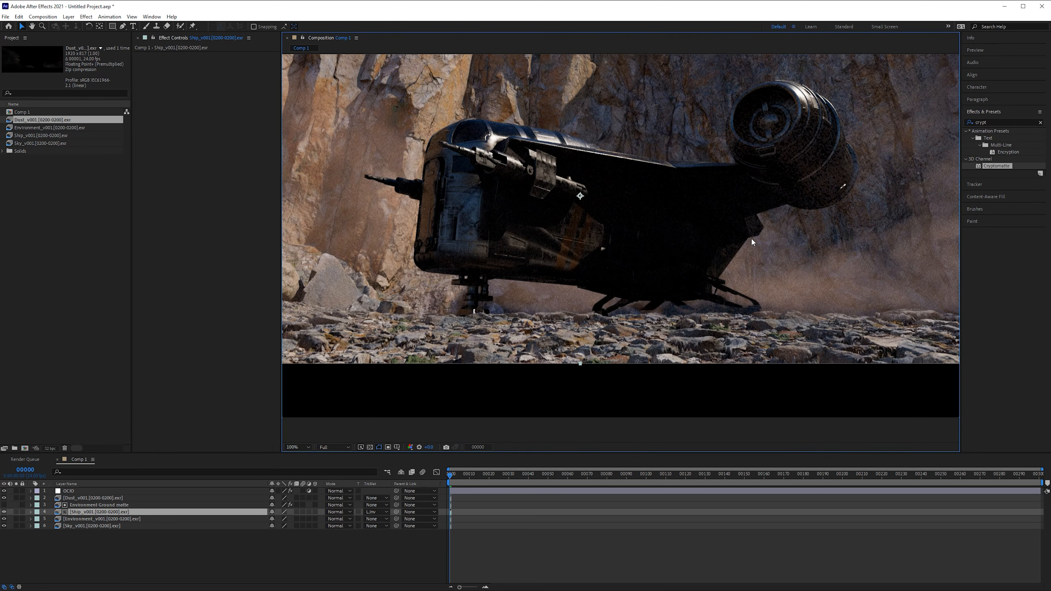
middle_drag(610, 245, 637, 280)
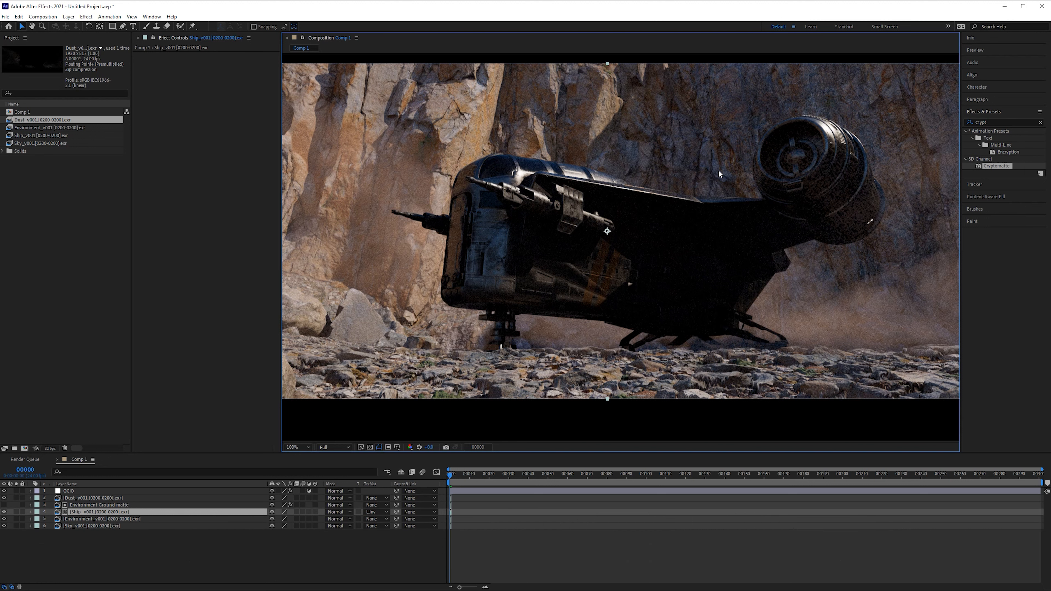
drag(706, 168, 707, 183)
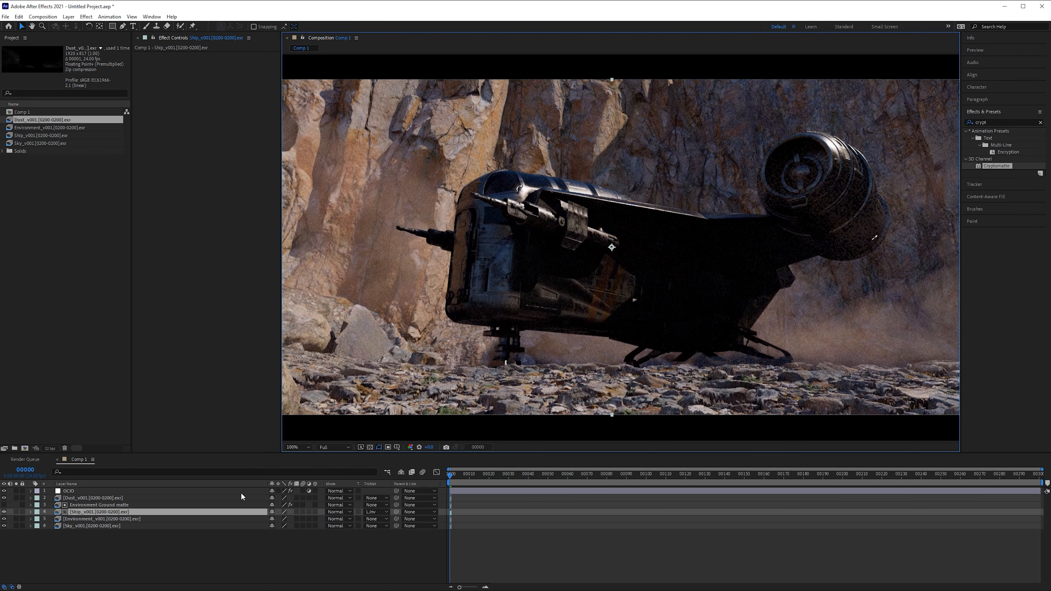
- Search the effects for "extrac" and apply EXtractoR to the Ship layer
click(84, 513)
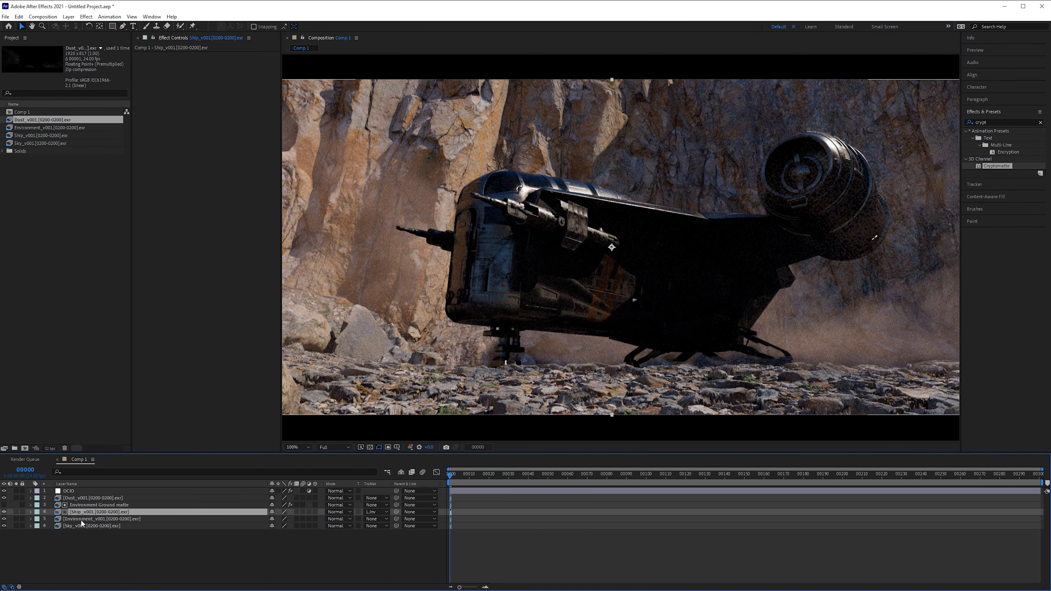
click(1001, 122)
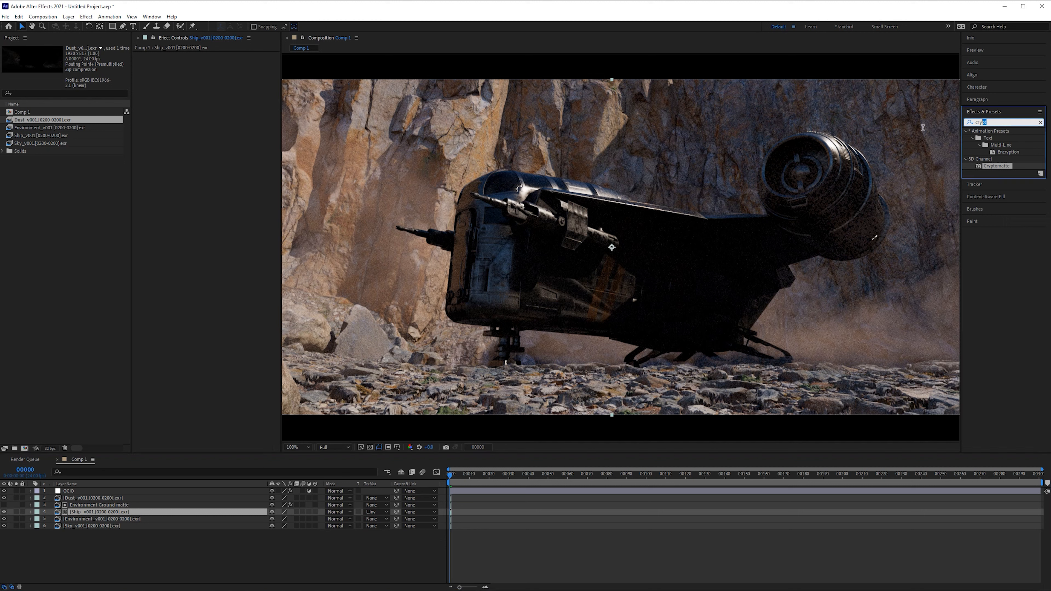
text(extra)
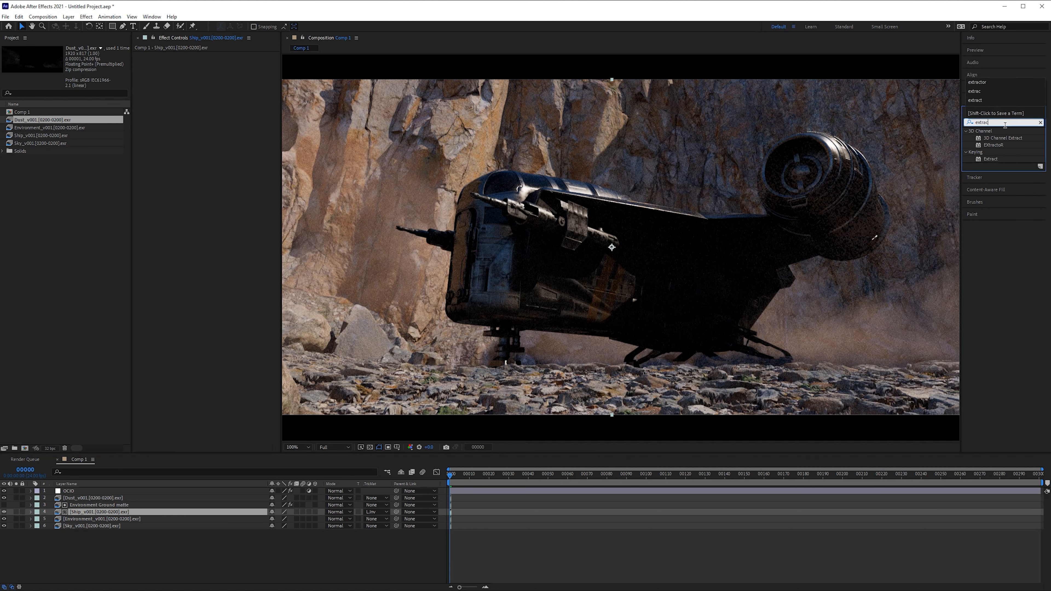
text(c)
click(995, 145)
drag(1003, 143, 101, 511)
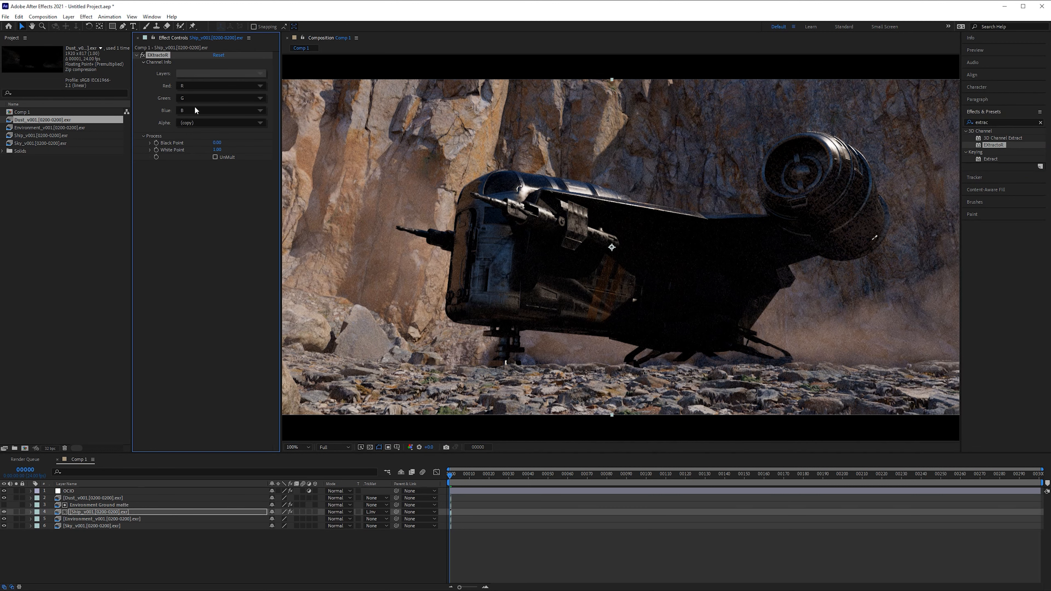
- Set the Ship layer's EXtractoR to extract the GI render pass
click(182, 512)
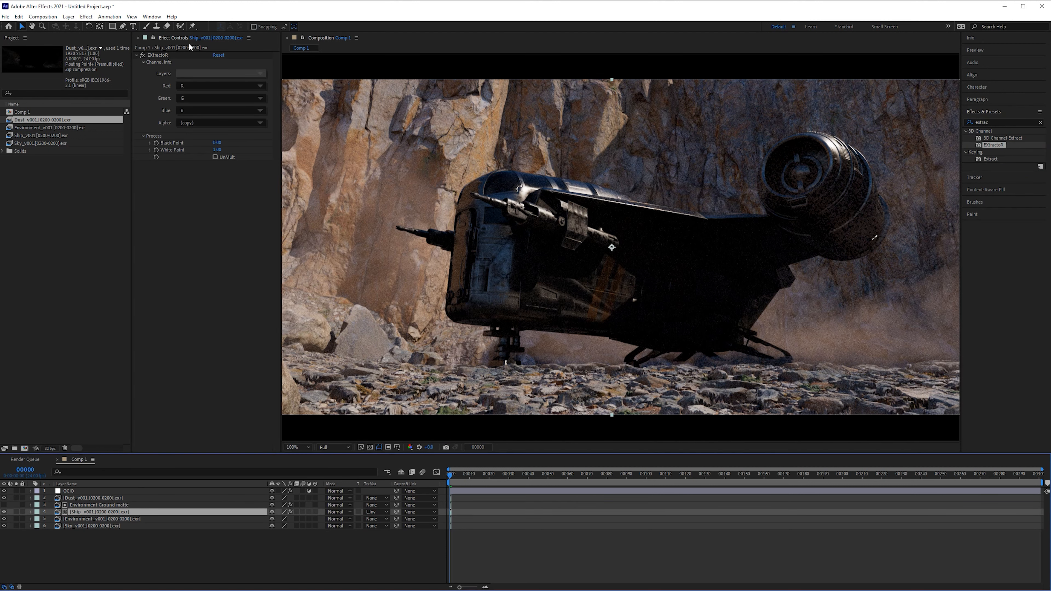
click(221, 73)
click(249, 90)
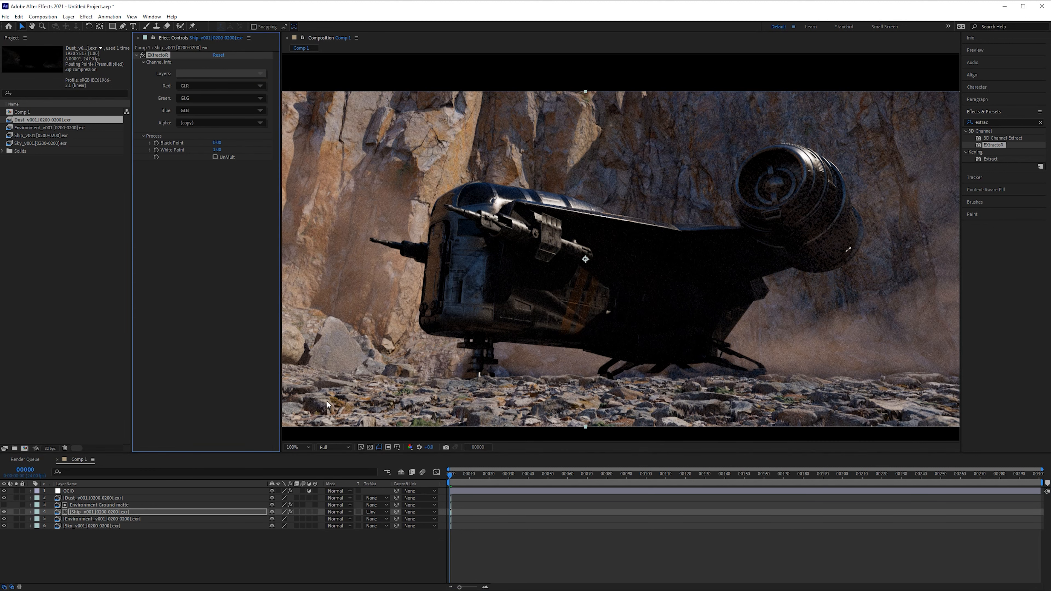
- Solo the Ship layer and inspect its GI pass at a raised viewer exposure, restoring the default exposure
click(16, 512)
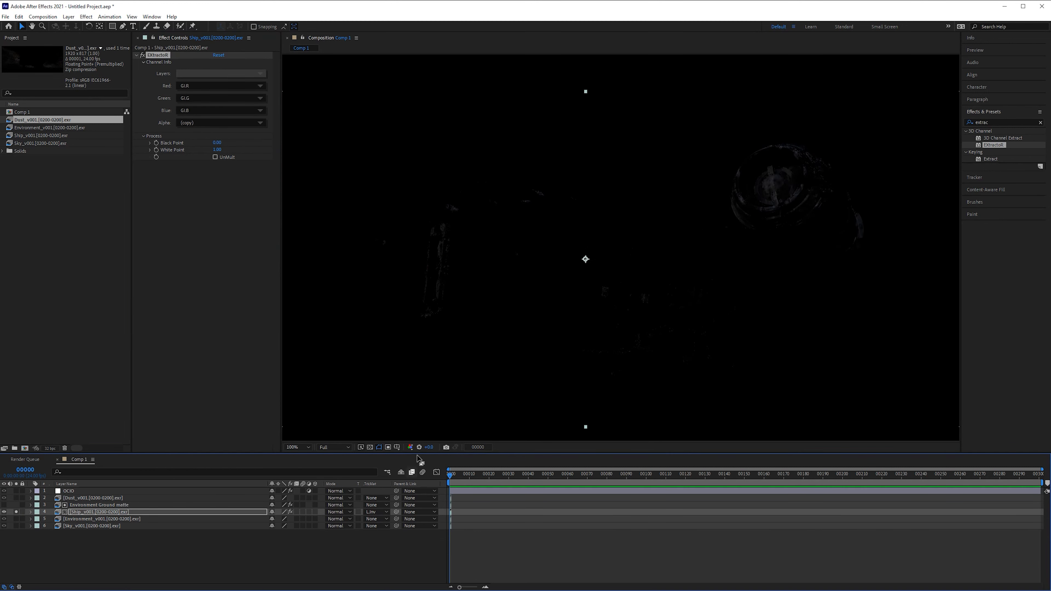
drag(429, 448, 497, 436)
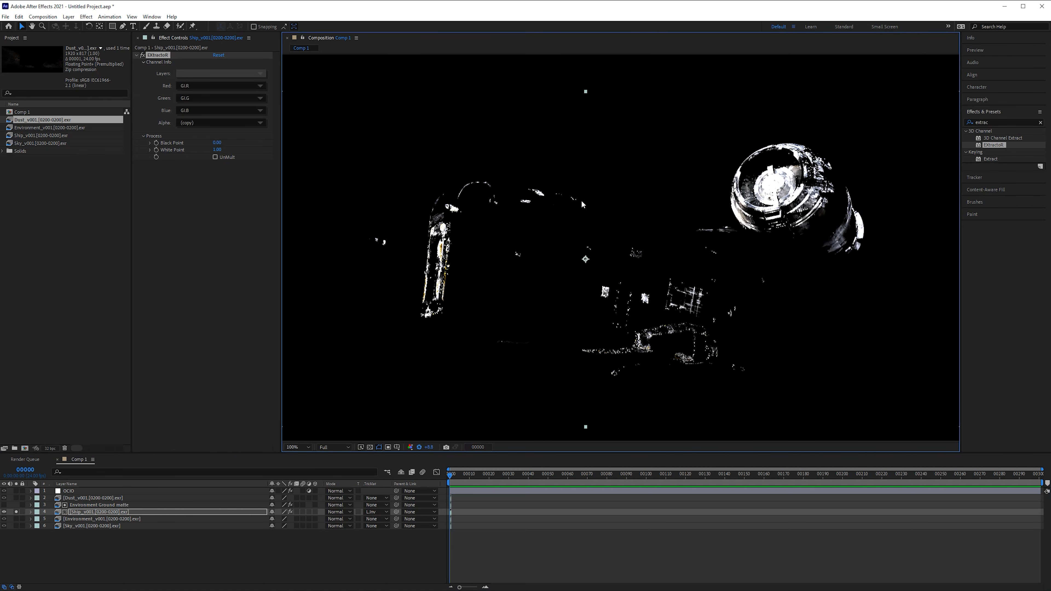
click(419, 448)
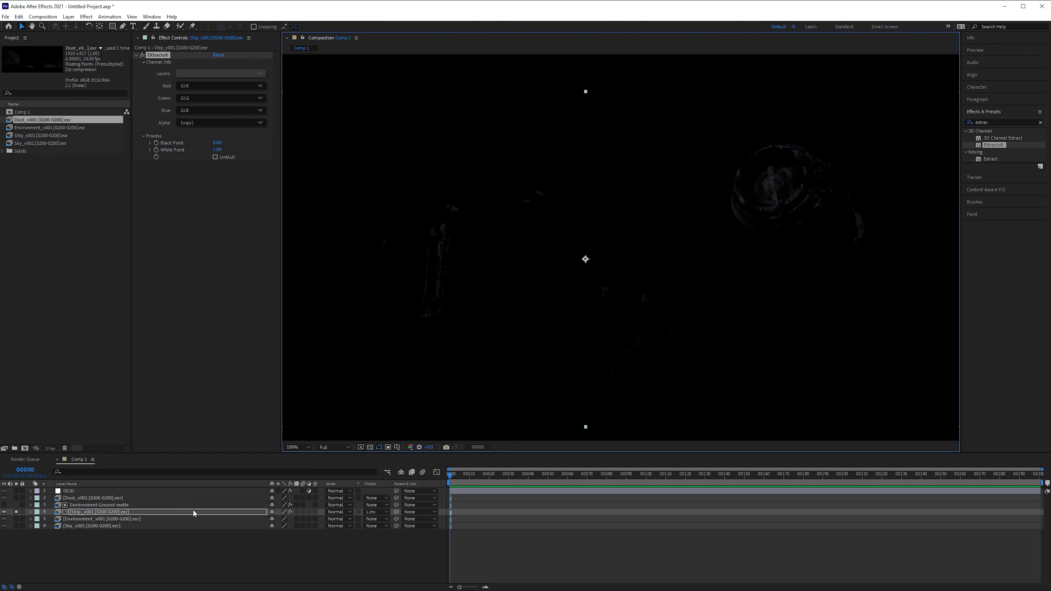
- Rename the Ship layer "Ship GI" and set it to No Track Matte
key(Return)
text(Ship)
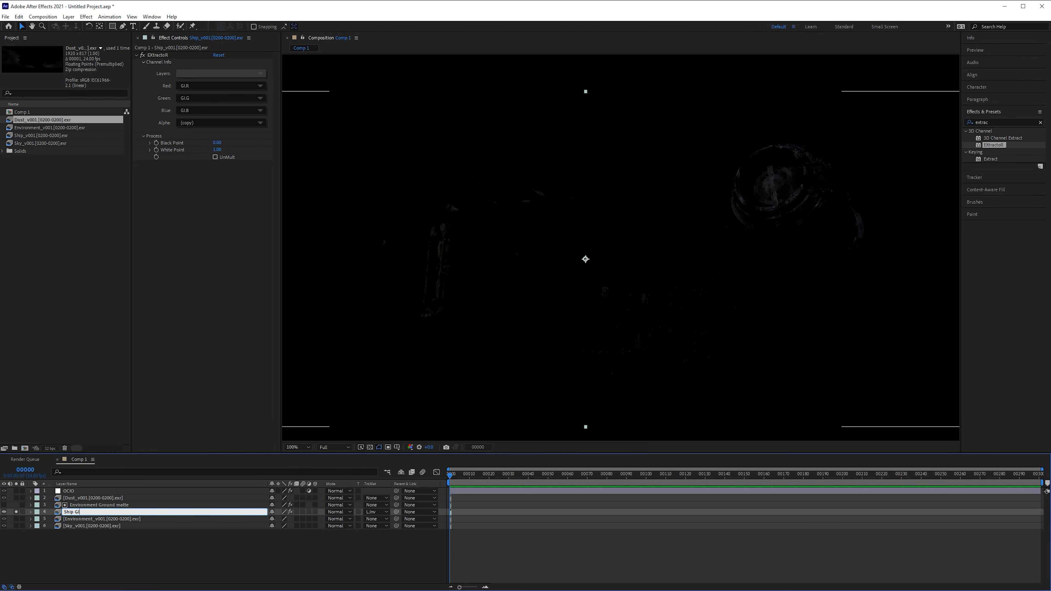
text( GI)
key(Return)
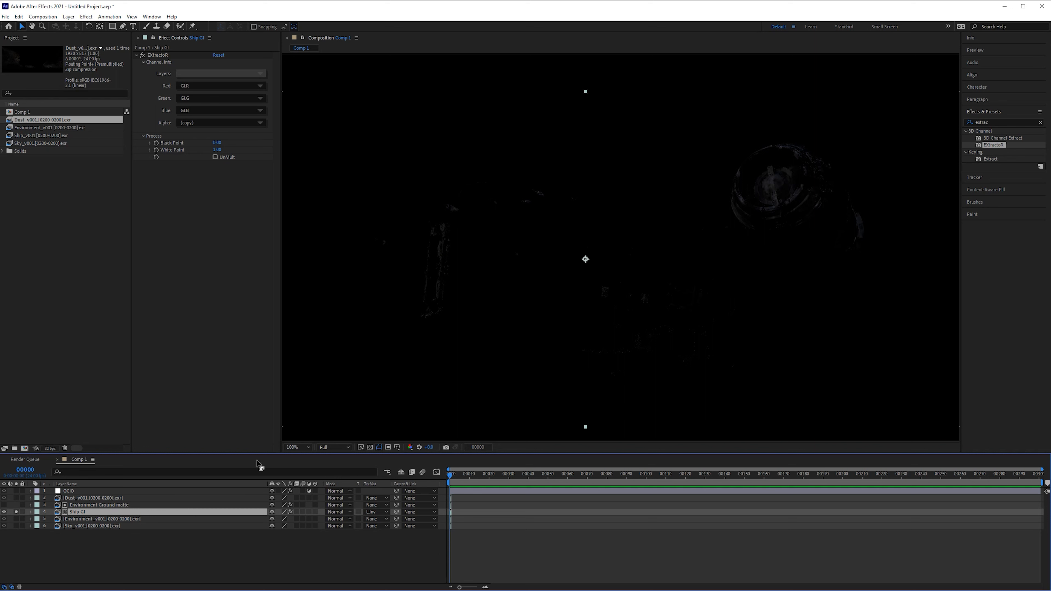
click(376, 512)
click(410, 521)
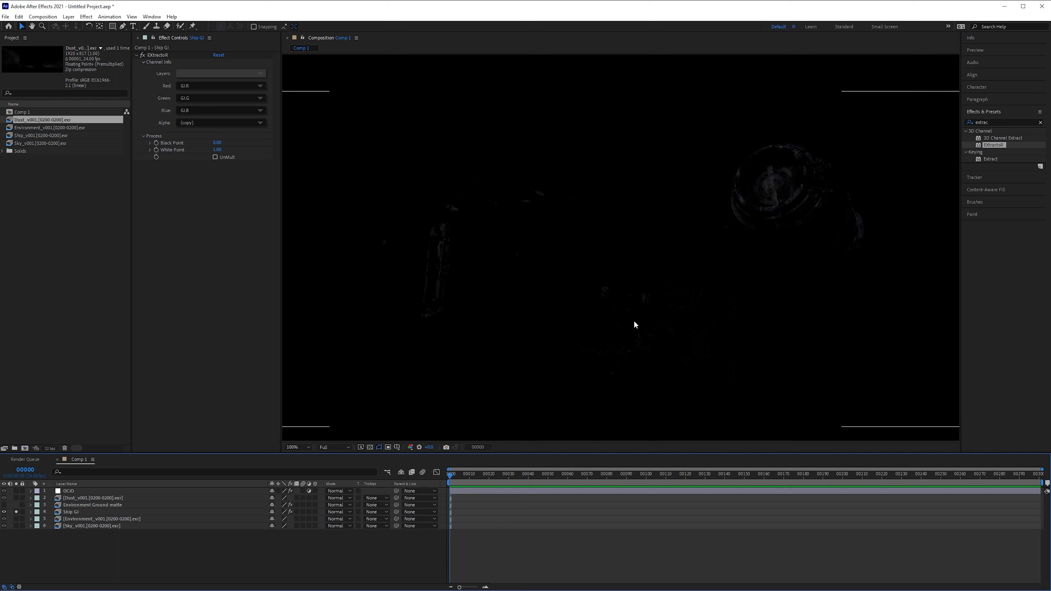
- Duplicate the Ship GI layer and rename the upper copy "Ship Lighting"
click(84, 513)
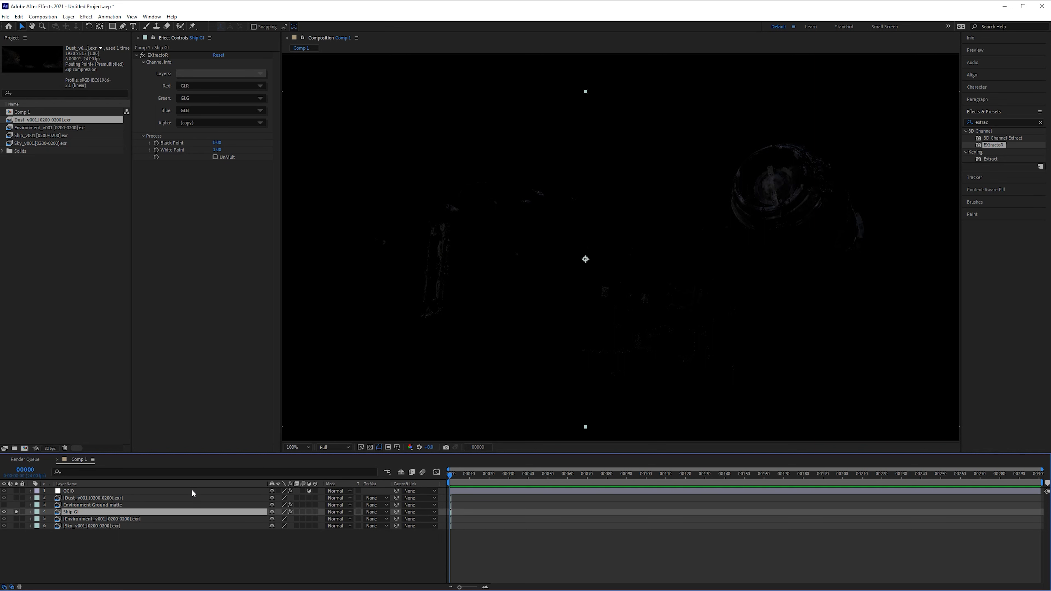
key(ctrl+d)
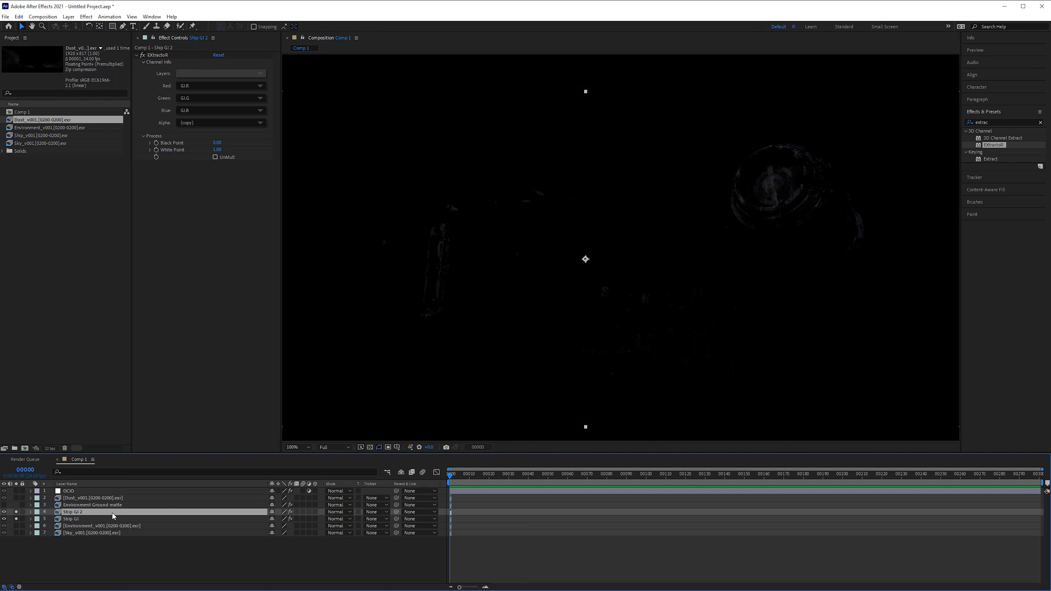
key(Return)
text(Ship L)
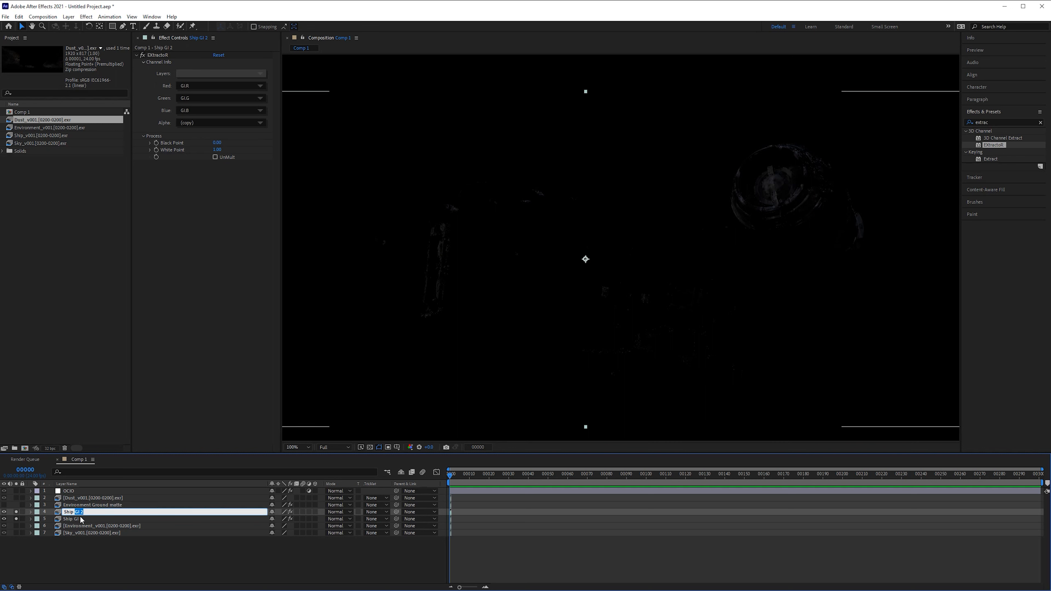
text(ighting)
key(Return)
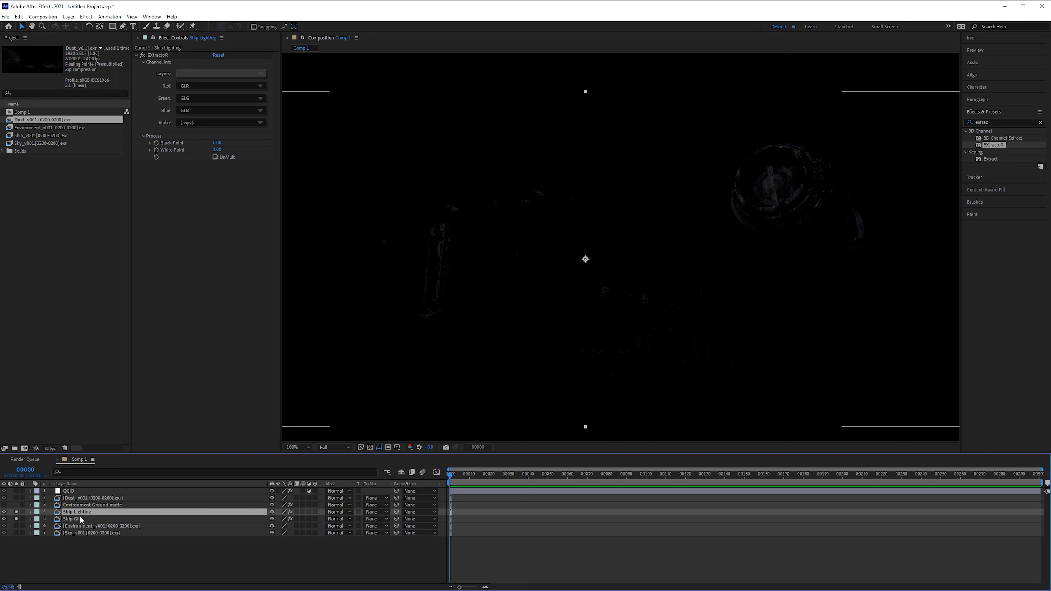
- Extract the lighting pass on the Ship Lighting layer and set its blending mode to Add
click(226, 74)
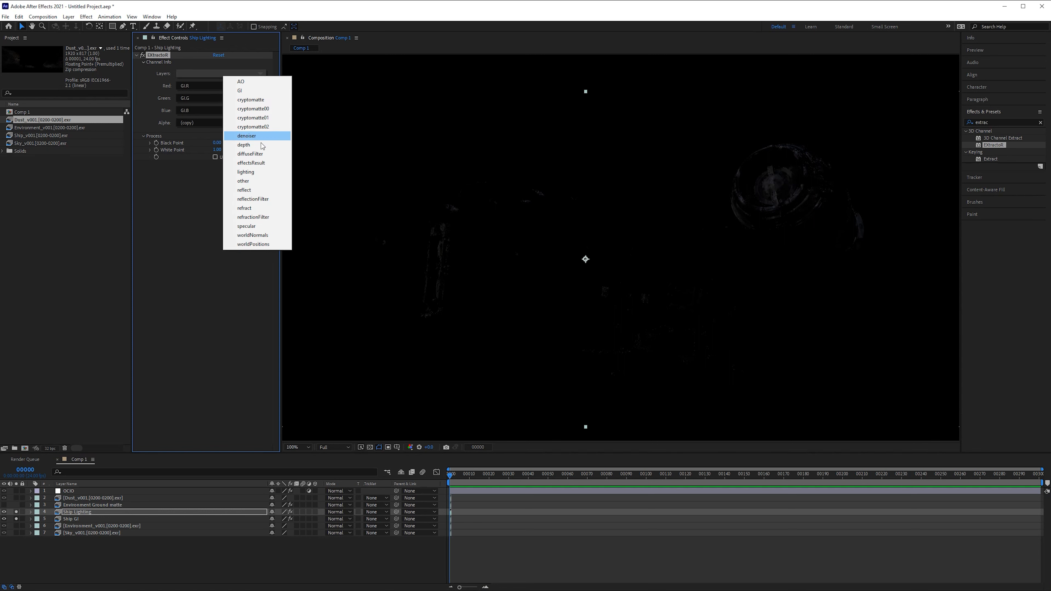
click(248, 171)
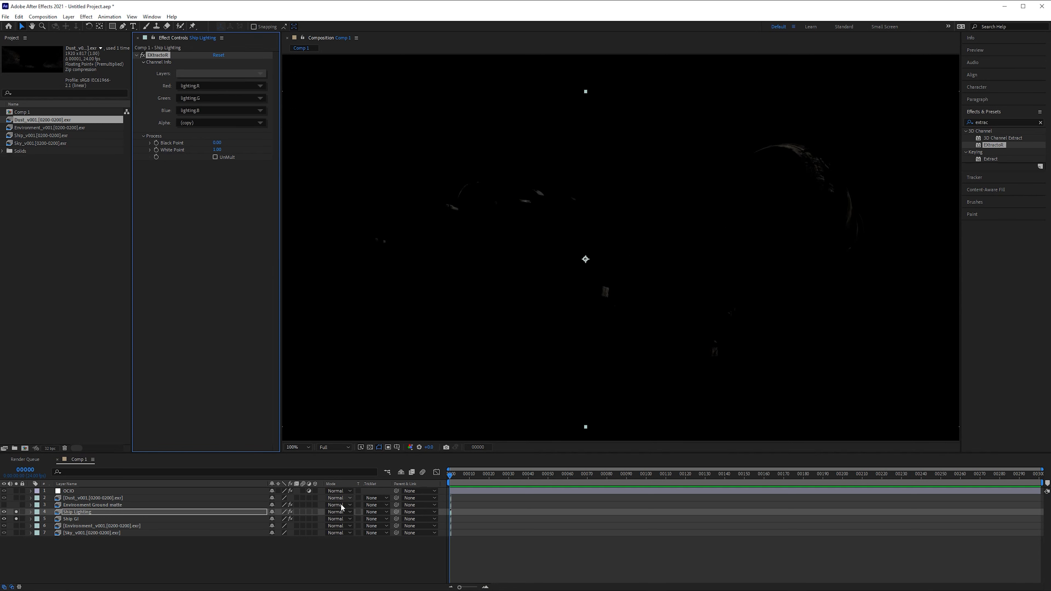
click(338, 512)
click(367, 235)
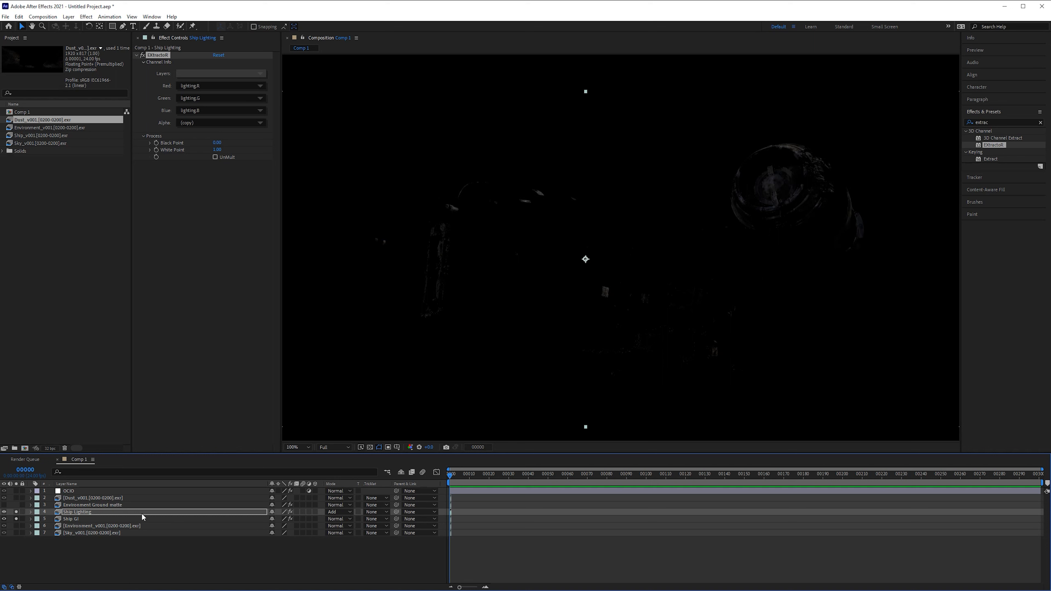
- Duplicate the Ship Lighting layer and rename the new copy "Ship Reflection"
key(ctrl+d)
key(Return)
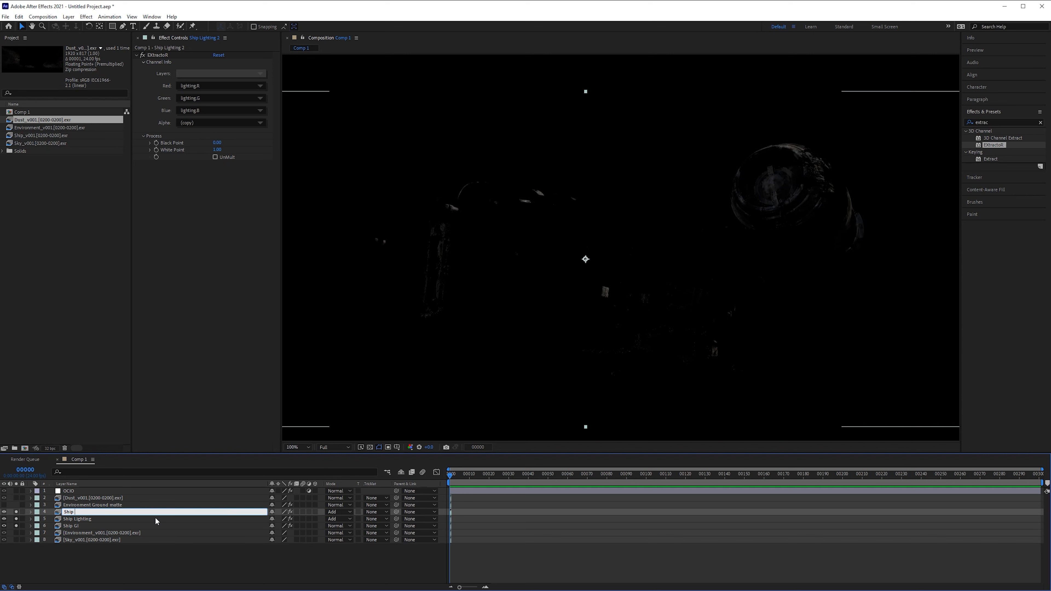
text(Ship Reflection)
key(Return)
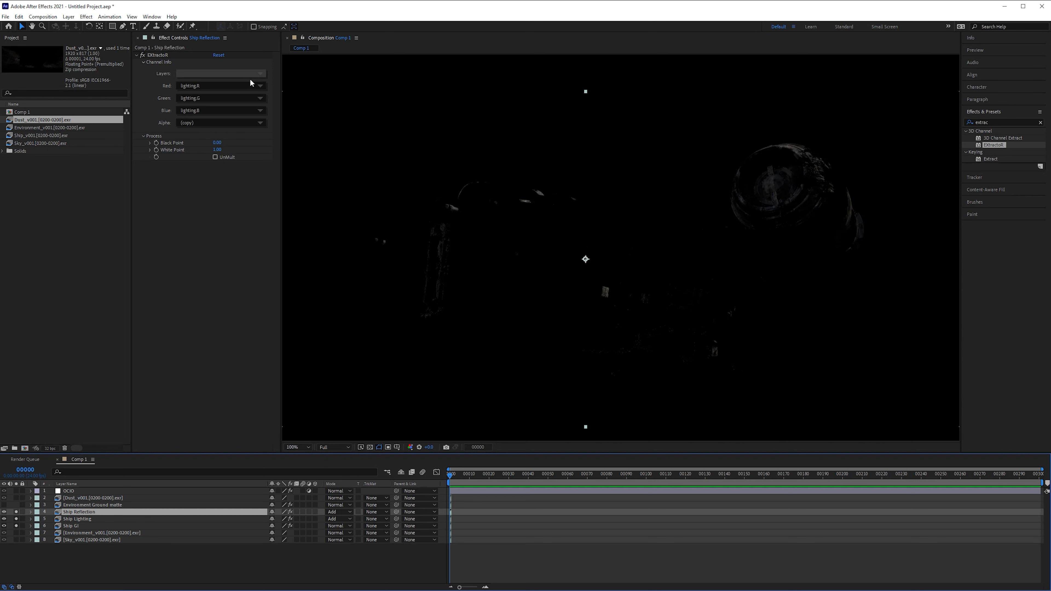
- Extract the reflect pass on the Ship Reflection layer
click(256, 74)
click(288, 191)
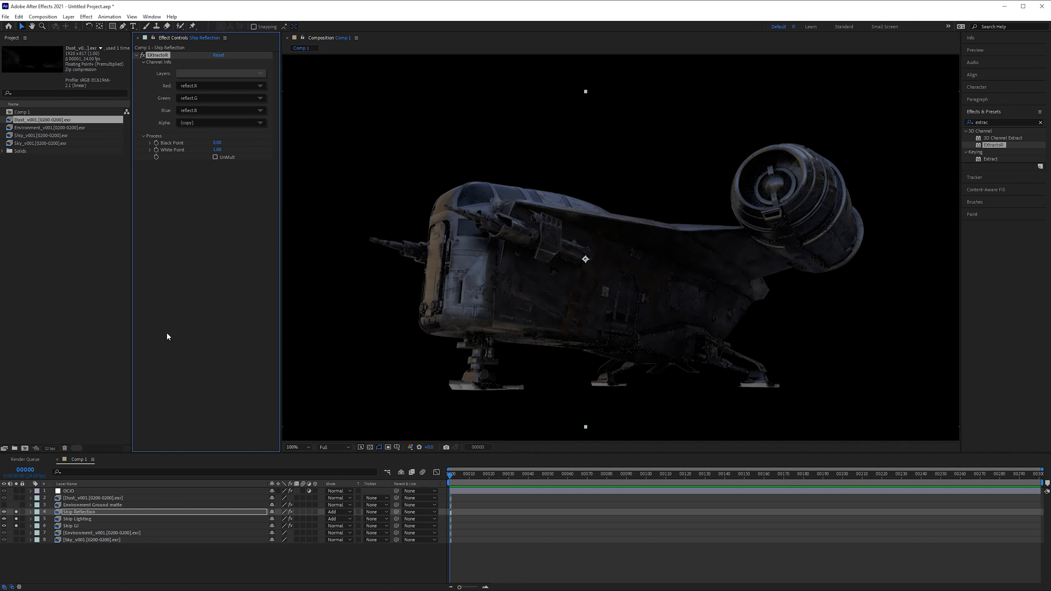
- Duplicate the Ship Reflection layer, rename the copy "Ship Specular", and extract the specular pass on it
key(ctrl+d)
key(Return)
key(End)
key(BackSpace)
key(BackSpace)
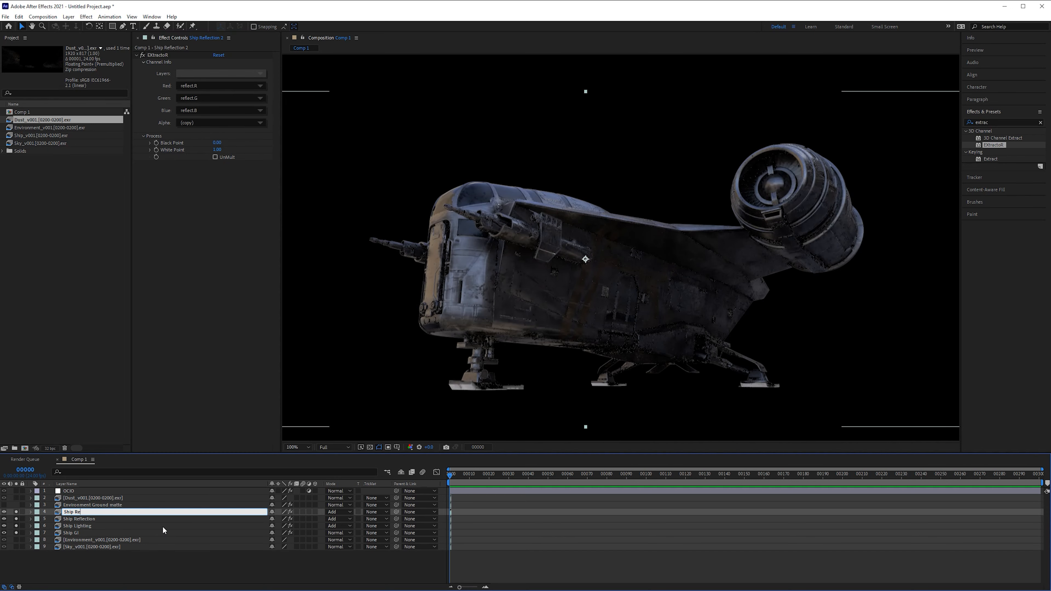
text(Specular)
key(Return)
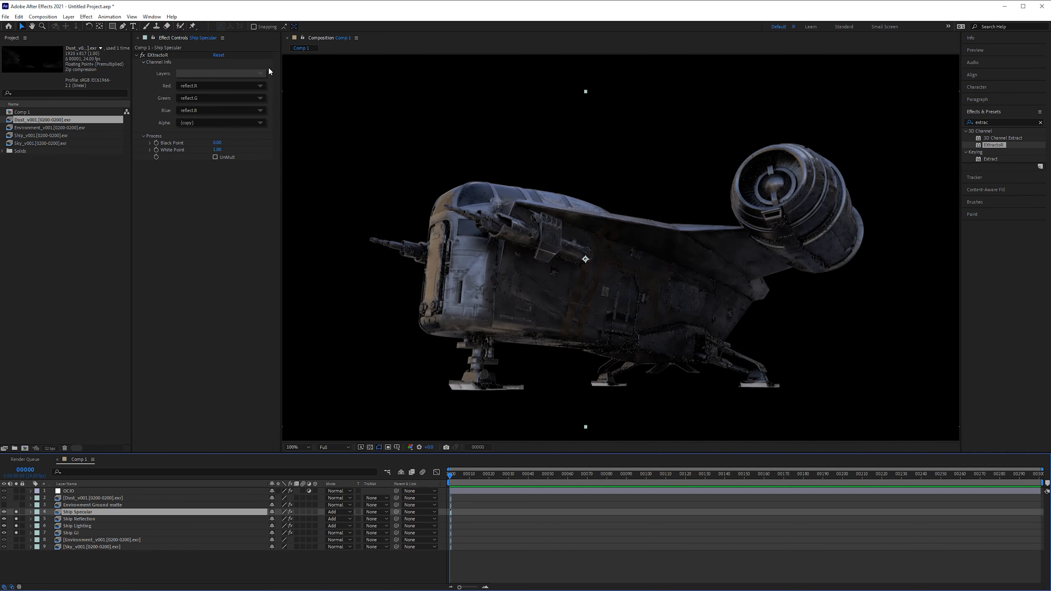
click(238, 74)
click(262, 221)
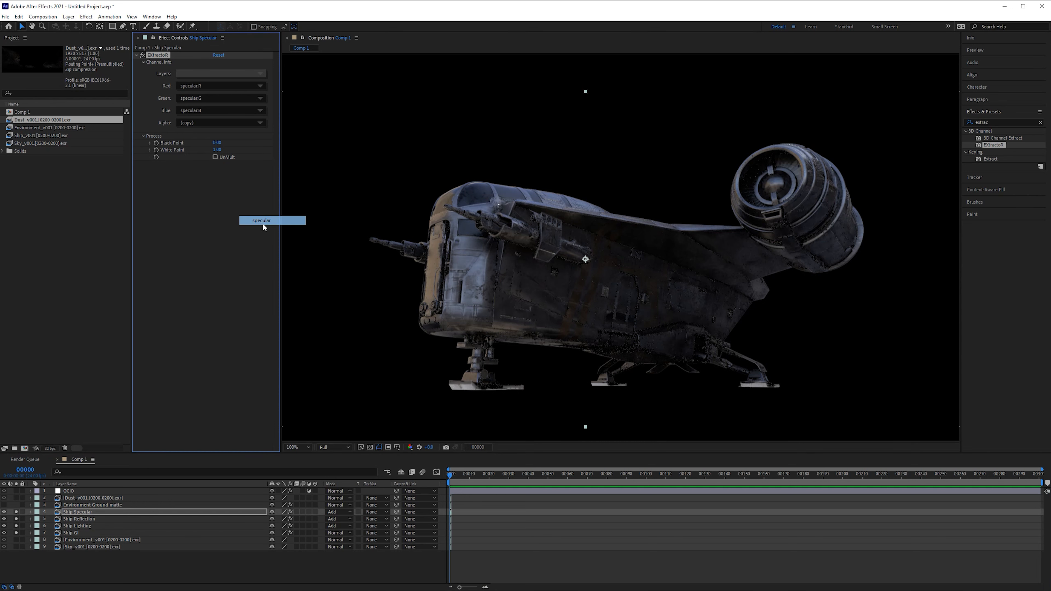
- Duplicate the Ship Specular layer, rename the copy "Ship Refraction", and extract the refract pass on it
click(129, 512)
key(ctrl+d)
key(Return)
key(End)
key(BackSpace)
key(BackSpace)
key(BackSpace)
key(BackSpace)
key(BackSpace)
key(BackSpace)
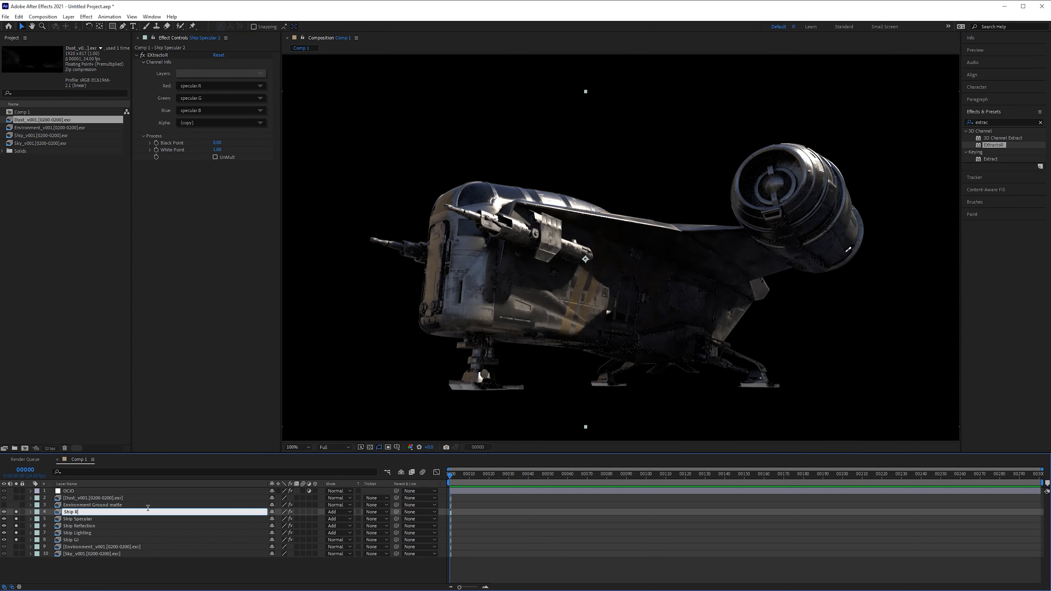
text(Refraction)
key(Return)
click(218, 74)
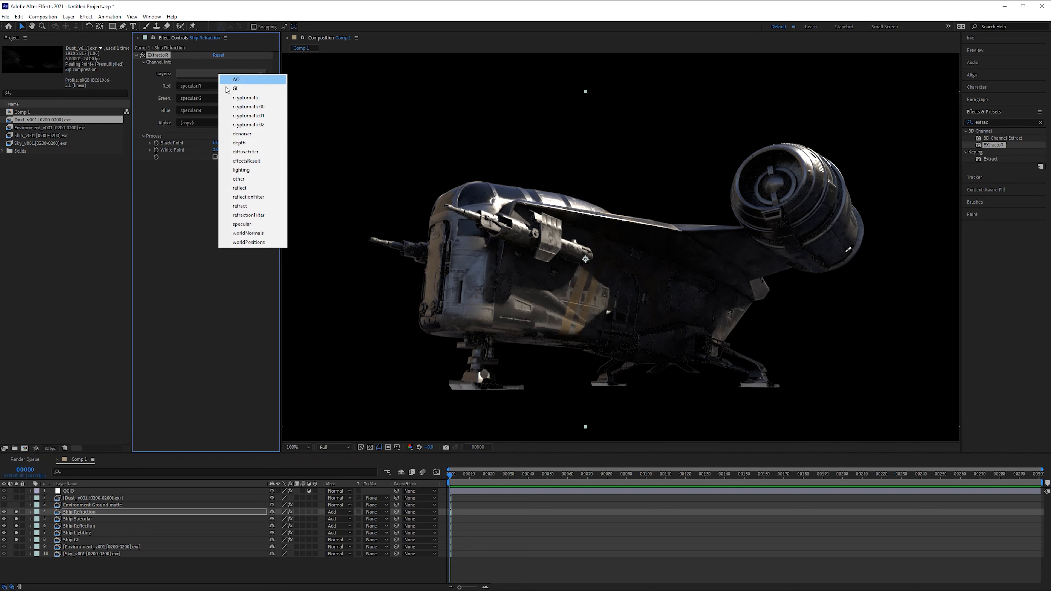
click(269, 206)
- Duplicate the Ship Refraction layer, rename the copy "Ship AO", and extract the AO pass on it
click(86, 512)
key(ctrl+d)
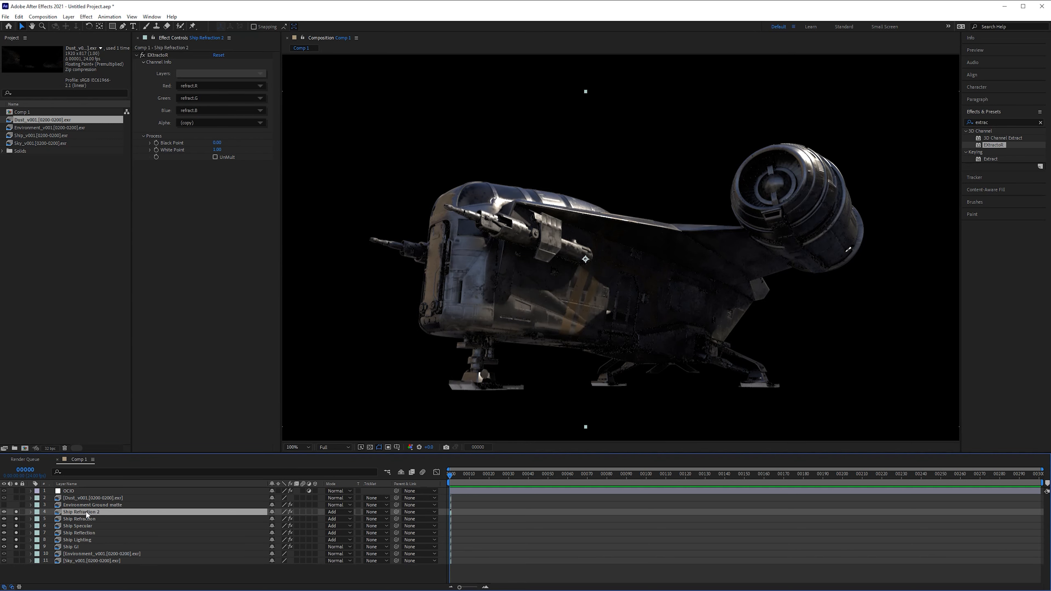
key(Return)
text(Ship Re)
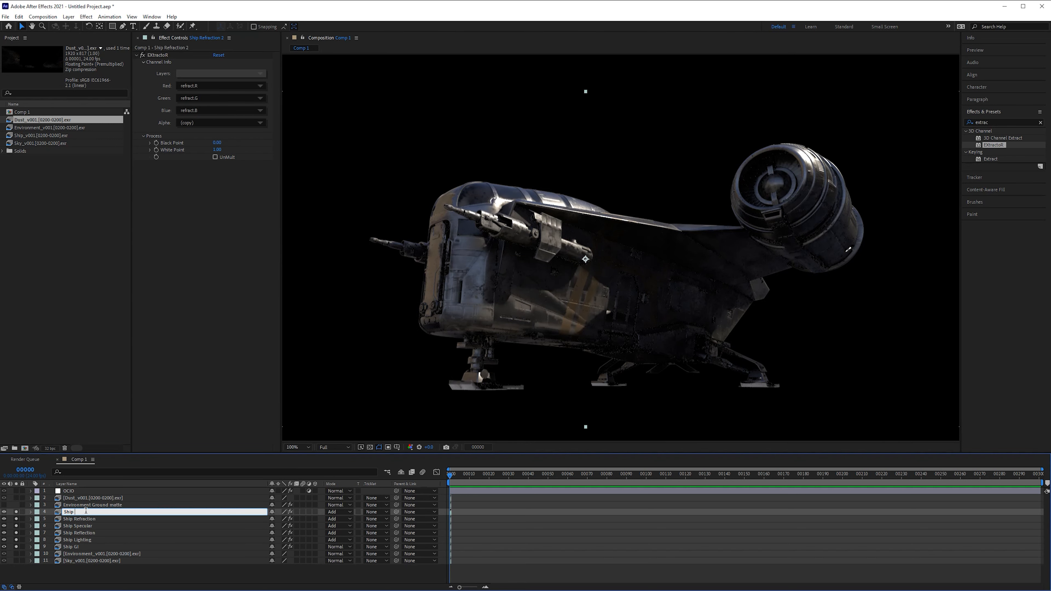
key(Return)
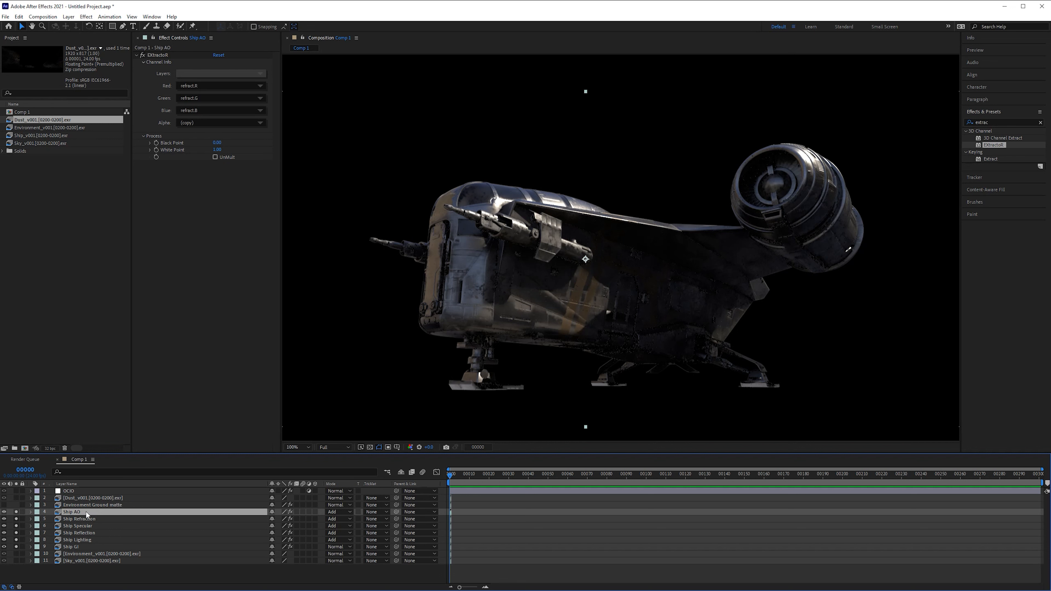
click(260, 82)
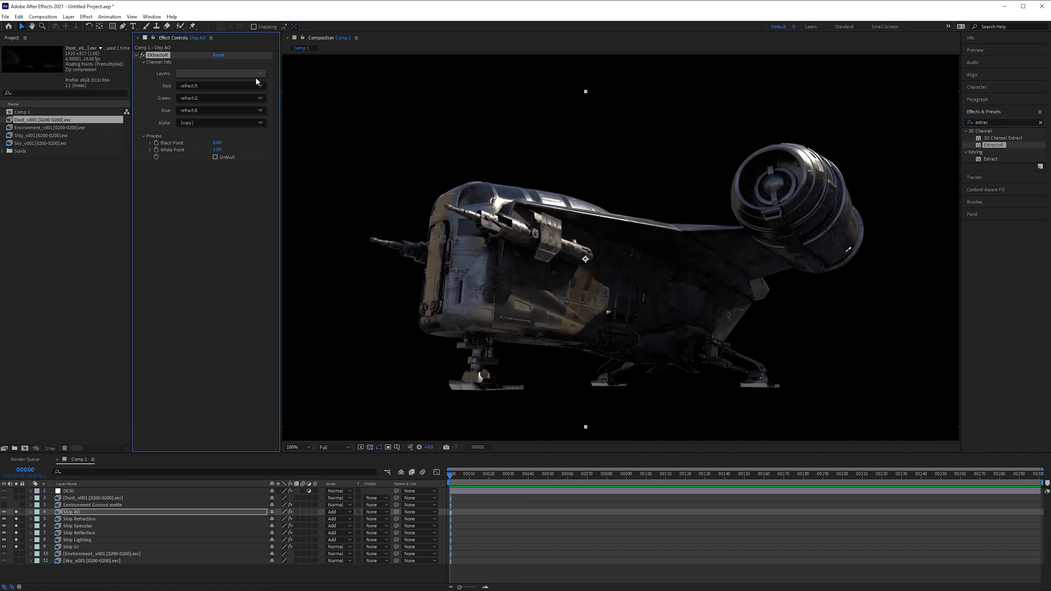
click(260, 73)
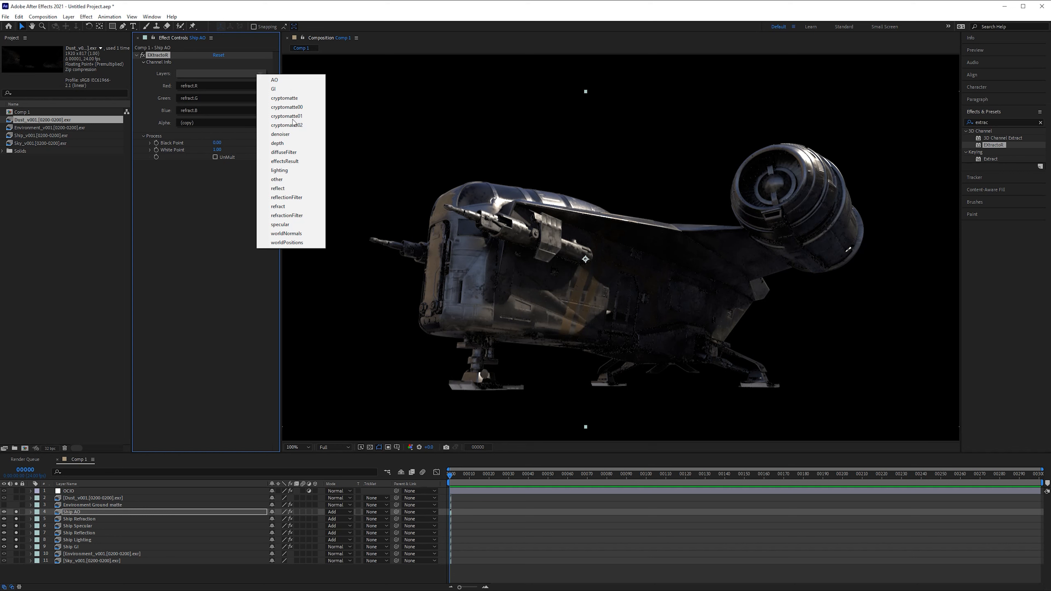
click(282, 81)
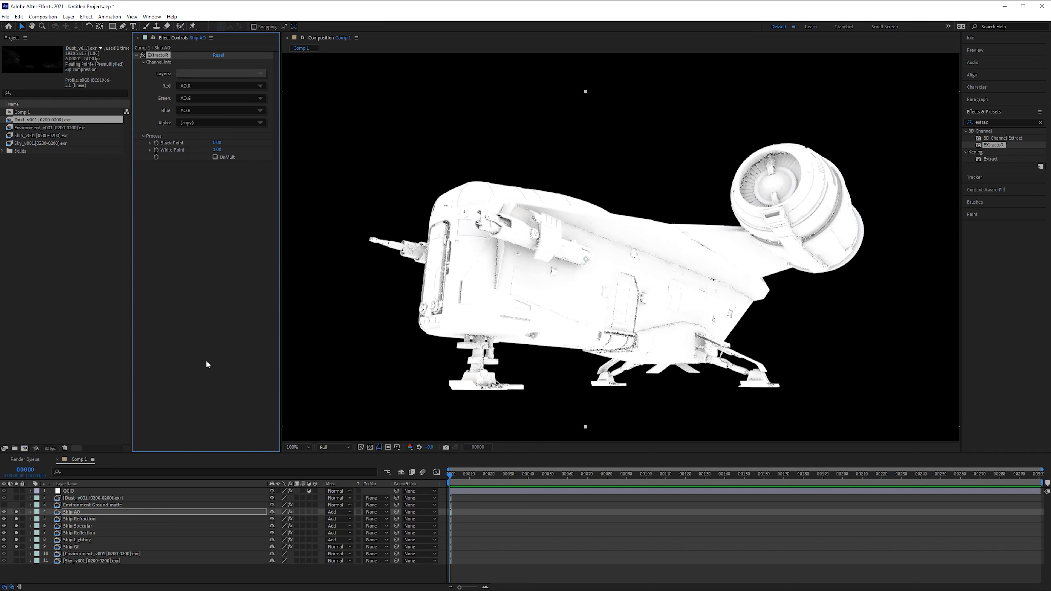
- Duplicate the Ship AO layer, rename the copy "Ship Depth", and extract the depth pass on it
click(98, 512)
key(ctrl+d)
key(Return)
key(Right)
key(BackSpace)
key(BackSpace)
key(BackSpace)
text(Depth)
key(Return)
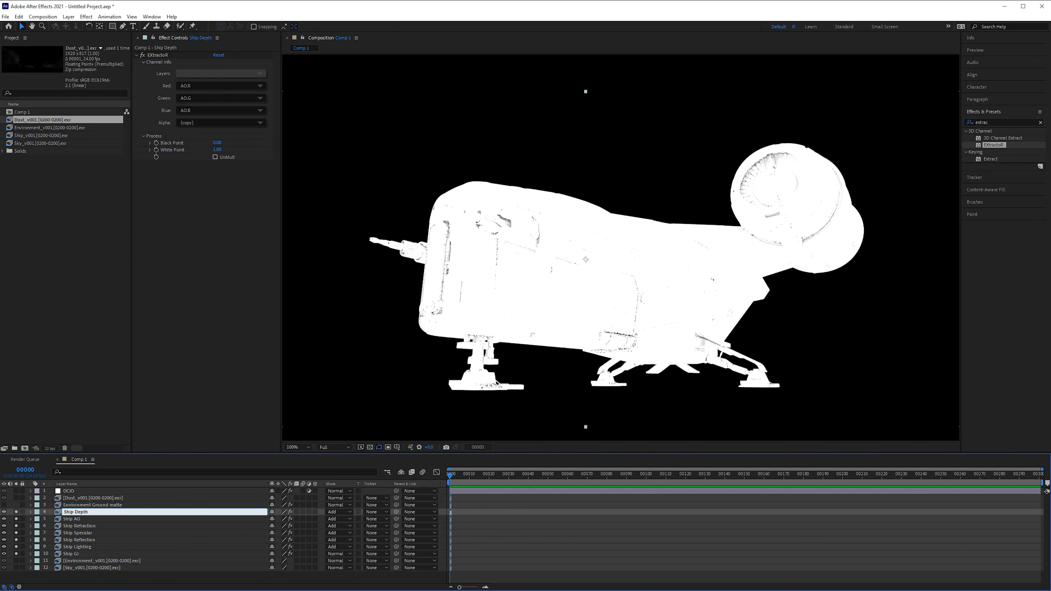
click(238, 75)
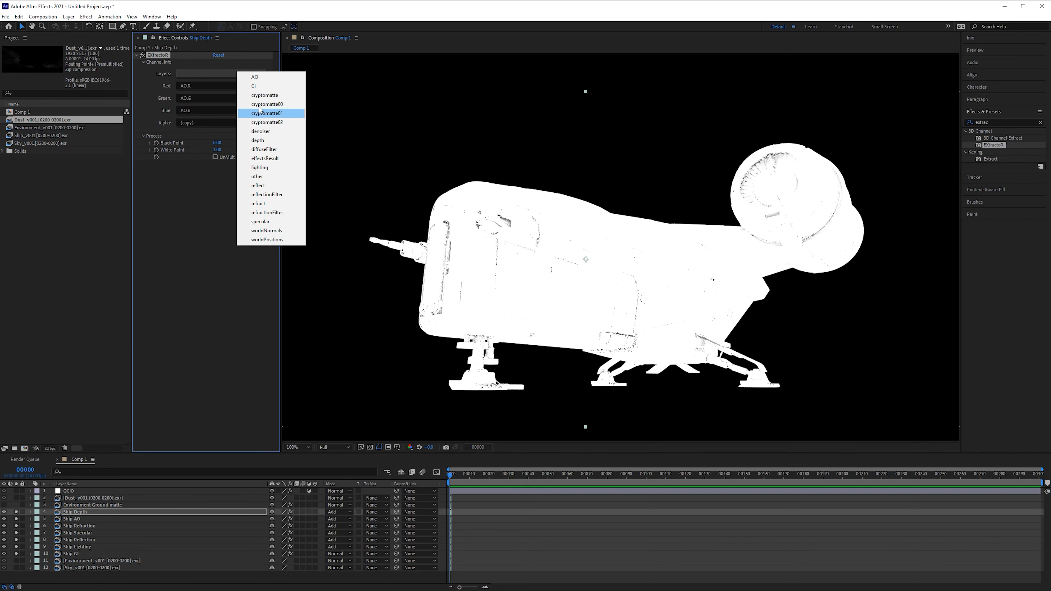
click(284, 140)
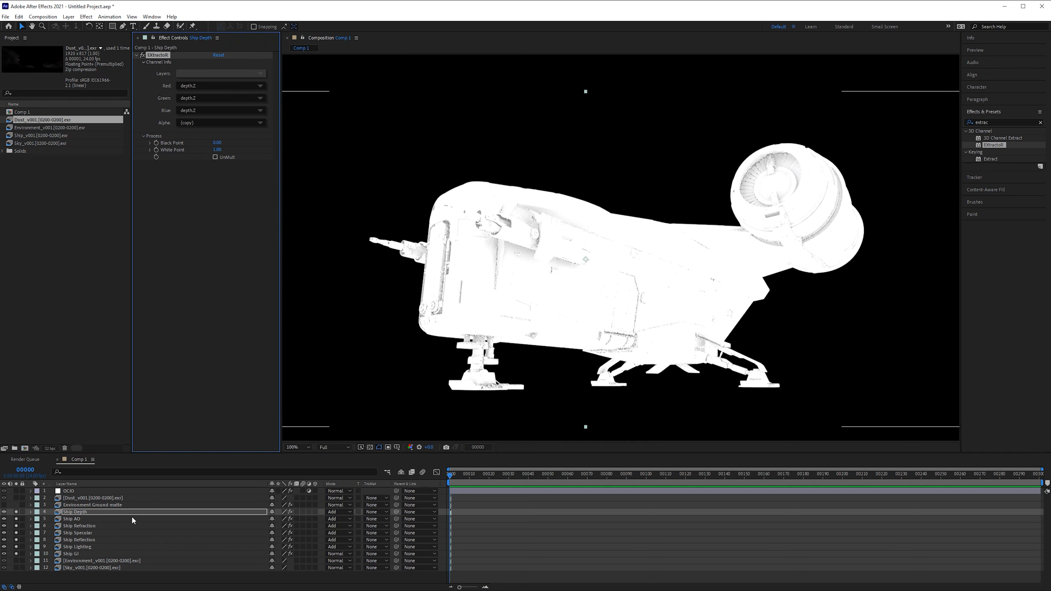
- Set the blending mode of Ship AO to Multiply and Ship Depth to Normal, and turn off solo for both layers
click(115, 519)
click(338, 518)
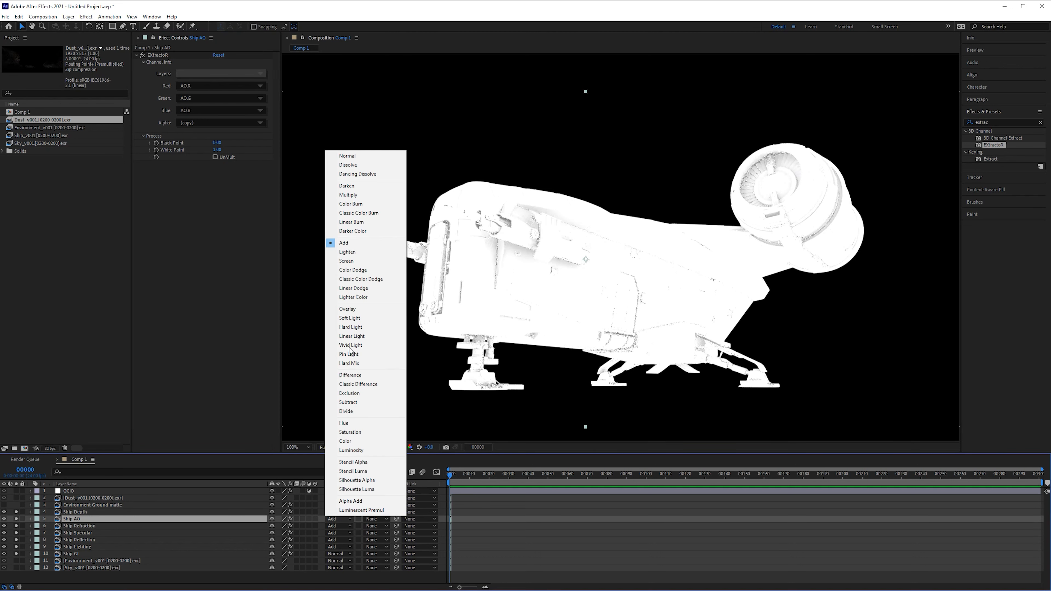
click(357, 195)
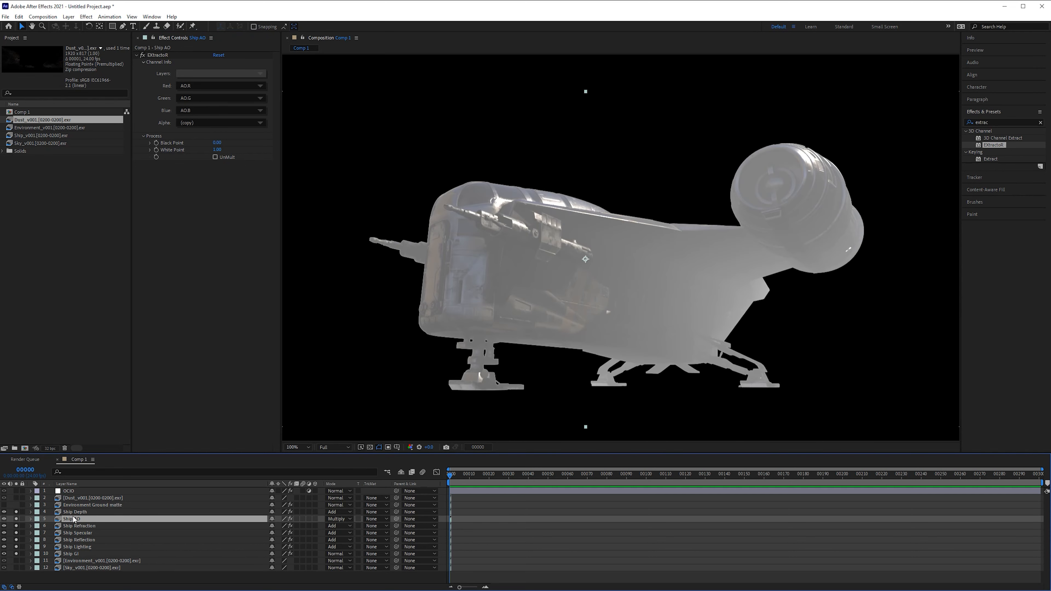
click(75, 512)
click(338, 512)
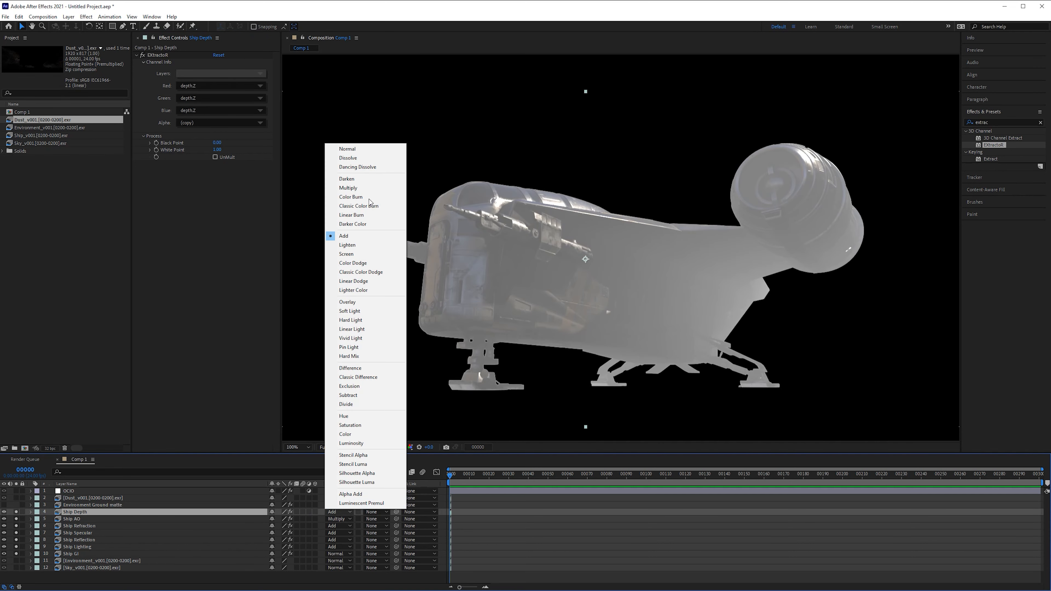
click(346, 151)
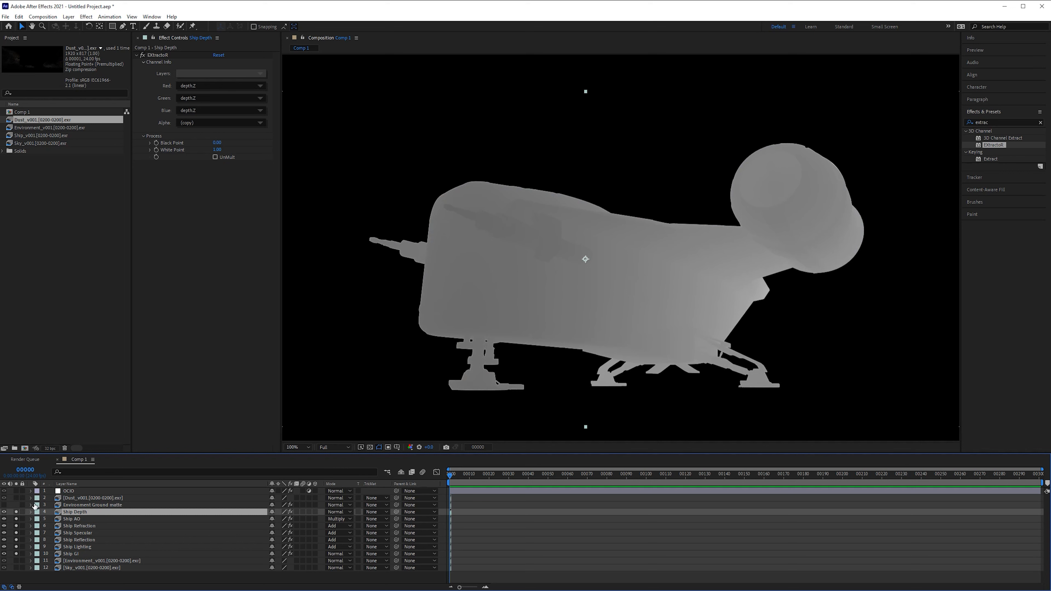
drag(17, 512, 16, 519)
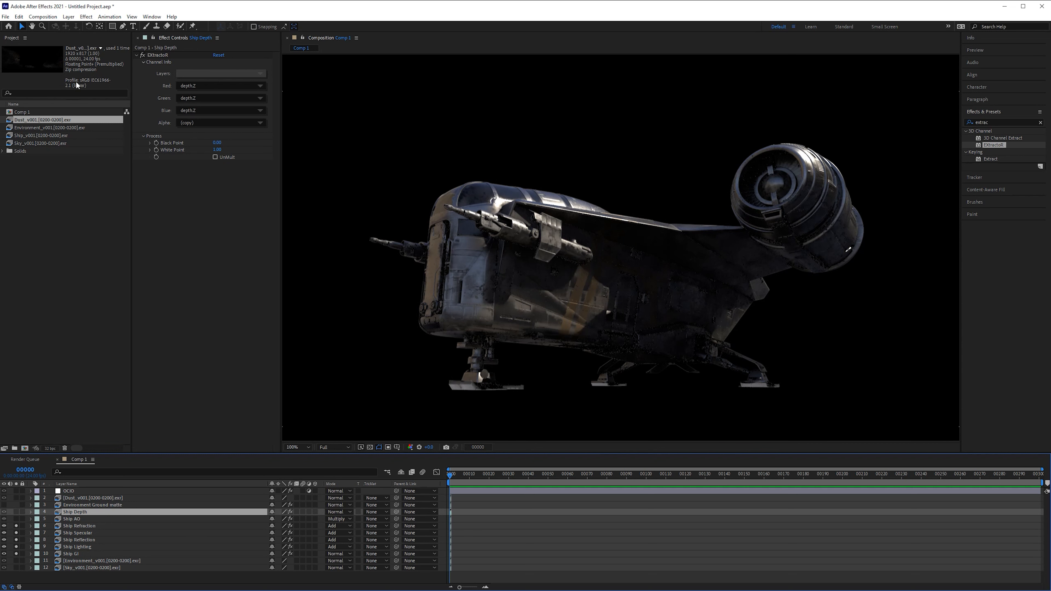
- Place the original Ship_v001 footage directly above the Ship Refraction layer and solo it to inspect the render's noise up close
drag(43, 135, 18, 526)
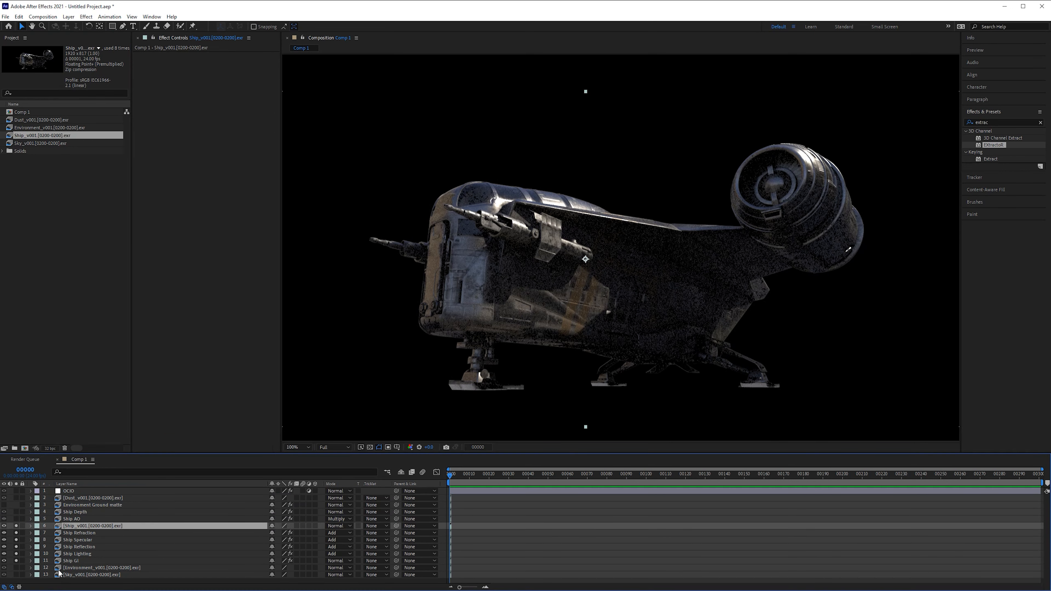
click(16, 526)
scroll(548, 282, up, 1)
middle_drag(390, 319, 544, 274)
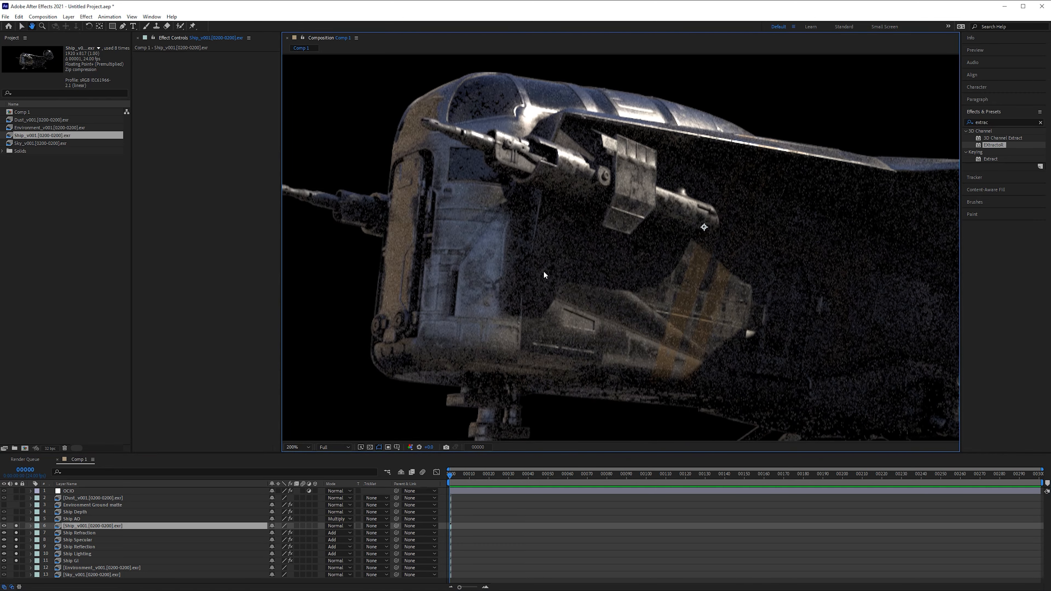
middle_drag(502, 303, 583, 317)
scroll(500, 338, up, 1)
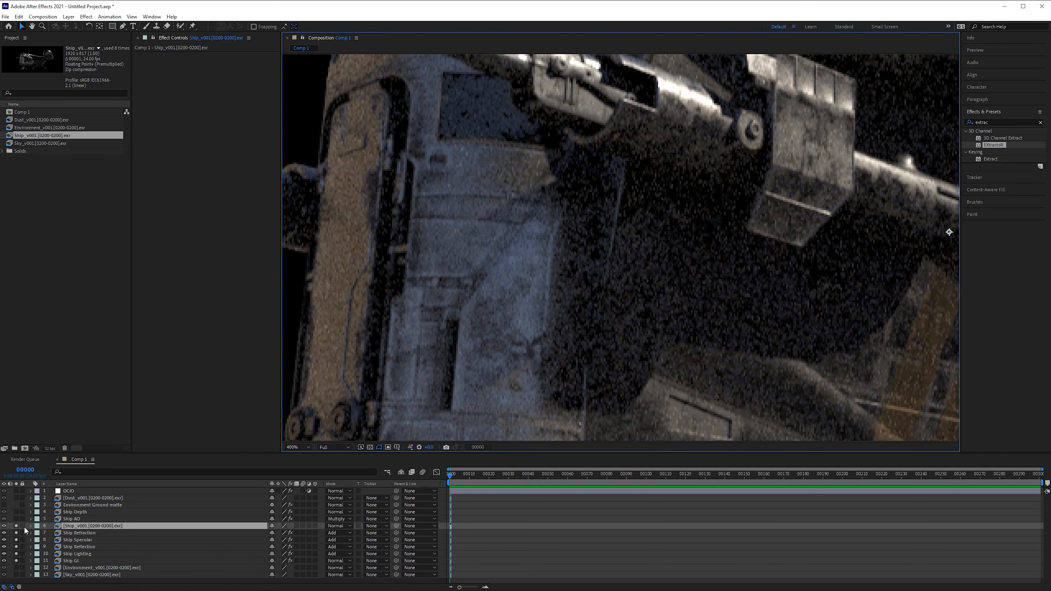
- Compare the Ship_v001 render with the rebuilt passes by toggling its solo, and delete that layer from the composition
click(17, 526)
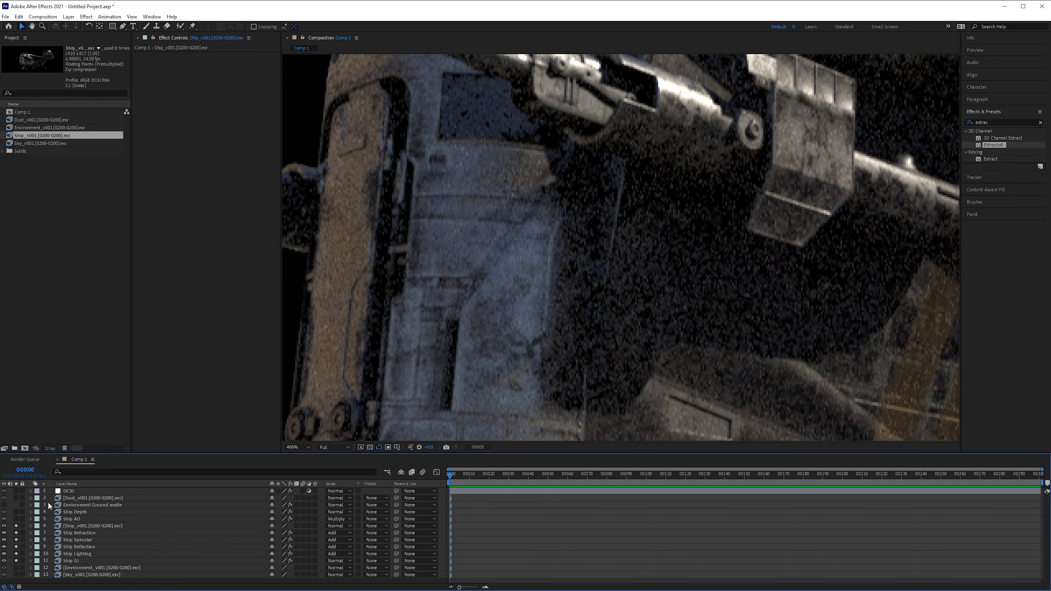
scroll(788, 251, down, 1)
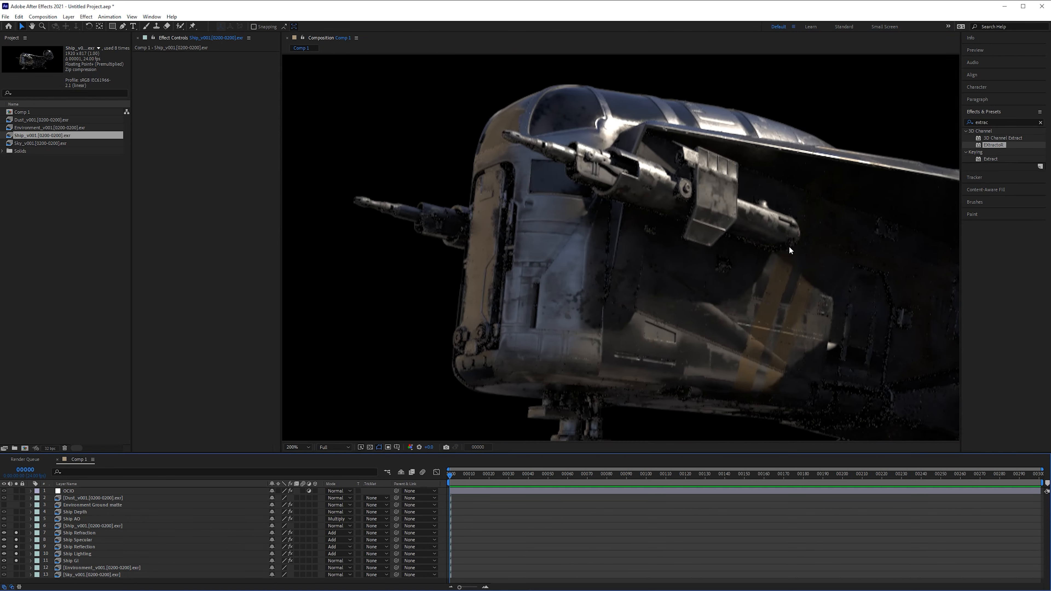
middle_drag(789, 251, 619, 270)
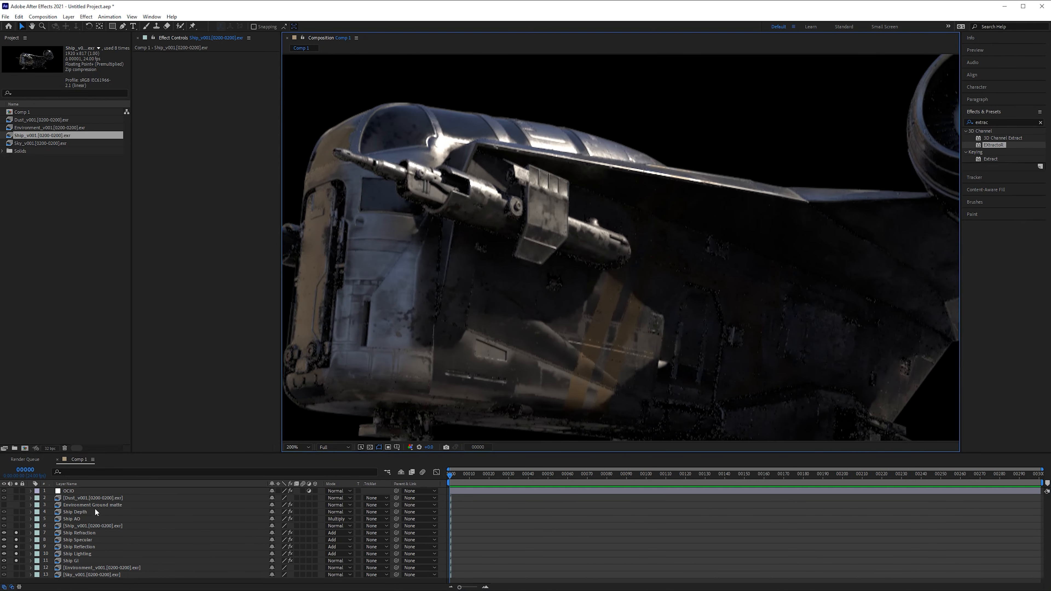
click(16, 526)
click(17, 525)
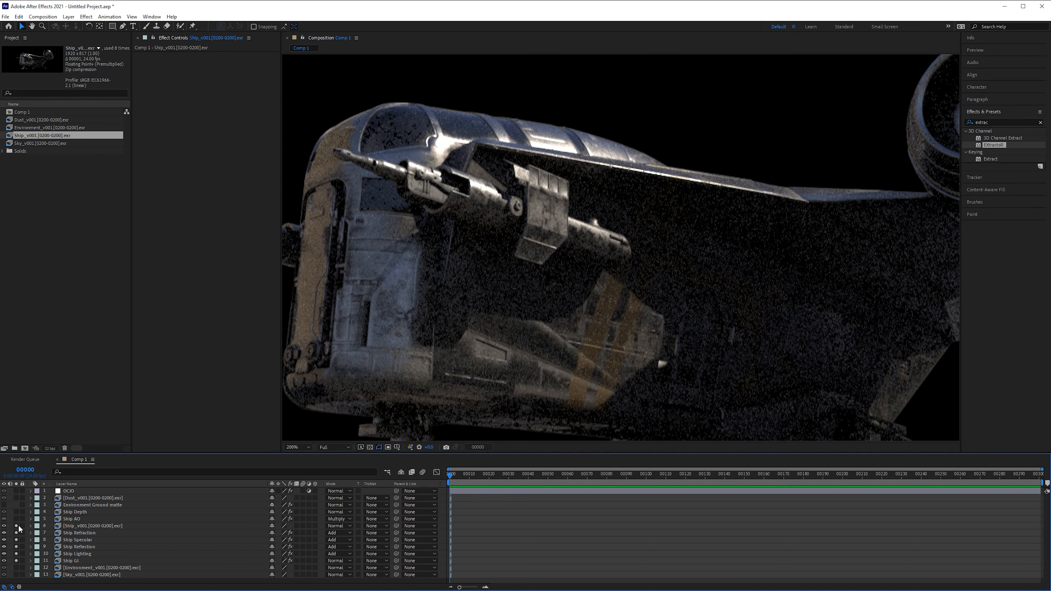
click(17, 525)
scroll(534, 297, down, 1)
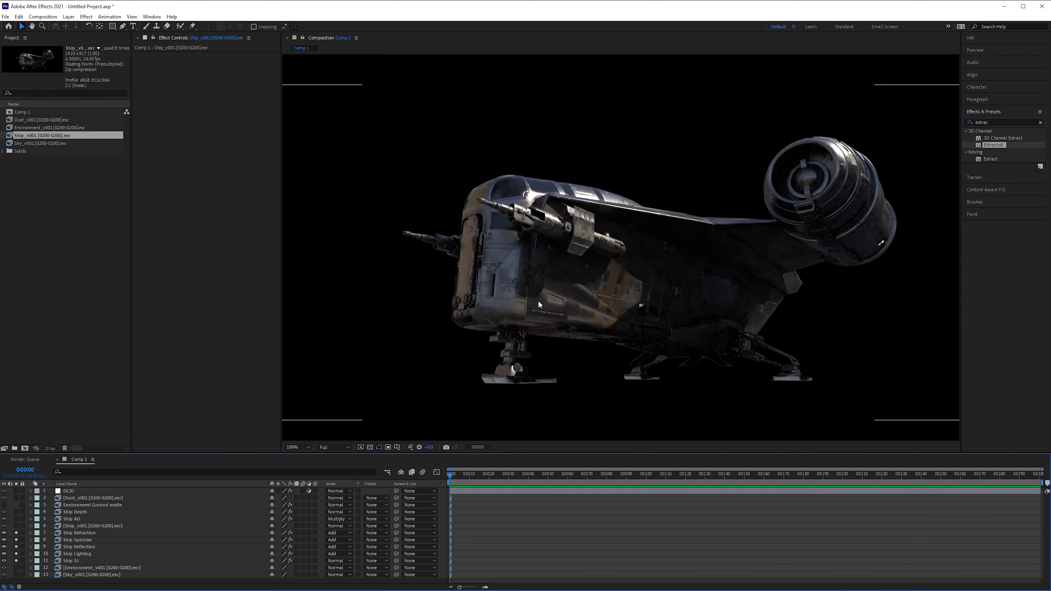
middle_drag(535, 298, 506, 295)
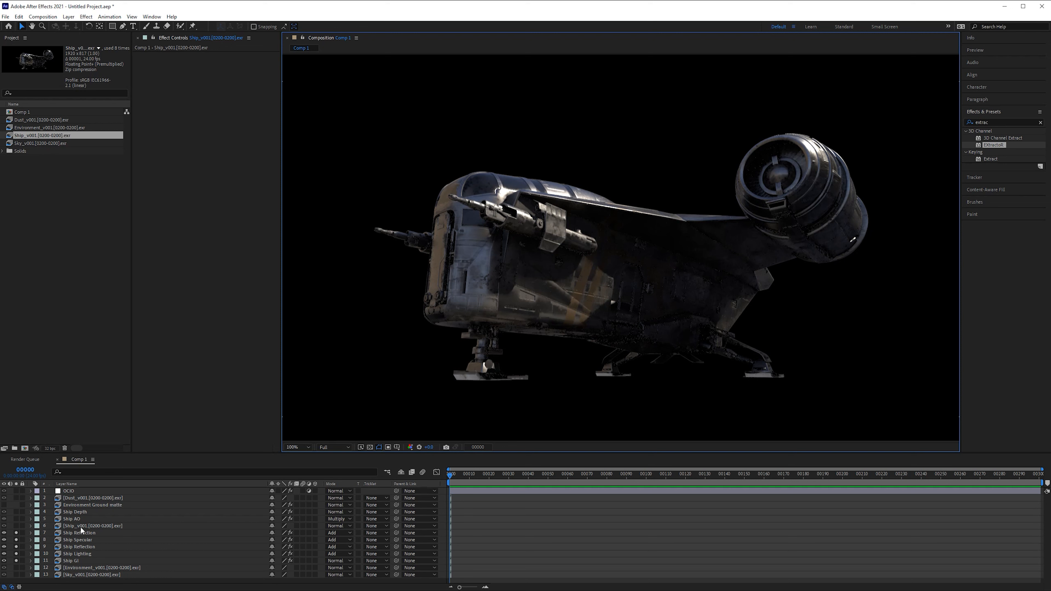
click(95, 525)
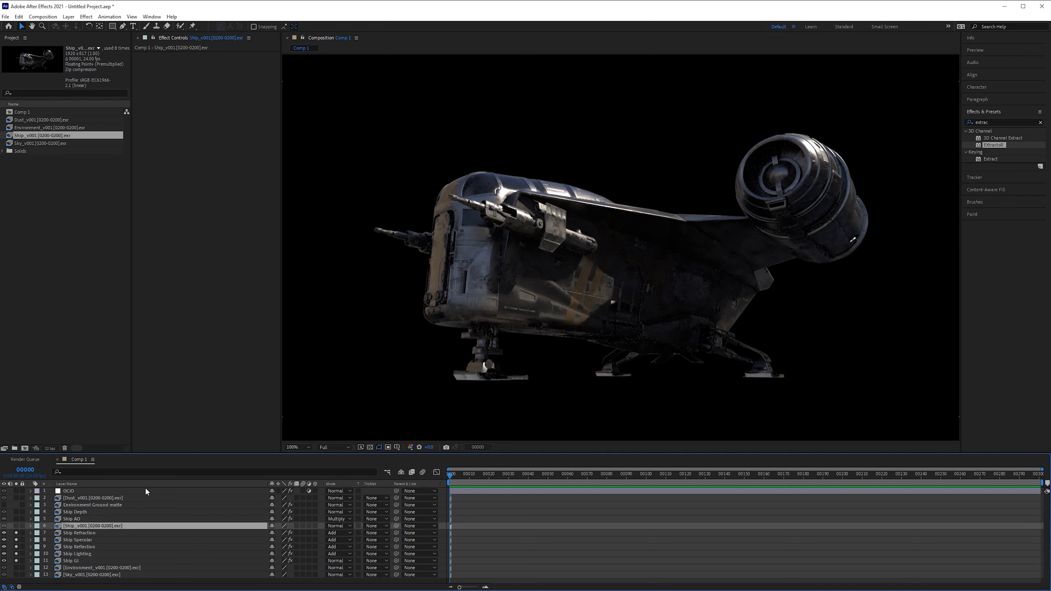
key(Delete)
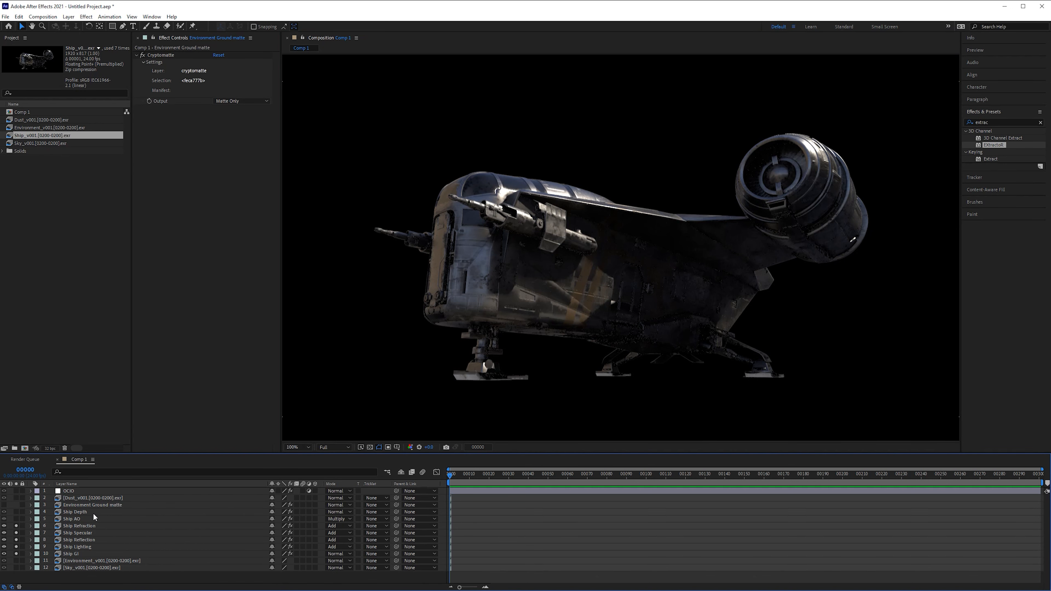
- Solo the Ship AO layer along with the other ship passes and check its darkening effect on the ship up close
click(81, 519)
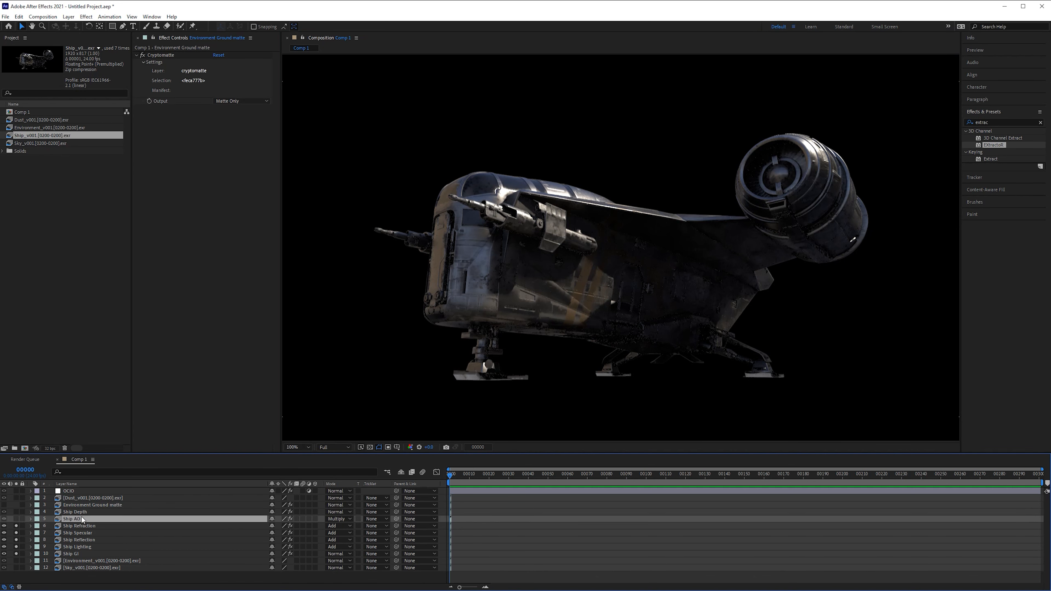
click(16, 519)
scroll(532, 248, up, 1)
middle_drag(343, 285, 526, 309)
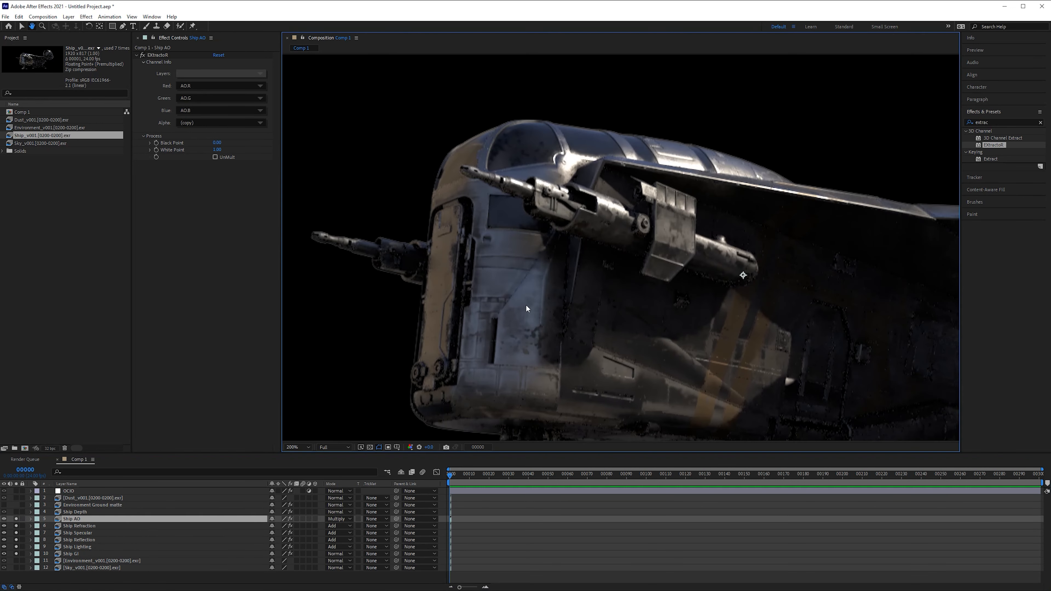
scroll(562, 207, up, 2)
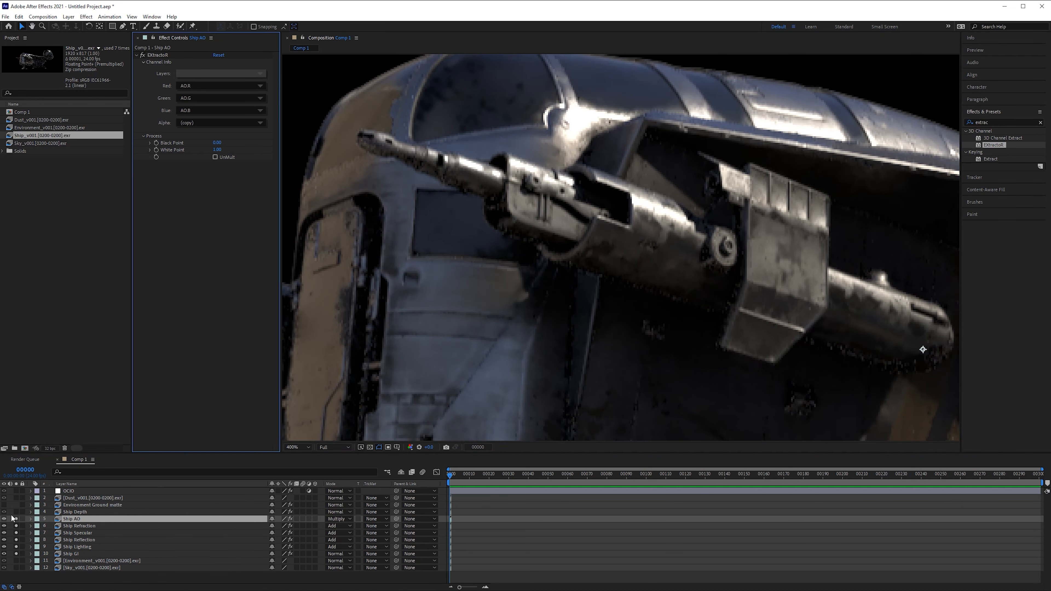
click(16, 518)
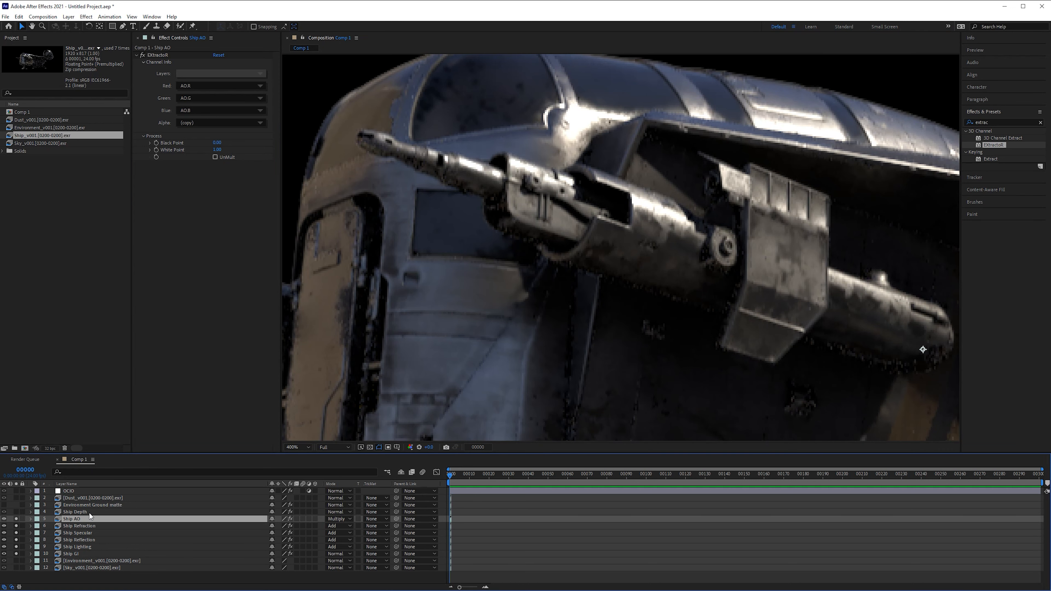
- Solo the Ship Depth layer and view the full depth pass of the ship
click(89, 512)
click(16, 512)
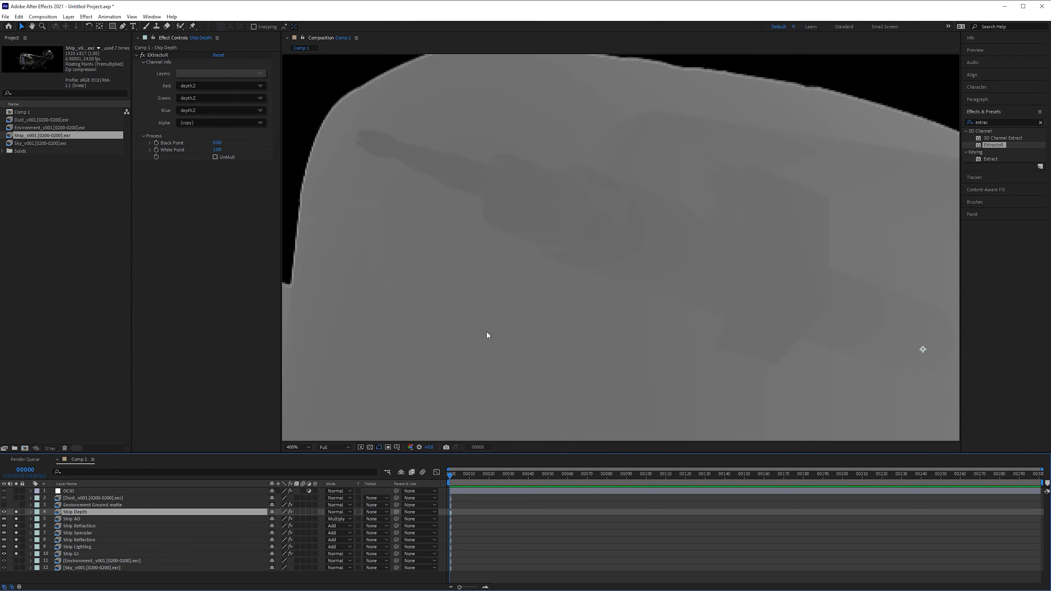
scroll(487, 334, down, 3)
middle_drag(640, 181, 579, 176)
scroll(617, 273, up, 1)
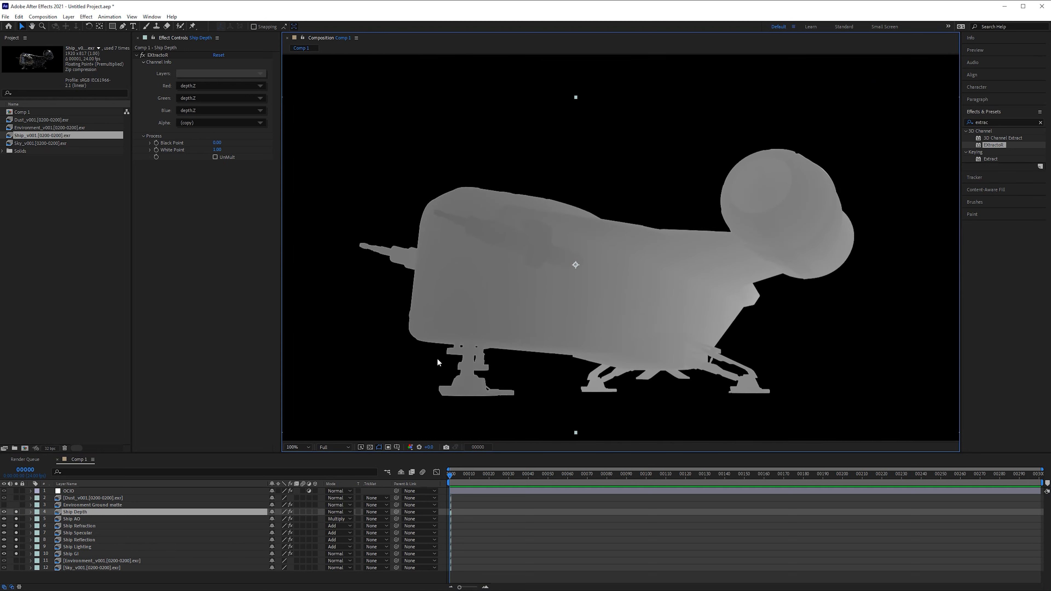
- Turn off solo for all the ship pass layers and hide the Ship Depth layer
drag(16, 512, 25, 553)
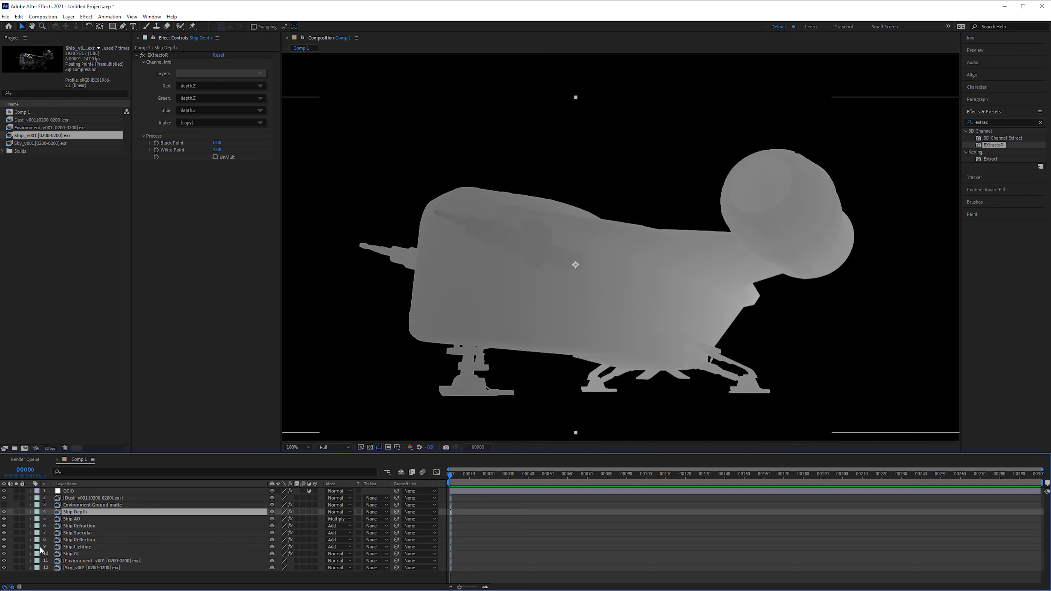
click(4, 512)
middle_drag(512, 313, 535, 305)
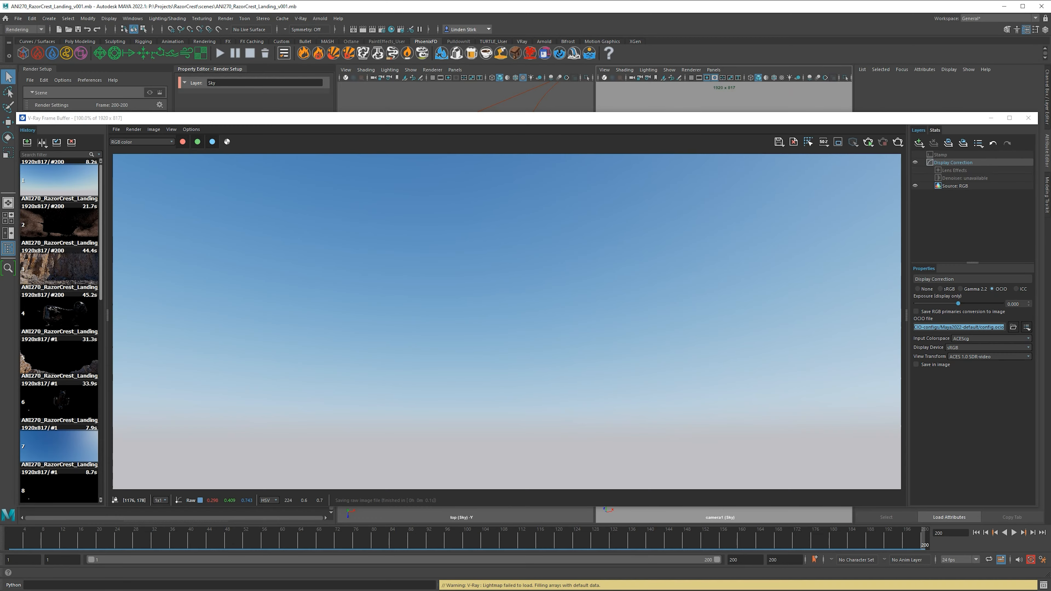
- Switch to Maya, make the Ship render layer the visible one and render it in the V-Ray Frame Buffer
click(1028, 117)
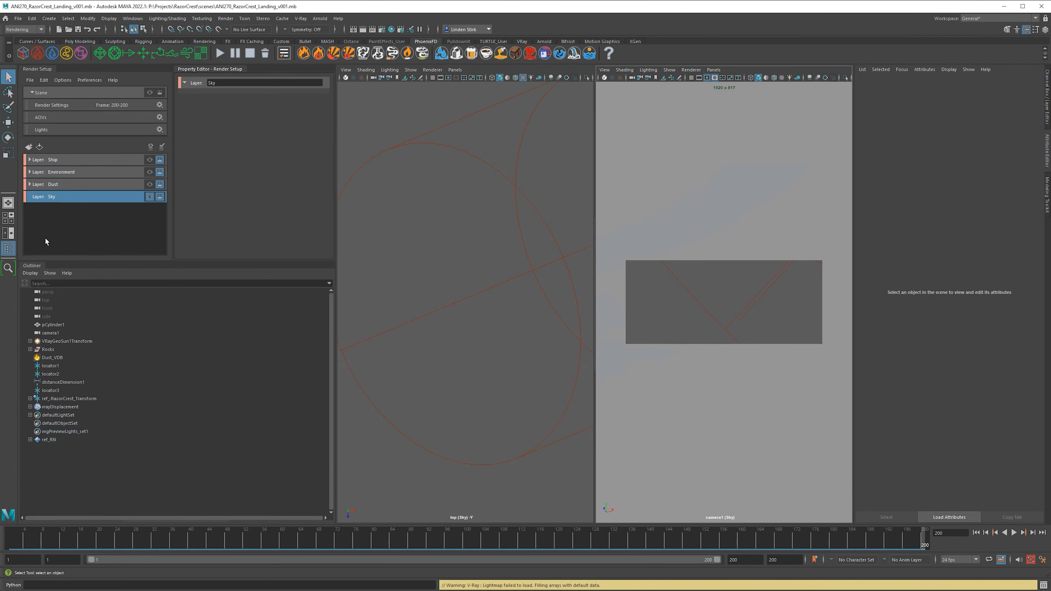
click(132, 160)
click(150, 160)
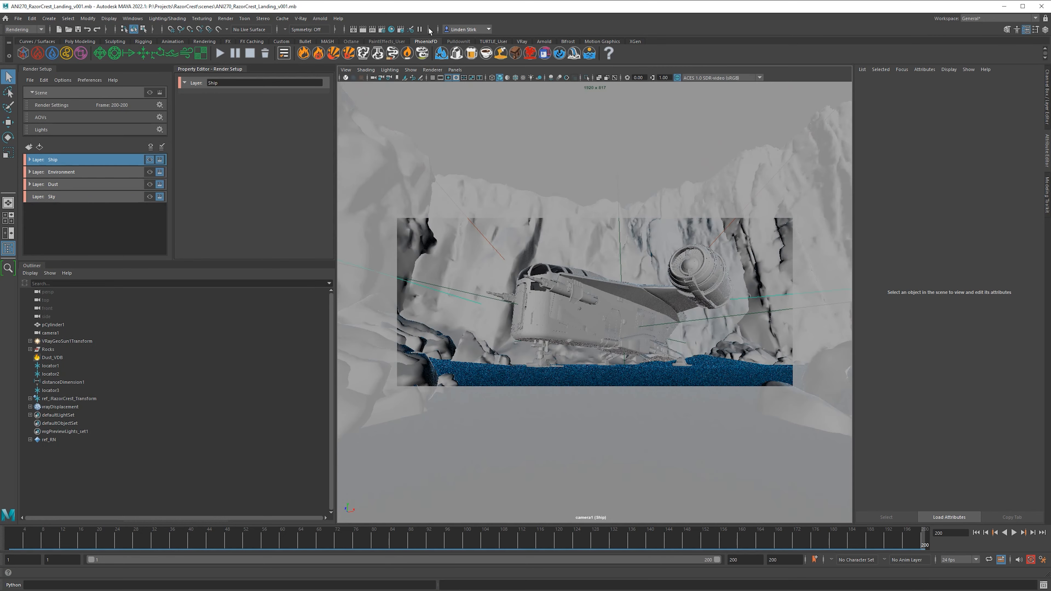
click(372, 29)
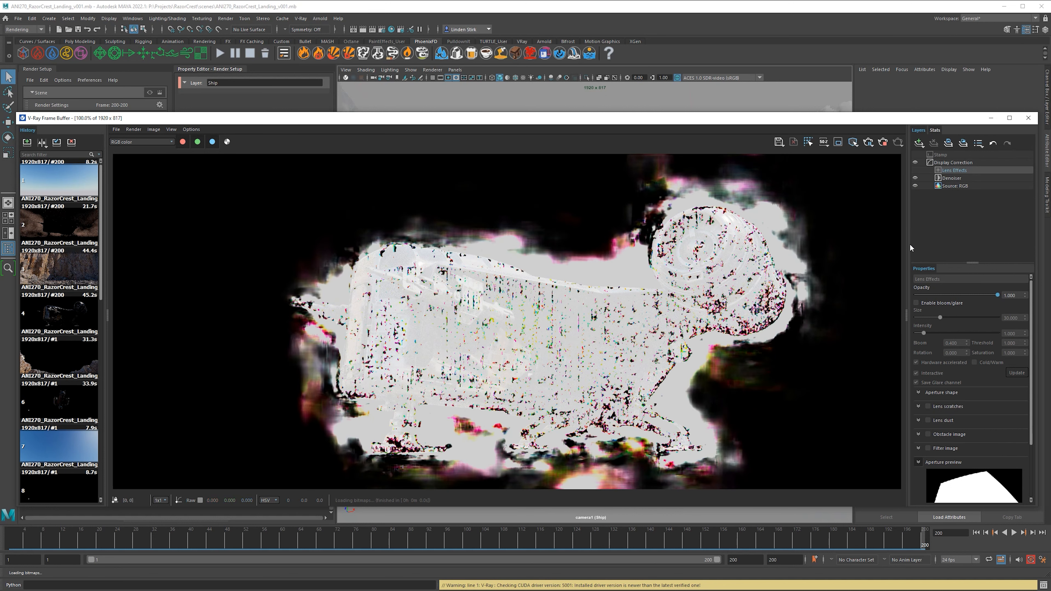
- Disable the Denoiser layer in the V-Ray Frame Buffer and enable bloom/glare in the Lens Effects layer
click(944, 178)
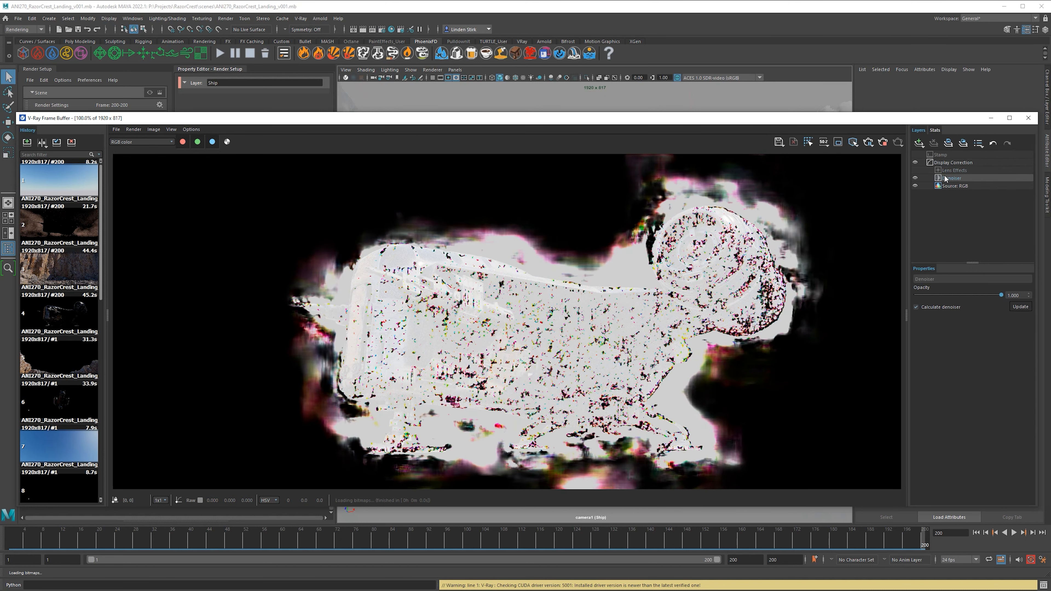
click(915, 178)
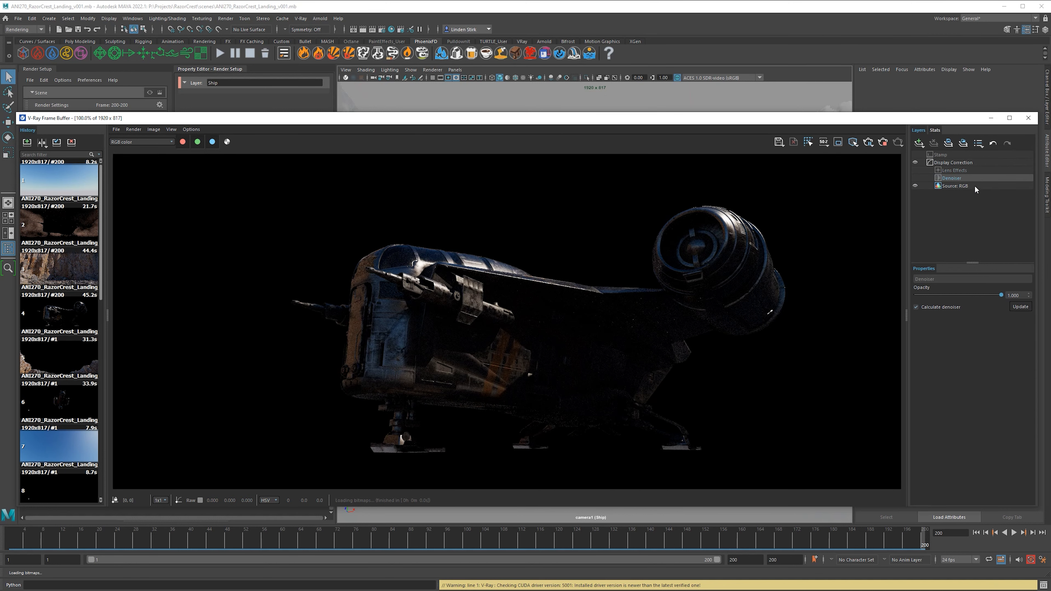
click(939, 170)
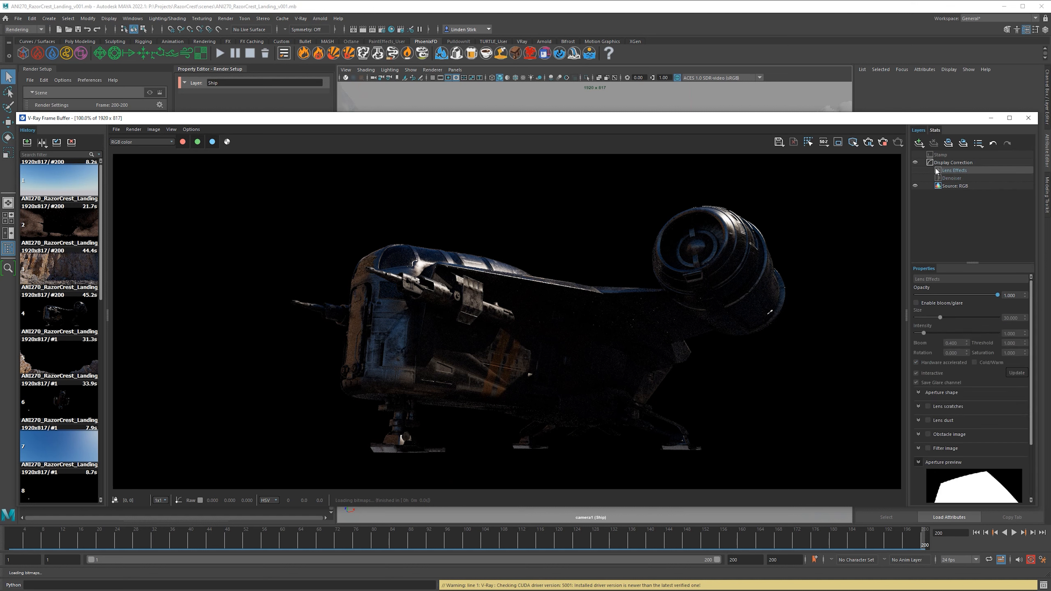
click(937, 303)
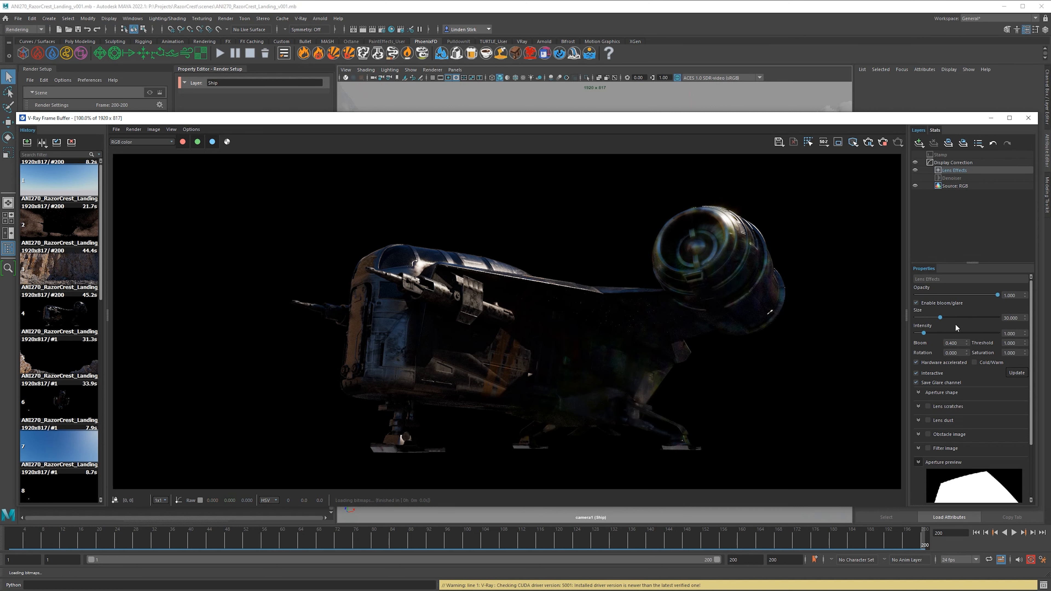
- Inspect the glare on the cockpit up close, and set the Lens Effects intensity to 2 and size to about 61.5
scroll(379, 260, up, 1)
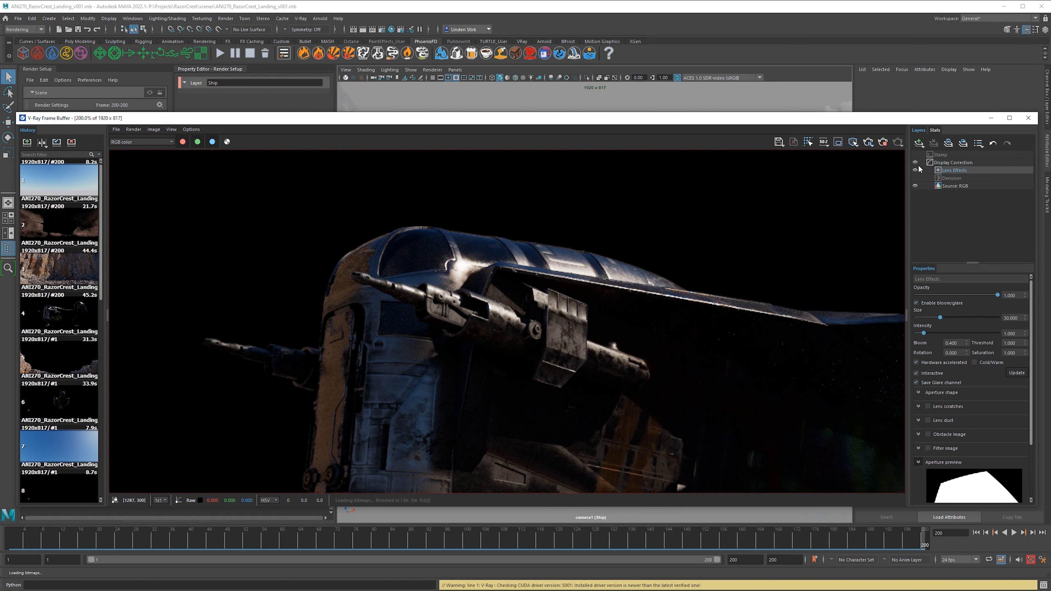
scroll(469, 268, up, 1)
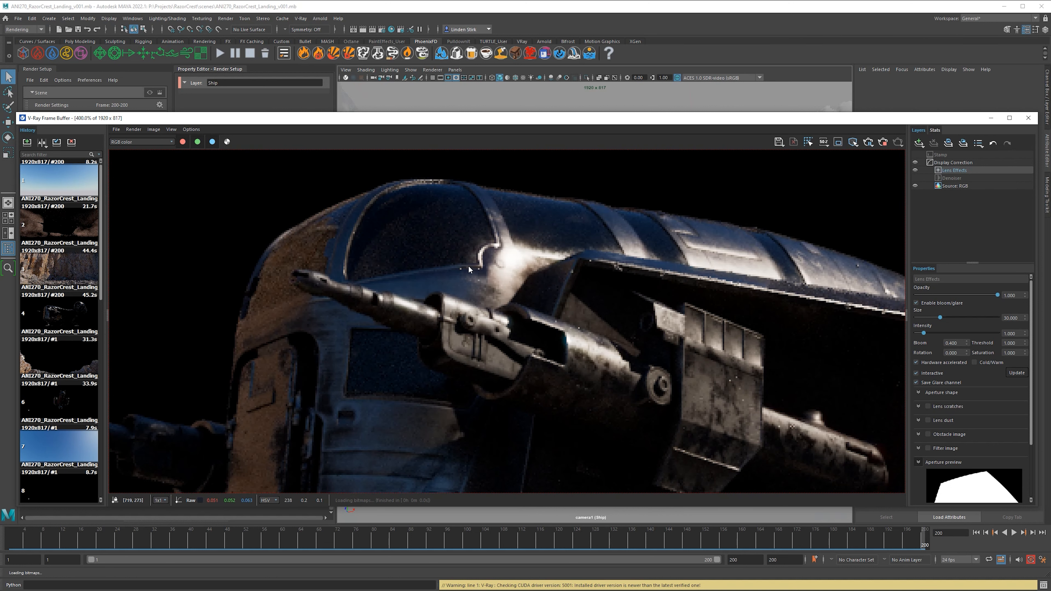
scroll(791, 278, down, 1)
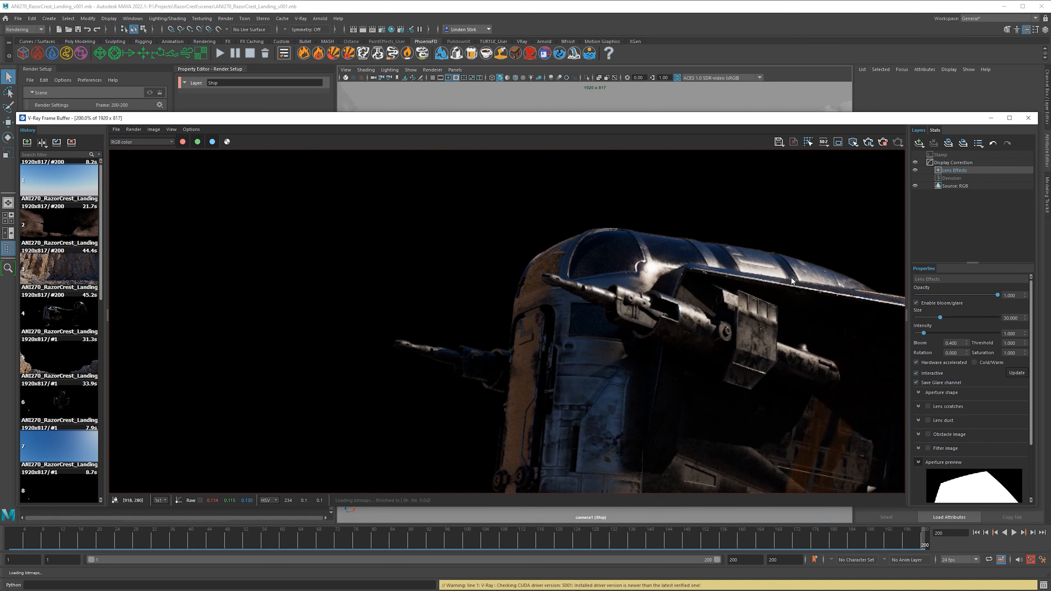
middle_drag(790, 277, 759, 264)
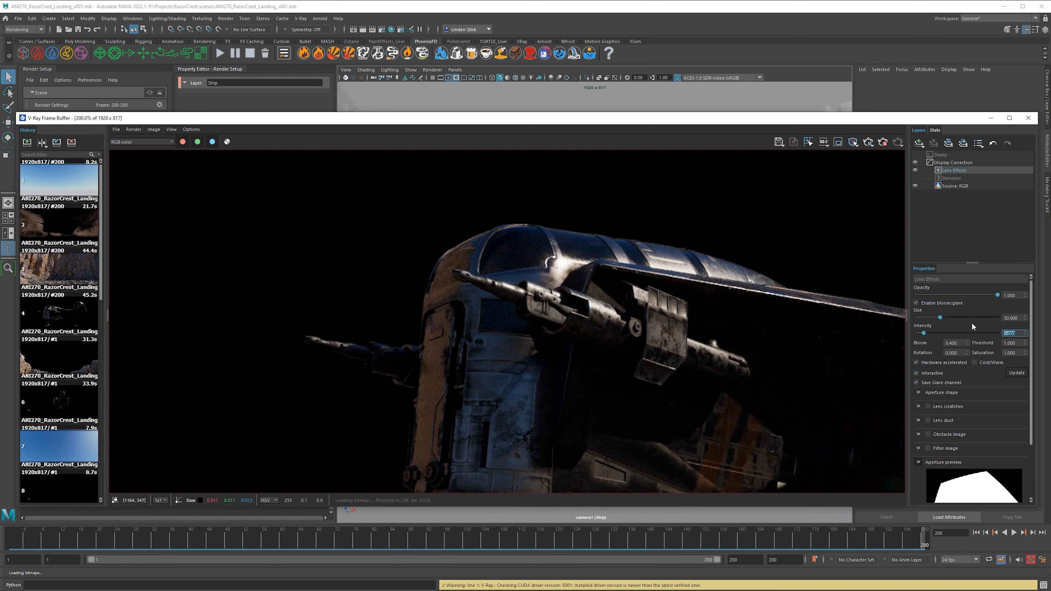
text(2)
key(Return)
drag(940, 318, 966, 317)
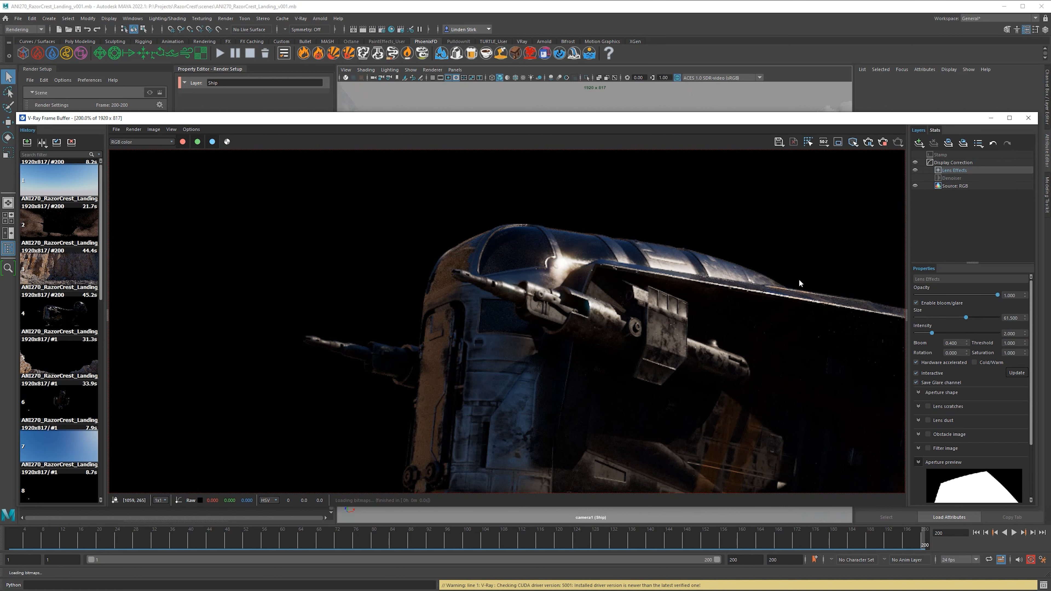
scroll(457, 250, down, 3)
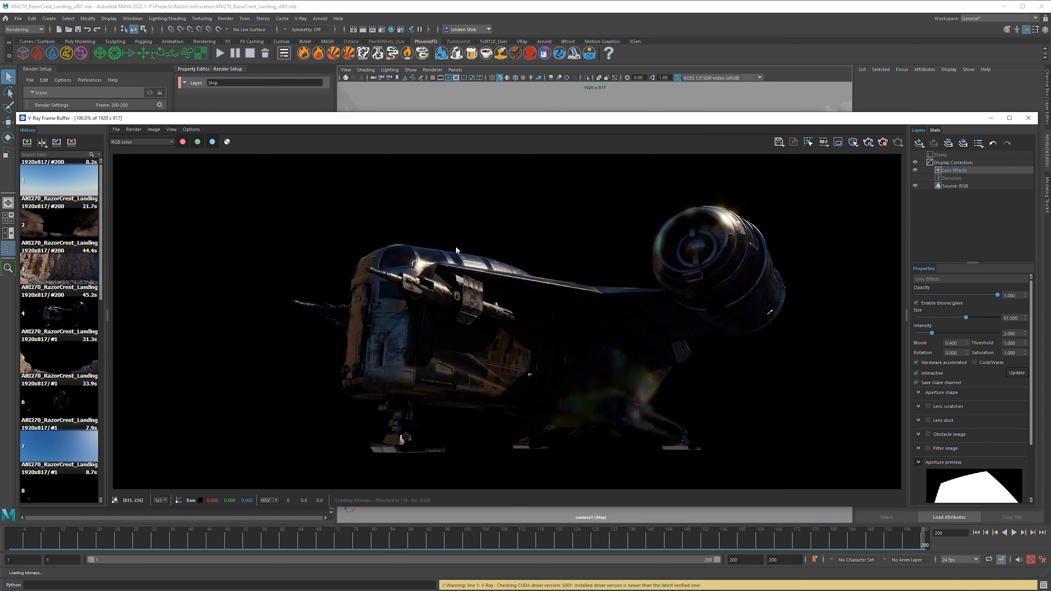
- Reduce the Lens Effects size to 40
drag(966, 317, 950, 317)
double_click(1009, 317)
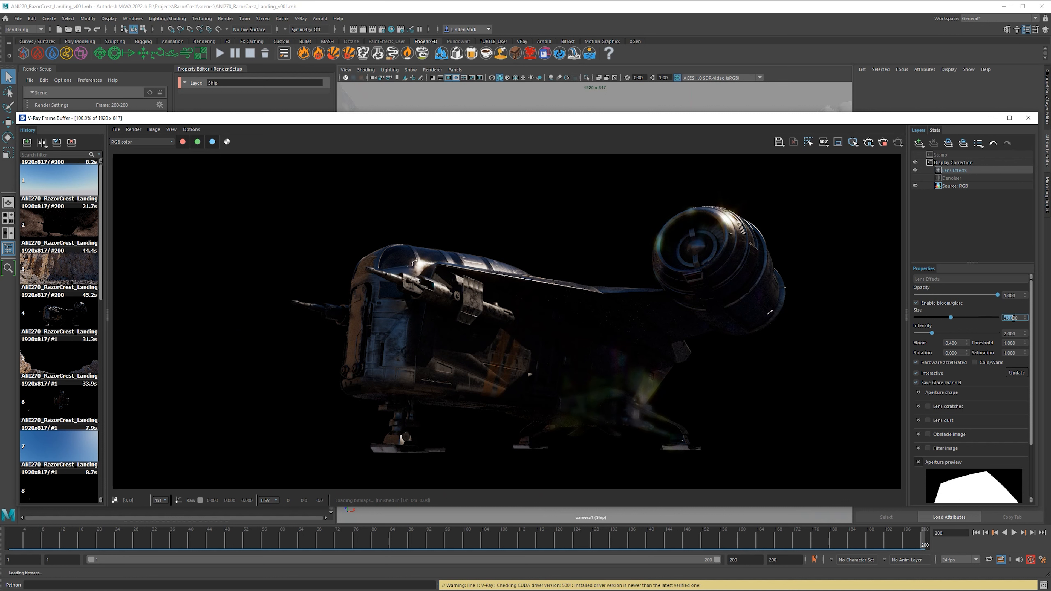
text(0)
key(Return)
text(40)
key(Return)
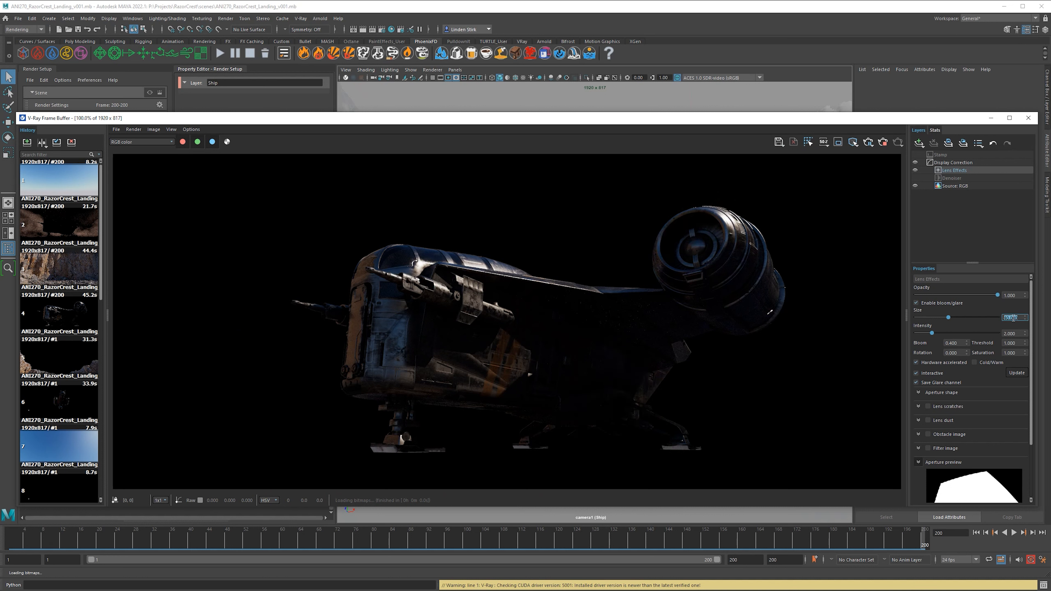
- Set the Lens Effects bloom to 1
double_click(955, 343)
text(0.365)
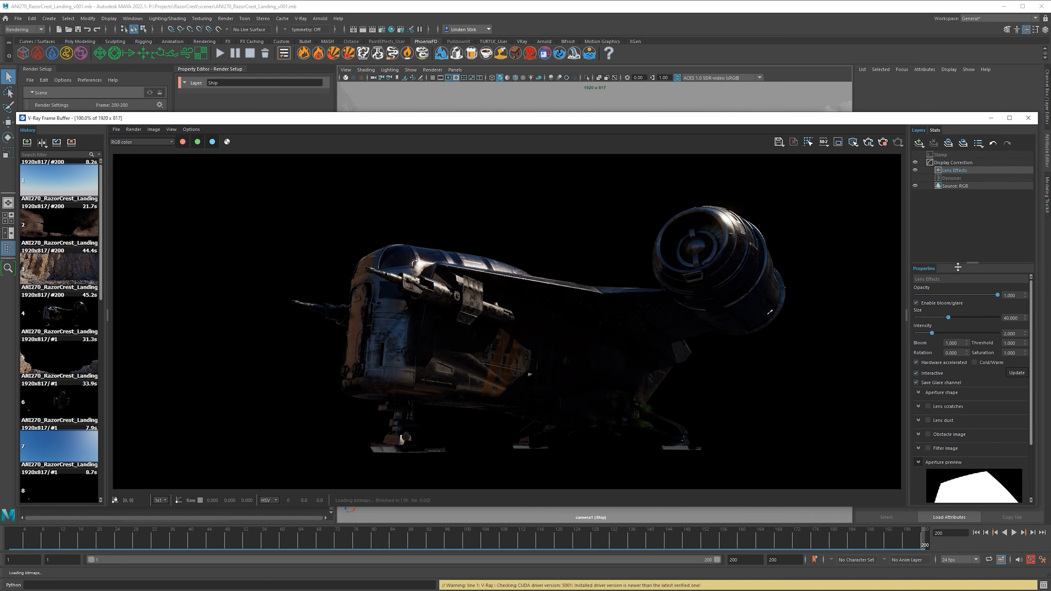
double_click(957, 344)
text(1)
key(Return)
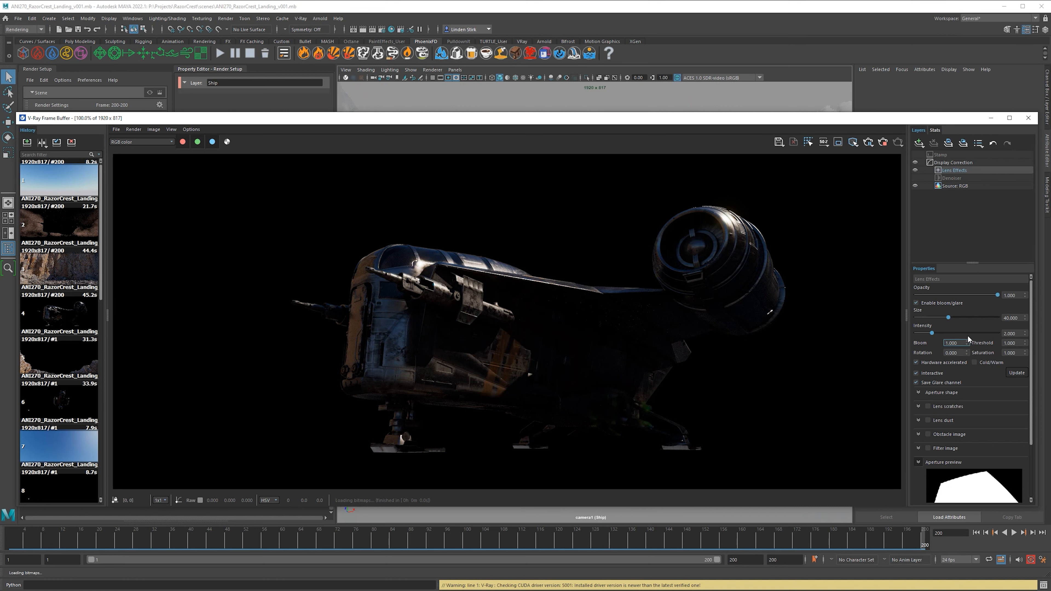
- Lower the Lens Effects bloom to 0 and compare the glare on the engine and the cockpit up close
scroll(757, 188, up, 2)
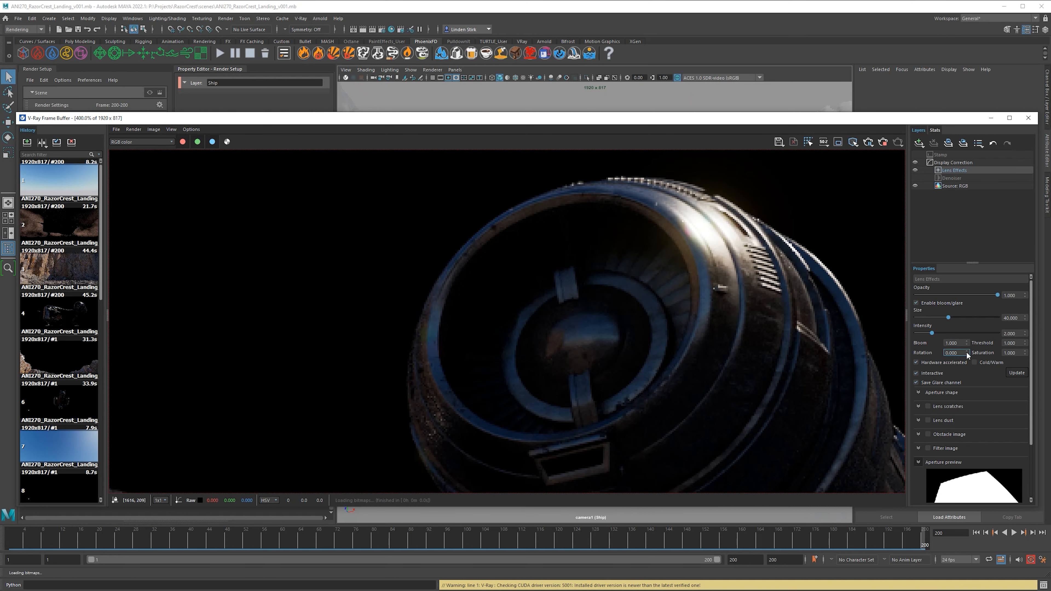
click(967, 344)
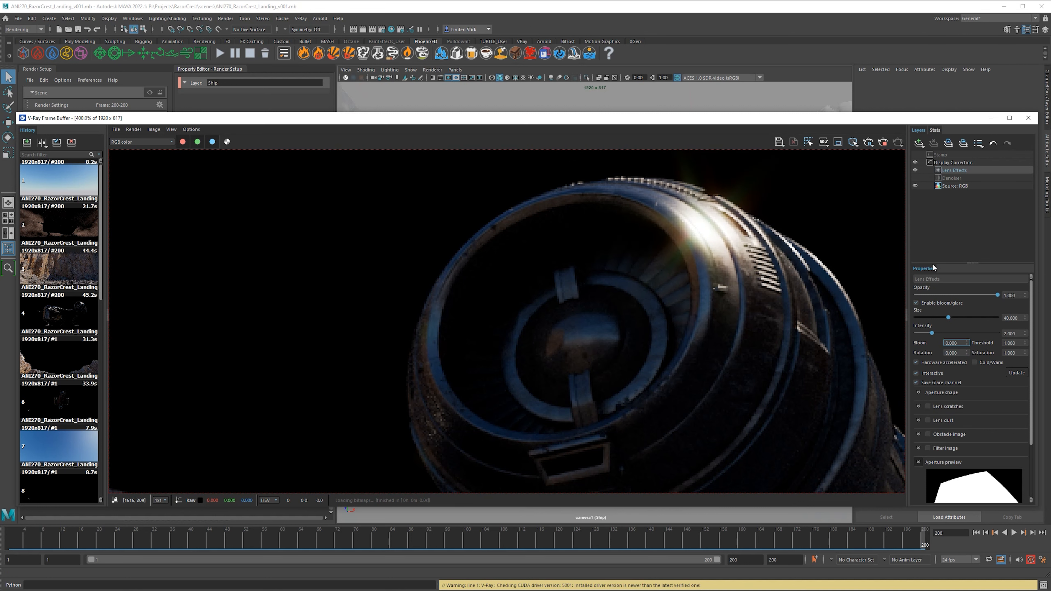
scroll(742, 243, down, 1)
middle_drag(695, 244, 990, 207)
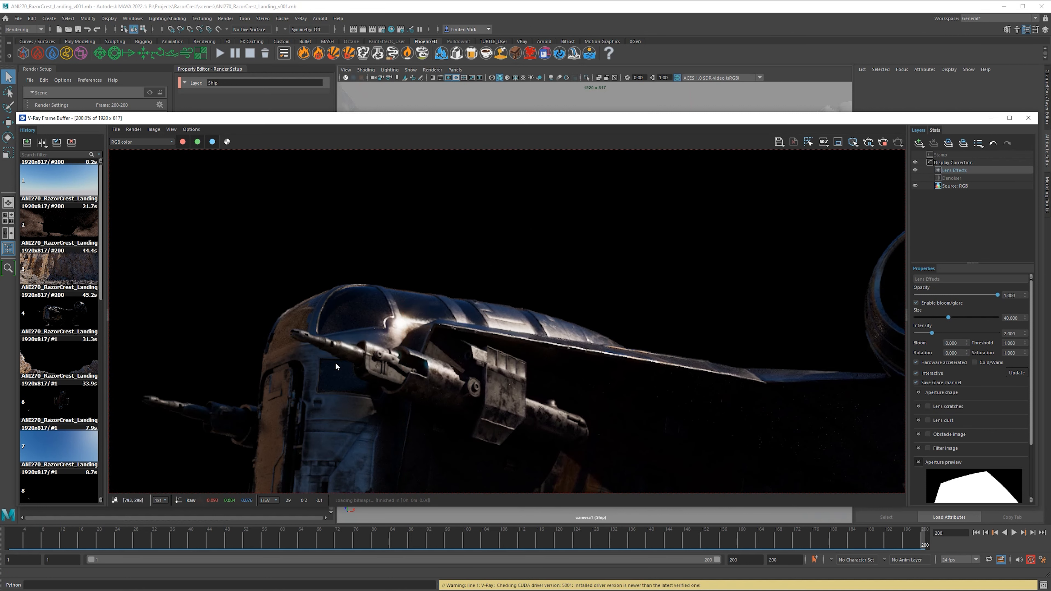
scroll(336, 356, up, 1)
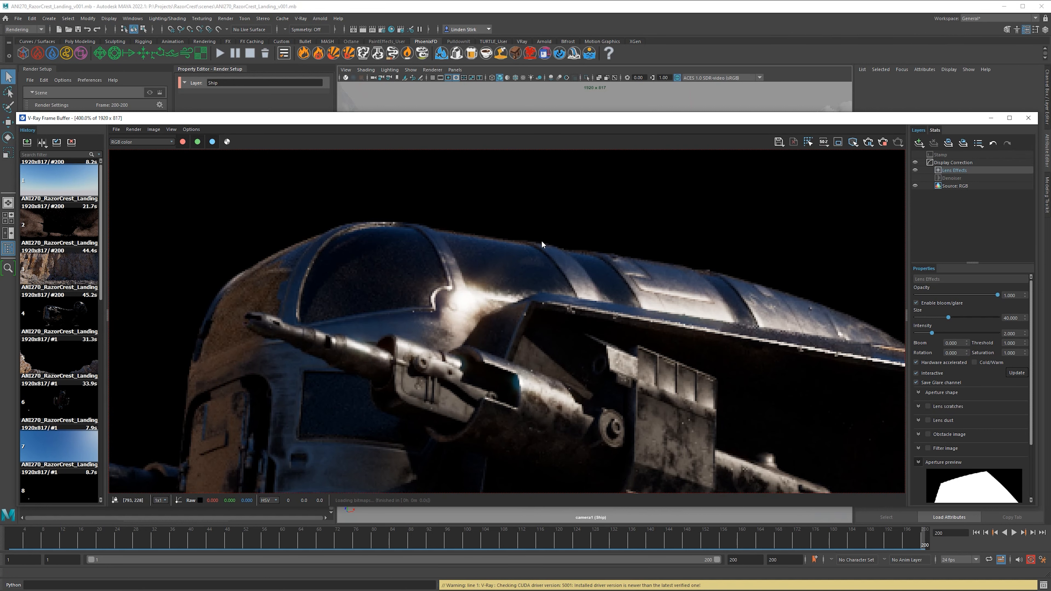
- Raise the Lens Effects size to 90 and the intensity to about 8.1, and check the flare on the engine
click(979, 318)
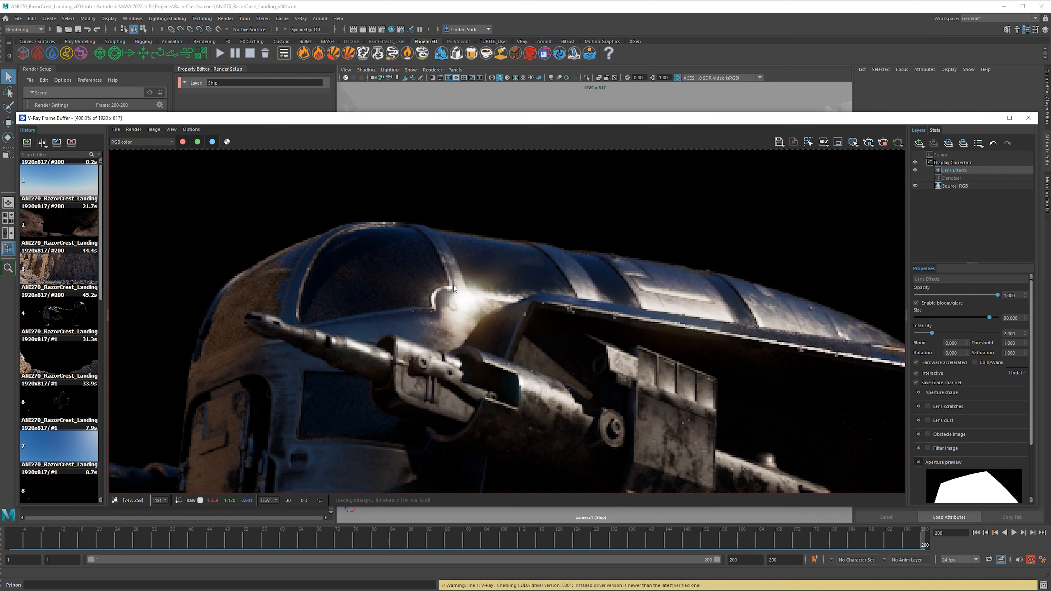
drag(932, 333, 981, 332)
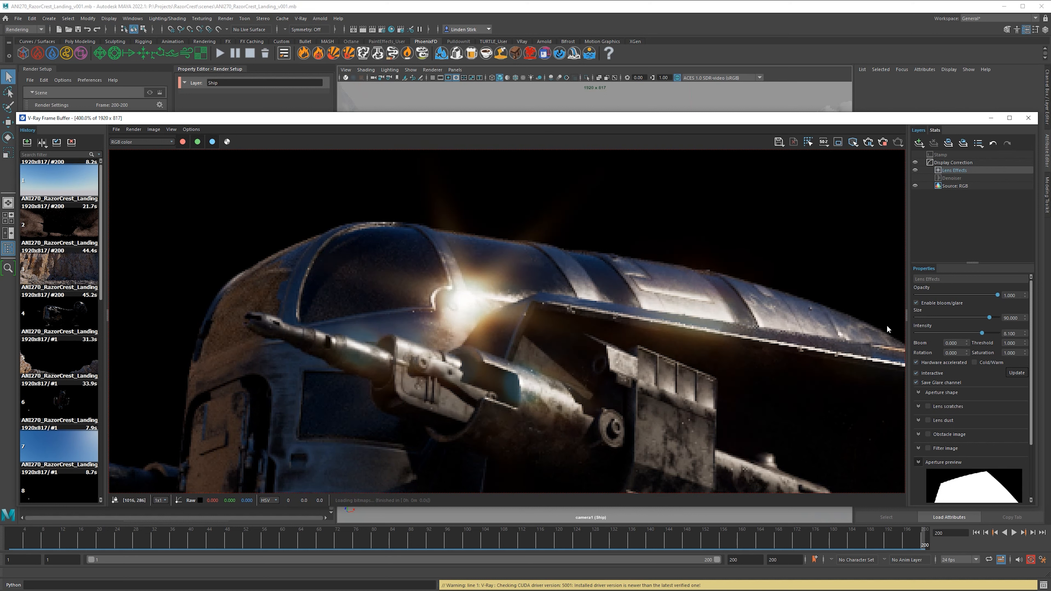
double_click(497, 274)
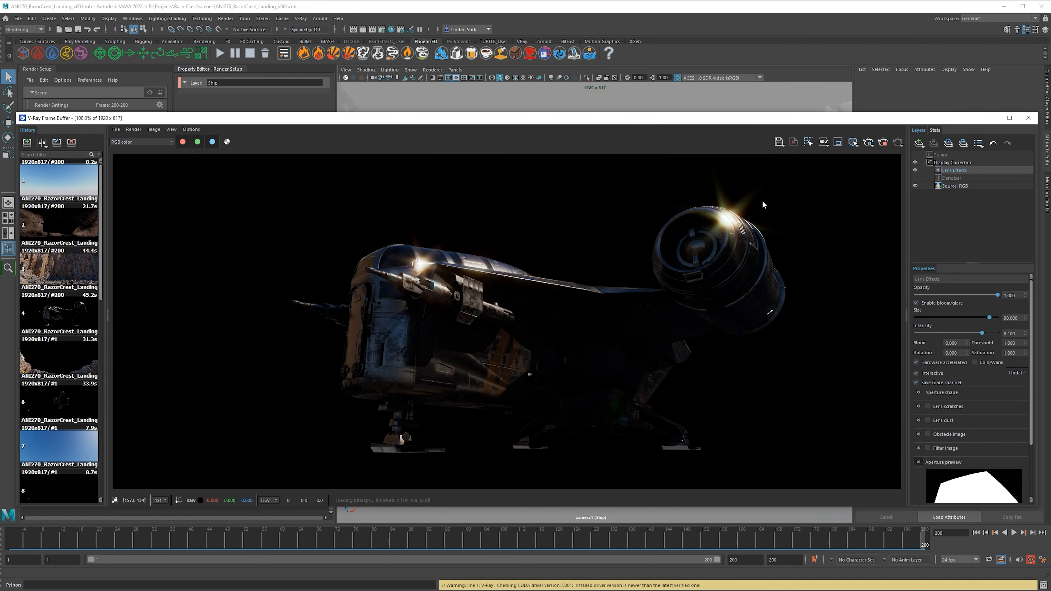
scroll(763, 205, up, 2)
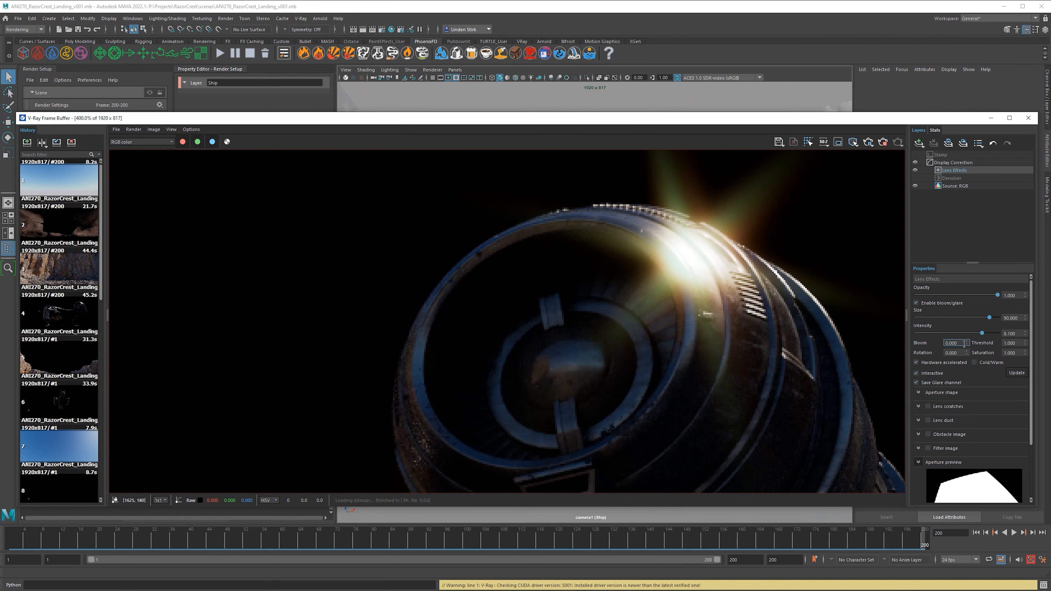
- Raise the Lens Effects bloom to 1 and look at the softer glow across the ship
drag(966, 343, 983, 159)
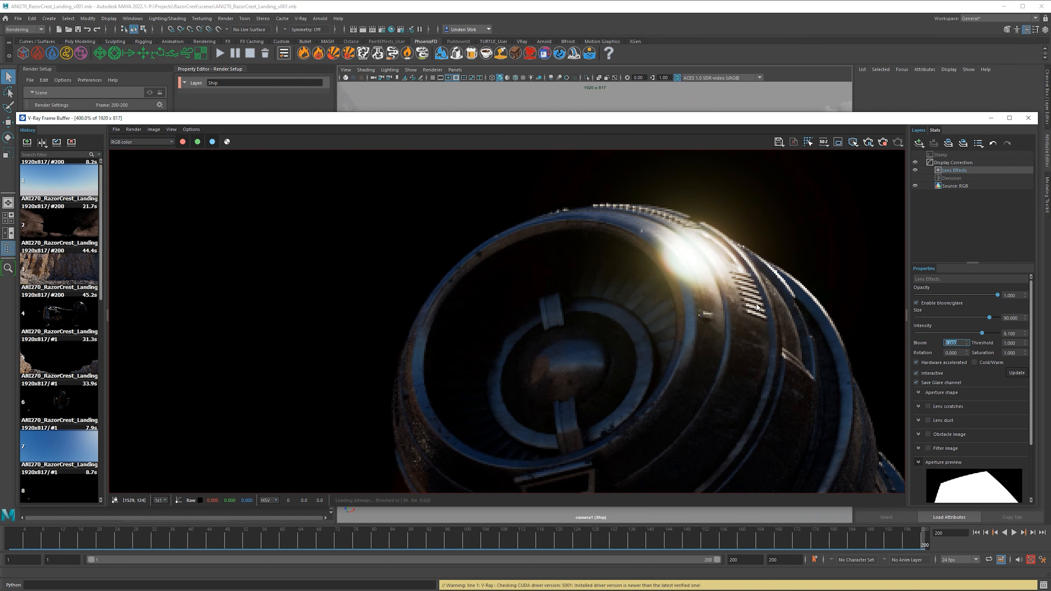
scroll(662, 225, down, 2)
scroll(749, 371, up, 1)
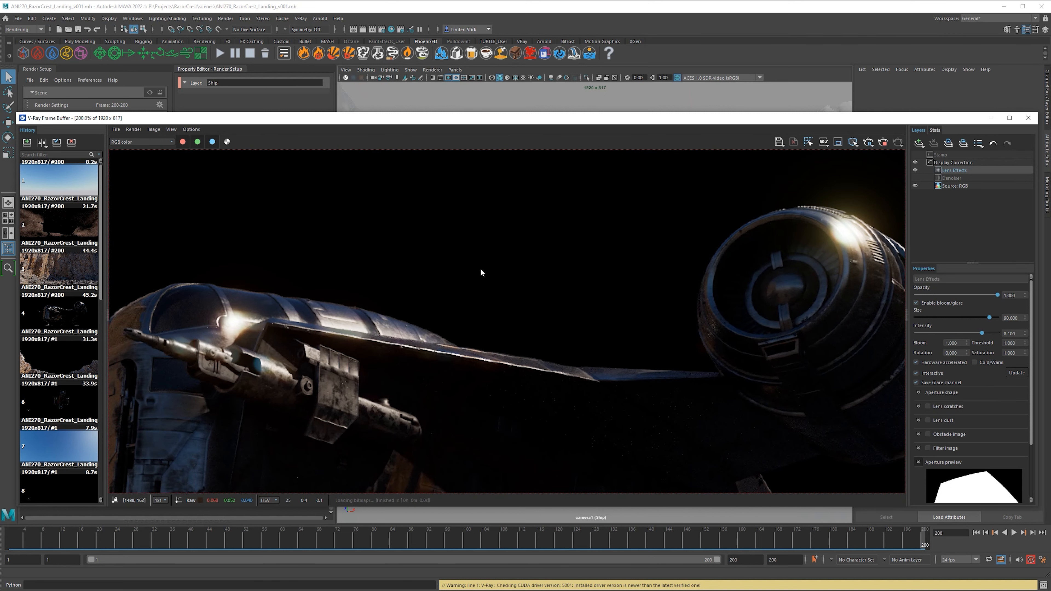
- Return the Lens Effects bloom to 0 and reduce the intensity to 2
click(967, 344)
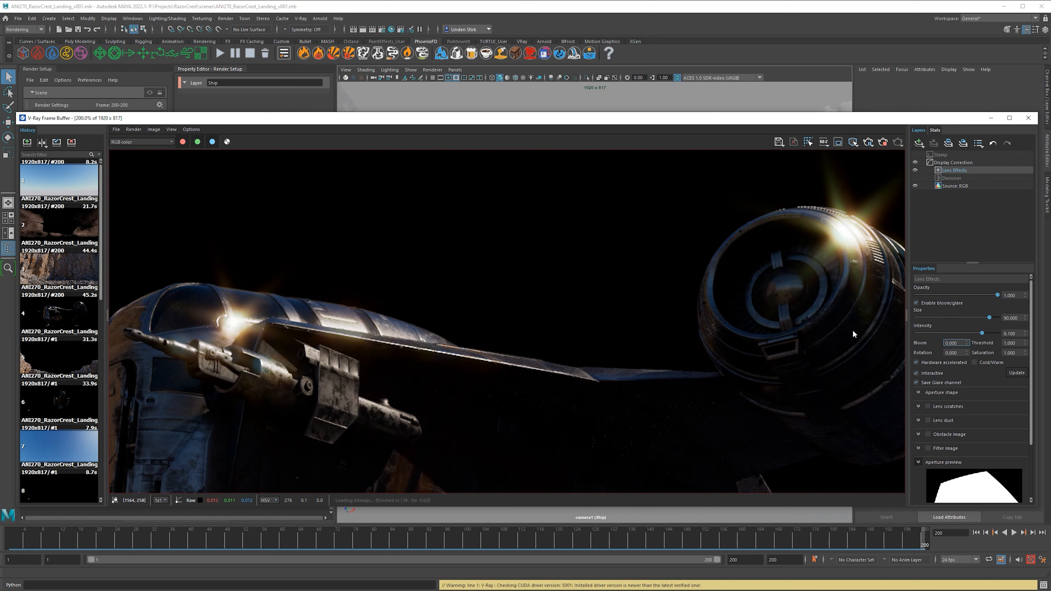
drag(982, 333, 953, 334)
double_click(1019, 336)
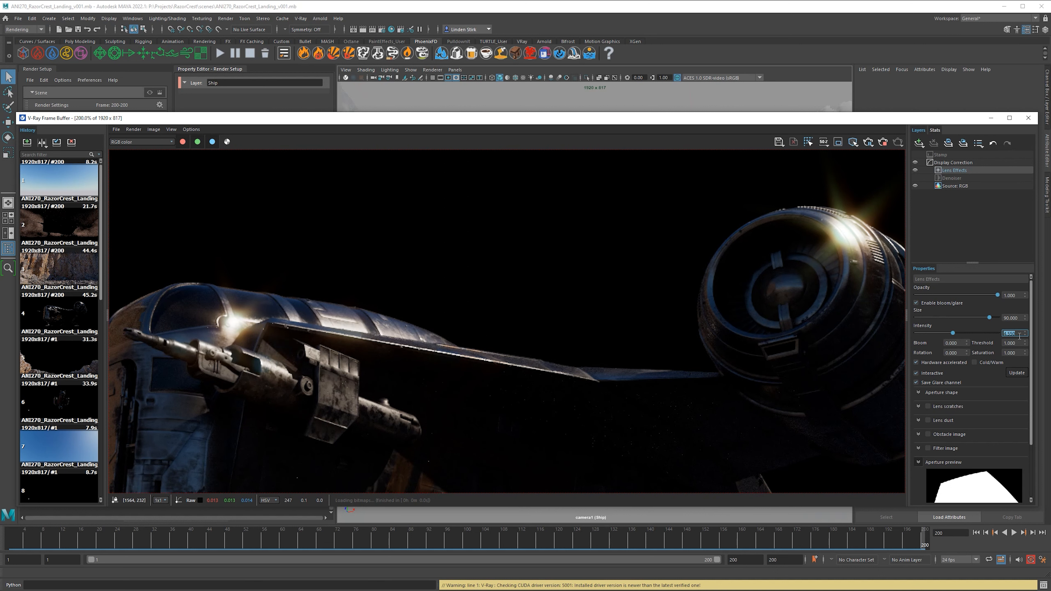
text(2)
key(Return)
- Set the Lens Effects size to 50 and check the glare on the cockpit and the engine up close
double_click(1007, 317)
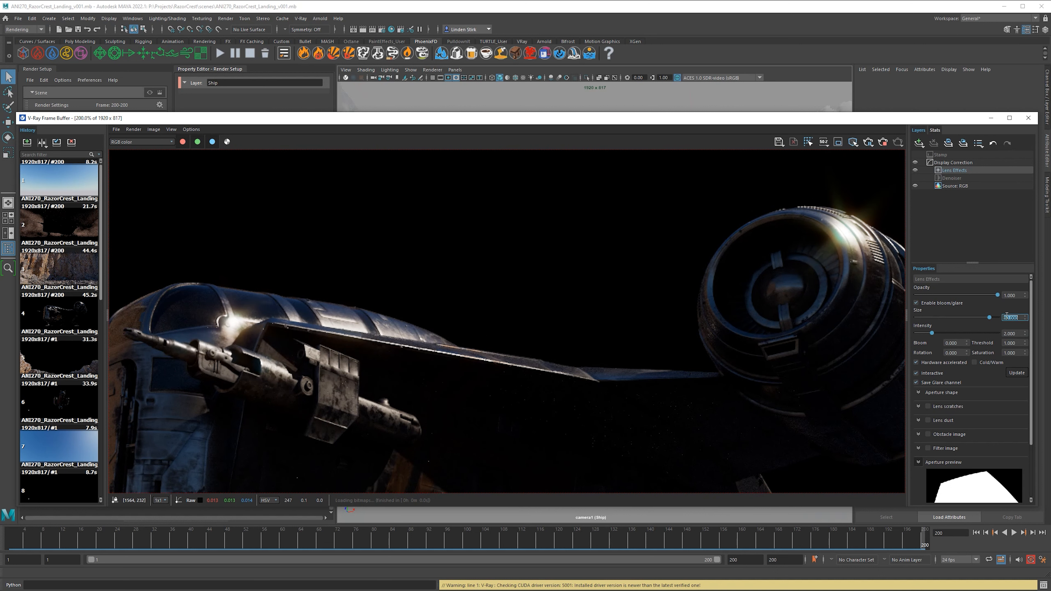
scroll(644, 319, down, 1)
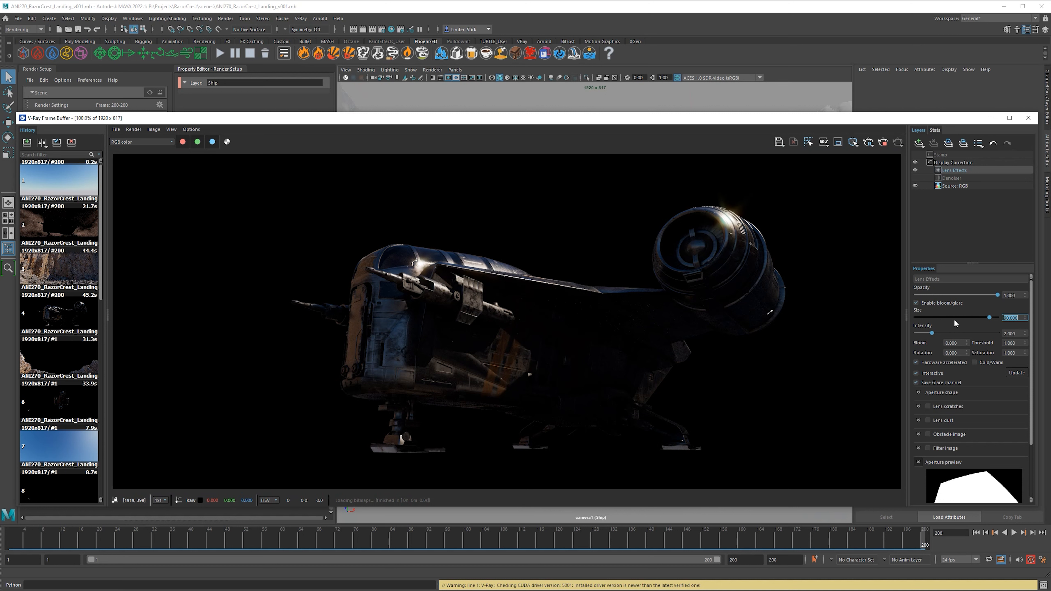
text(50)
key(Return)
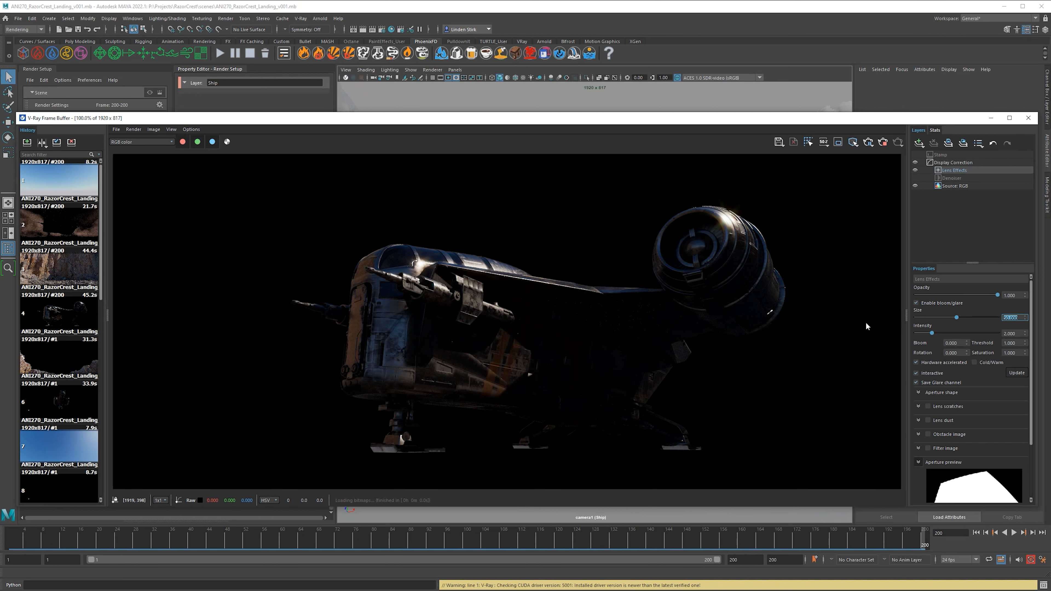
scroll(398, 282, up, 1)
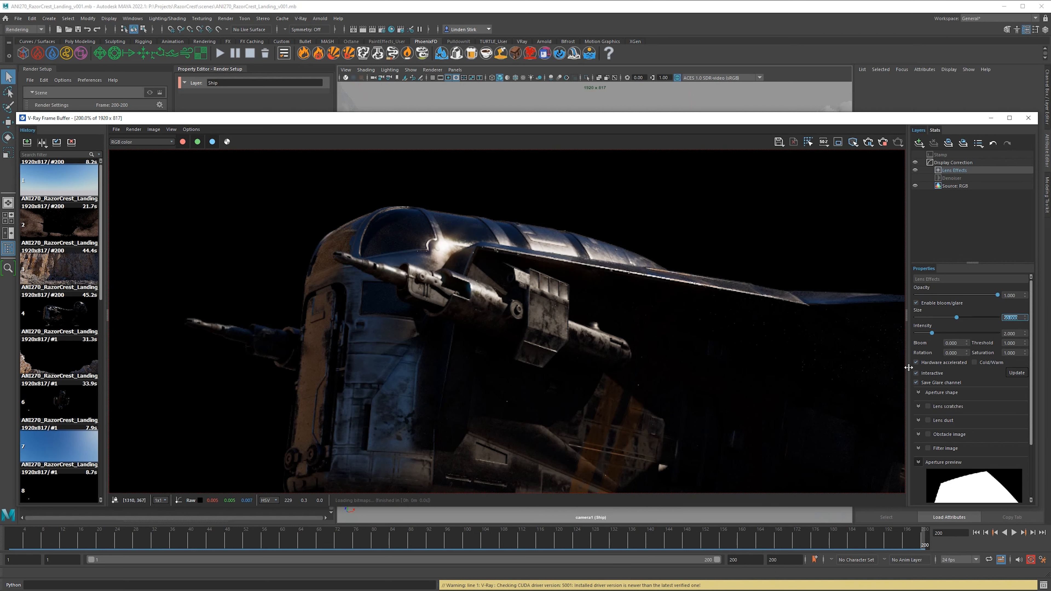
middle_drag(765, 262, 291, 329)
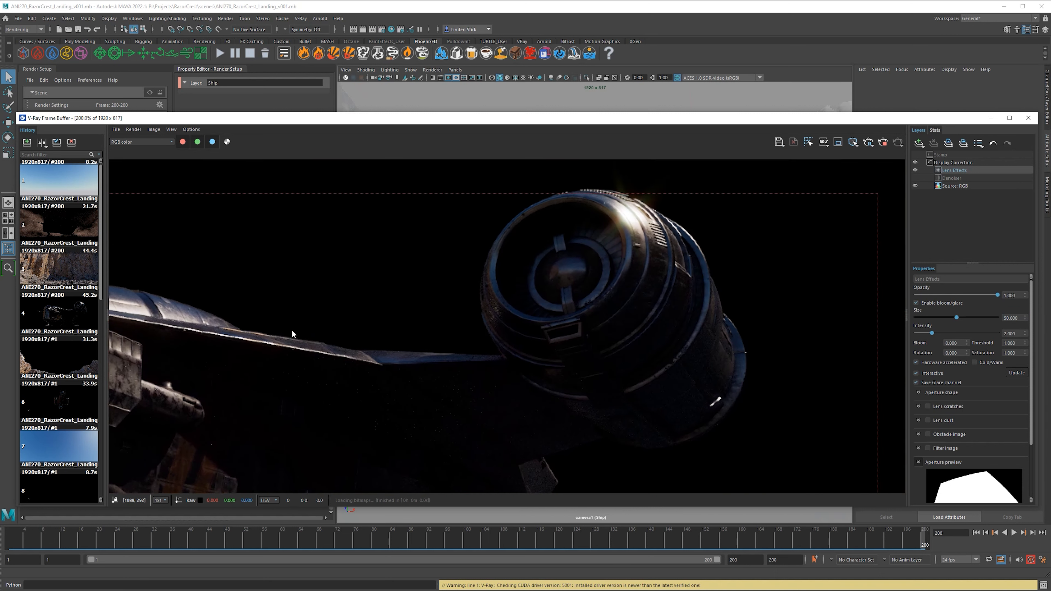
scroll(633, 208, up, 1)
scroll(619, 236, down, 1)
middle_drag(384, 253, 600, 260)
scroll(349, 286, down, 1)
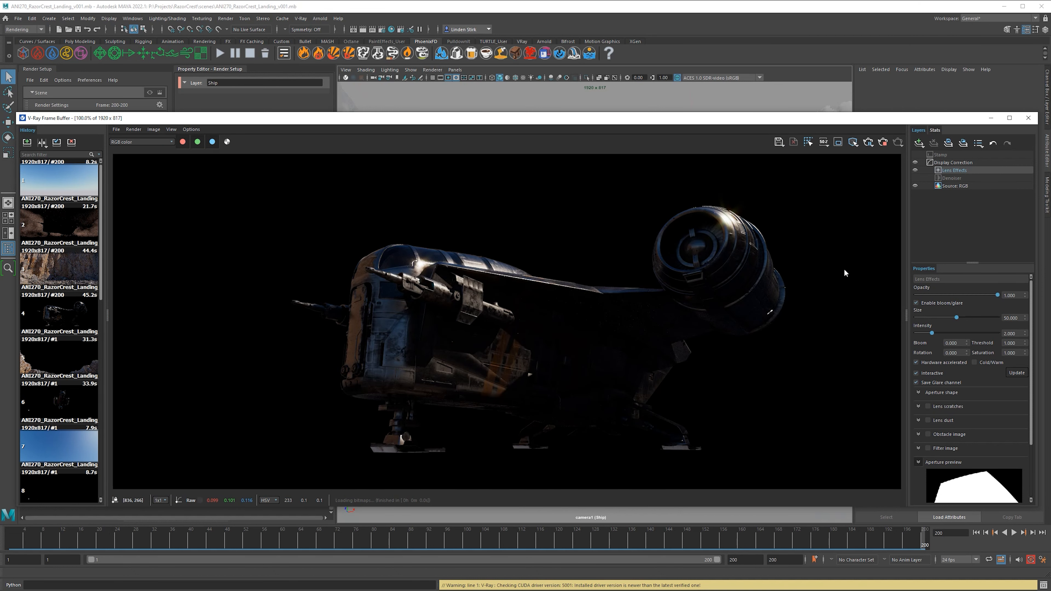
- Enable the Denoiser layer in the V-Ray Frame Buffer, then close the buffer and render the current frame
click(953, 178)
click(954, 172)
click(915, 178)
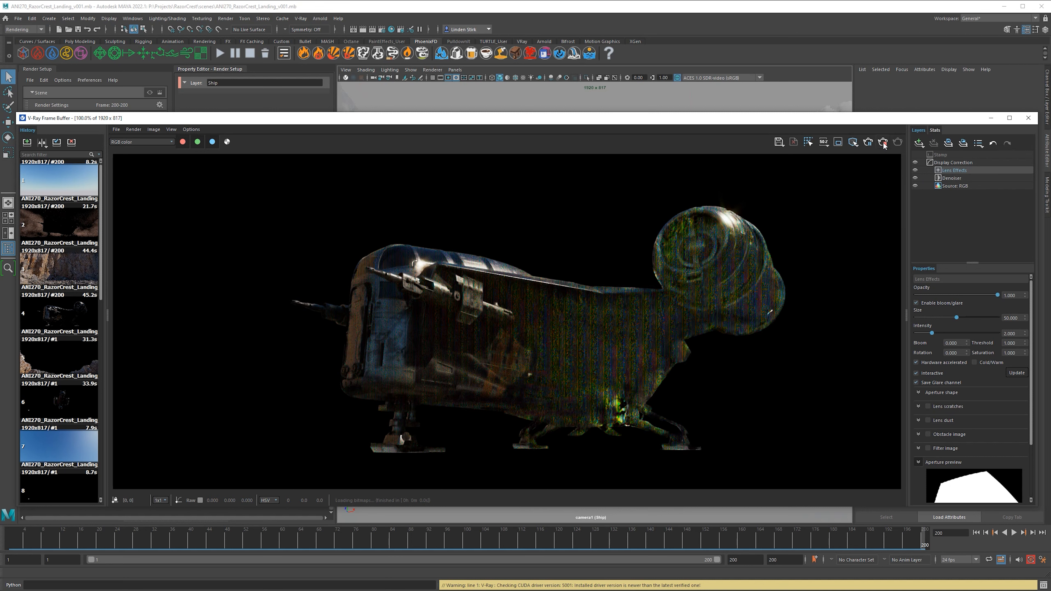
click(1028, 119)
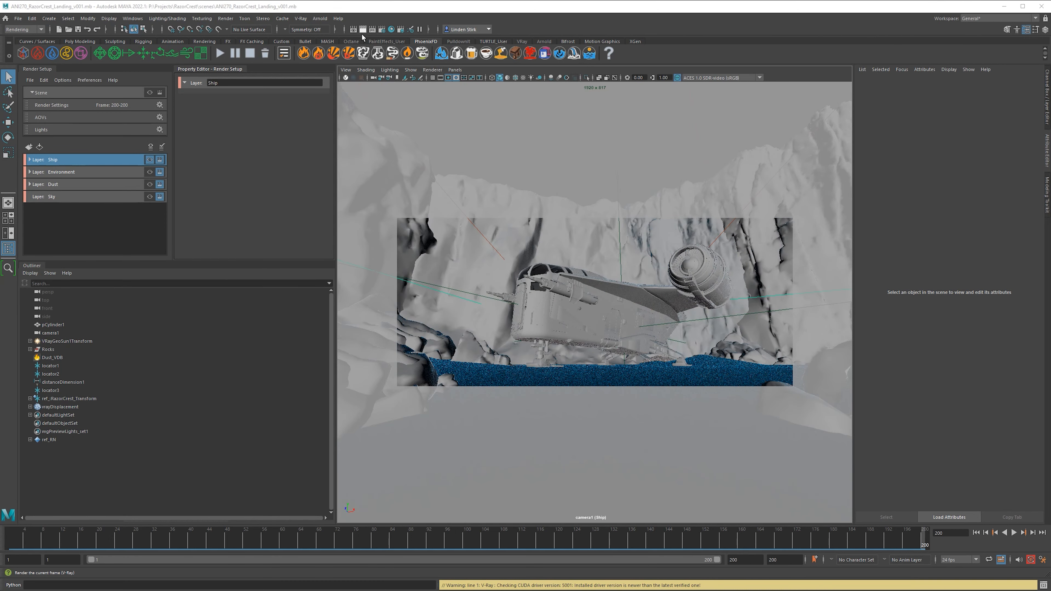
click(363, 32)
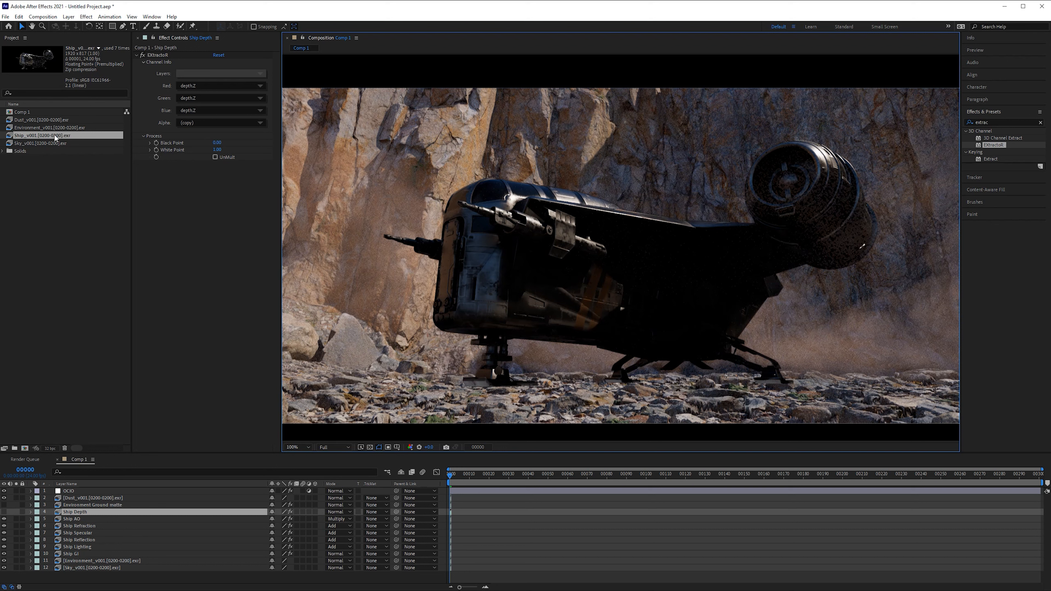
- Switch to After Effects, reload the Ship_v001 footage and duplicate the Ship Depth layer
right_click(34, 140)
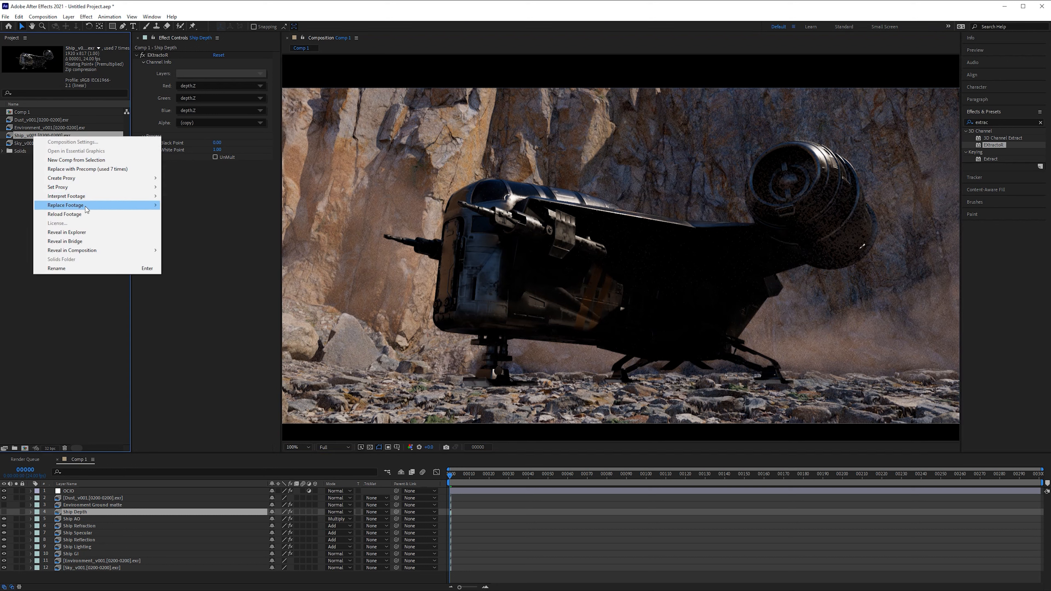
click(72, 214)
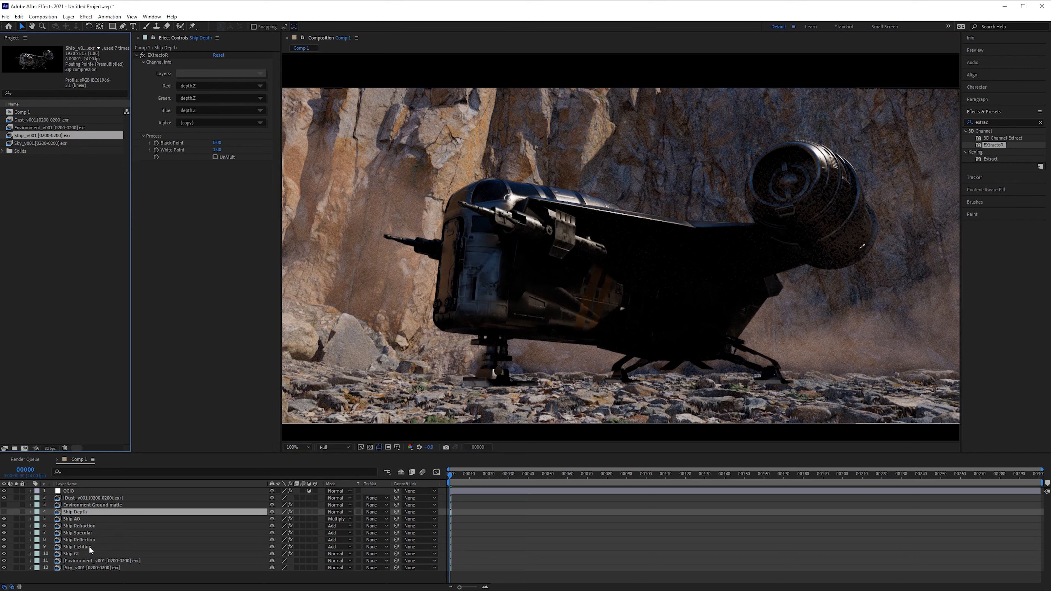
click(92, 511)
key(ctrl+d)
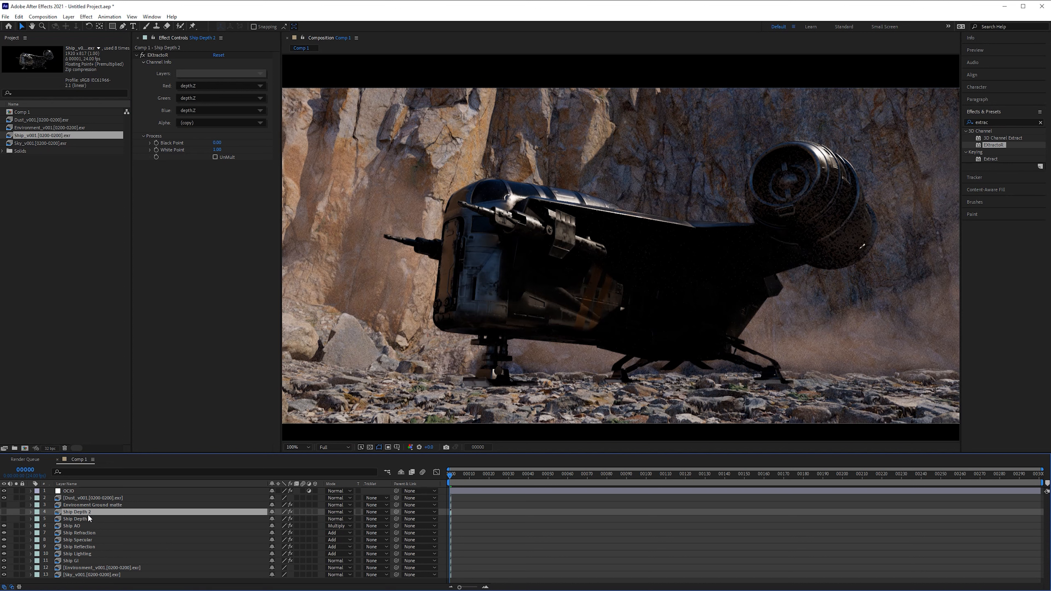
- Rename the duplicated depth layer to Ship Glare
key(Return)
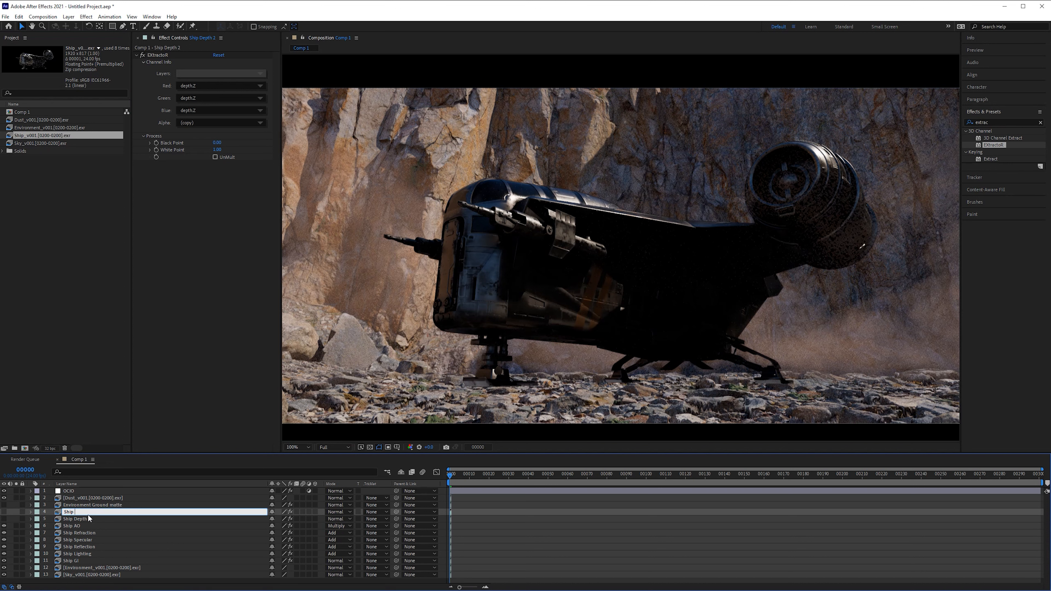
key(BackSpace)
key(BackSpace)
key(BackSpace)
key(BackSpace)
key(BackSpace)
key(BackSpace)
text(Glare)
key(Return)
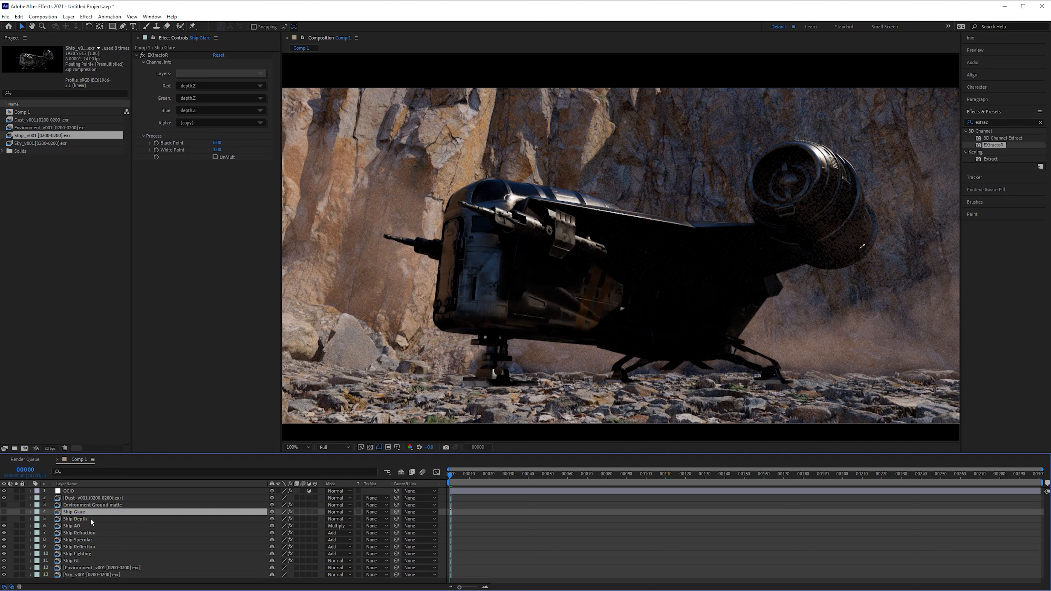
- Extract the Glare pass on the Ship Glare layer and make the layer visible with the Add blending mode
click(249, 74)
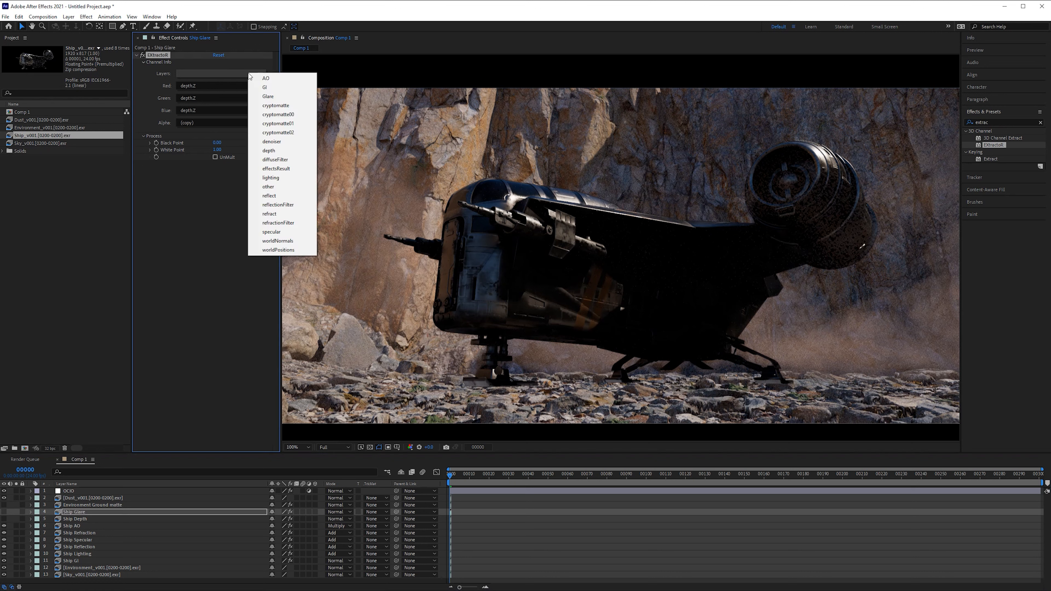
click(298, 97)
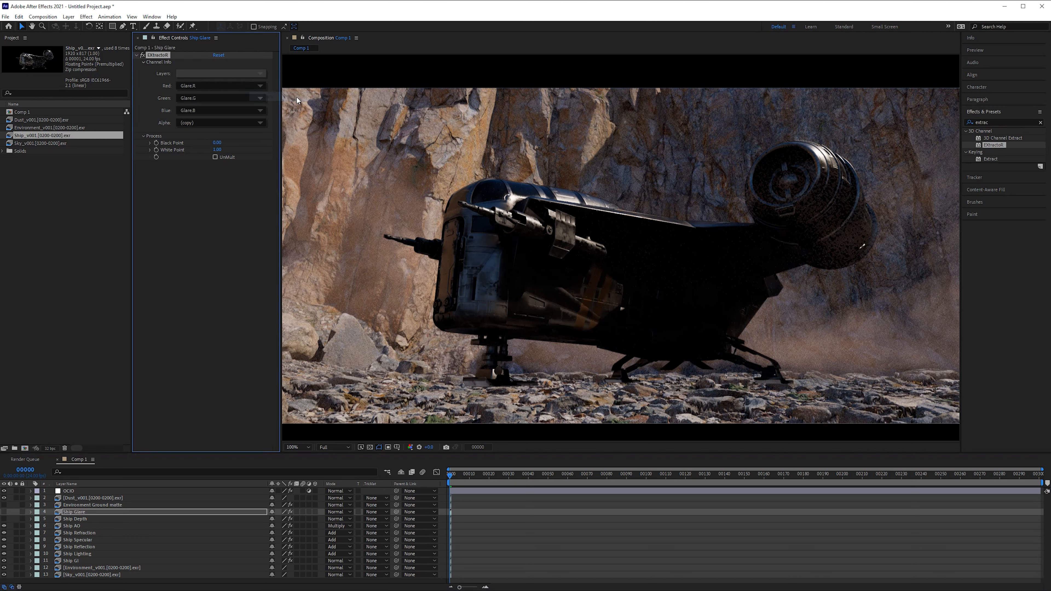
click(4, 511)
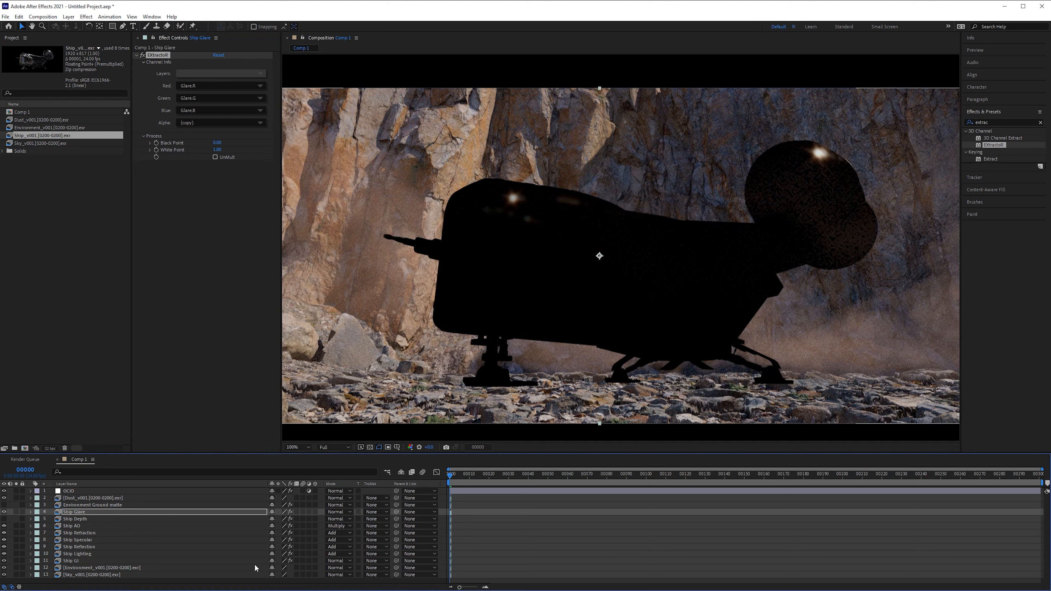
click(337, 511)
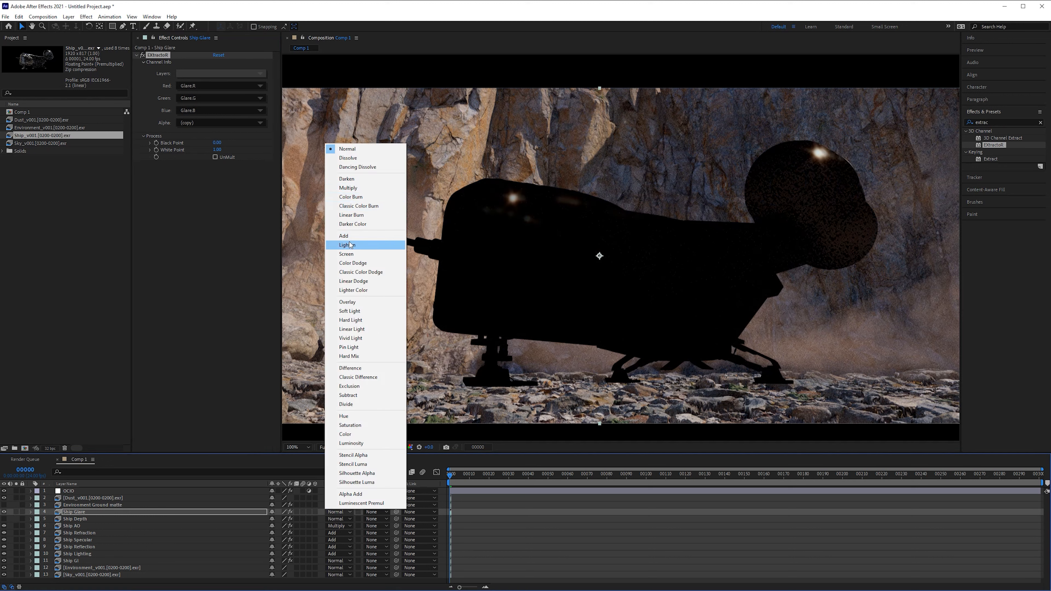
click(364, 235)
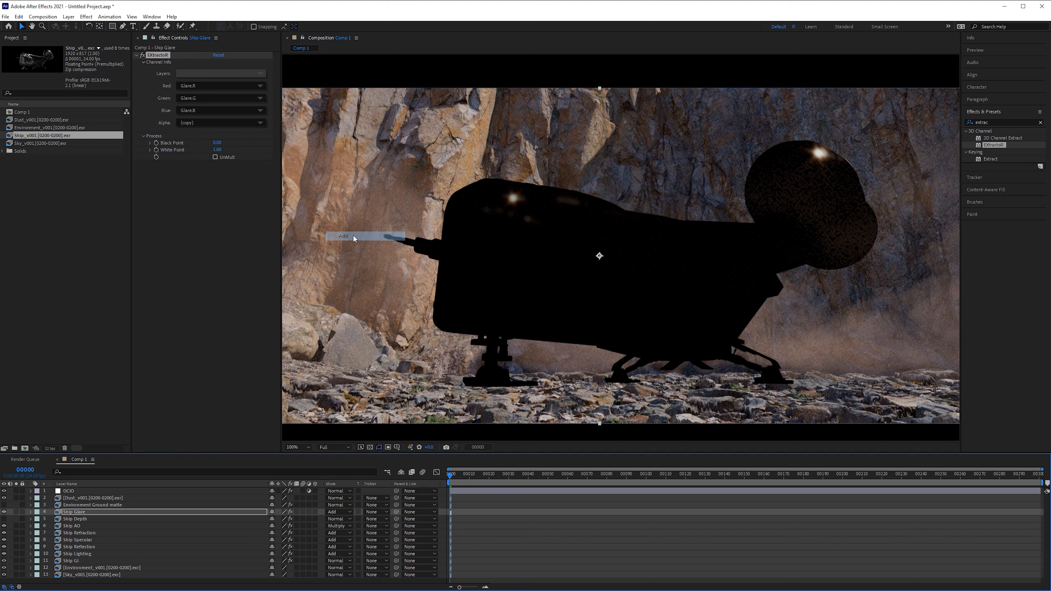
- Compare the composite with and without Ship Glare, then place that layer between Ship Refraction and Ship Specular
key(F2)
click(4, 512)
click(4, 512)
click(3, 512)
click(4, 512)
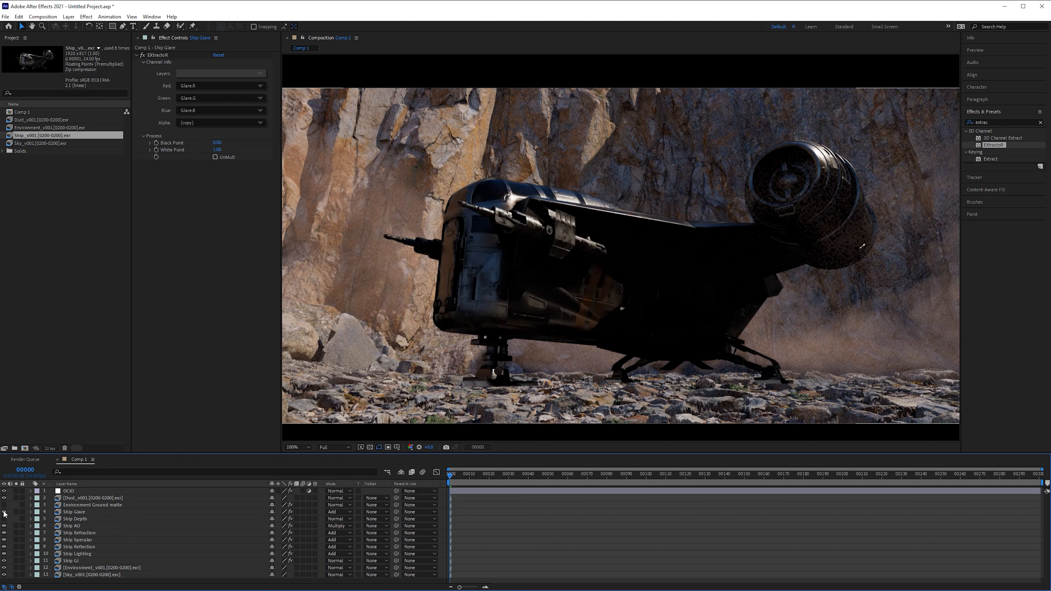
click(4, 511)
drag(73, 513, 116, 539)
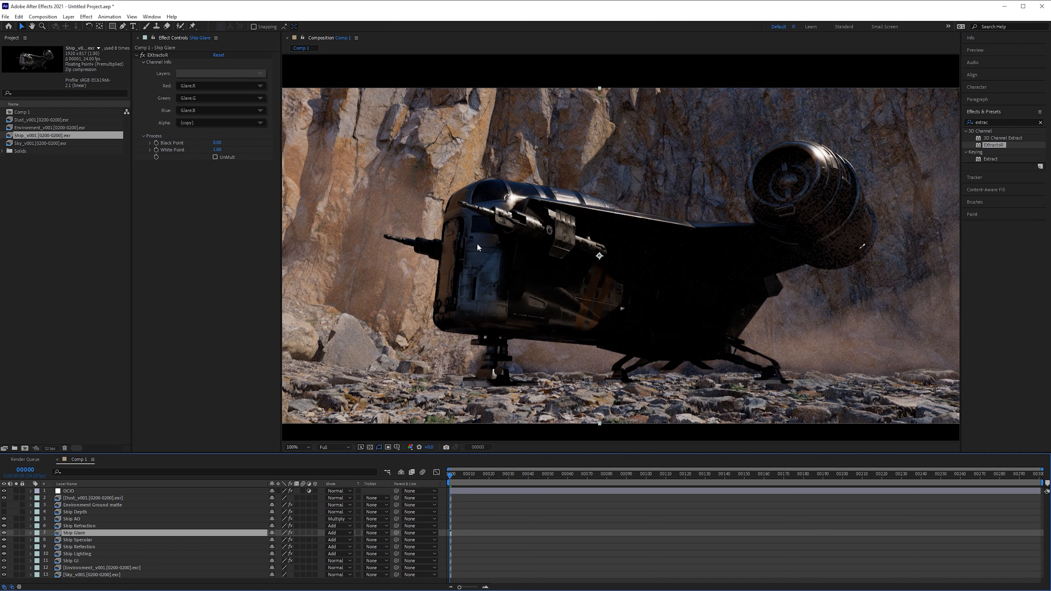
- Duplicate the Environment_v001 layer and solo the duplicate
click(112, 568)
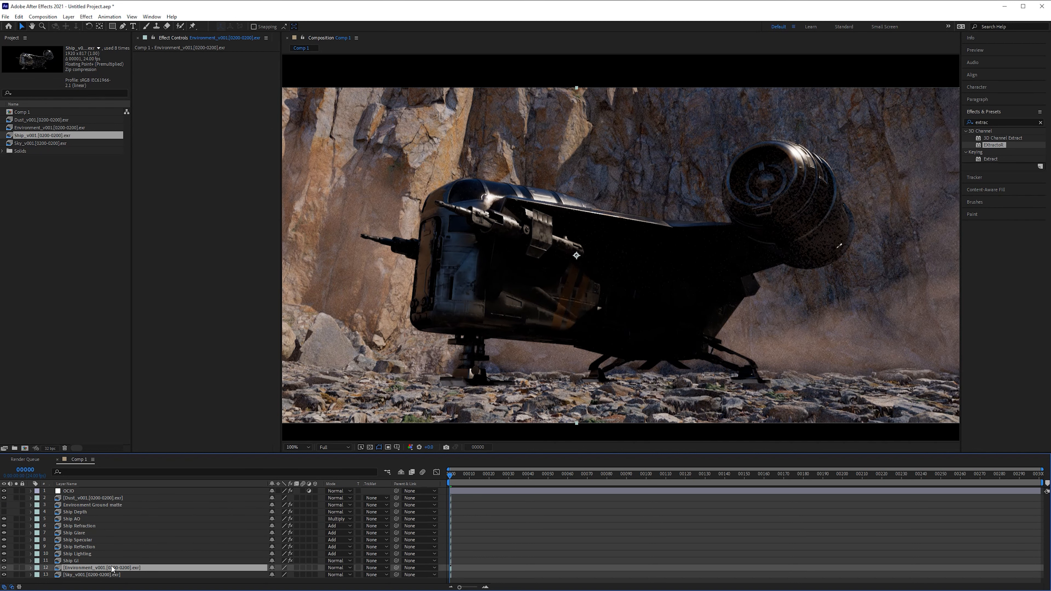
key(ctrl+d)
click(16, 568)
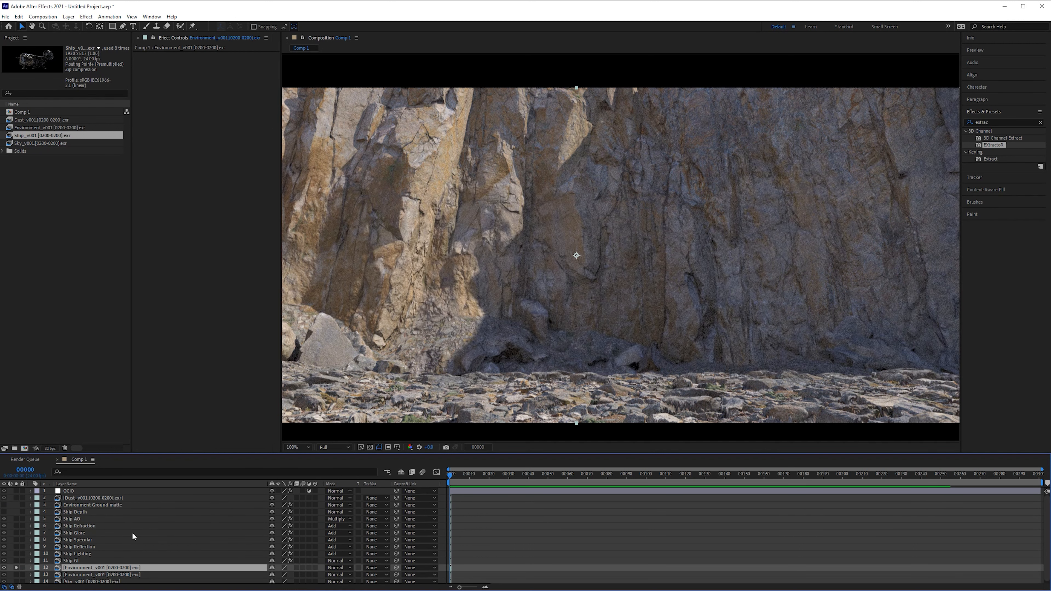
- Apply EXtractoR to the soloed environment layer and preview its GI, lighting and depth passes in turn
double_click(1003, 146)
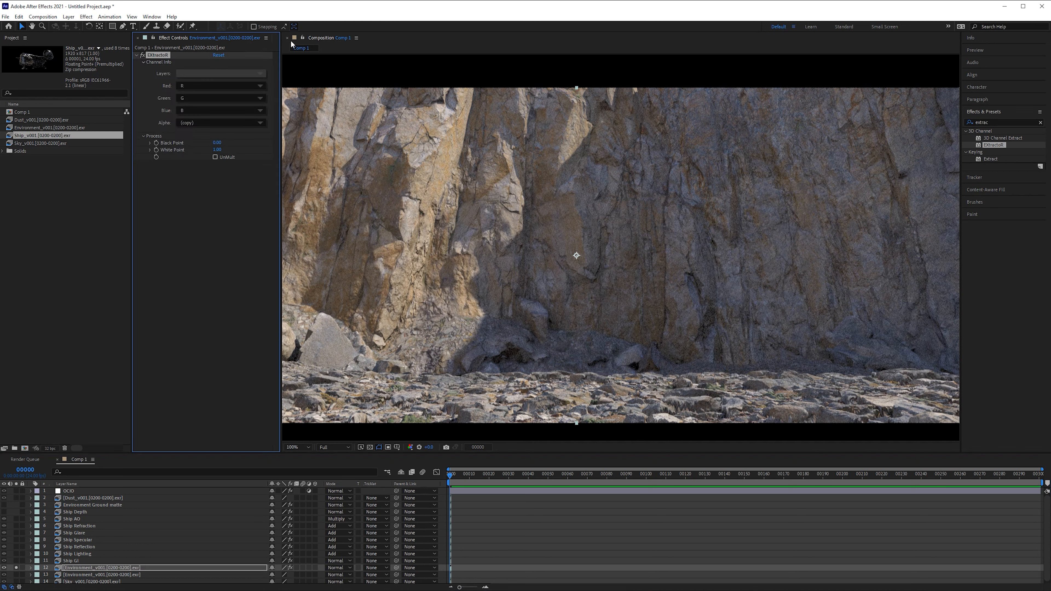
click(202, 75)
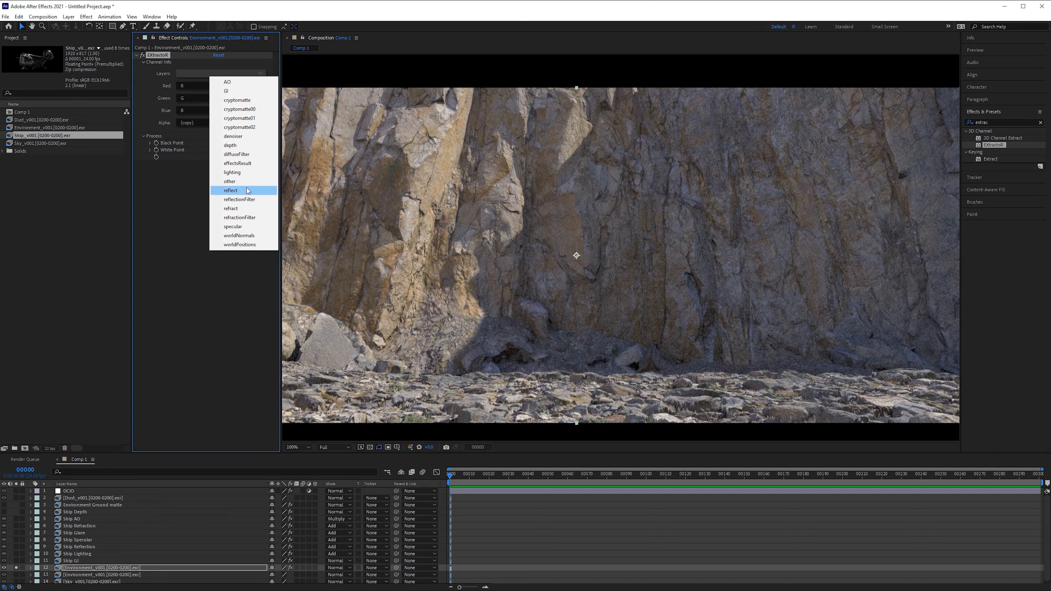
click(238, 90)
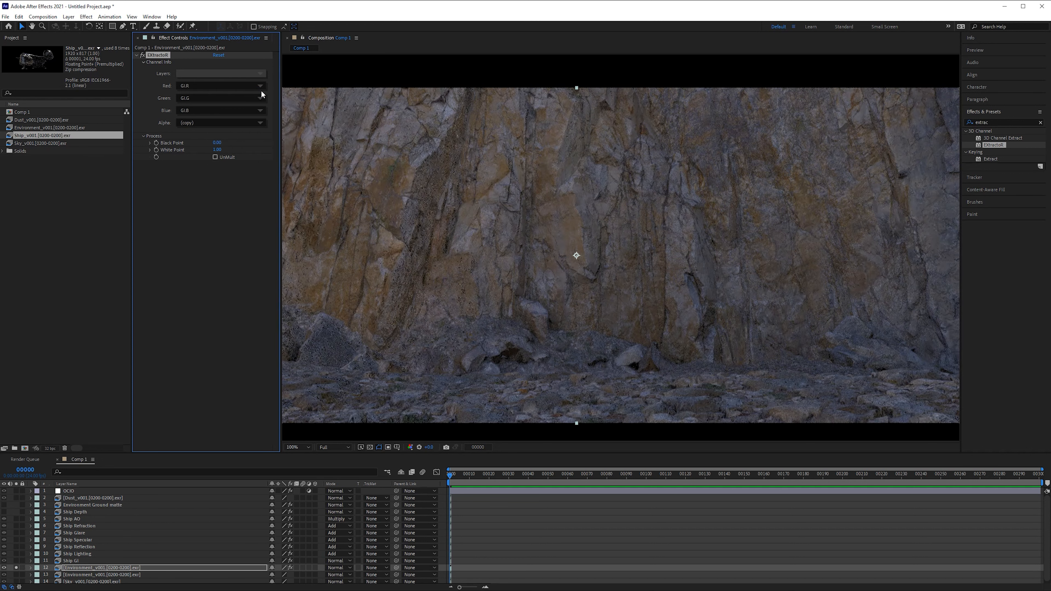
click(209, 76)
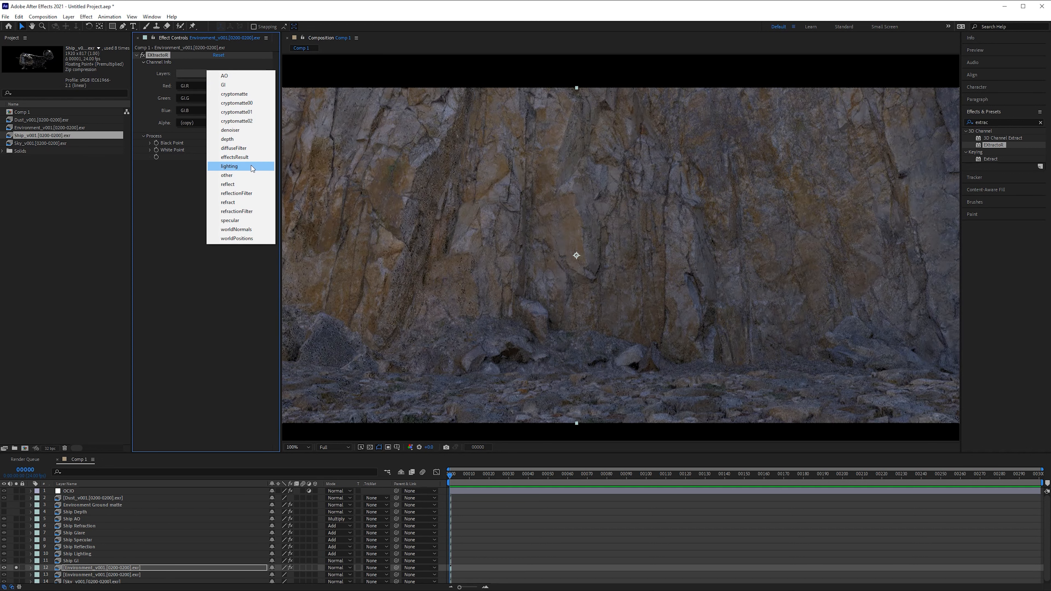
click(252, 166)
click(207, 78)
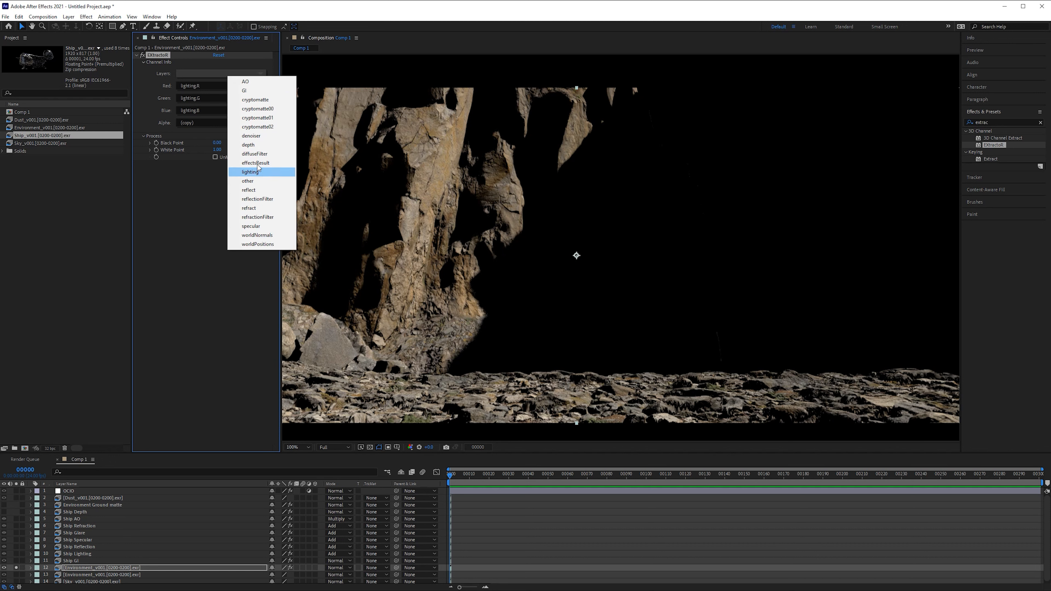
click(261, 145)
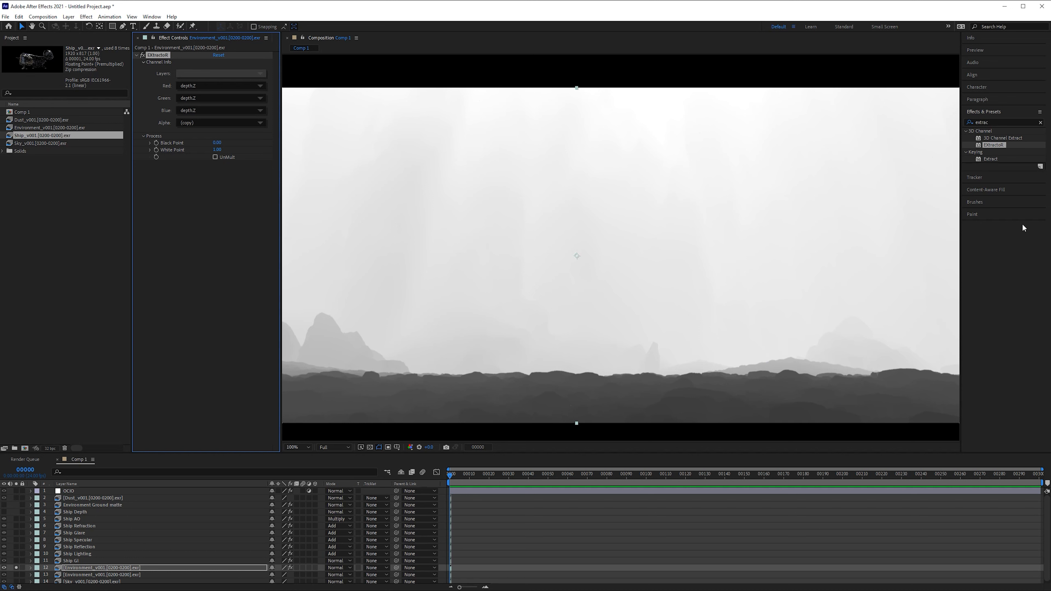
- Preview the cryptomatte pass in EXtractoR, then remove the effect from the environment layer
click(987, 123)
double_click(987, 123)
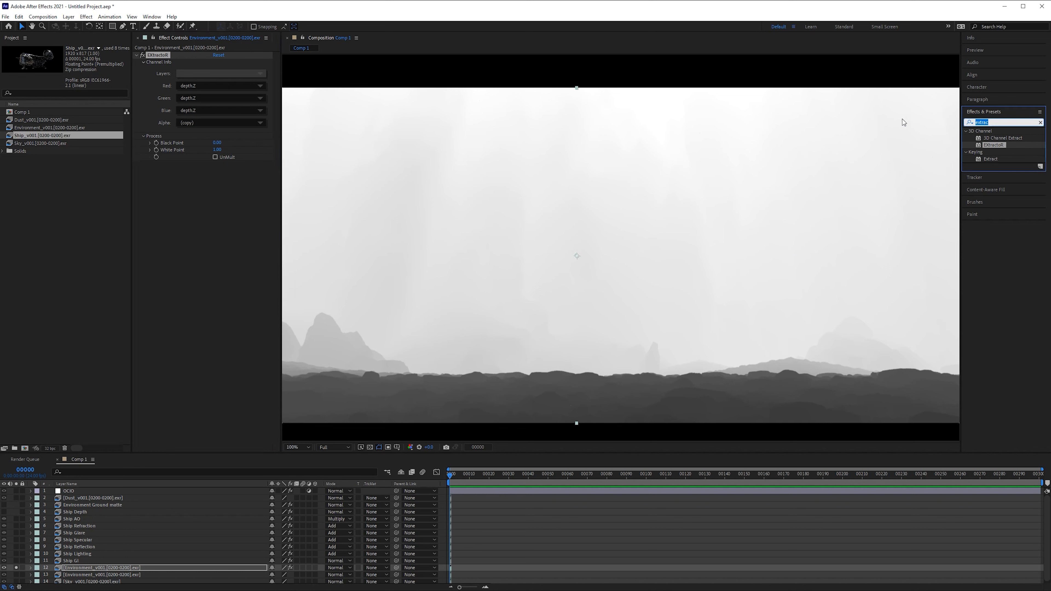
click(257, 73)
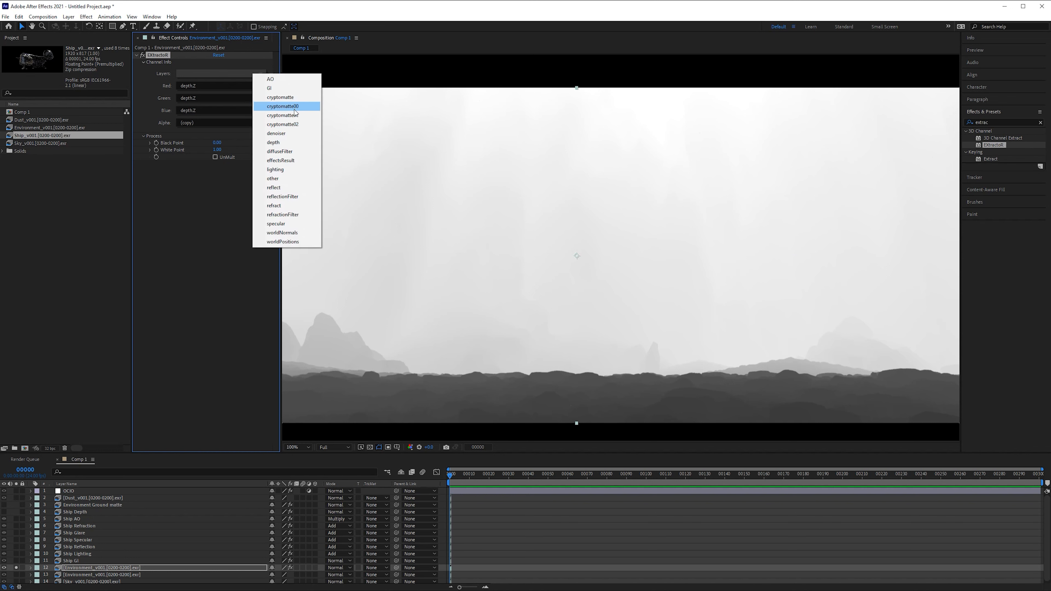
click(280, 97)
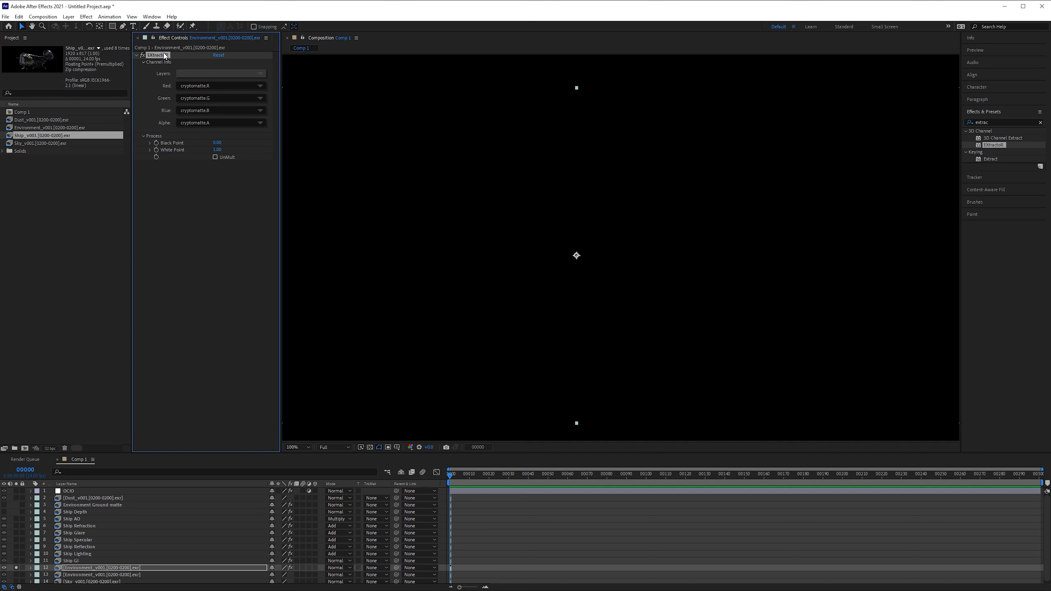
key(Delete)
- Preview the Cryptomatte effect on the soloed environment duplicate, then remove the effect and delete the duplicate layer
click(1013, 124)
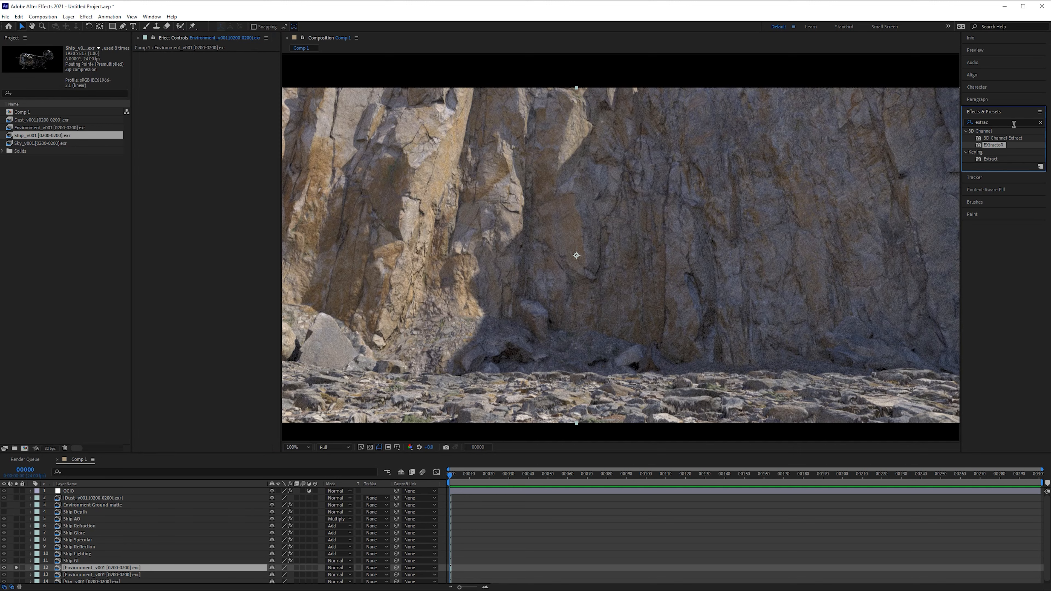
click(1002, 122)
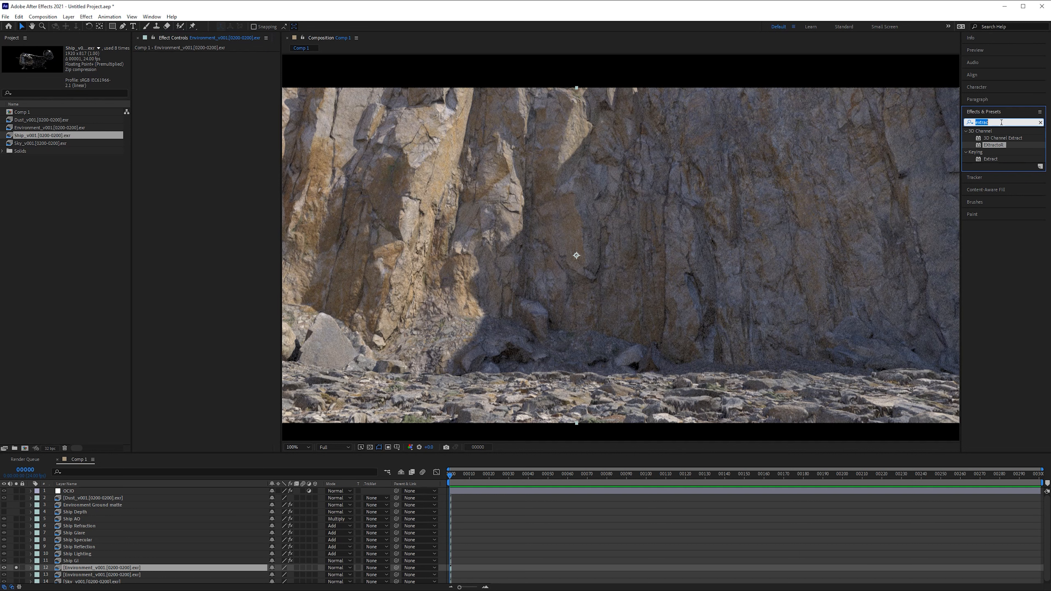
text(cr)
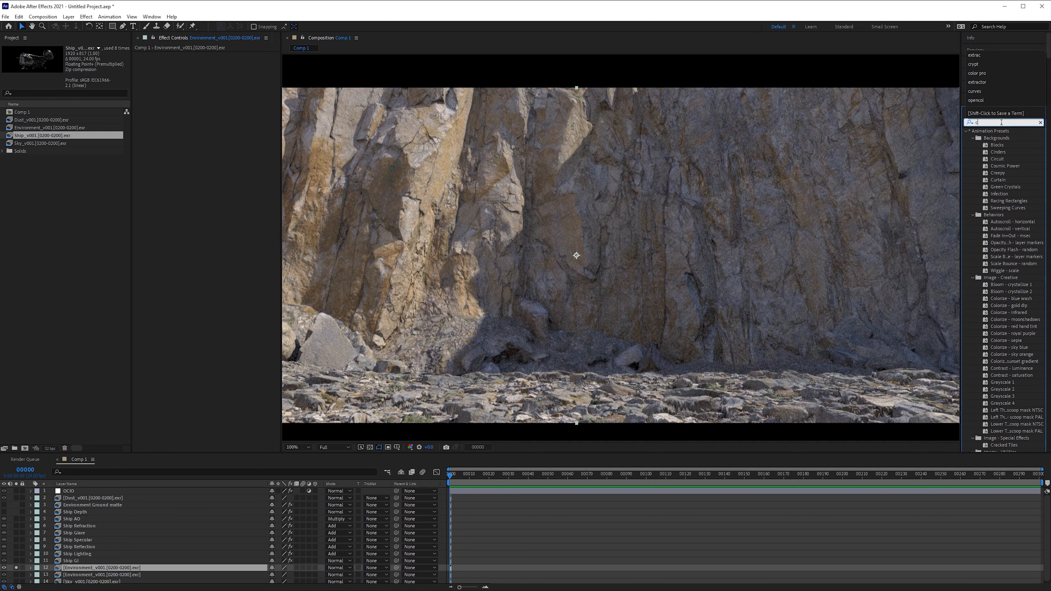
text(ypt)
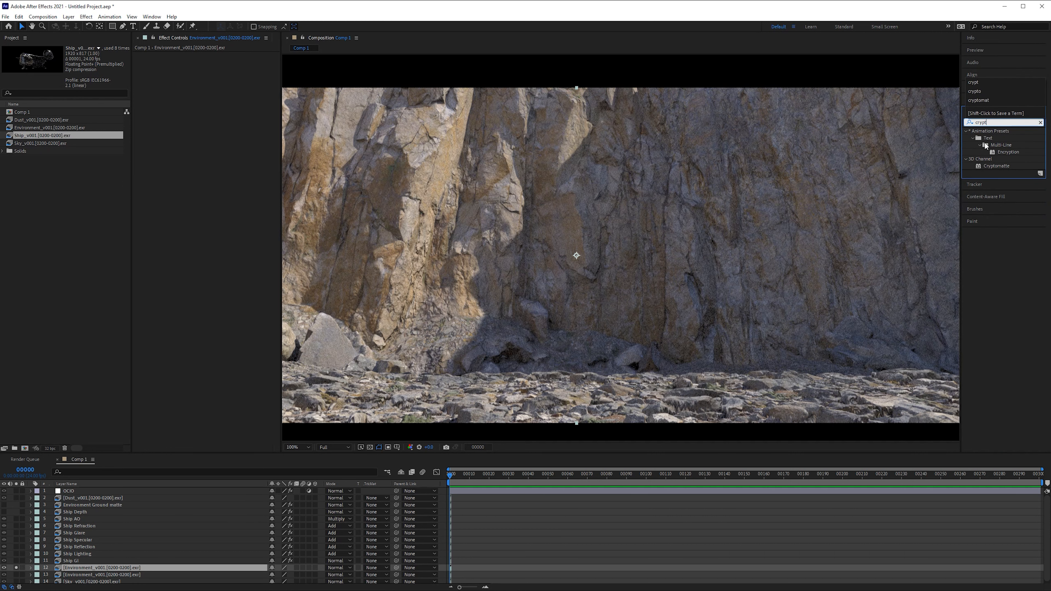
drag(996, 166, 235, 108)
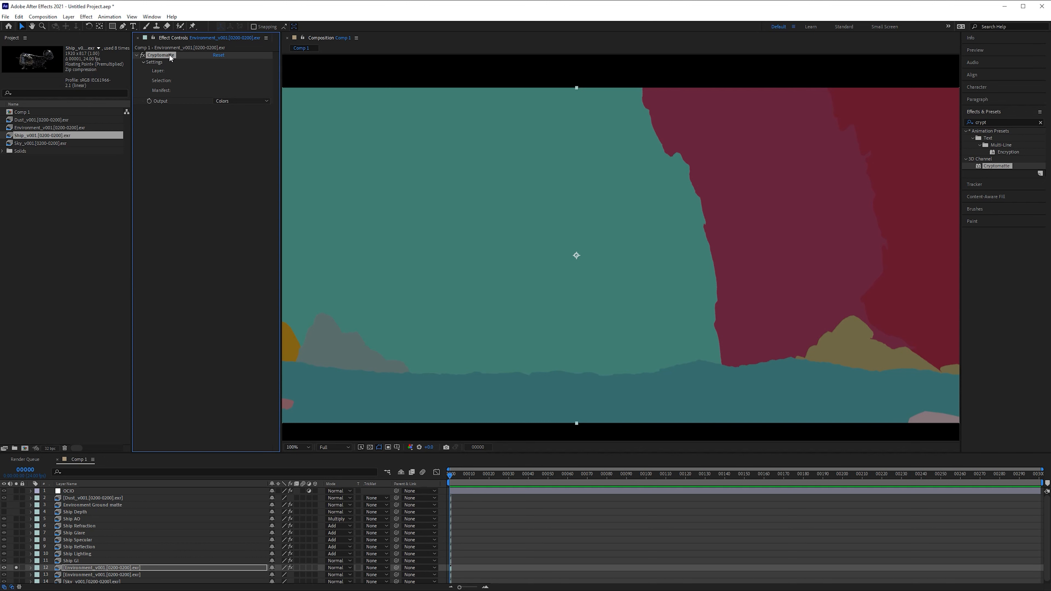
key(Delete)
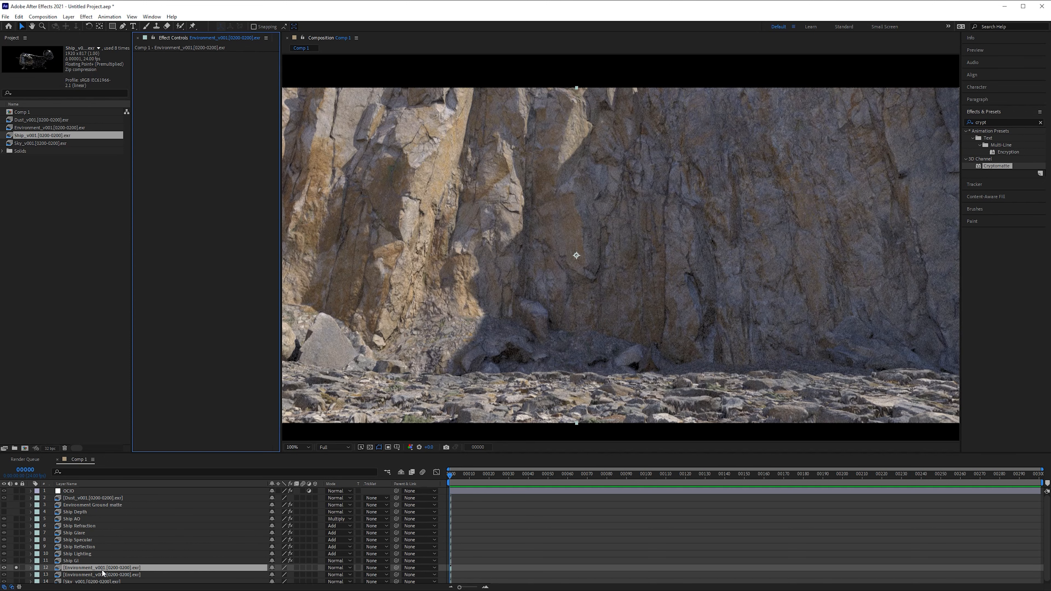
key(Delete)
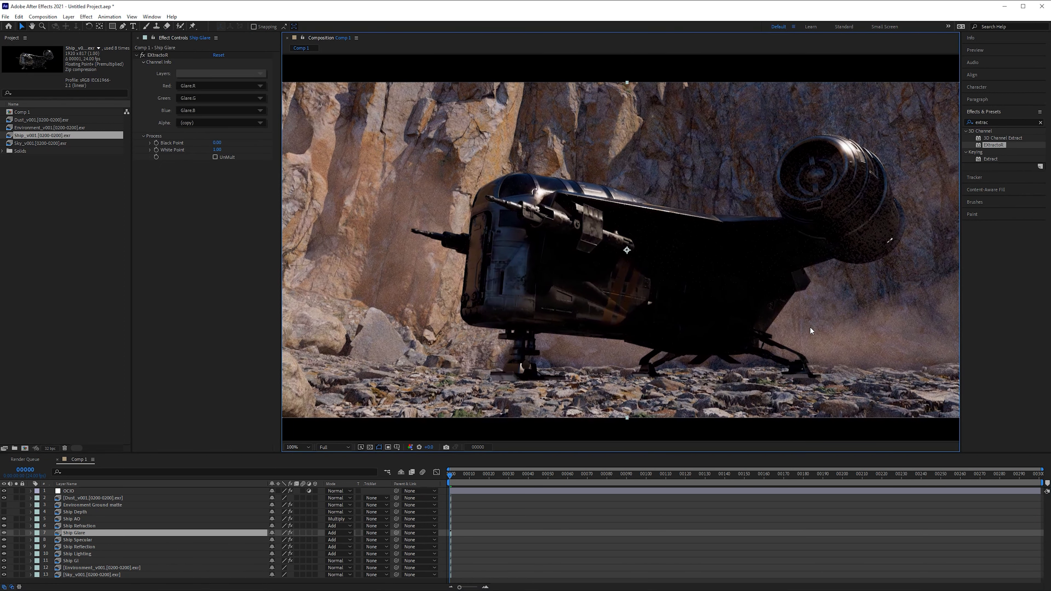
- Examine the glare on the ship's engine up close in the composite
middle_drag(795, 328, 589, 366)
scroll(646, 221, up, 1)
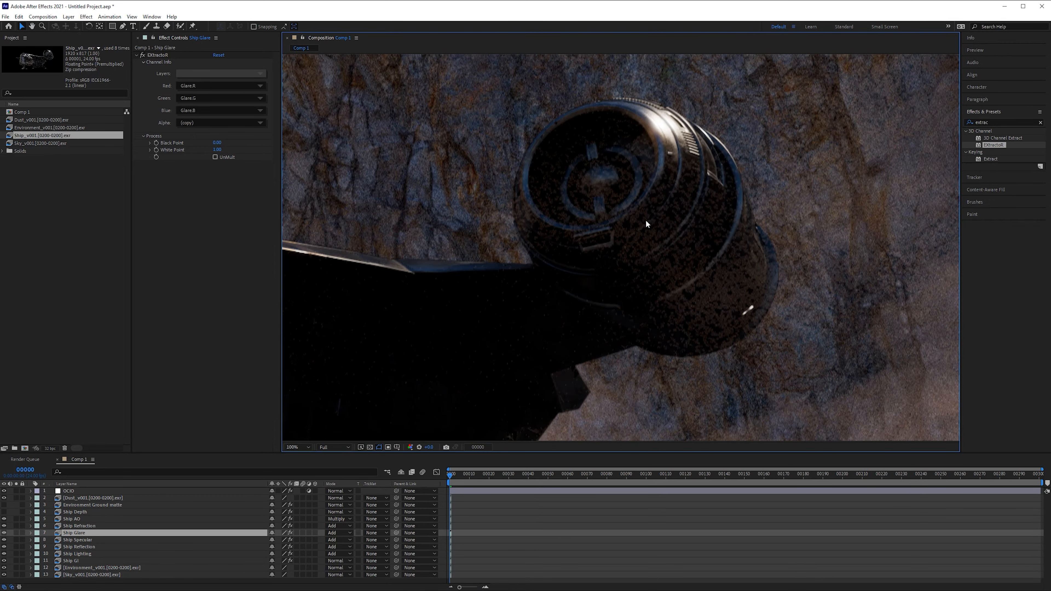
scroll(646, 220, down, 1)
middle_drag(407, 294, 559, 264)
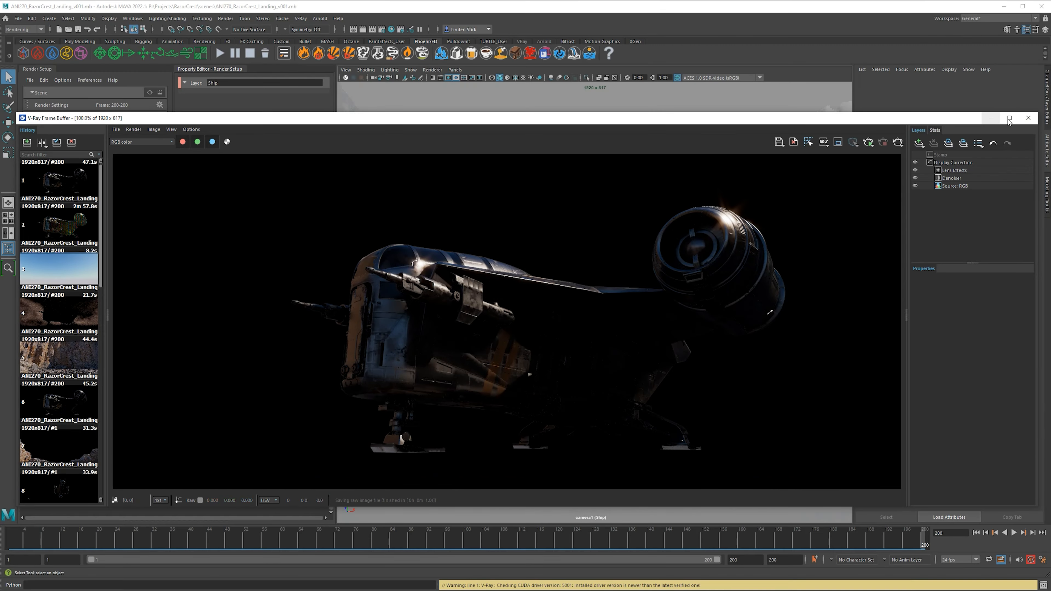
- Switch to Maya and set the render start frame to 1 in the Ship layer's render settings
click(991, 118)
click(381, 29)
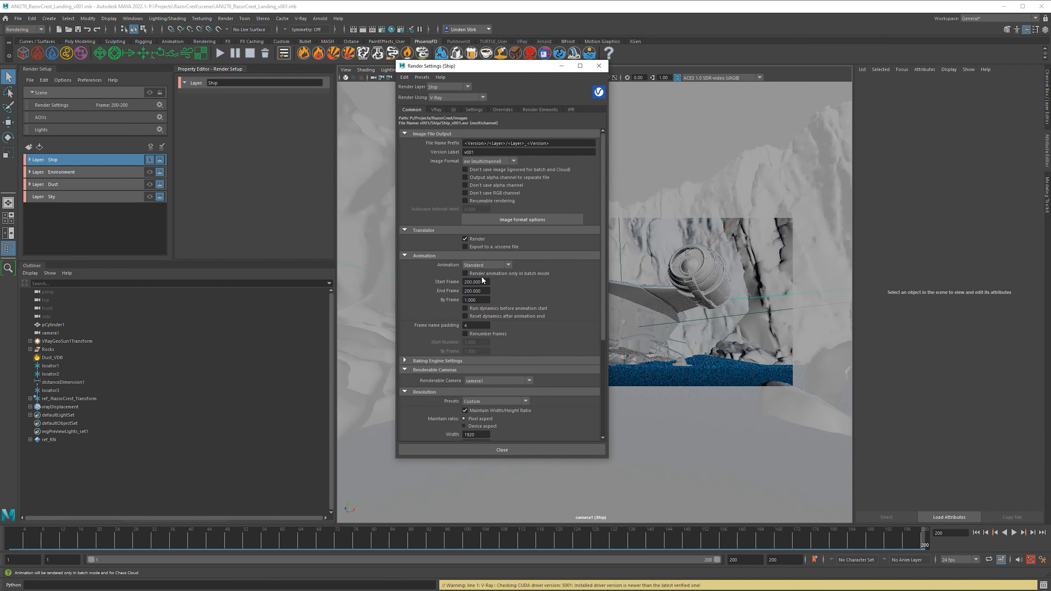
double_click(481, 282)
text(1)
key(Return)
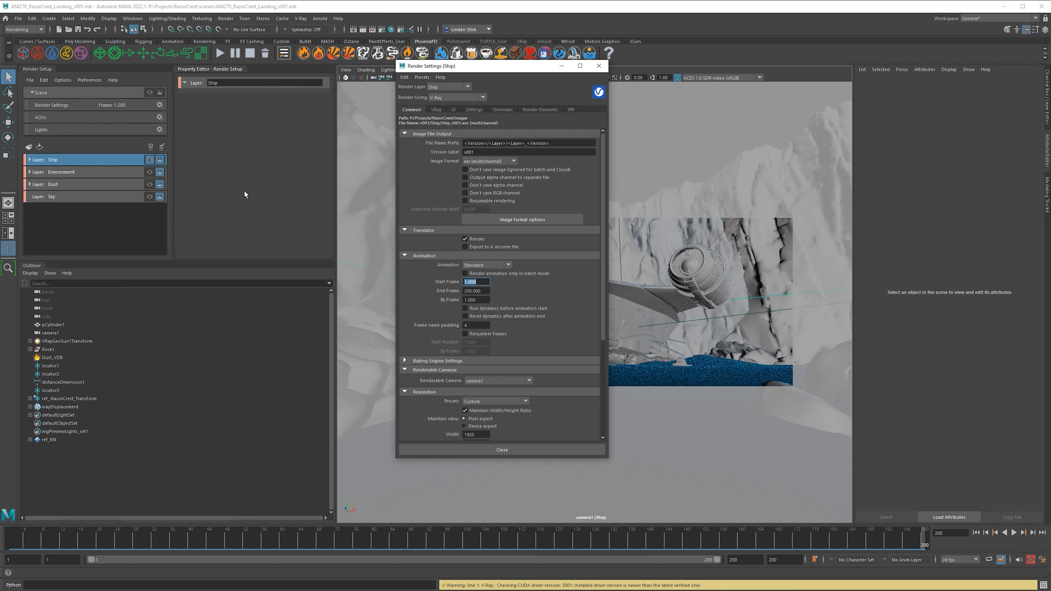
- Review the Ship layer's added render elements, checking the attributes of vrayRE_Denoiser and vrayRE_AO
drag(463, 66, 425, 98)
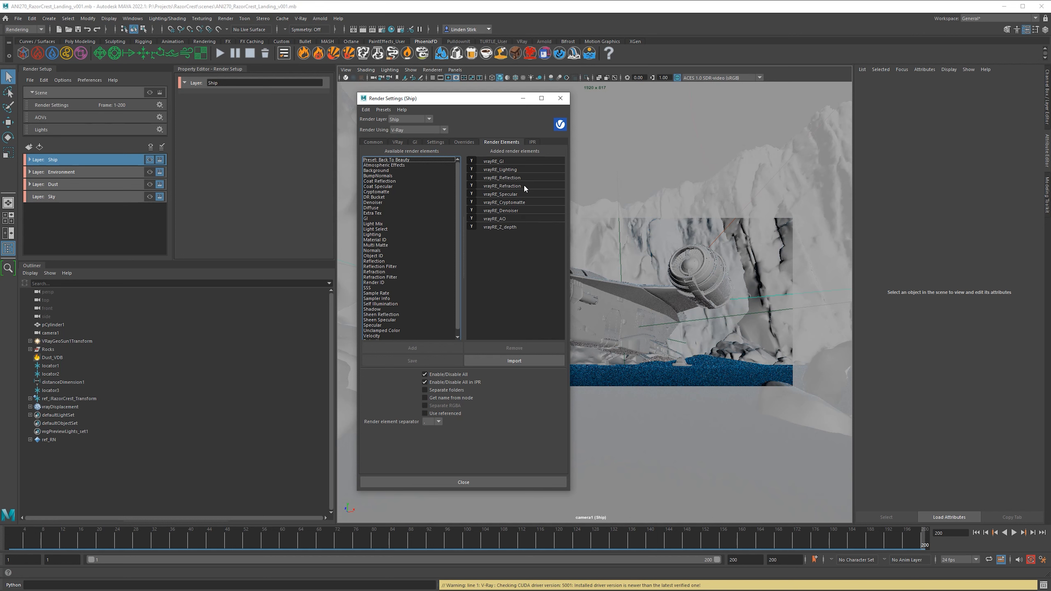
click(511, 210)
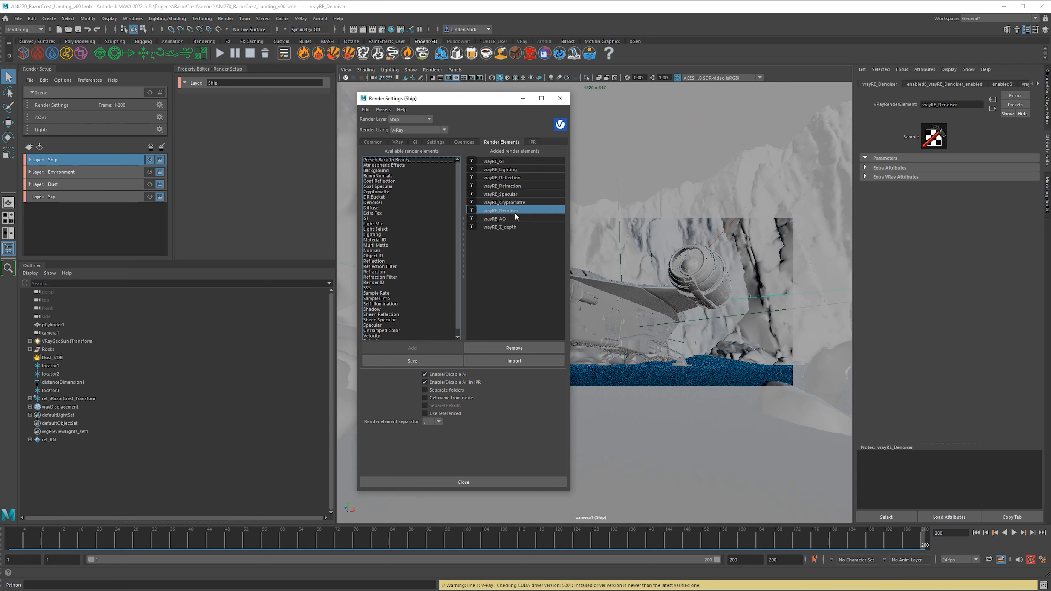
click(508, 219)
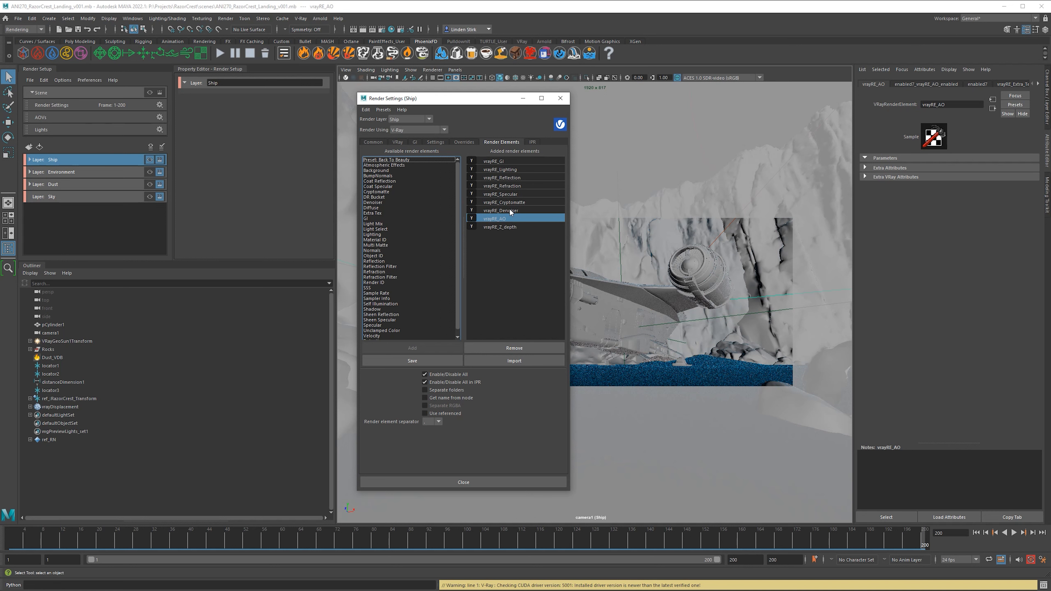
click(517, 211)
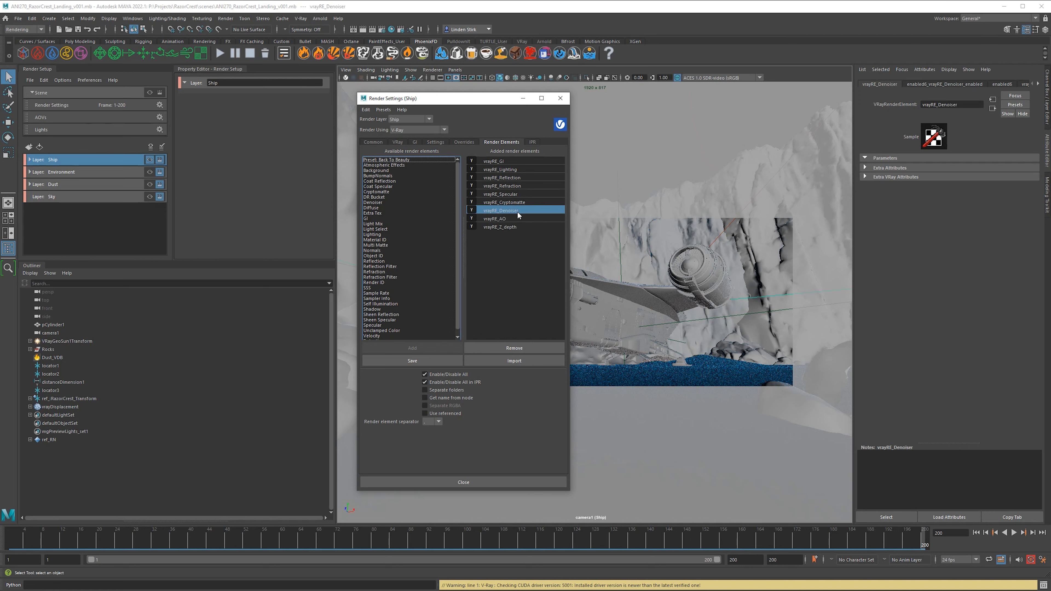
click(511, 219)
click(517, 210)
- Check the bucket threshold in the V-Ray image sampler settings, then set the sampler type to Progressive
click(403, 142)
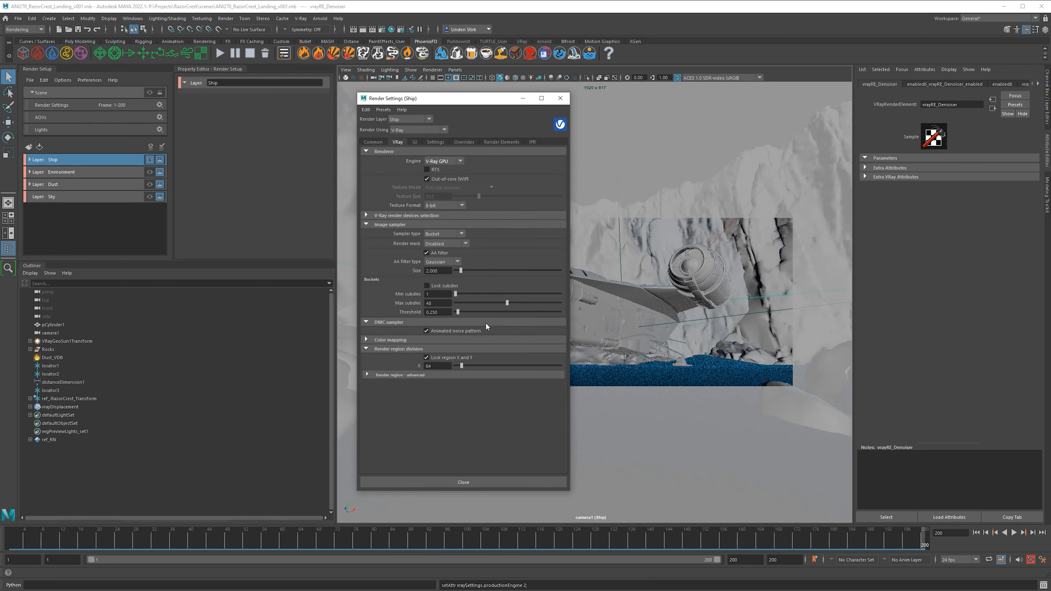
double_click(446, 312)
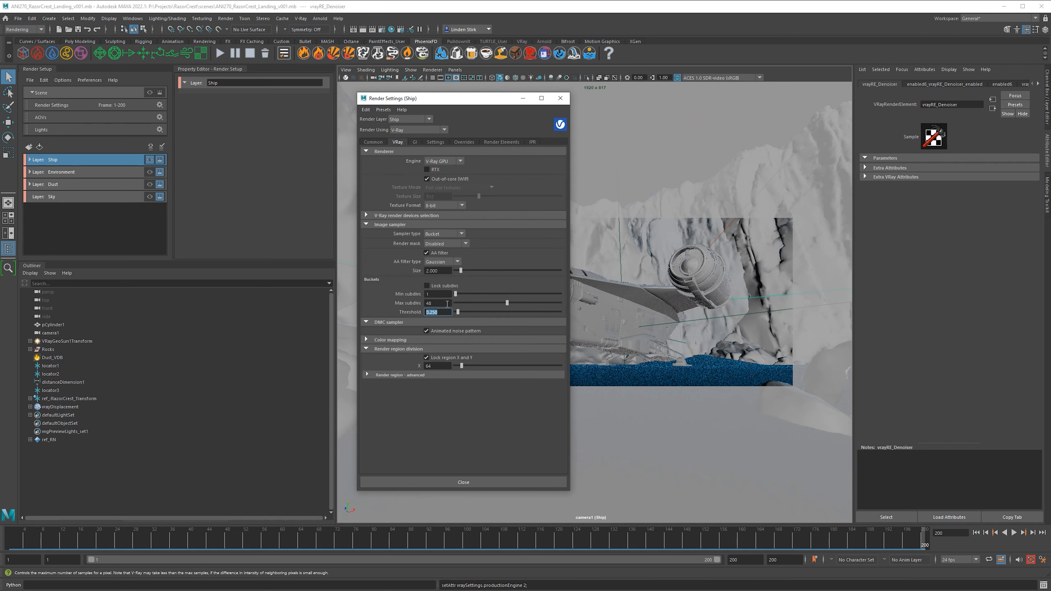
click(441, 312)
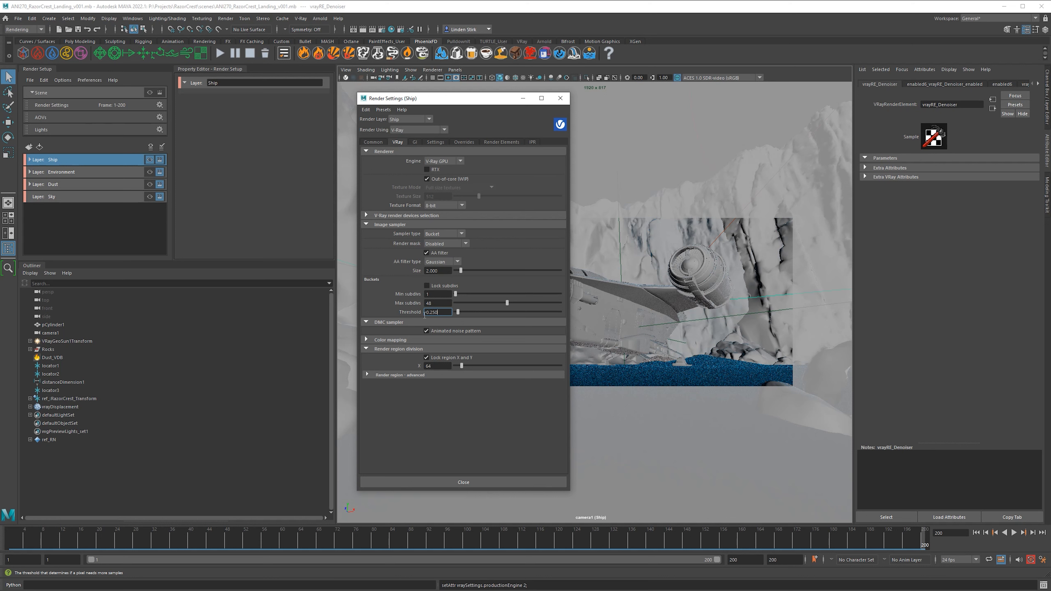
click(446, 234)
click(447, 243)
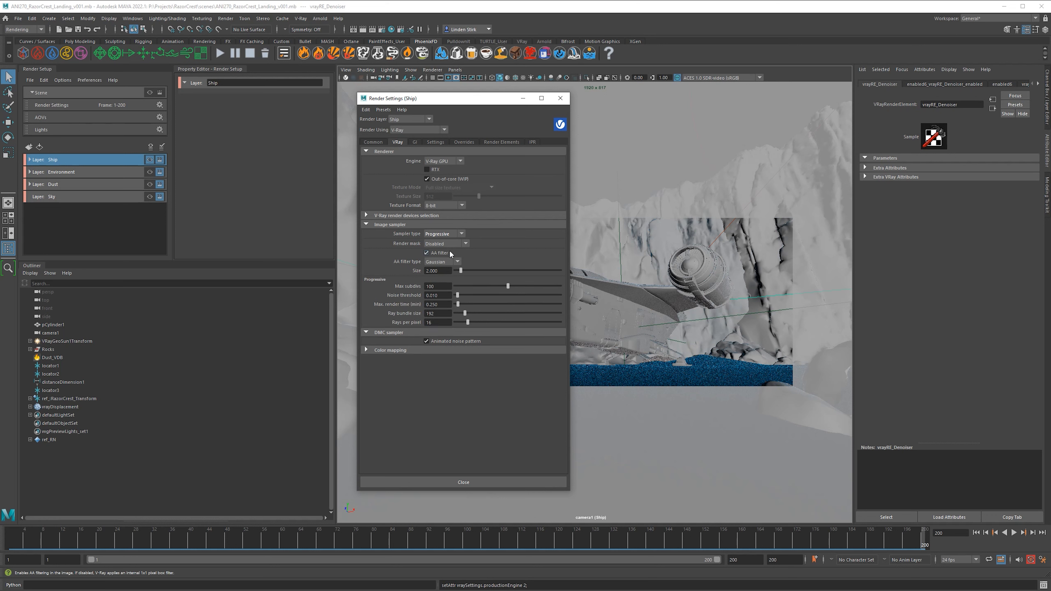